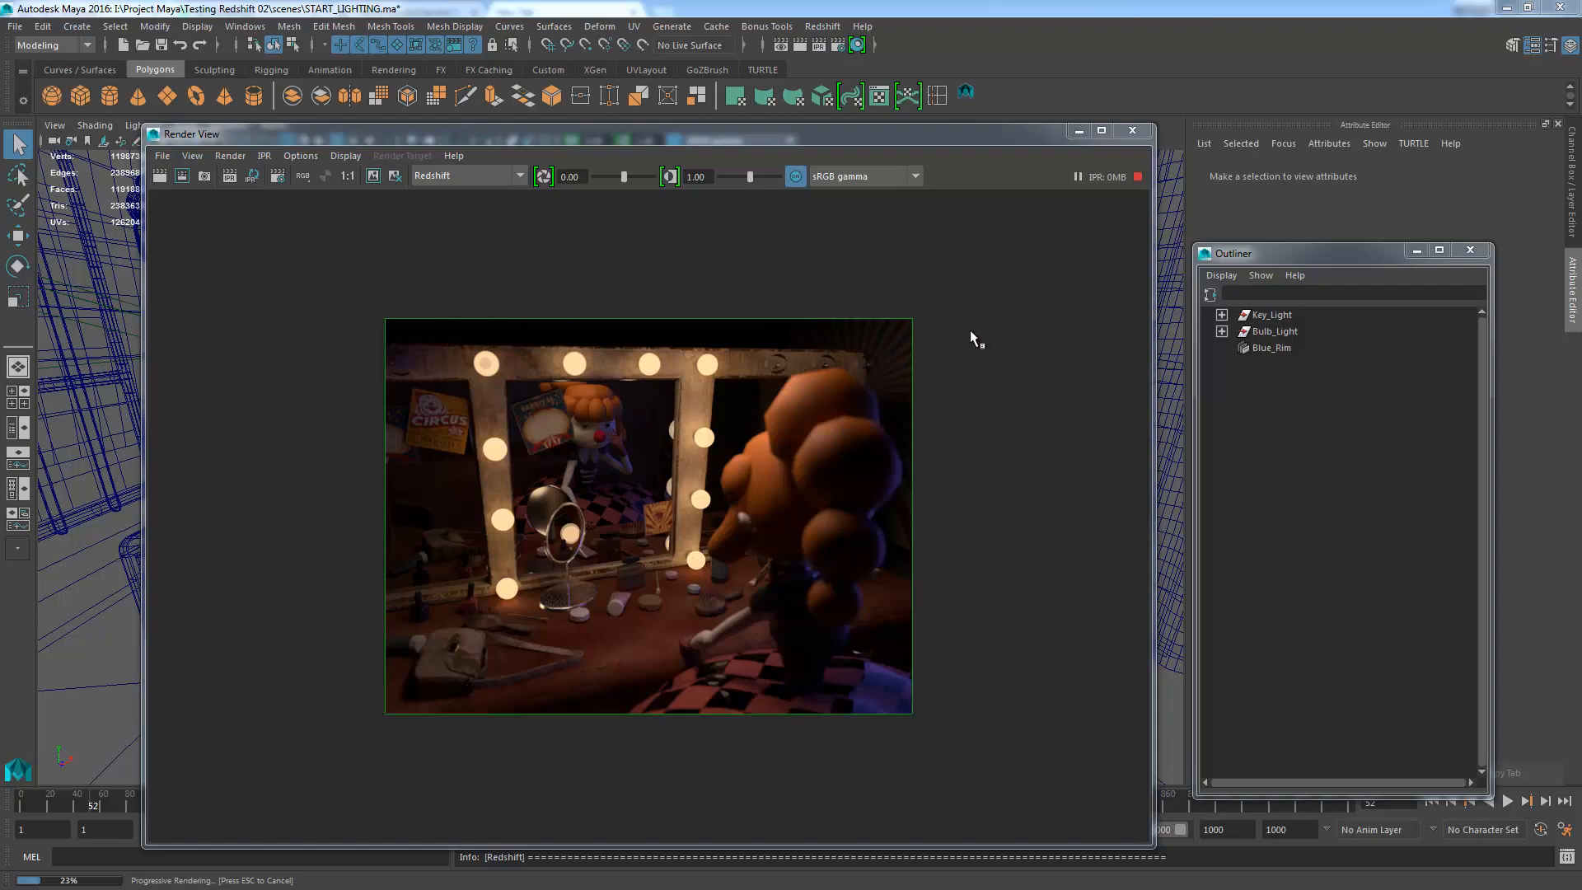
- Clear the render window out of the way and add a new Redshift Physical Light to the scene
left_click(1076, 131)
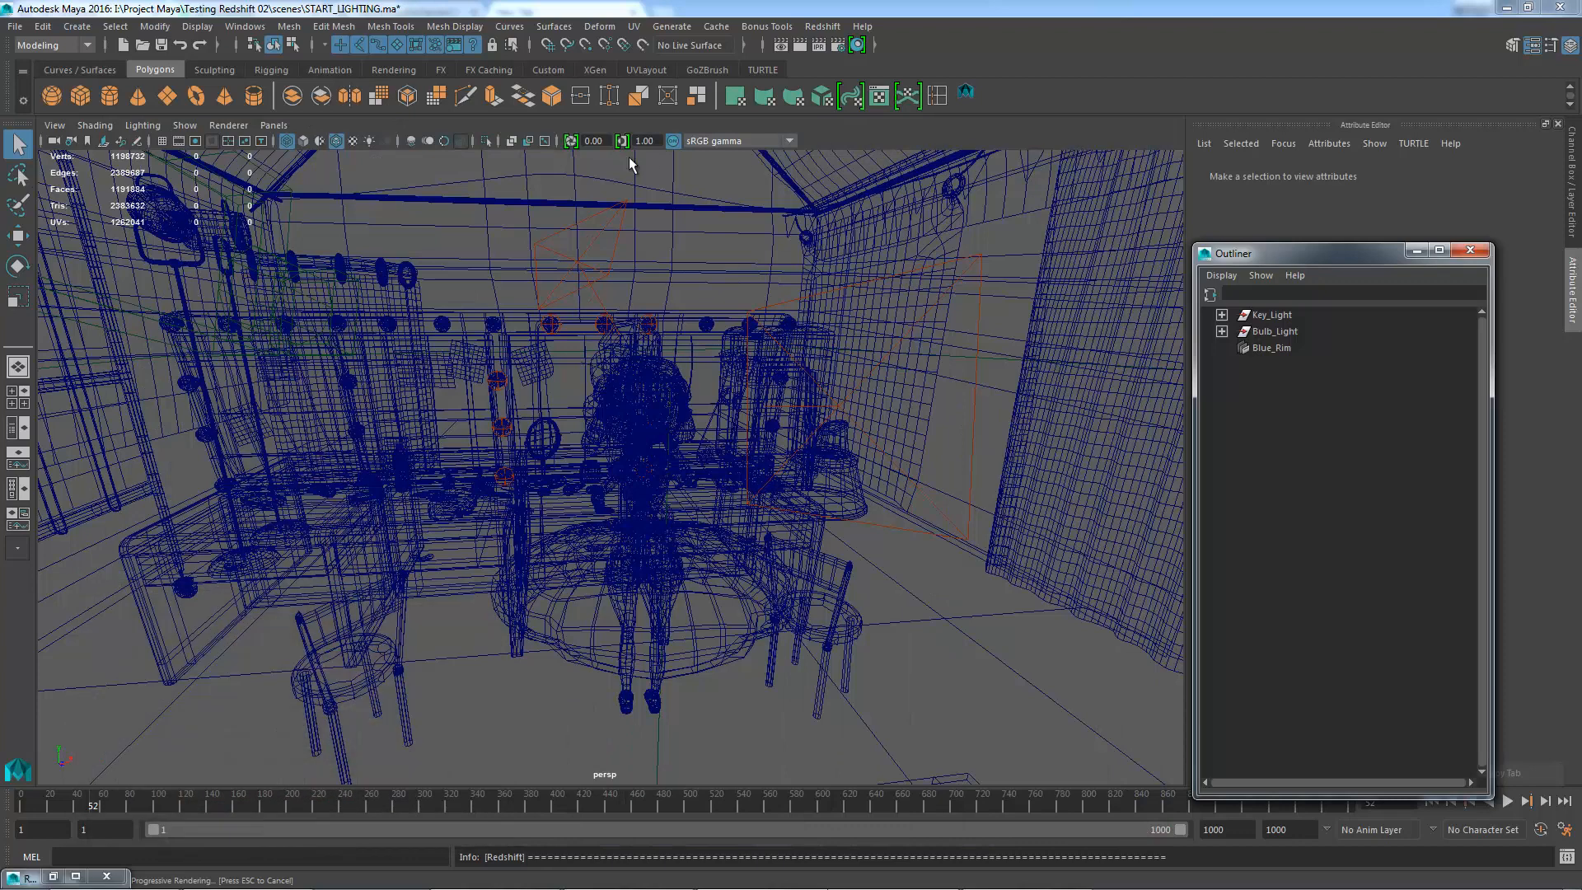
left_click(821, 26)
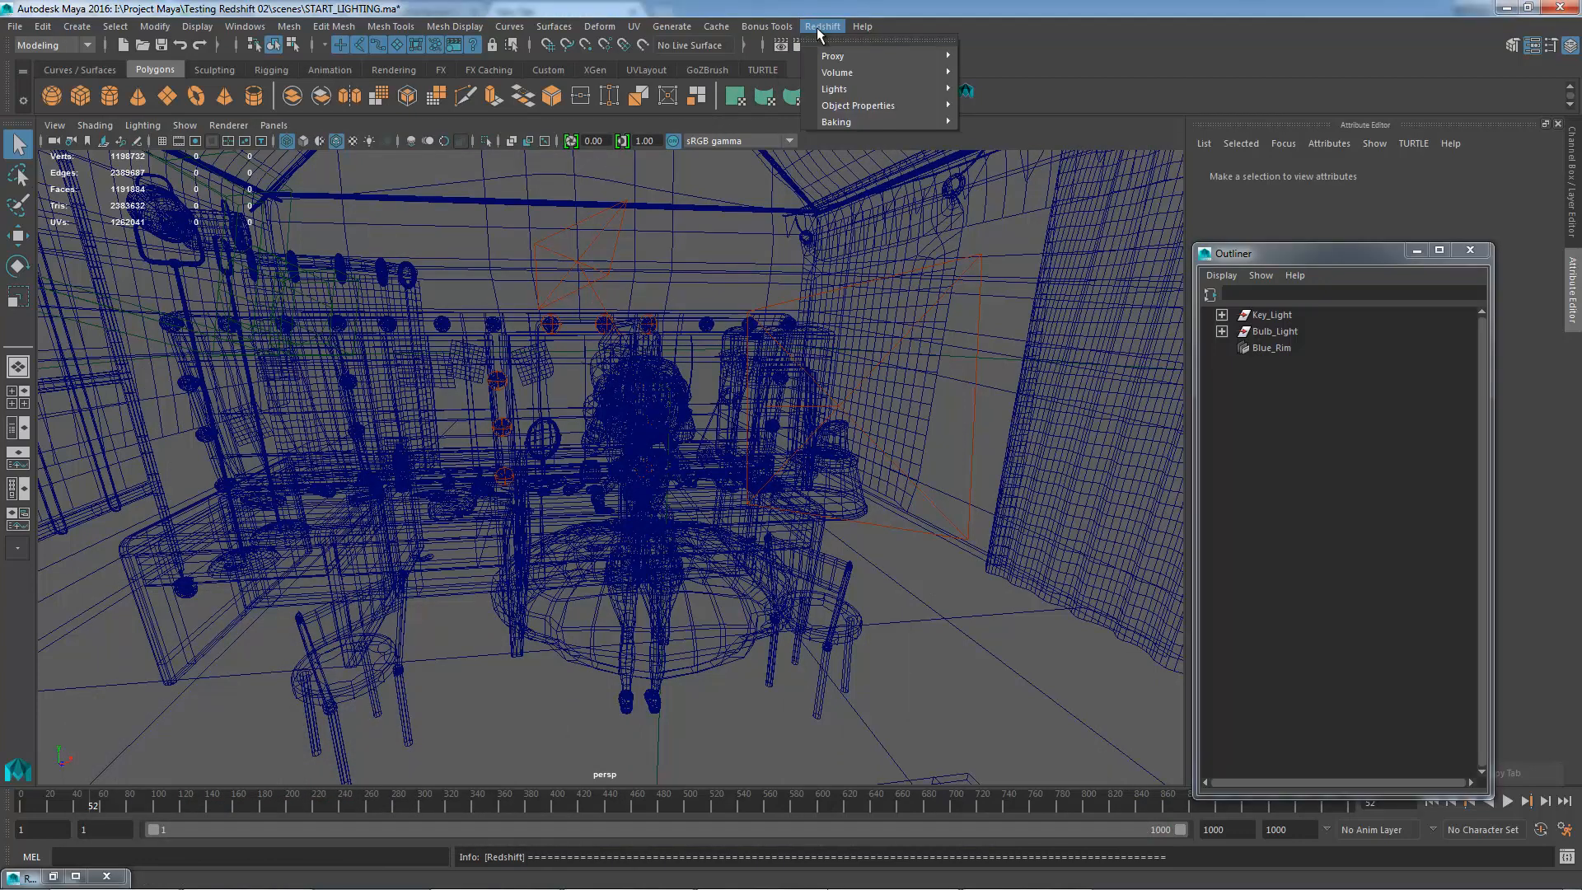
mouse_move(836, 89)
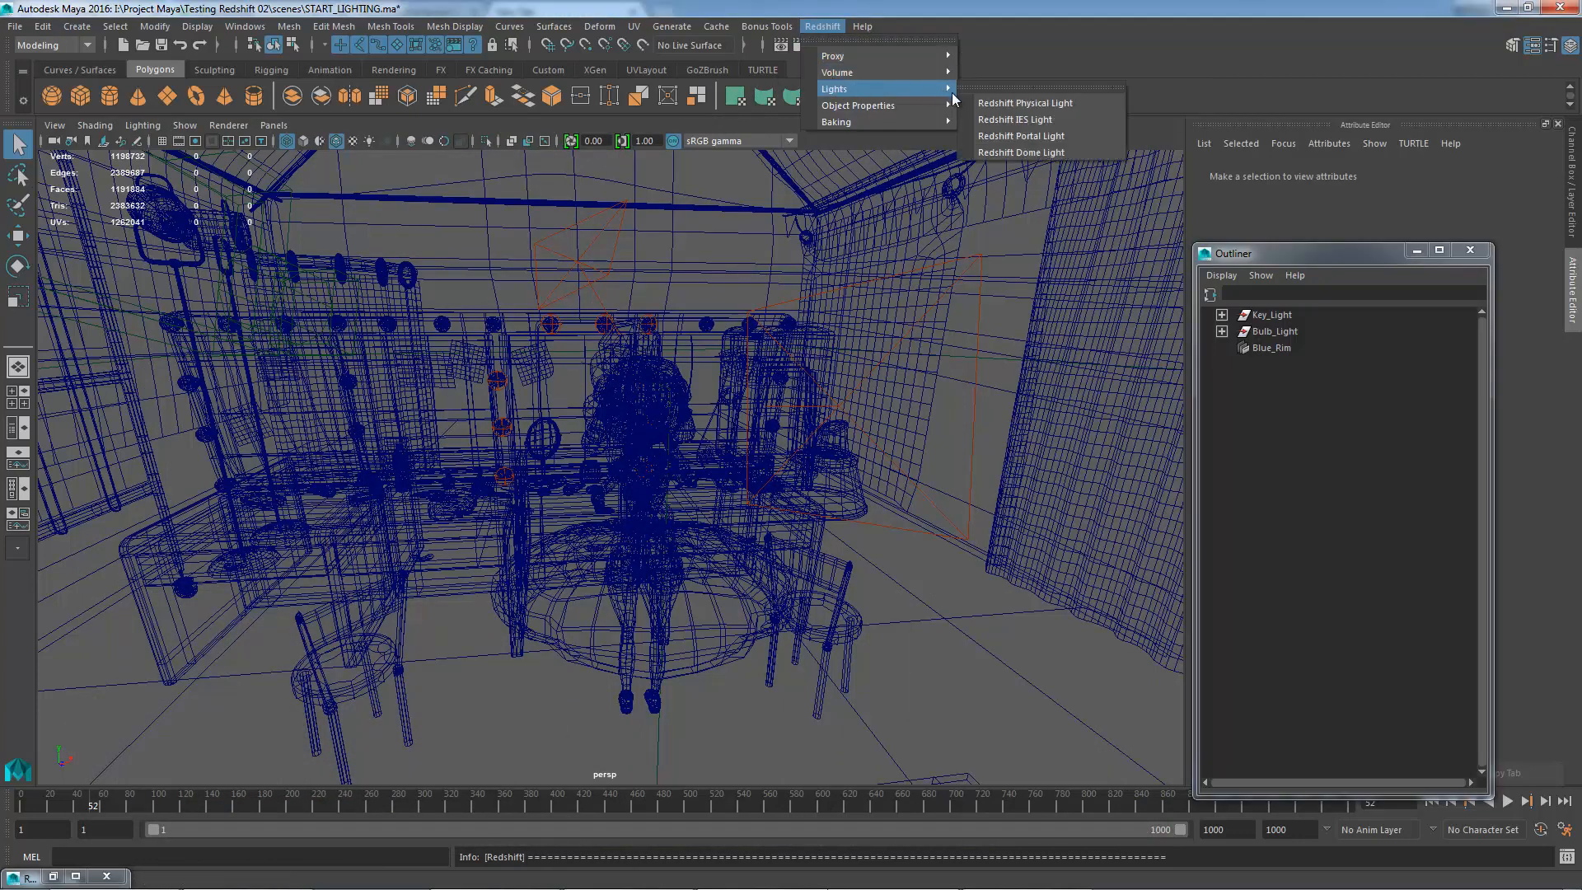
left_click(1035, 103)
left_click_drag(1407, 254, 1117, 511)
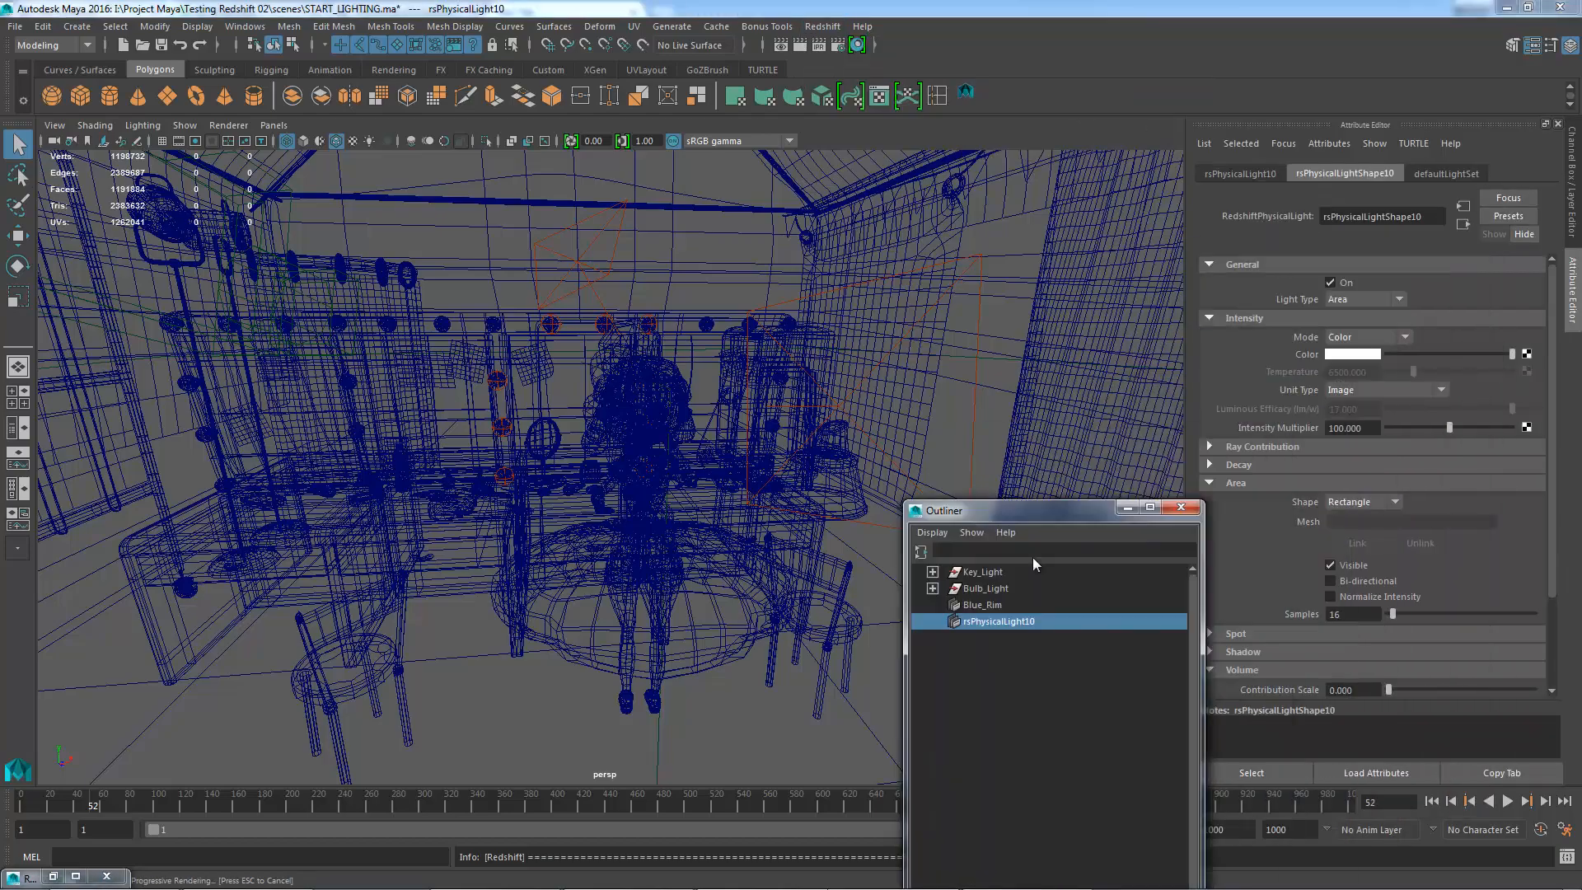
left_click_drag(1031, 557, 931, 575)
- Locate the new area light beside the clown's skirt and resize it with the Scale tool
right_click_drag(996, 505, 734, 409, "alt")
left_click_drag(734, 410, 569, 441, "alt")
middle_click_drag(569, 441, 535, 463, "alt")
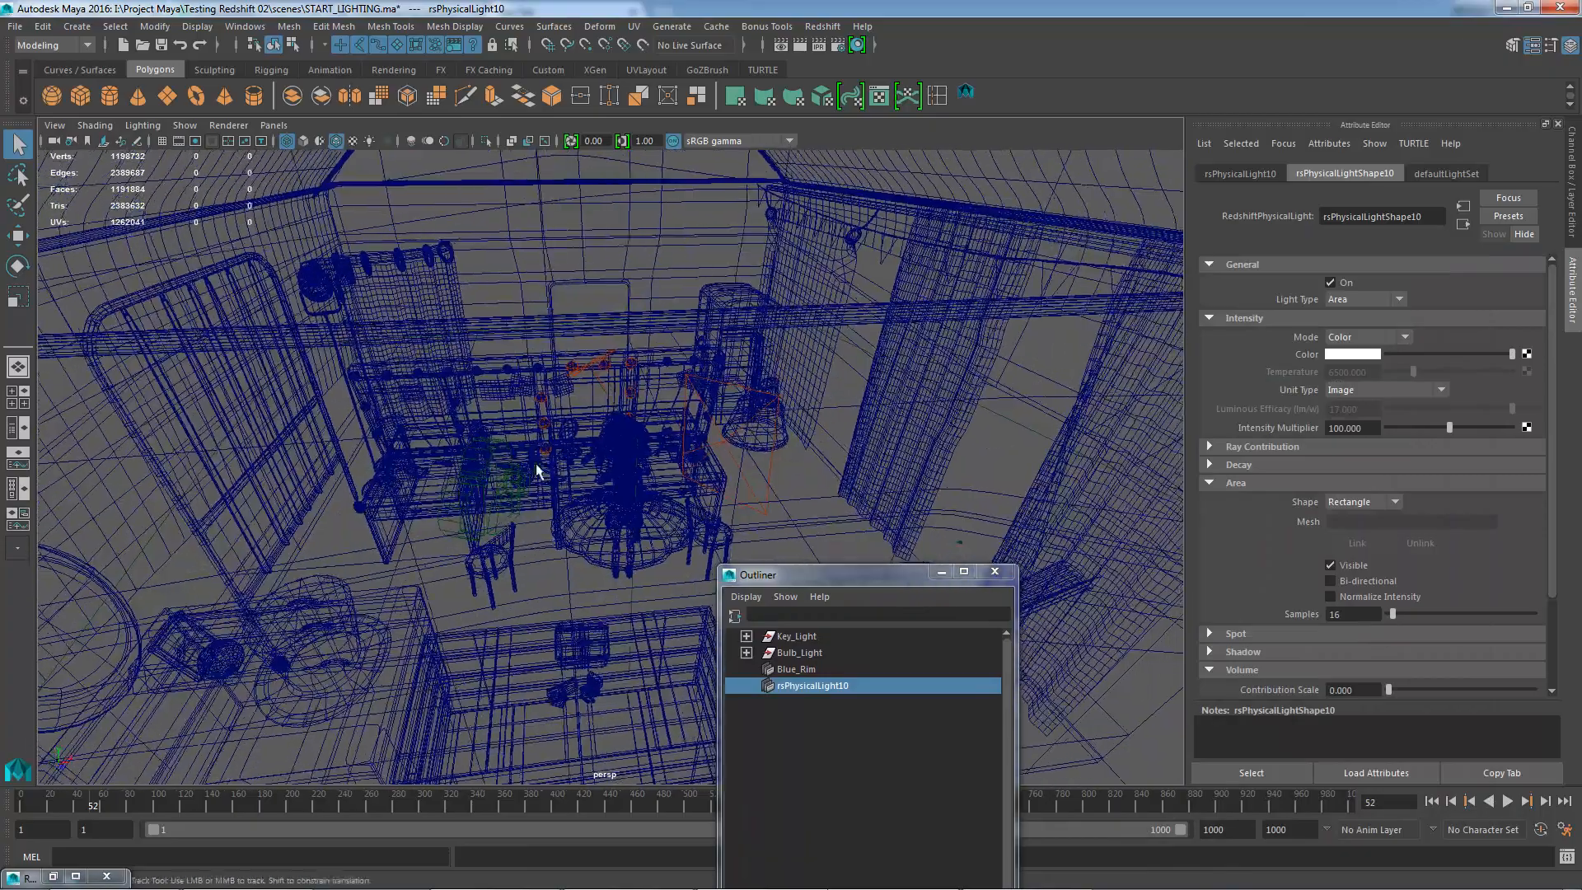
right_click_drag(972, 495, 848, 449, "alt")
left_click_drag(847, 449, 734, 435, "alt")
key("w")
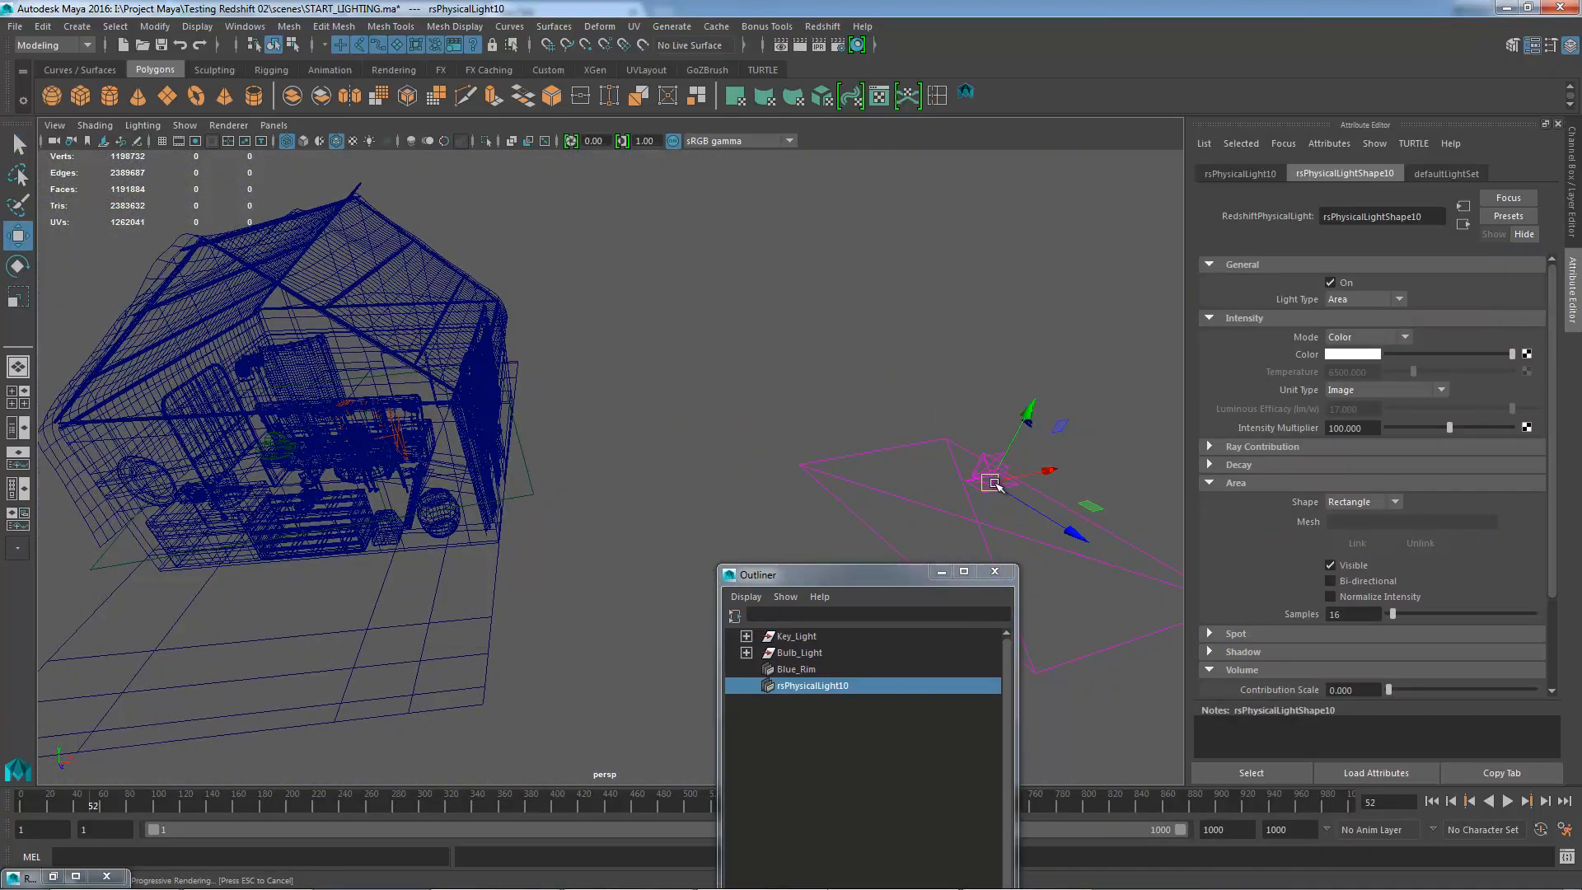
key("f")
right_click_drag(537, 486, 330, 408, "alt")
middle_click_drag(427, 432, 476, 466, "alt")
right_click_drag(476, 466, 536, 486, "alt")
key("r")
left_click_drag(664, 504, 655, 442)
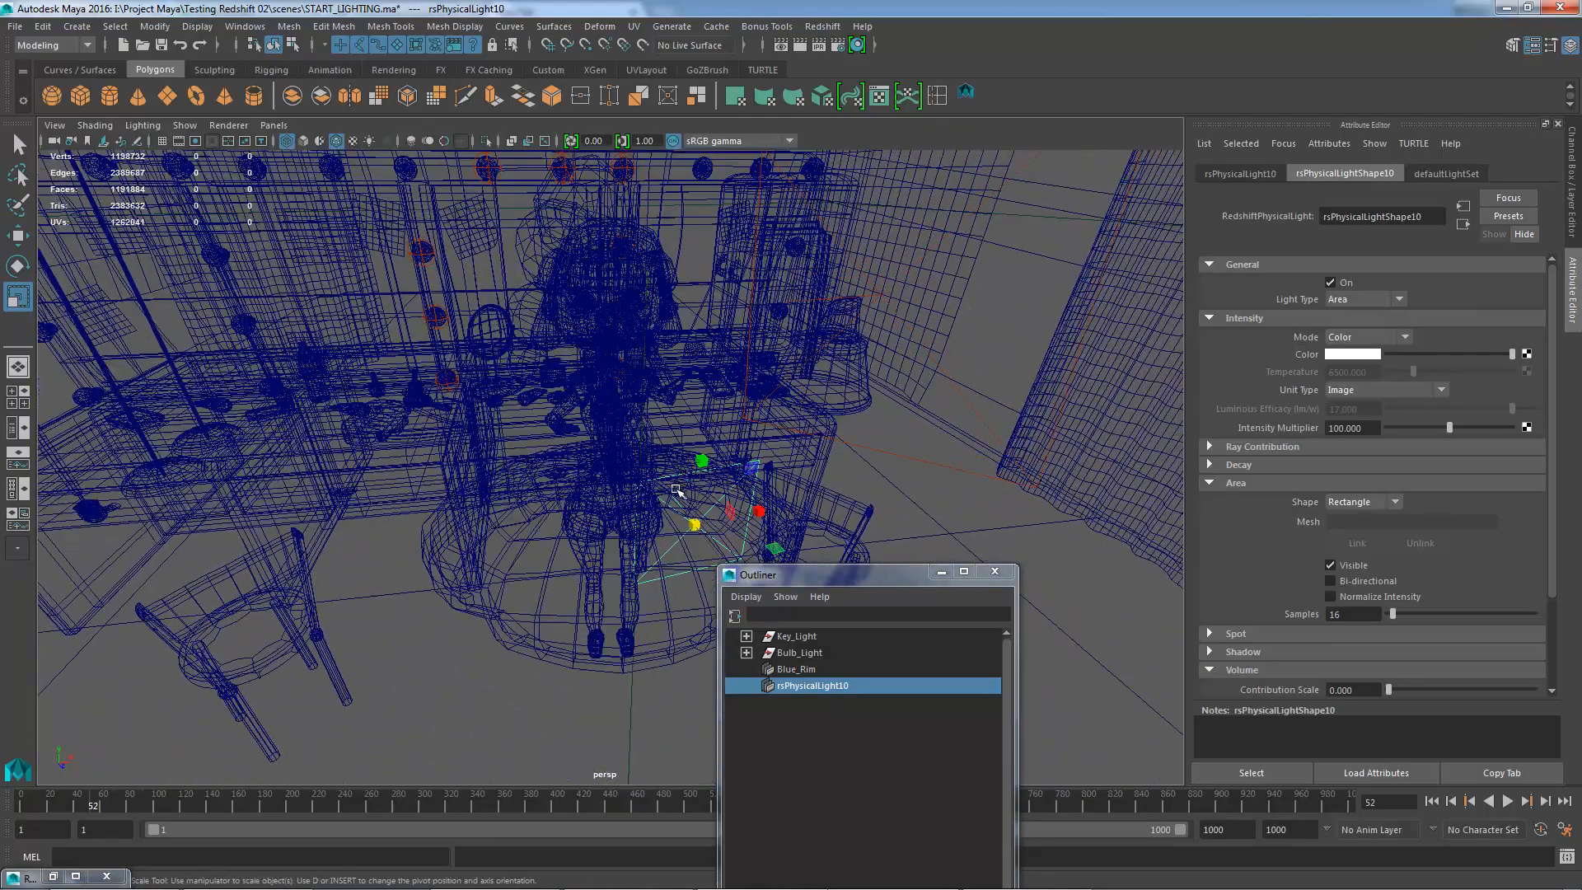
- Show the viewport shaded and stop the running IPR render by closing the Render View
key("5")
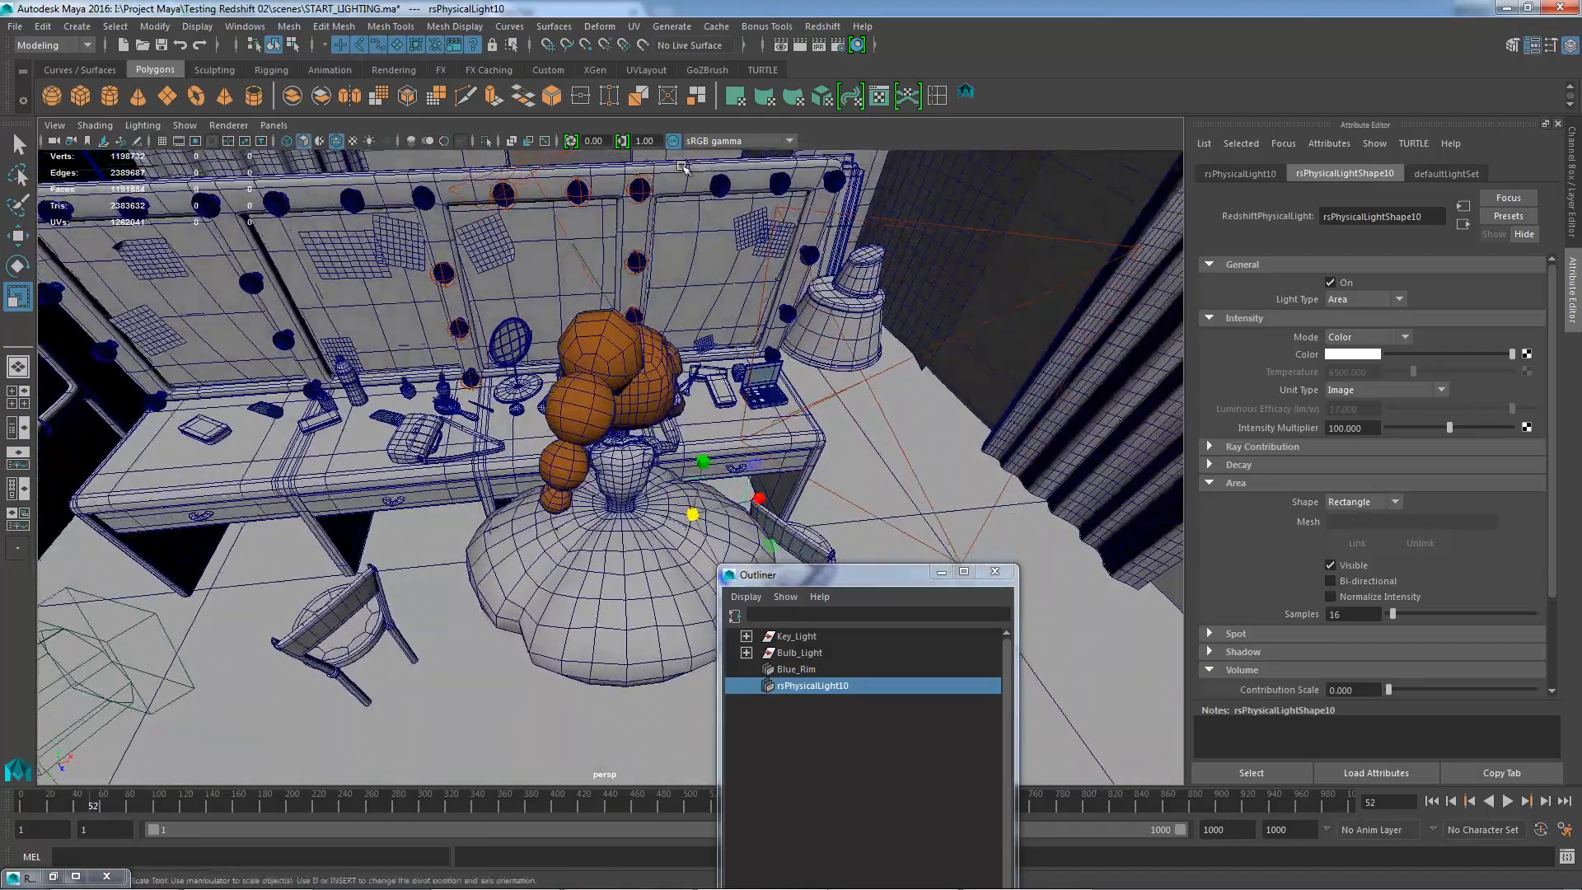
left_click(776, 46)
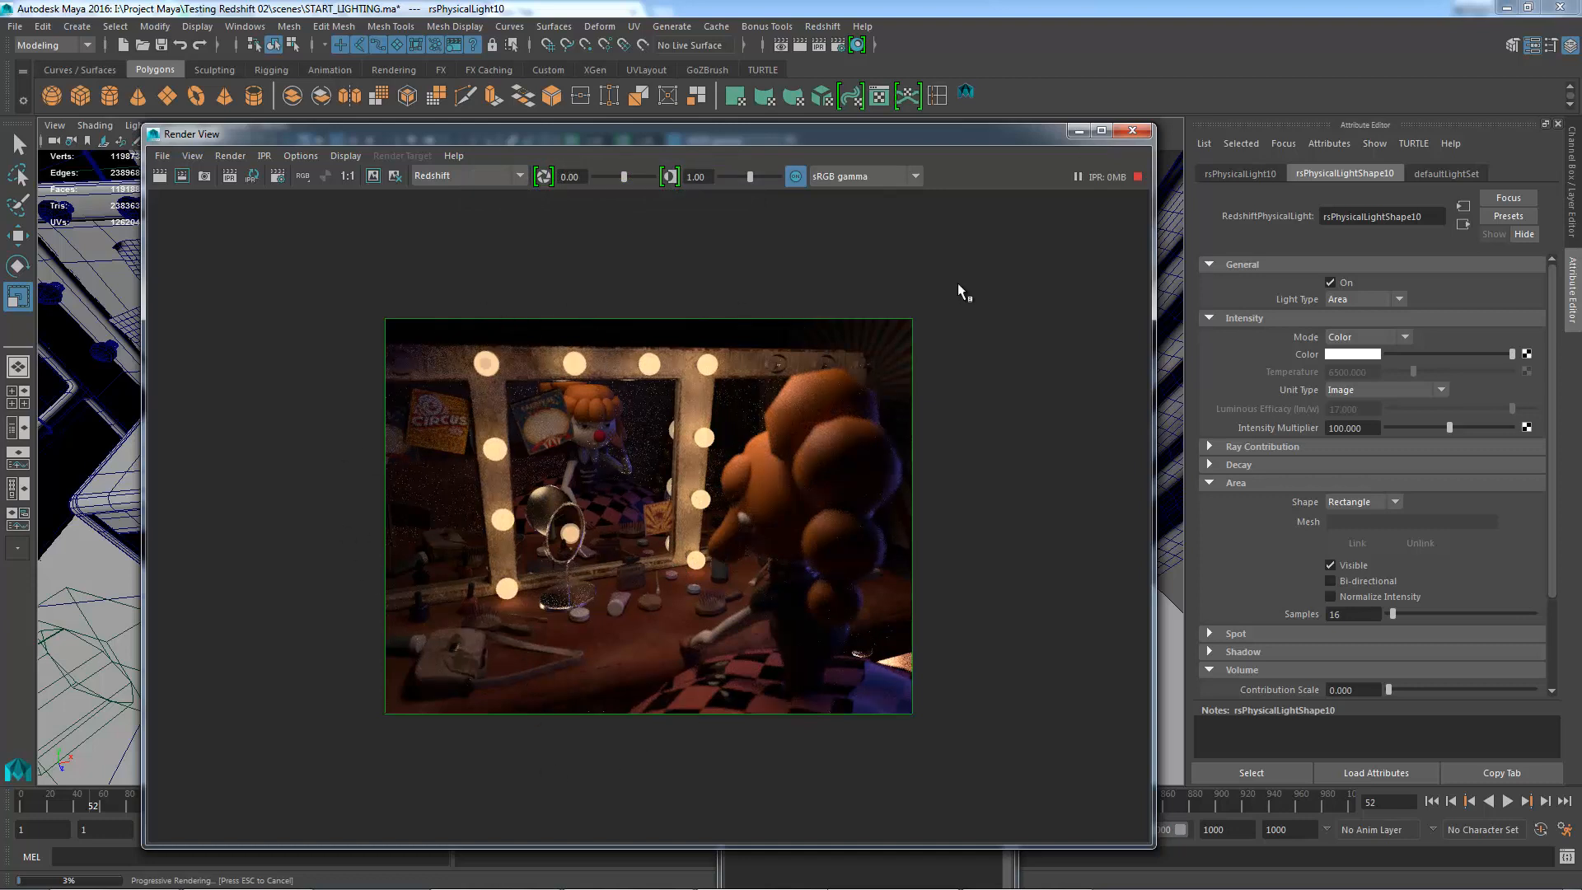
left_click(1131, 134)
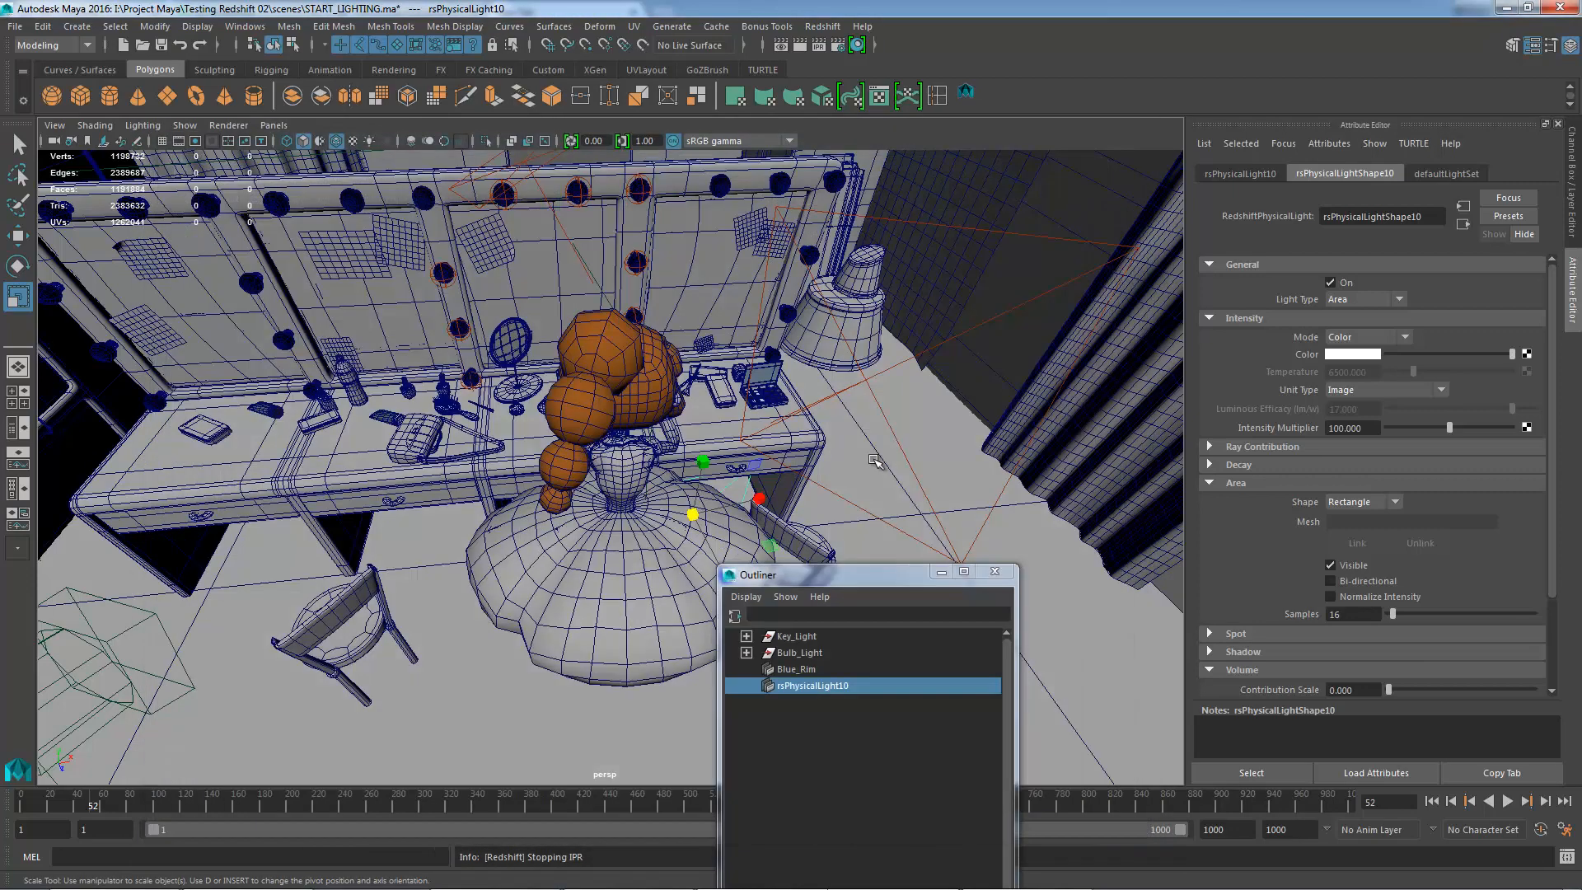
- Move the area light over the dressing table in front of the mirrors and rotate it toward the clown
key("w")
left_click_drag(534, 526, 210, 445)
key("e")
mouse_move(270, 496)
left_mouse_down()
mouse_move(346, 499)
mouse_move(169, 531)
mouse_move(149, 439)
mouse_move(230, 409)
mouse_move(276, 470)
left_mouse_up()
key("w")
key("e")
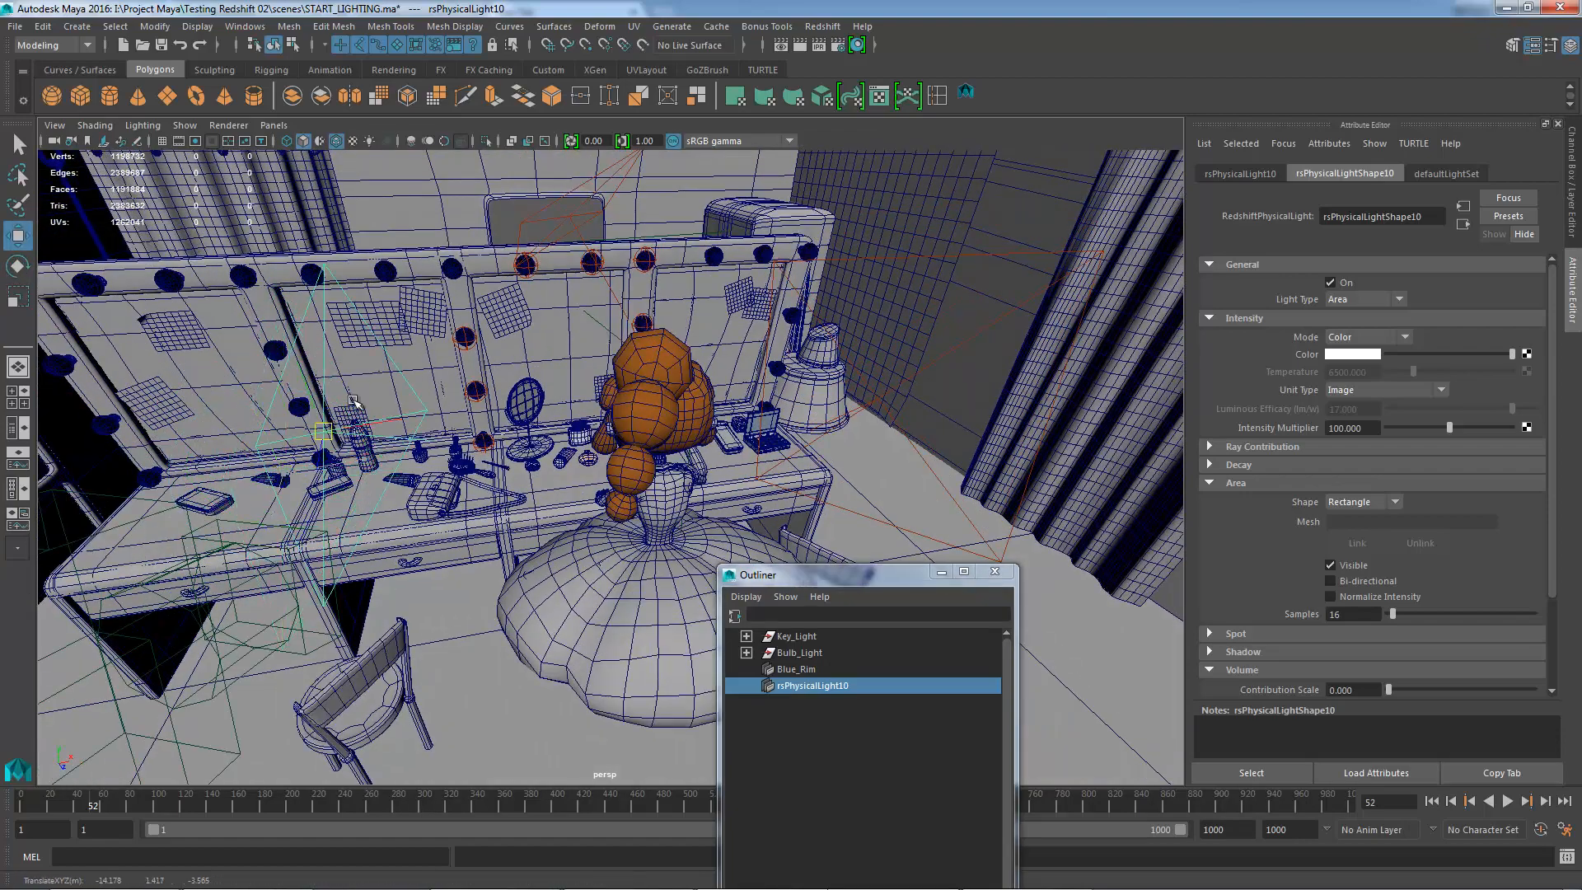
left_click_drag(337, 383, 520, 397)
key("w")
key("r")
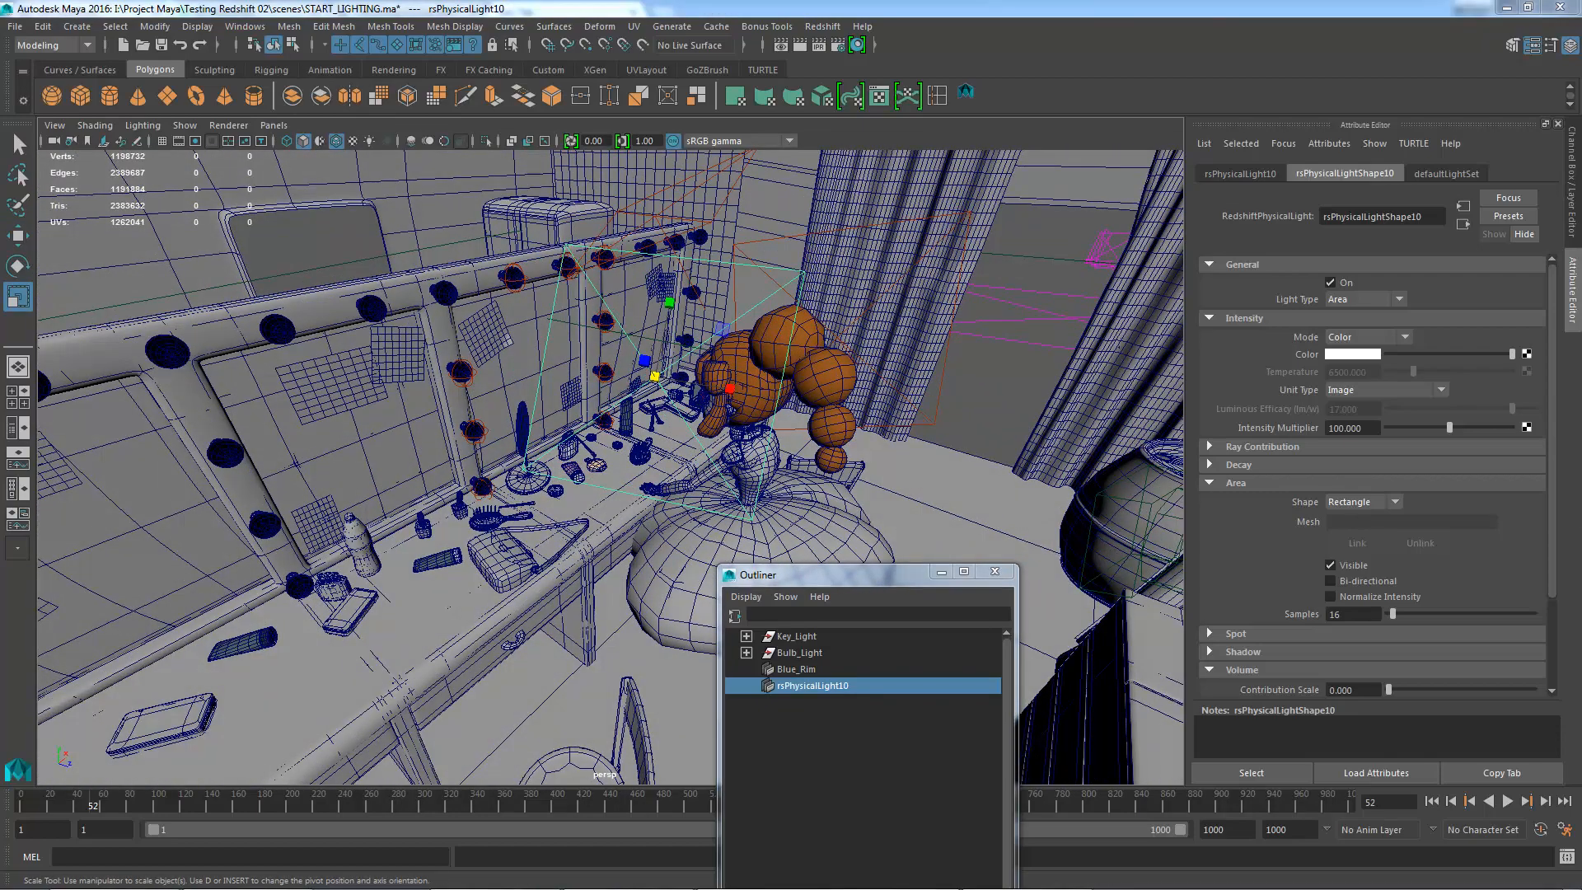
- Make the area light invisible in renders and set its intensity multiplier to 1.5
left_click_drag(725, 410, 857, 416, "alt")
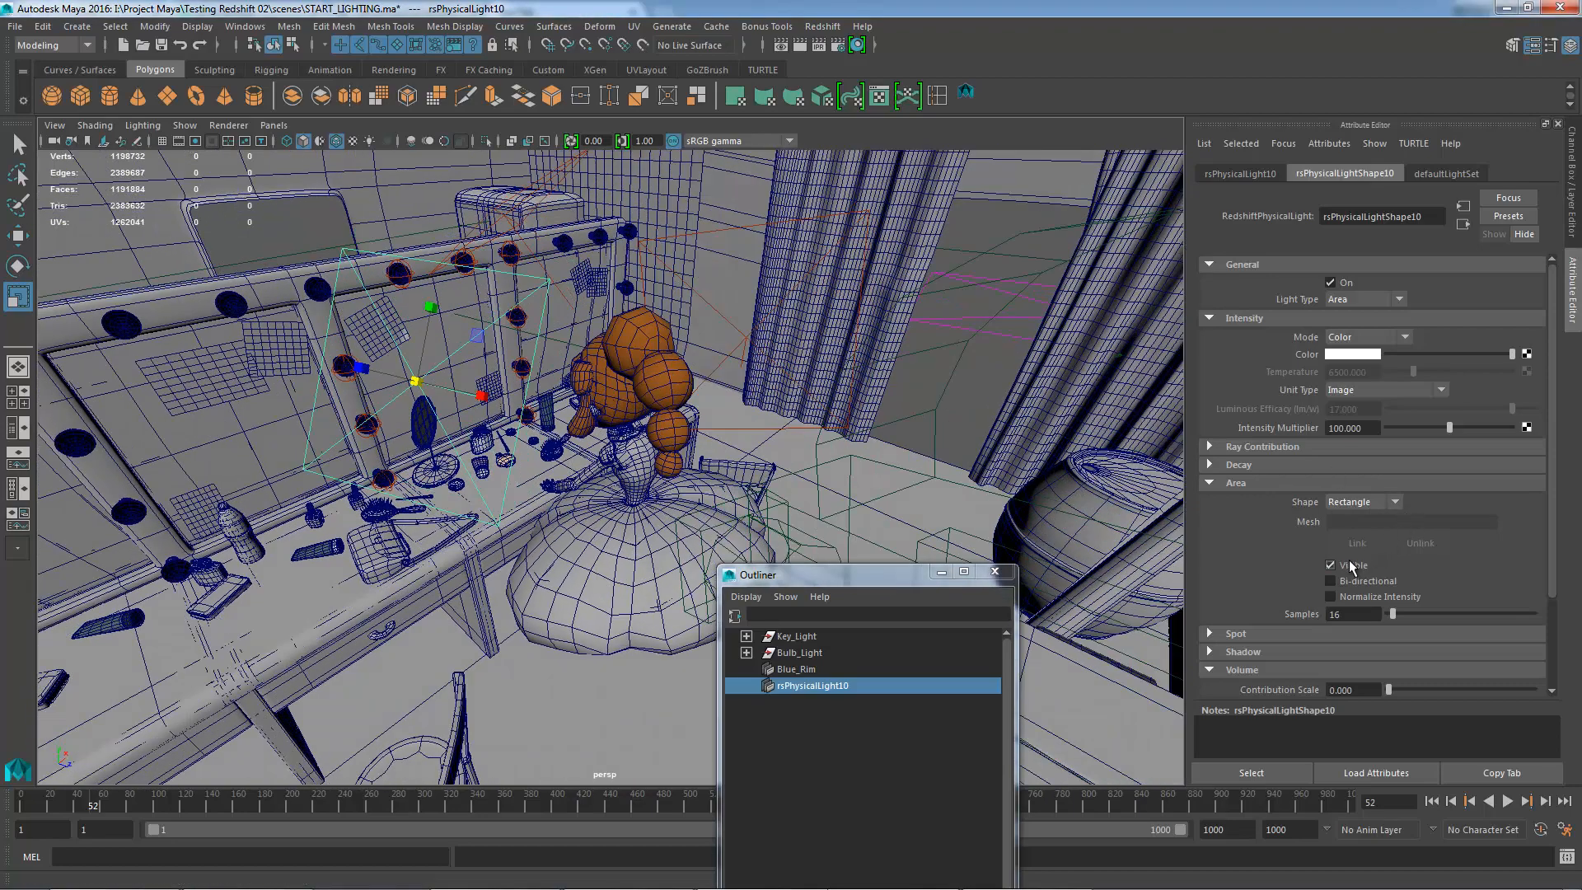
left_click_drag(766, 416, 646, 412, "alt")
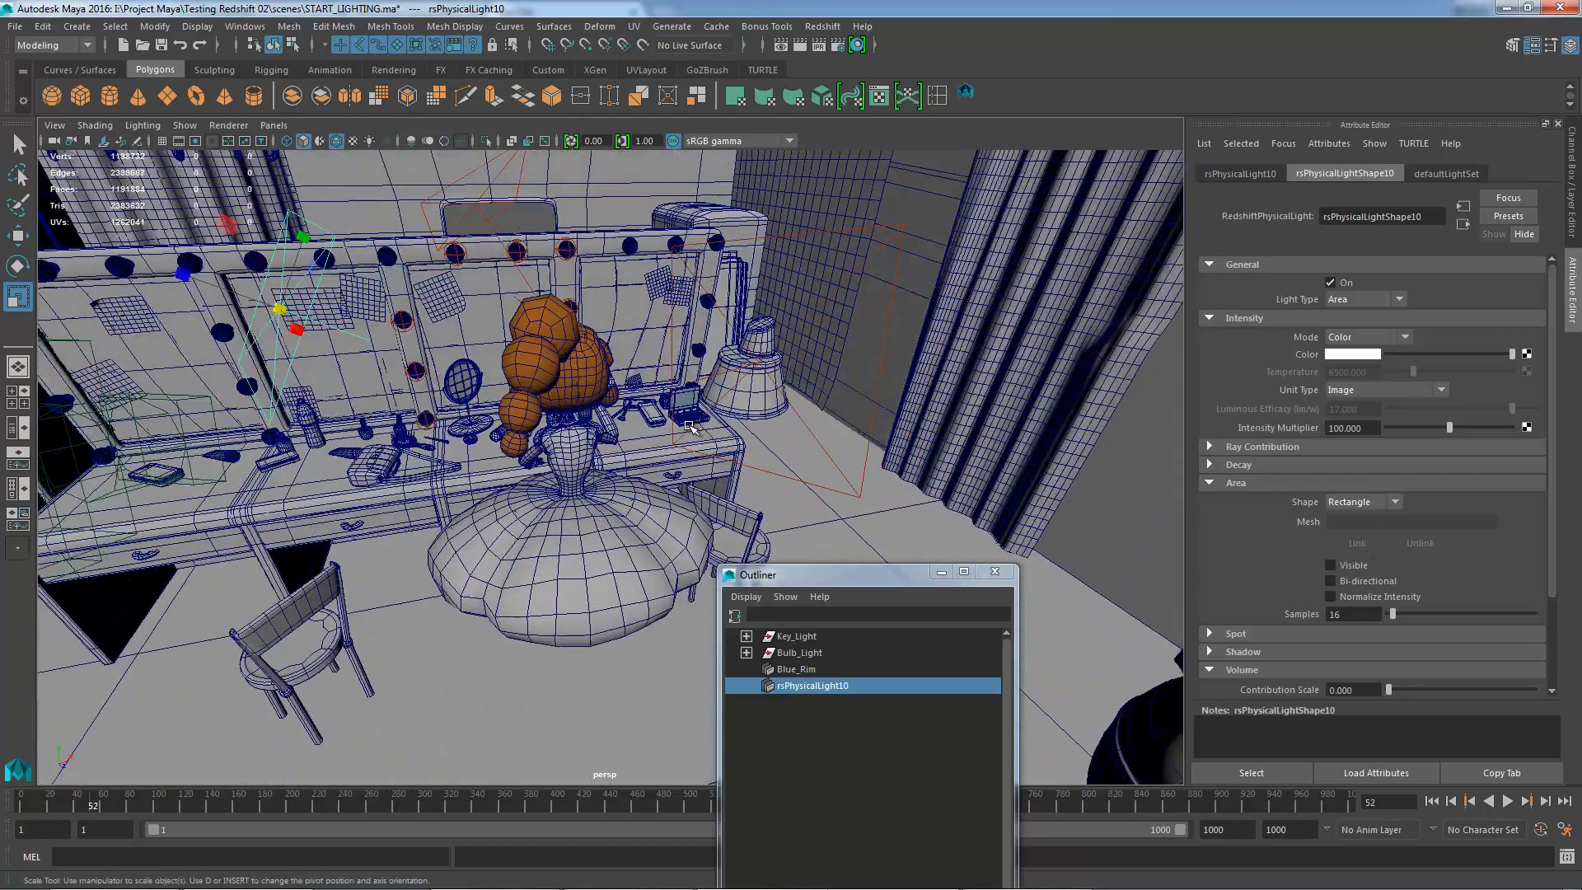
middle_click_drag(646, 411, 673, 504, "alt")
right_click_drag(674, 505, 737, 504, "alt")
middle_click_drag(737, 504, 740, 449, "alt")
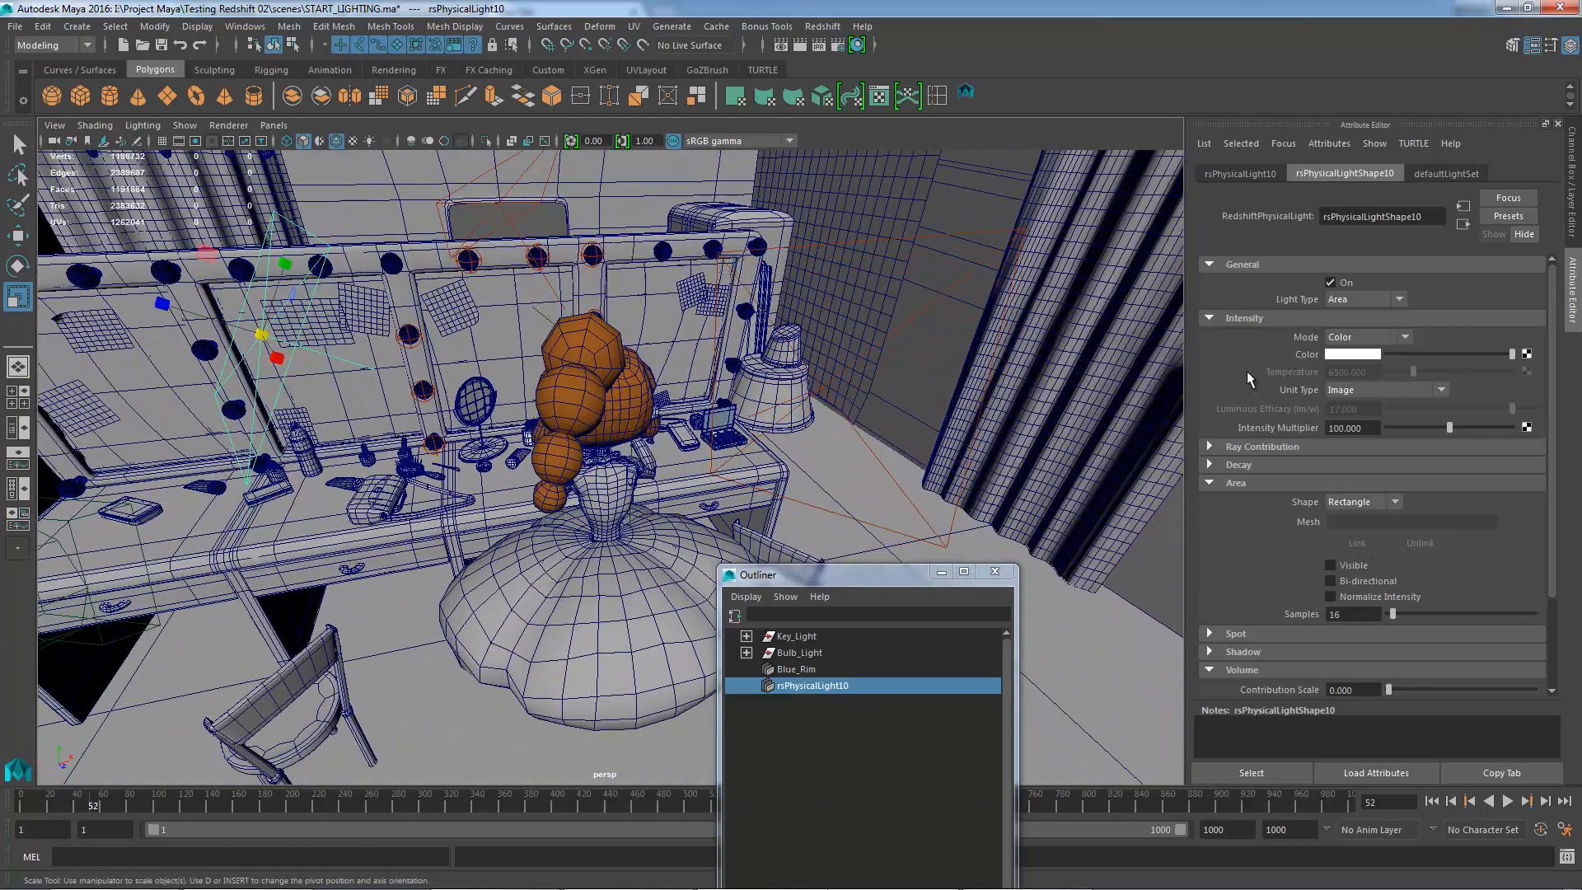
left_click(1361, 428)
type("1.5")
key("Return")
- Set the area light's colour to a soft salmon orange using the colour picker's eyedropper
left_click(1355, 355)
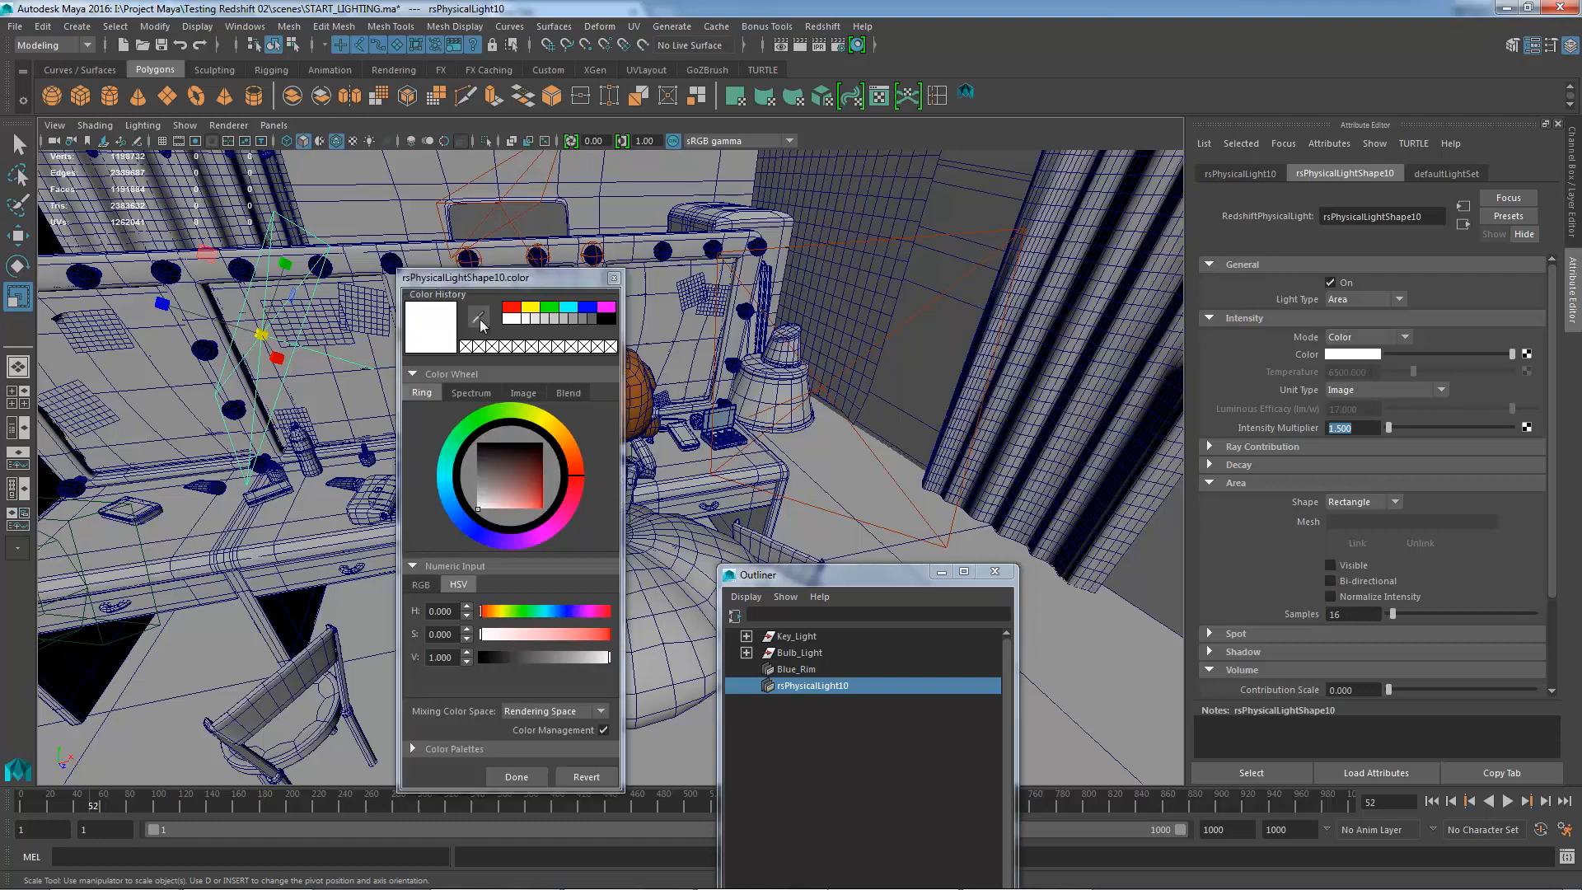
left_click(479, 318)
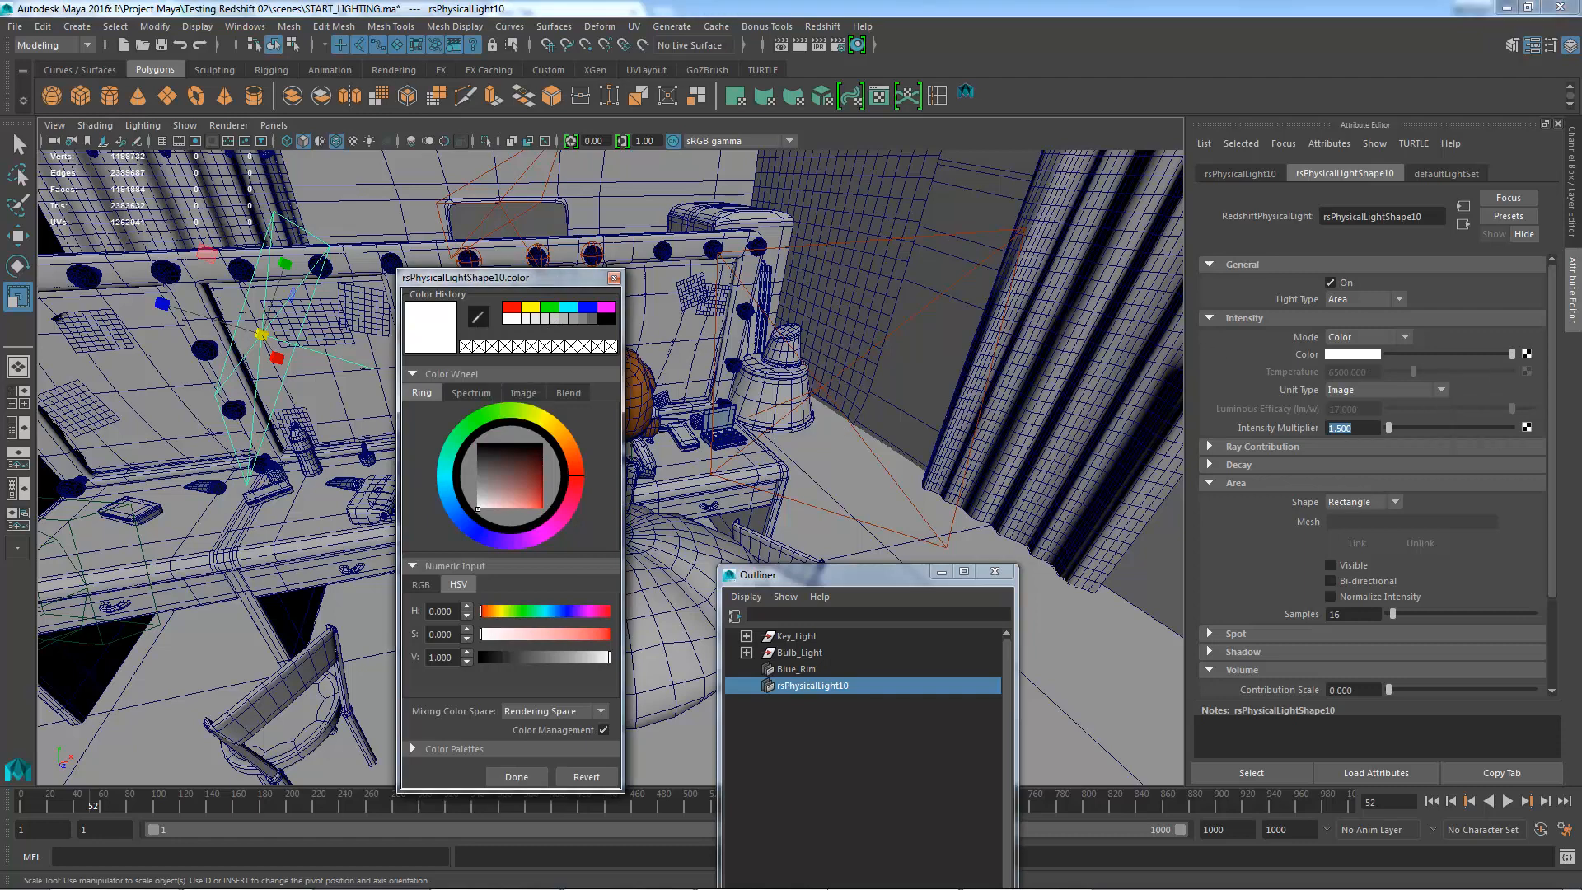
left_click(518, 777)
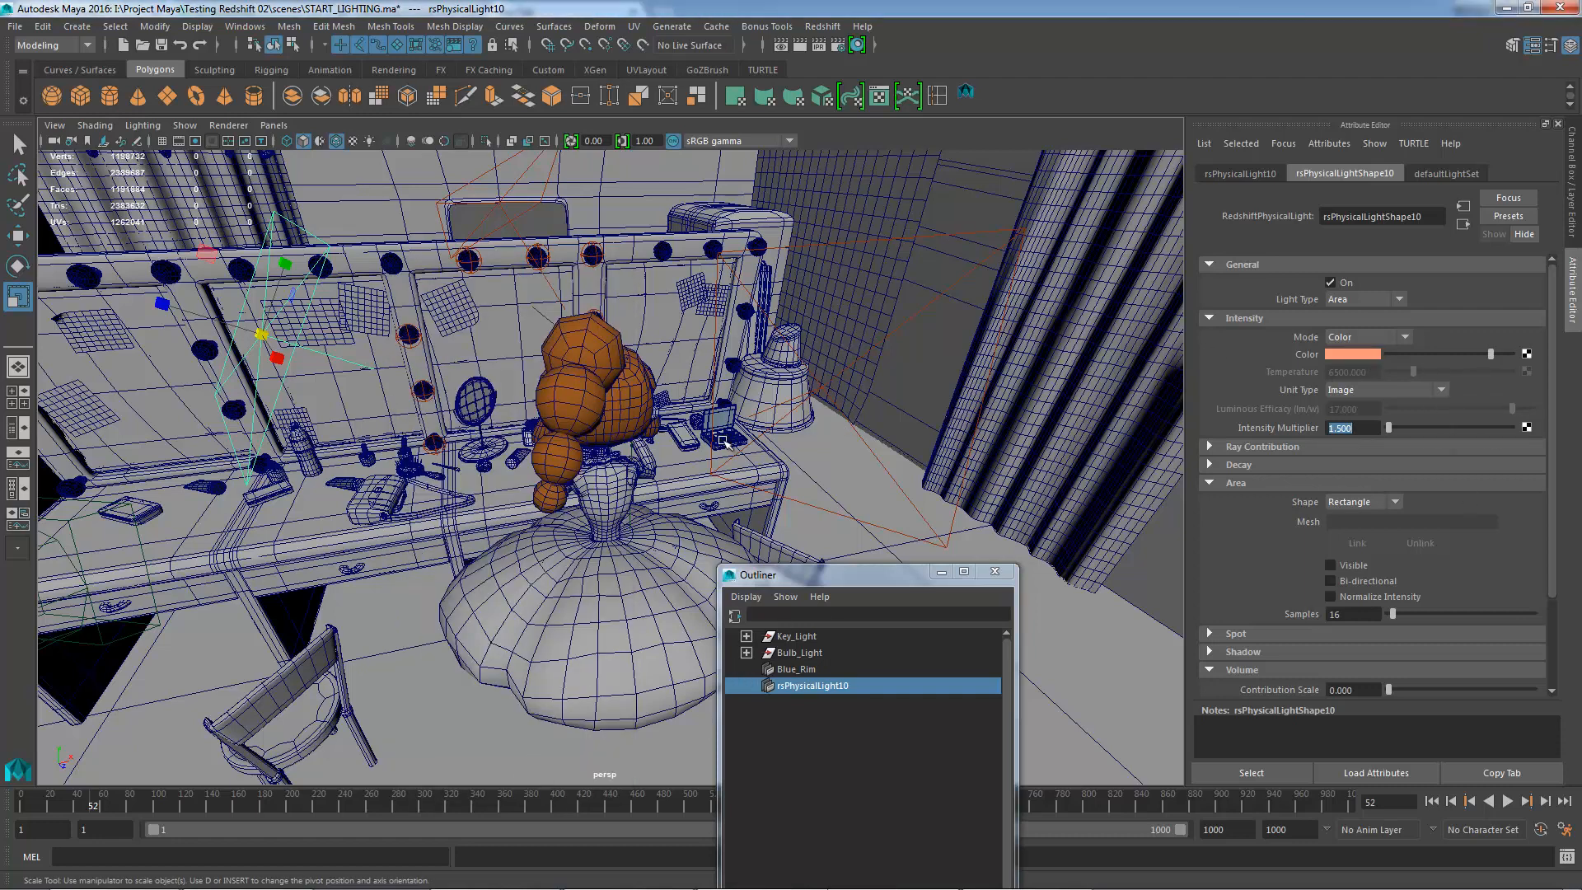
- Keep the current image in the Render View and start an IPR render from RenderCam
left_click(778, 45)
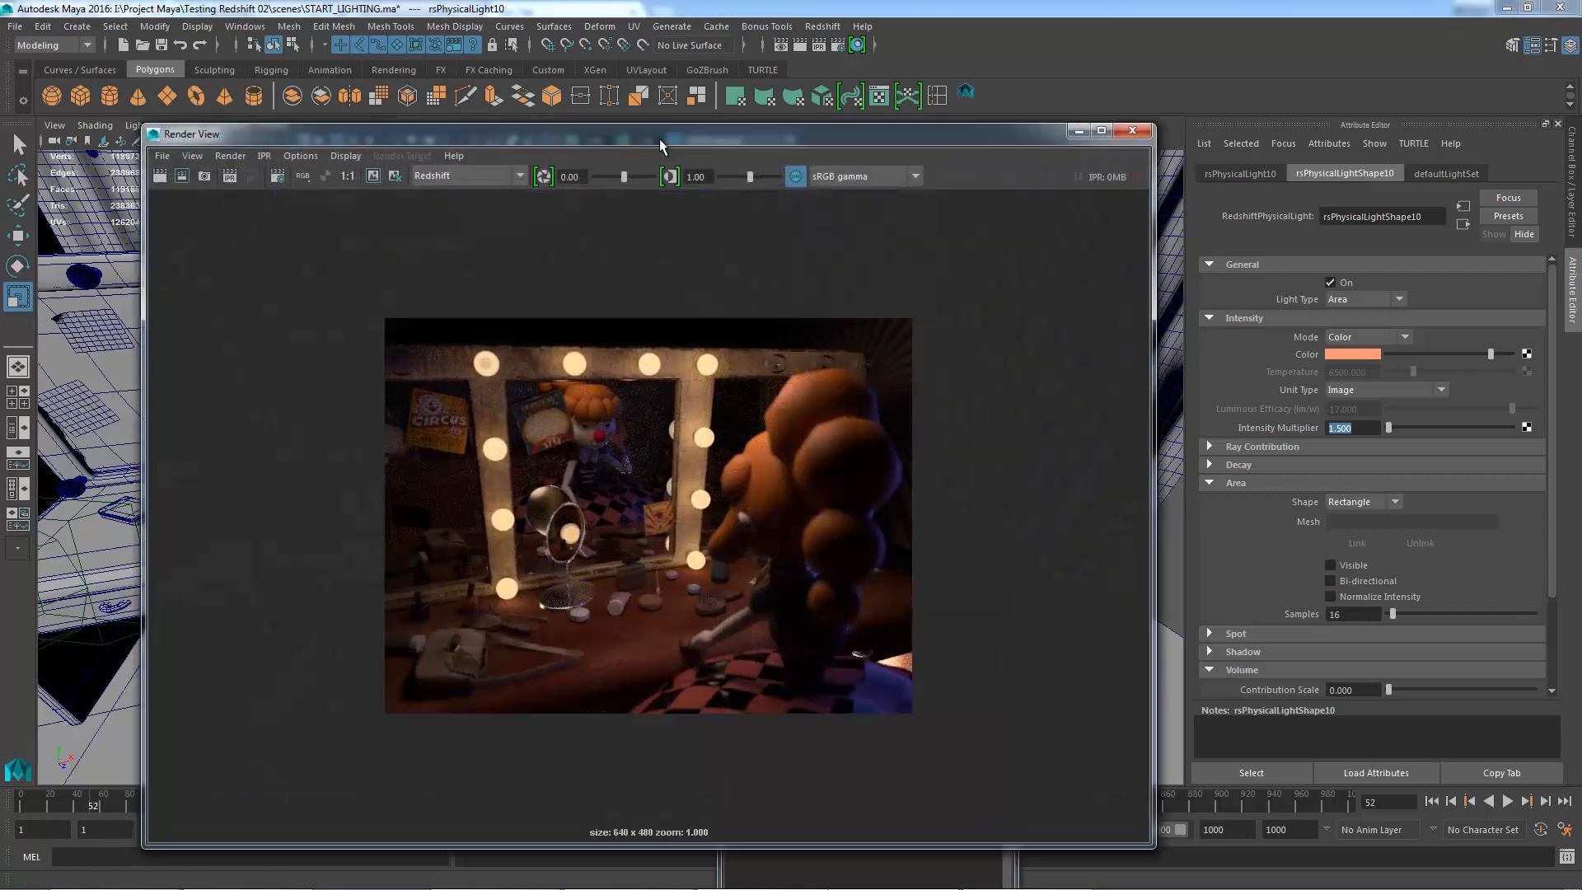
left_click(374, 176)
left_click(264, 156)
mouse_move(412, 206)
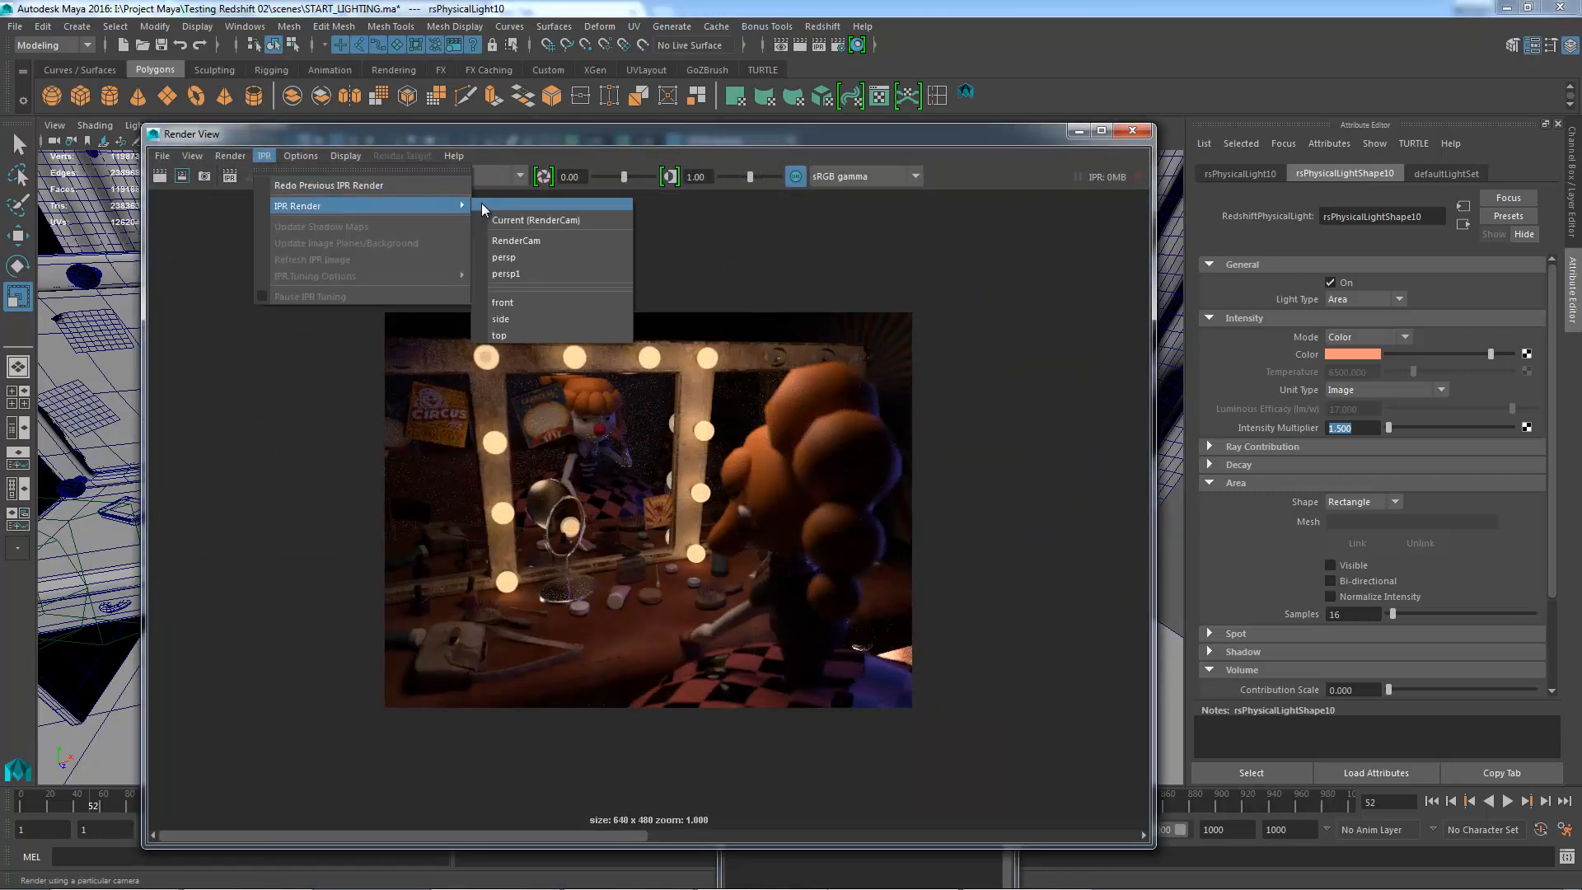
left_click(541, 241)
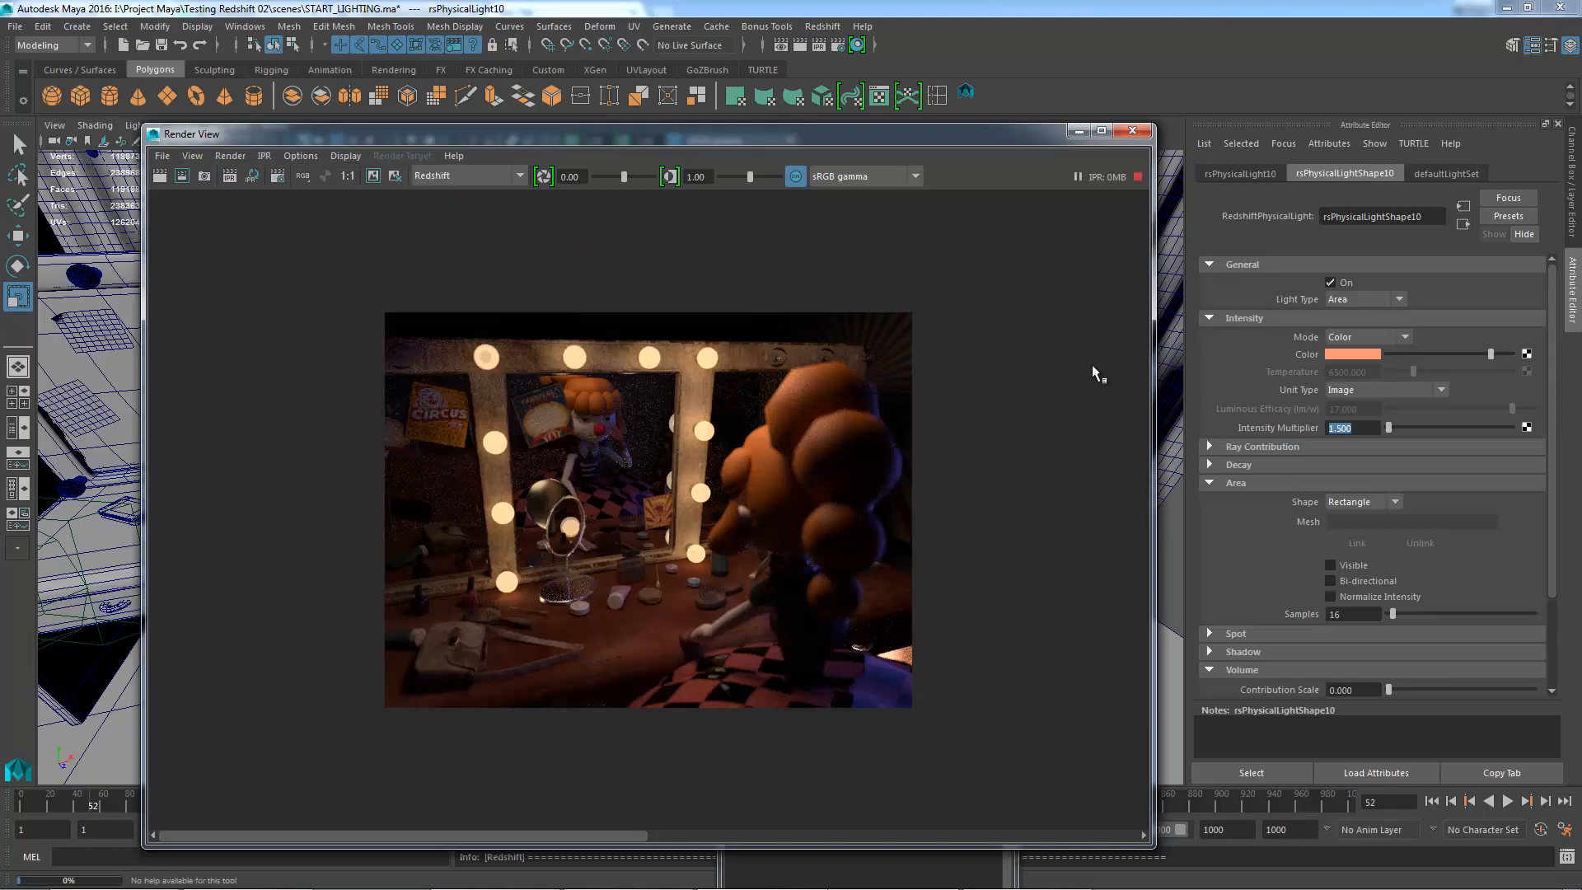
- Compare the new IPR render with the kept image to judge the orange light's effect on the scene
left_click_drag(861, 136, 1007, 411)
left_click_drag(552, 284, 632, 247, "alt")
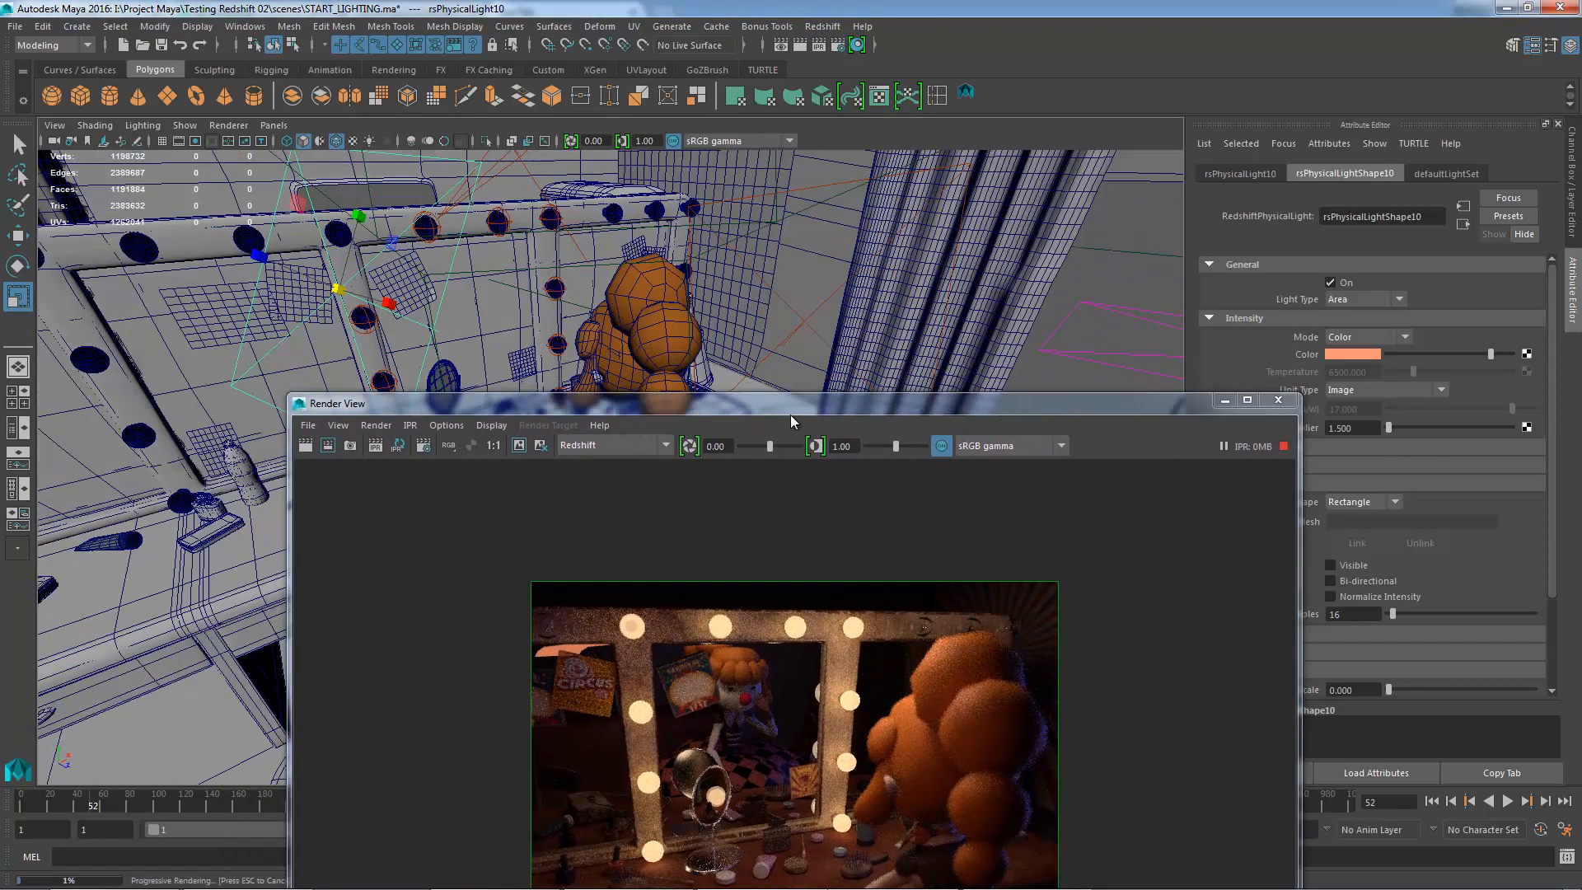
left_click_drag(790, 412, 705, 84)
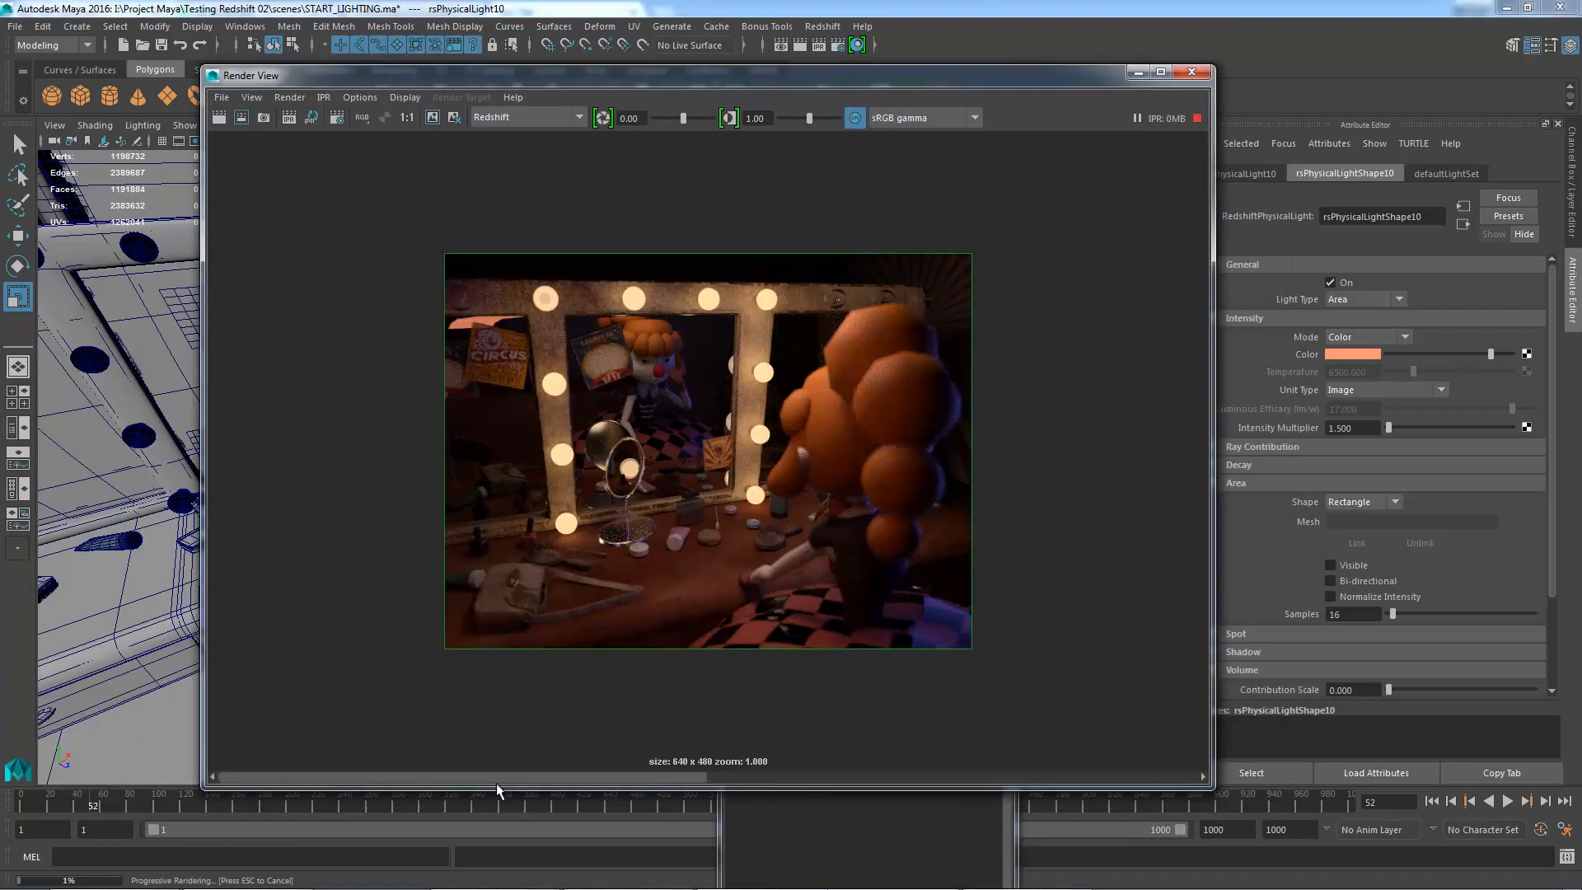
mouse_move(536, 780)
left_mouse_down()
mouse_move(779, 776)
mouse_move(389, 776)
mouse_move(806, 776)
mouse_move(478, 777)
mouse_move(537, 776)
left_mouse_up()
left_click(753, 776)
left_click(424, 776)
left_click(759, 776)
left_click(641, 778)
left_click(1138, 73)
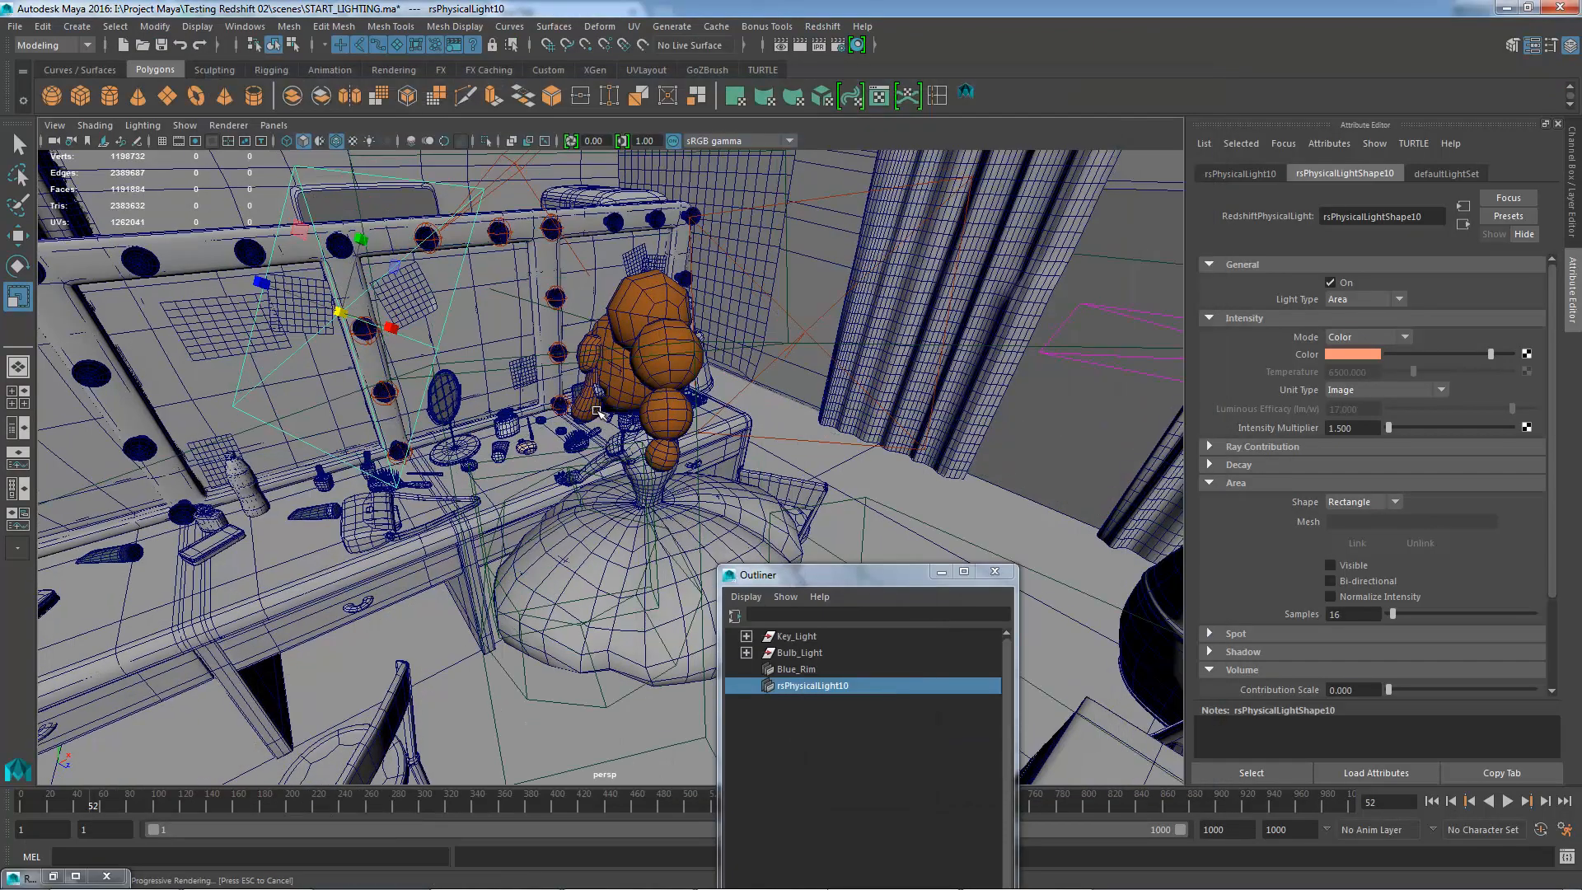
- Rotate the area light further to adjust how it faces the clown at the dressing table
left_click_drag(371, 347, 489, 374, "alt")
key("w")
key("e")
left_click_drag(479, 451, 519, 461)
key("w")
key("r")
key("w")
key("r")
left_click(573, 482)
key("ctrl+z")
- Bring back the Render View below the scene and nudge the area light's position beside the mirrors
left_click(789, 46)
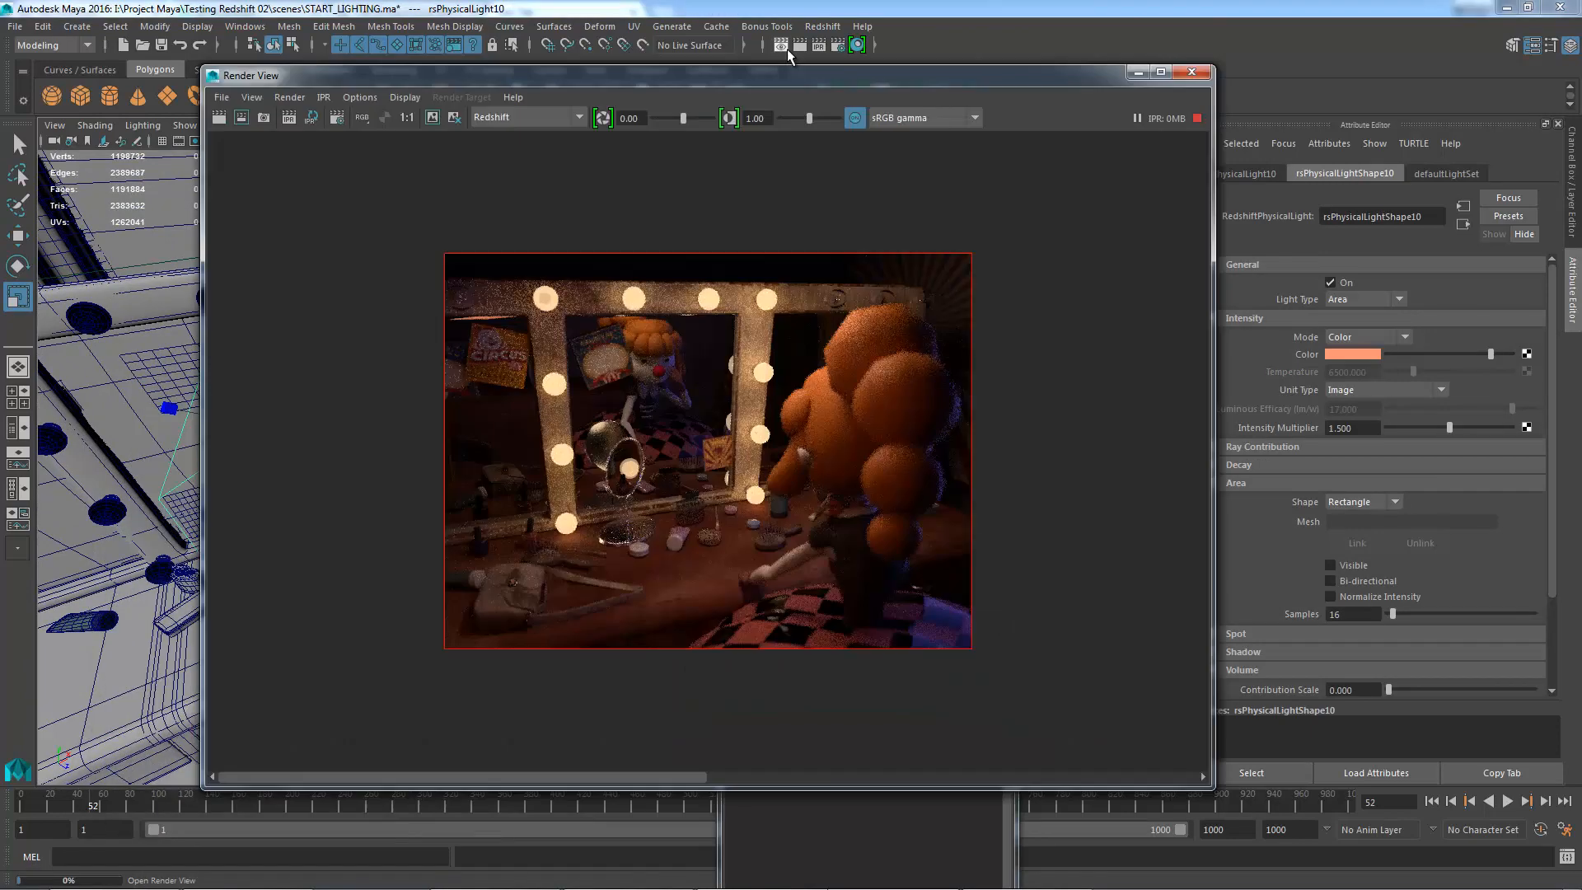
left_click_drag(744, 74, 683, 390)
key("w")
left_click_drag(229, 347, 216, 331)
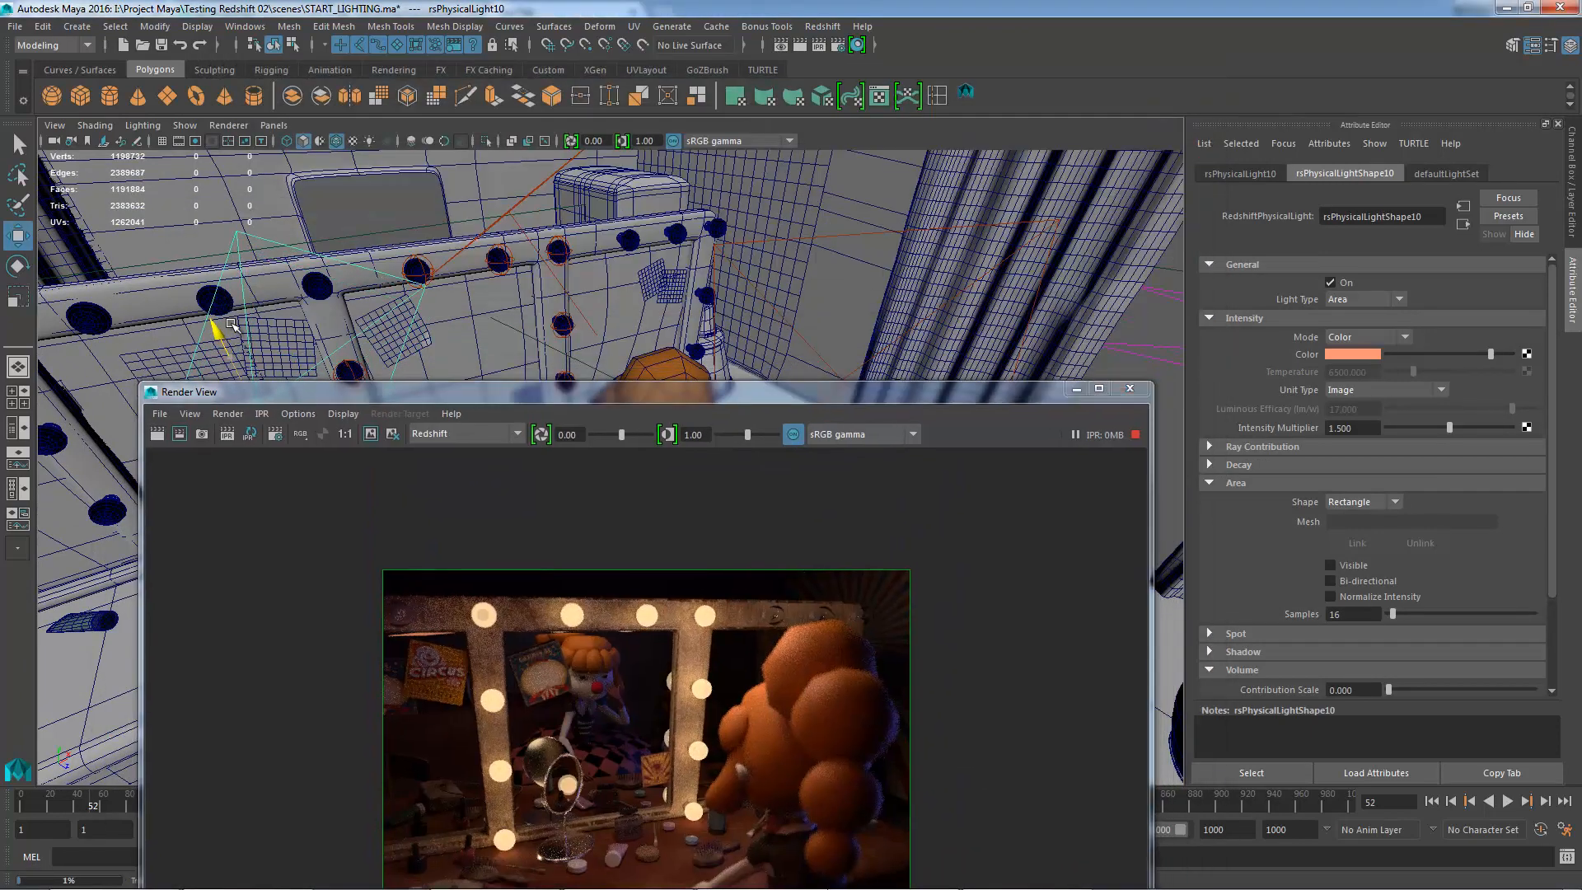
left_click_drag(431, 393, 468, 452)
- Try the area light higher and further along the mirrors, then settle it lower in front of the posters
middle_click_drag(335, 415, 323, 351, "alt")
left_click_drag(356, 255, 369, 348, "alt")
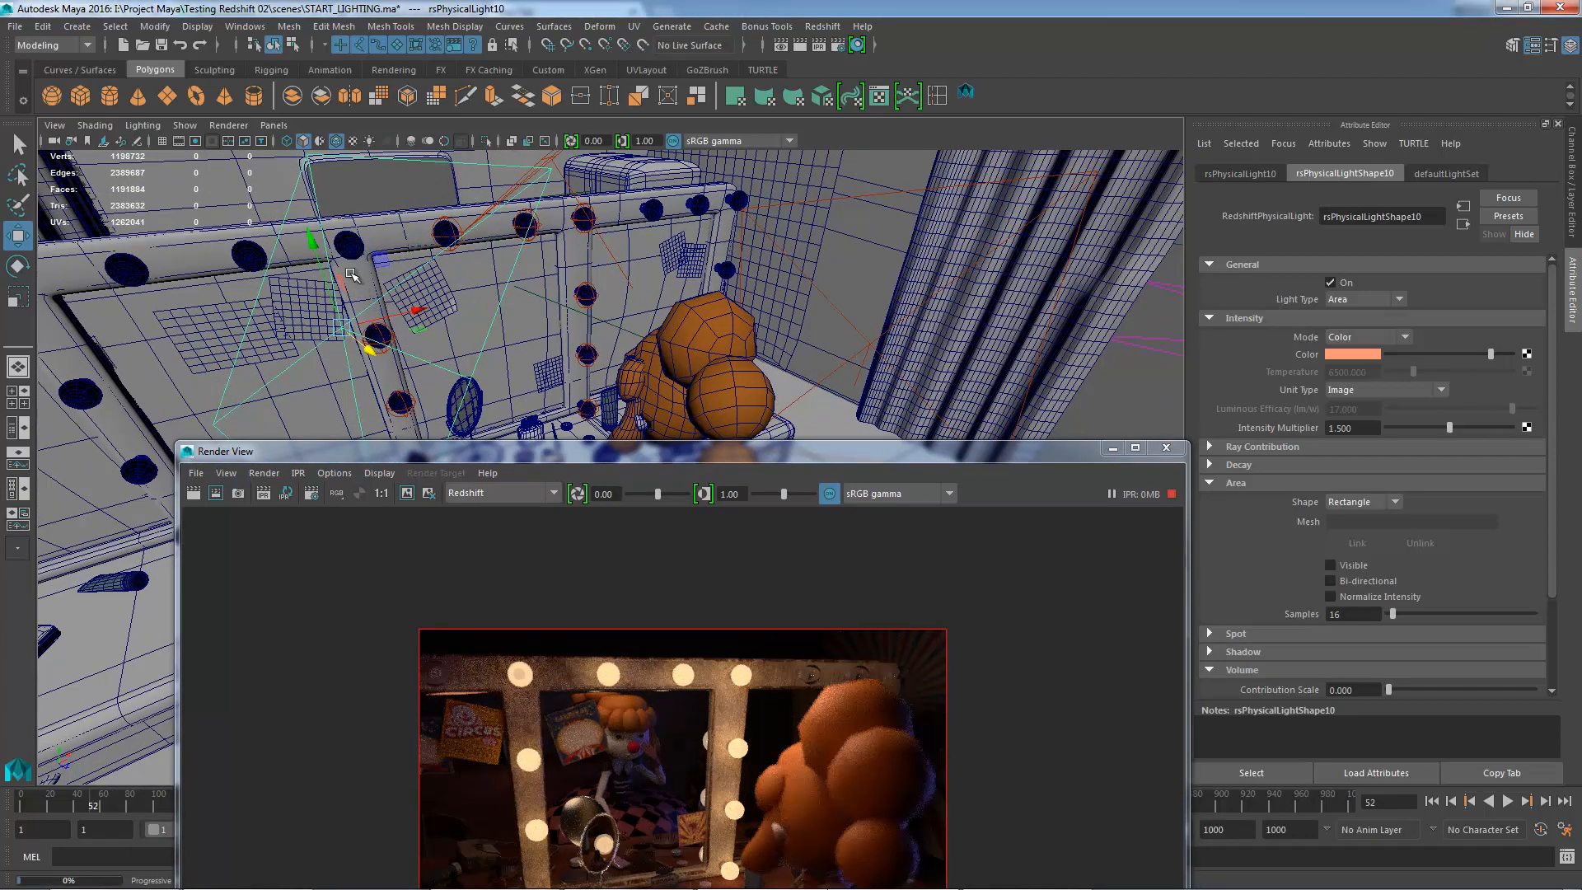
left_click_drag(327, 252, 320, 173)
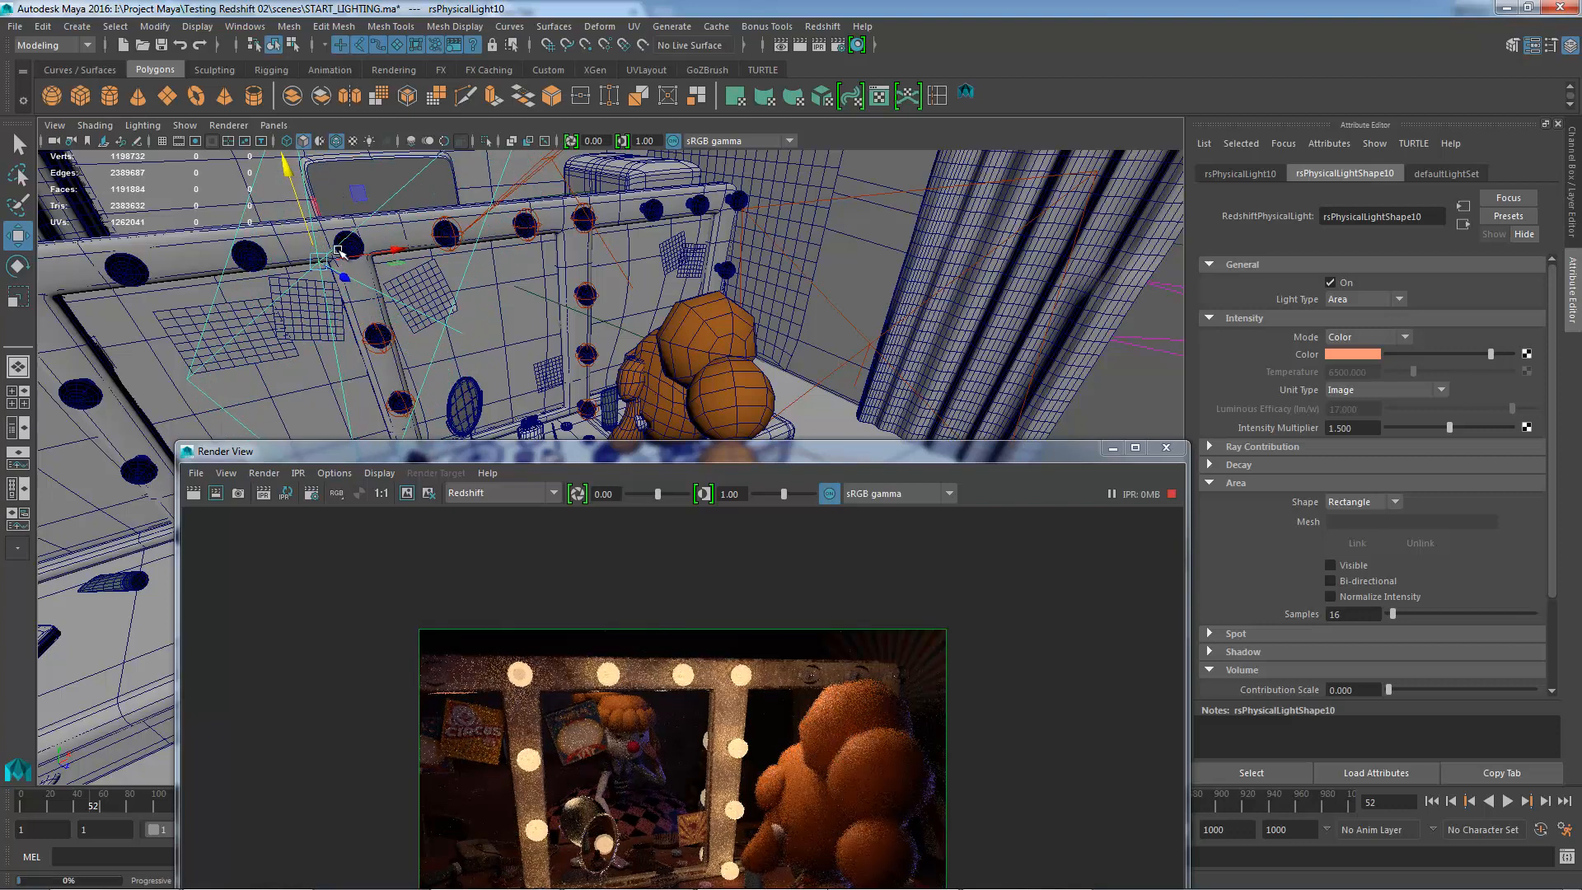
left_click_drag(341, 260, 490, 245)
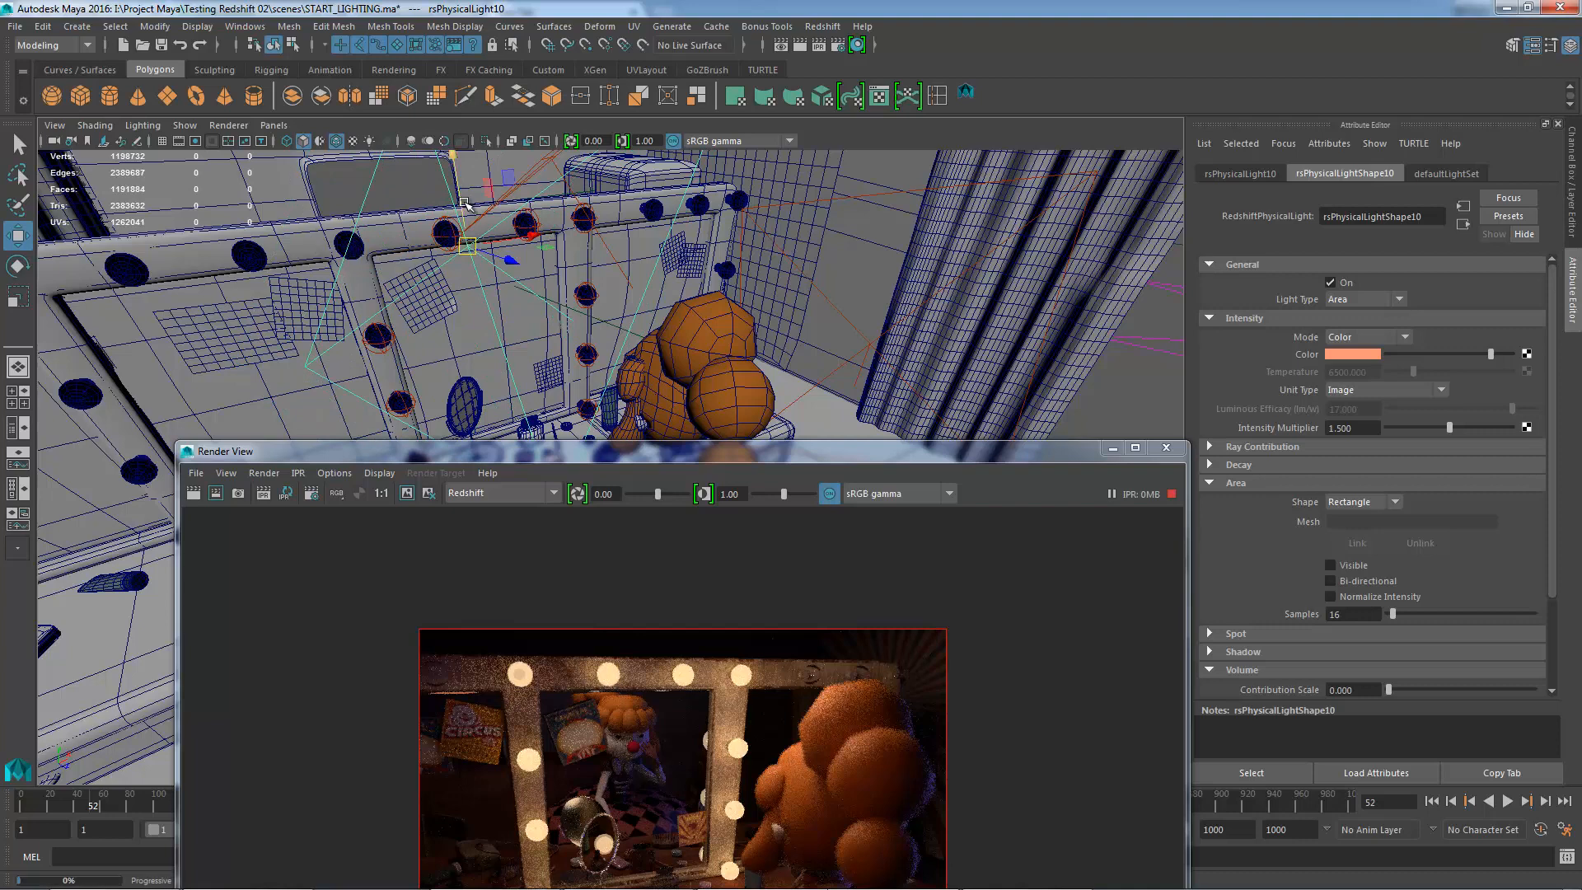
left_click_drag(459, 173, 466, 142)
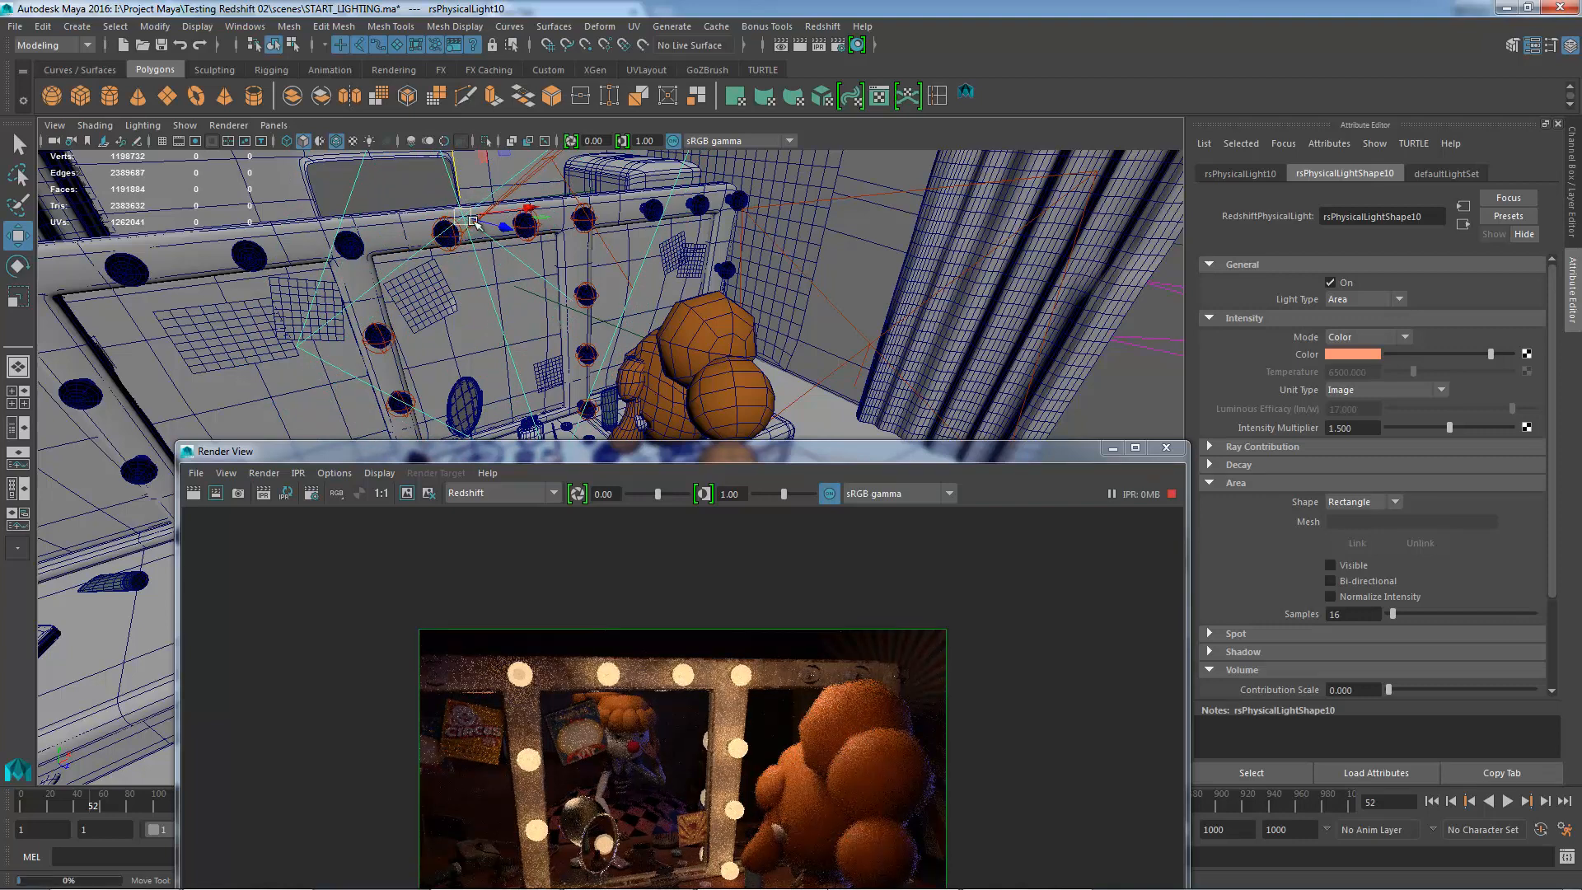
left_click_drag(464, 217, 381, 255)
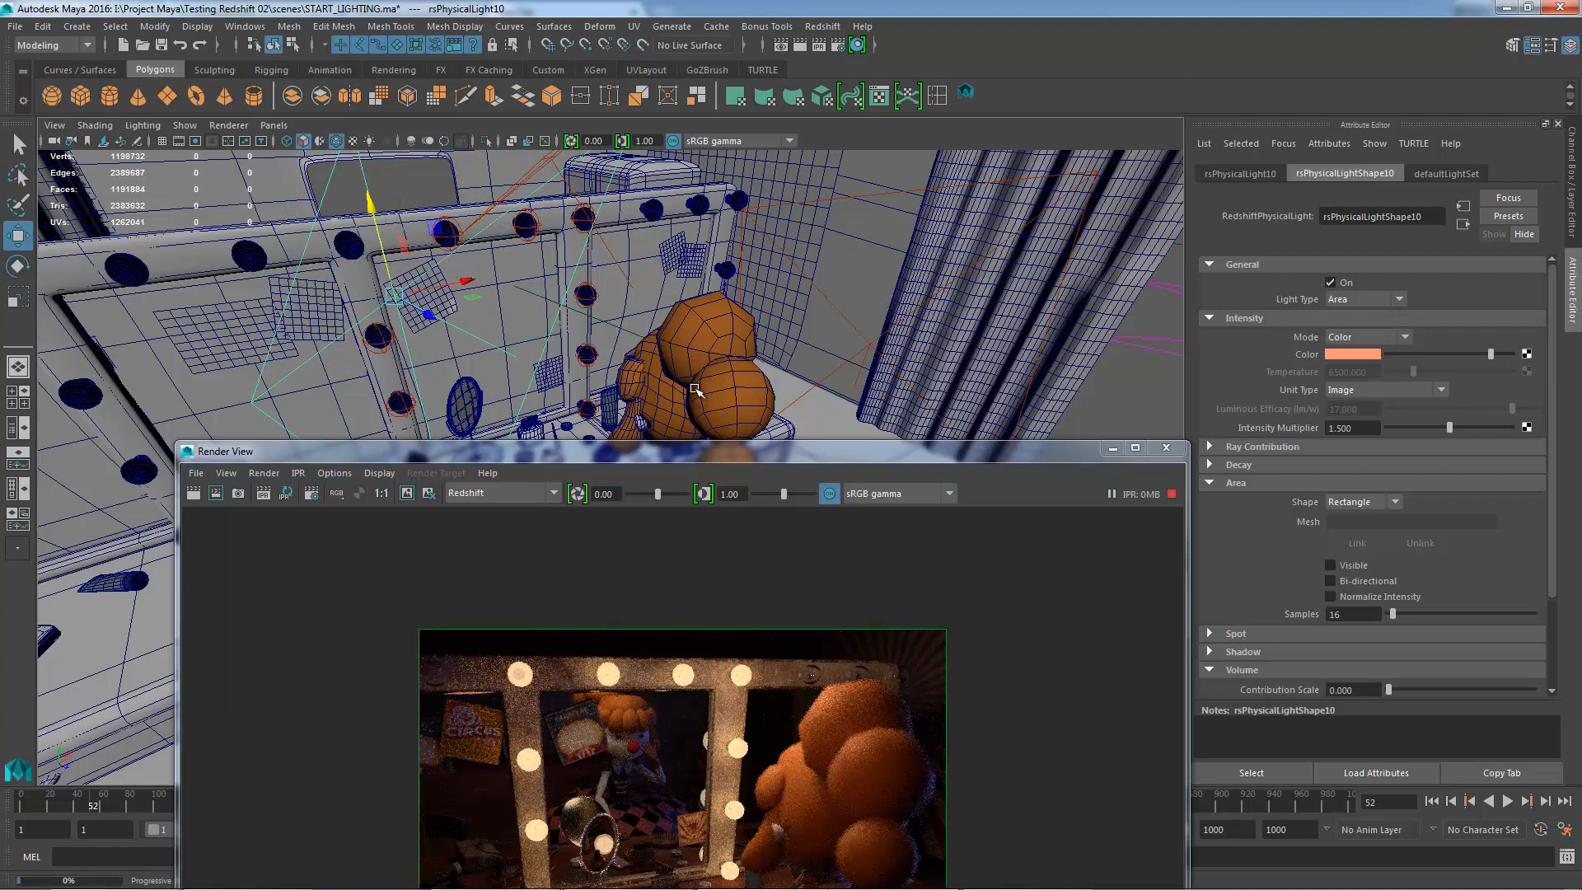
- Examine the Red_Area light's effect in the full render and its placement around the clown from another angle
left_click_drag(702, 460, 754, 298)
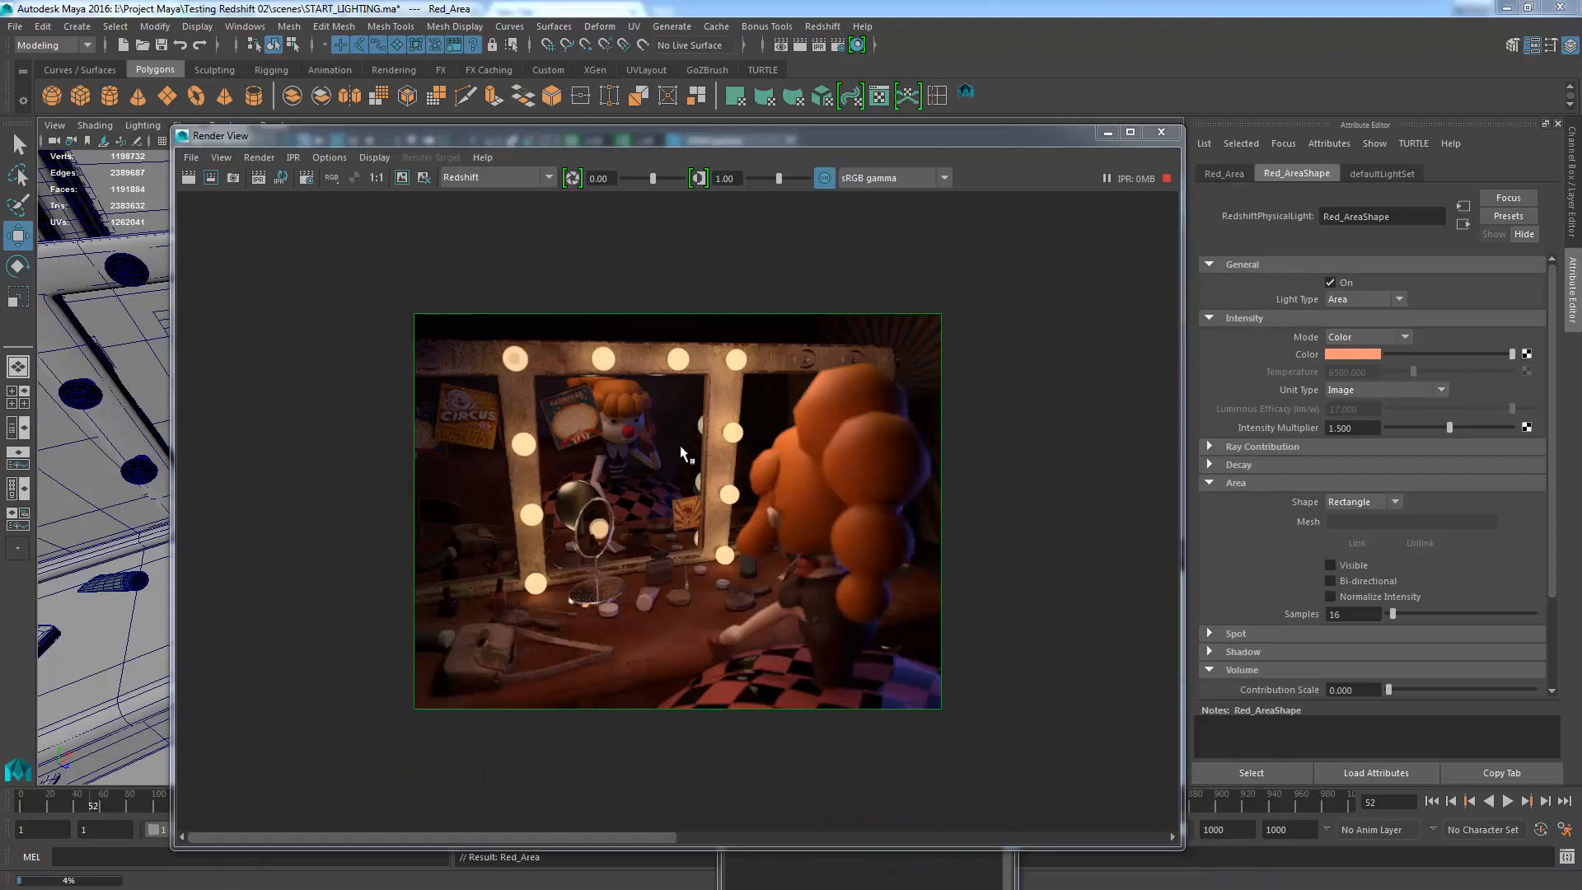
left_click_drag(675, 141, 664, 452)
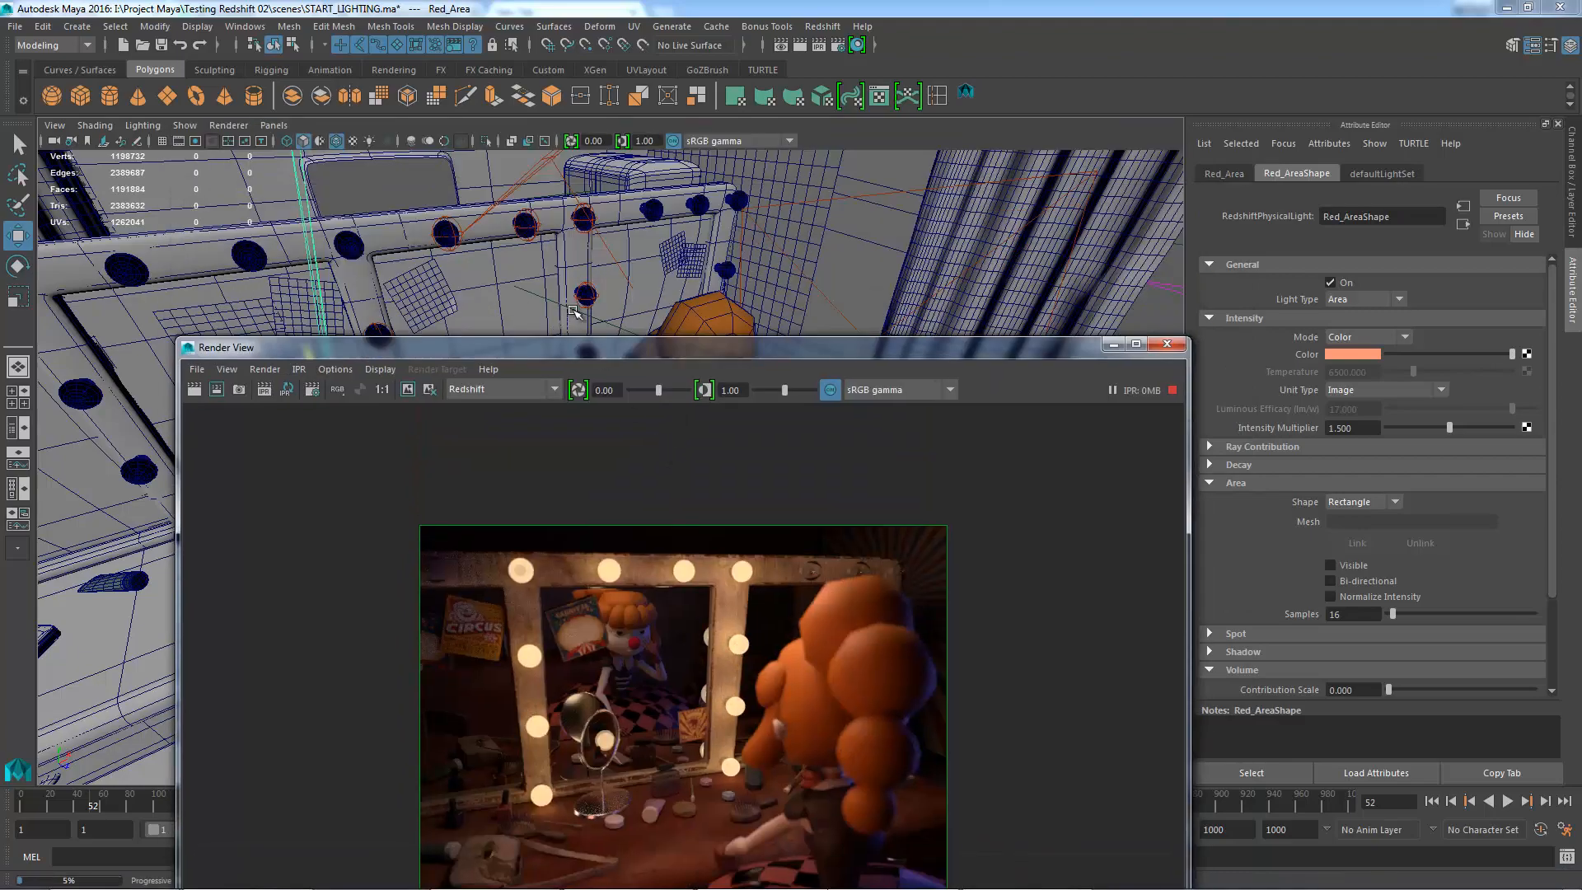
left_click_drag(860, 346, 860, 490)
middle_click_drag(612, 400, 675, 323, "alt")
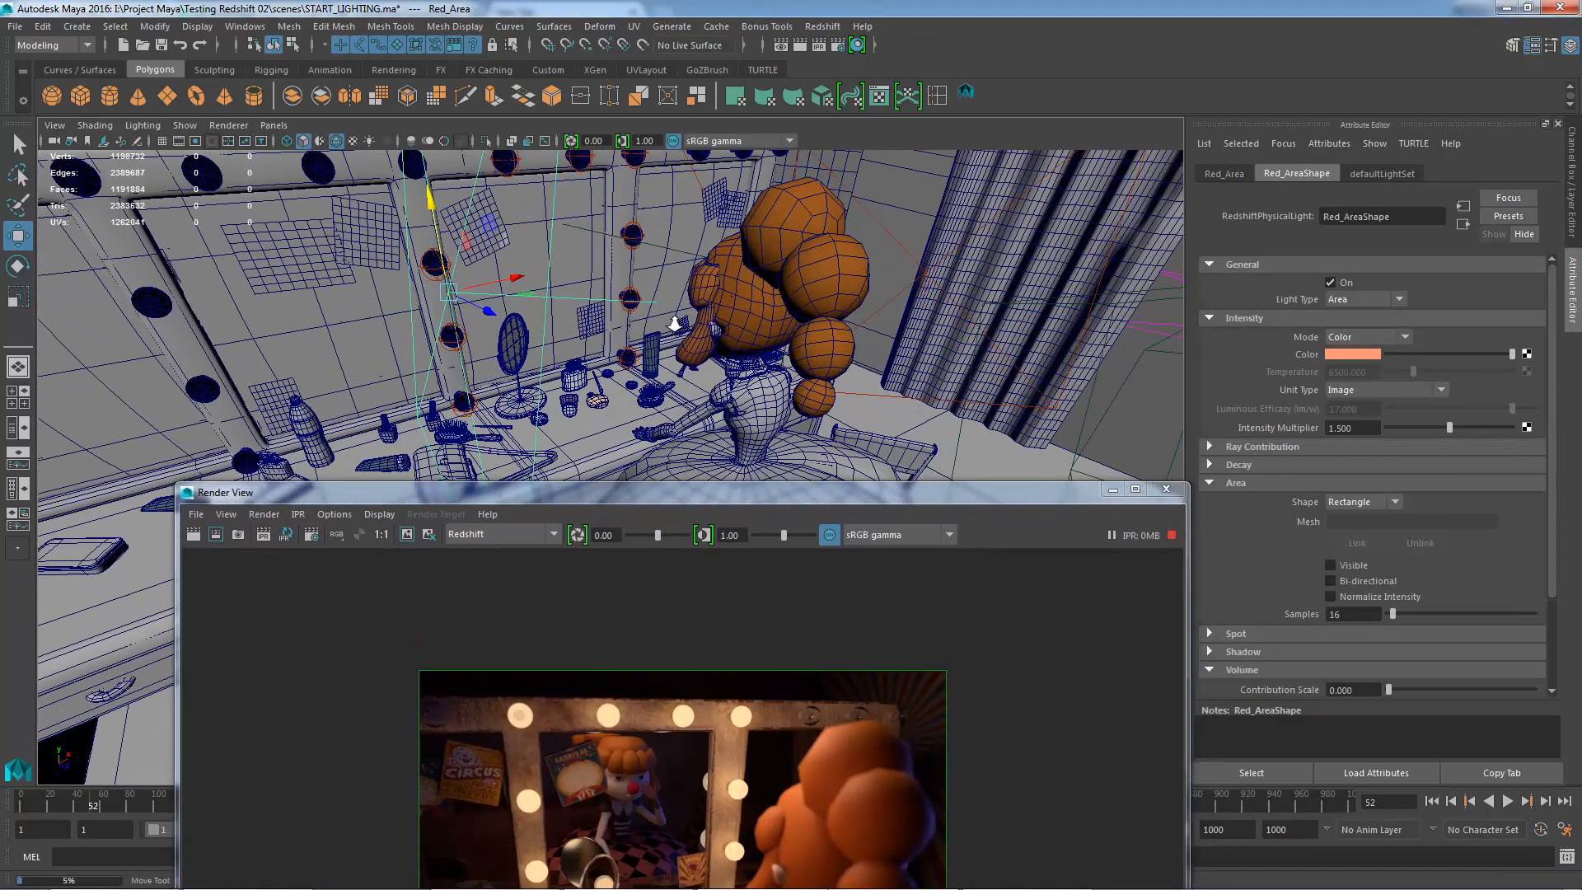
left_click_drag(675, 323, 620, 329, "alt")
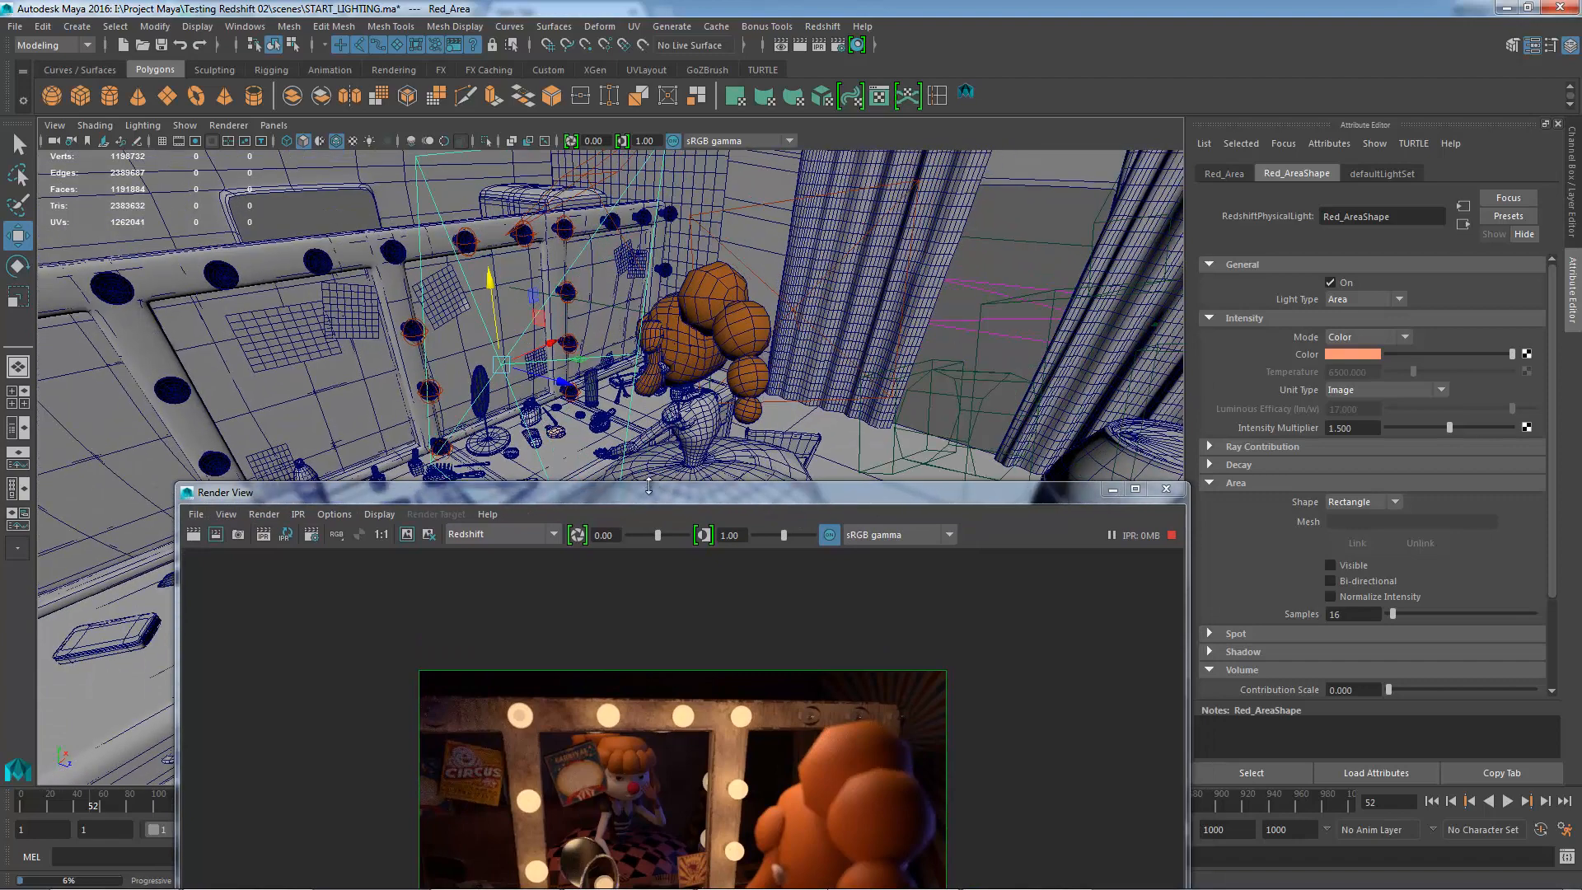
- Bring the whole Render View into sight and compare the current render with the earlier kept image
left_click_drag(648, 492, 580, 210)
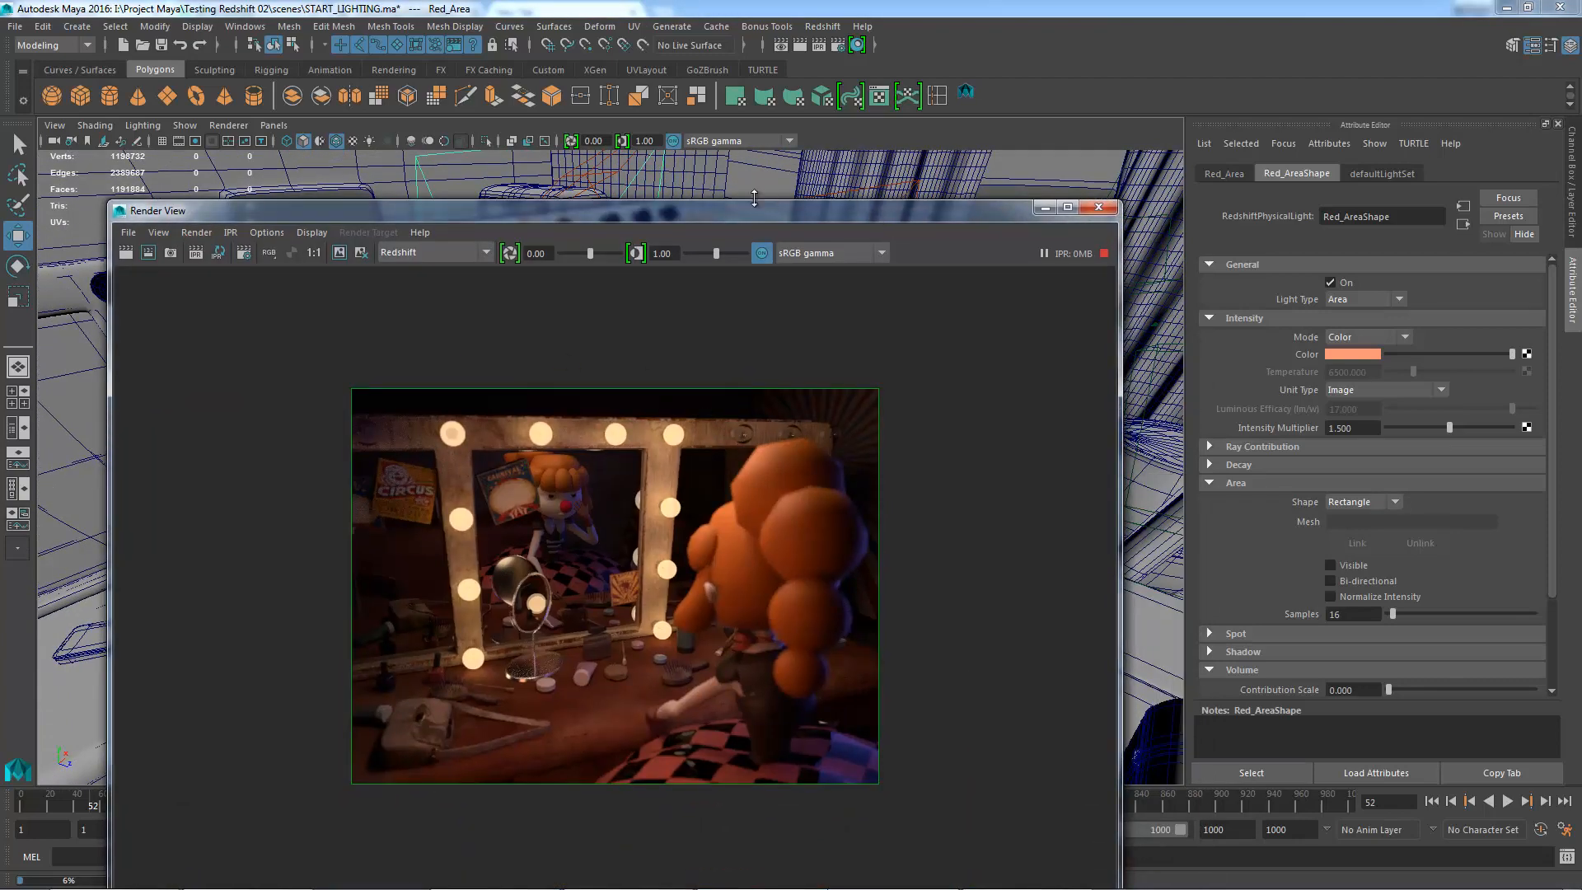
left_click_drag(737, 212, 709, 169)
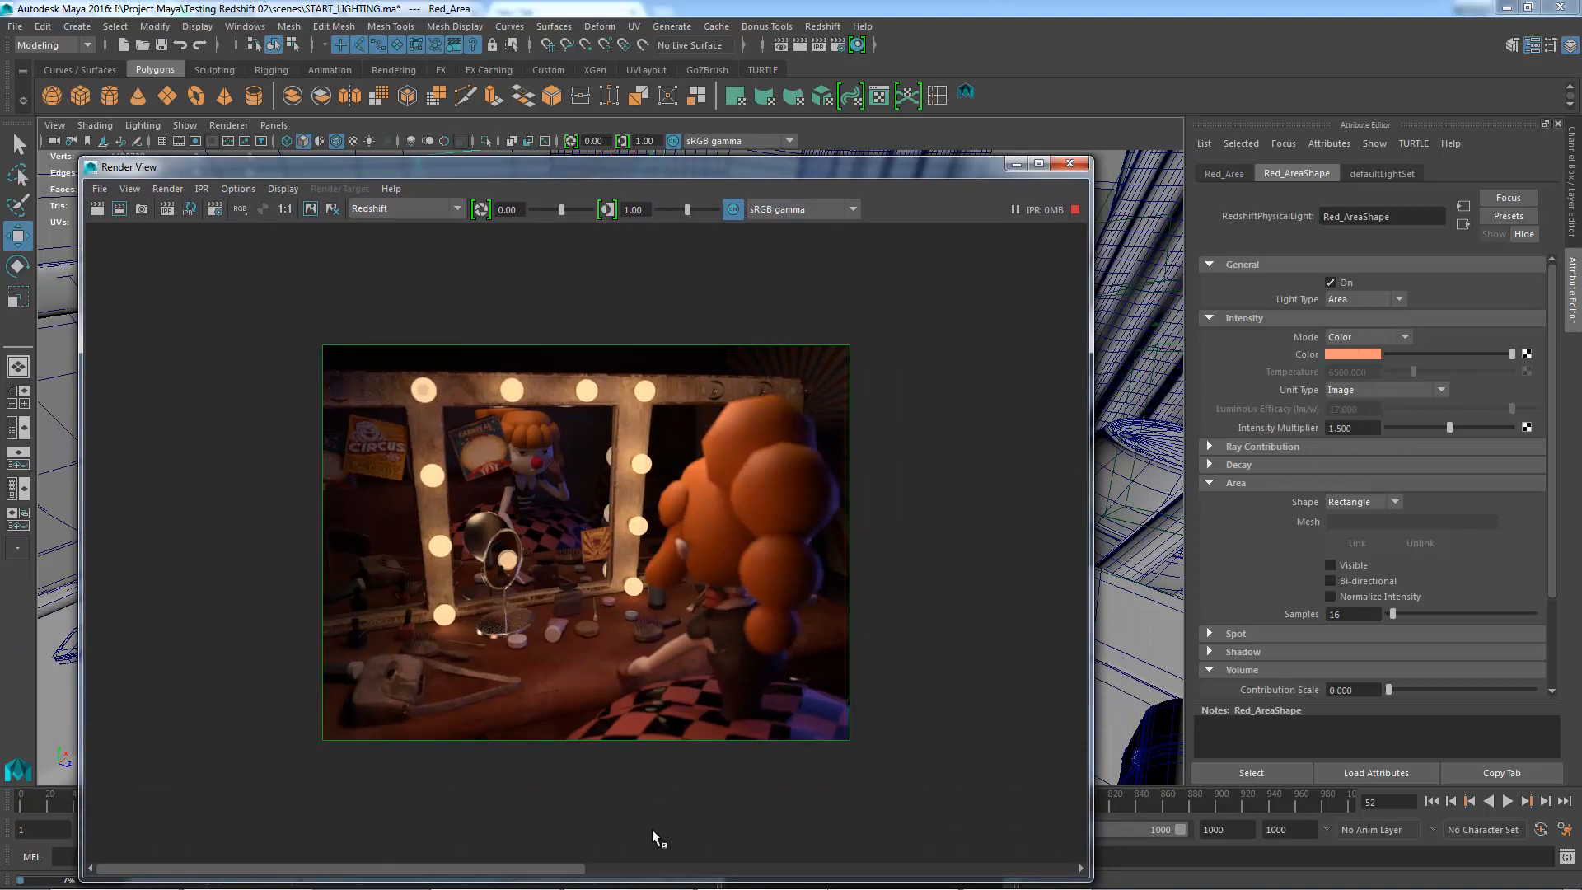
left_click(723, 870)
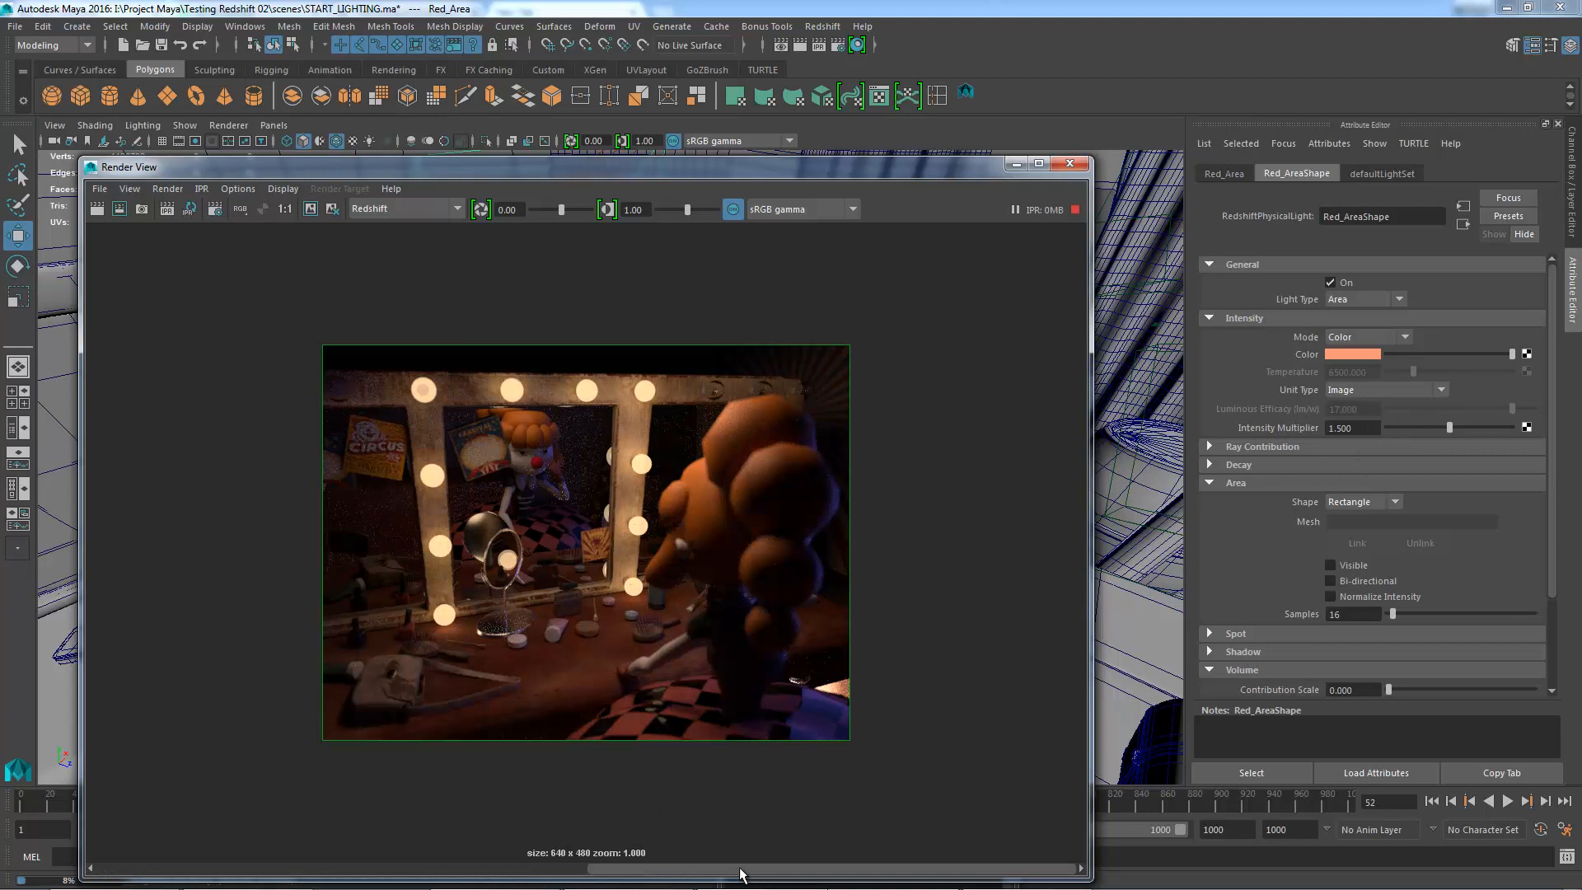
left_click_drag(740, 873, 339, 784)
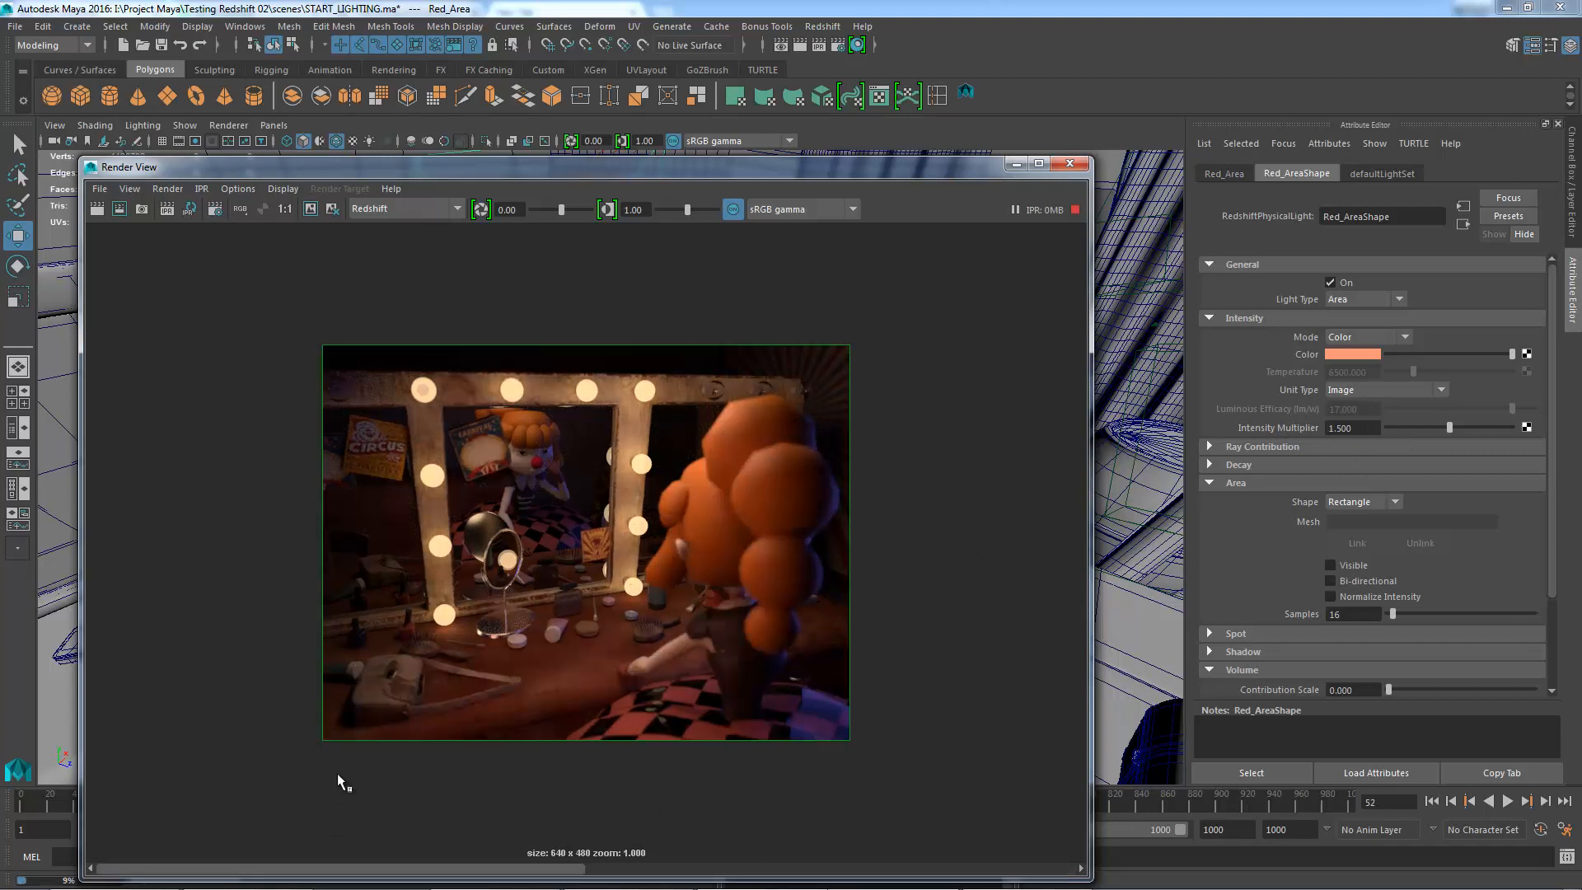
- Keep the current Red_Area render for comparison and close the Render View to stop IPR
left_click(310, 209)
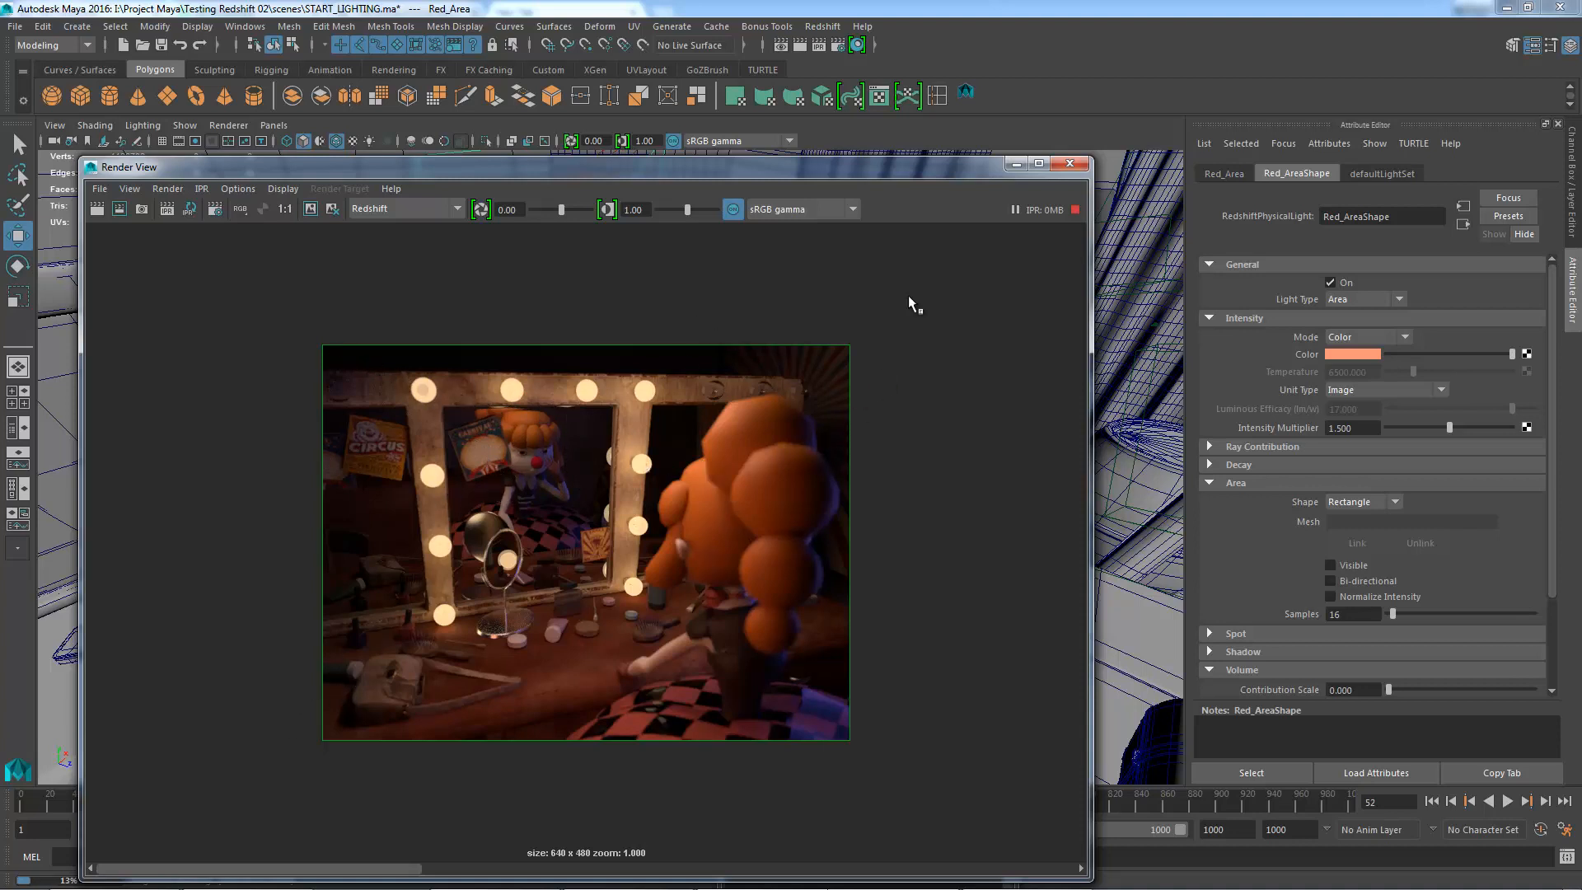
left_click(312, 208)
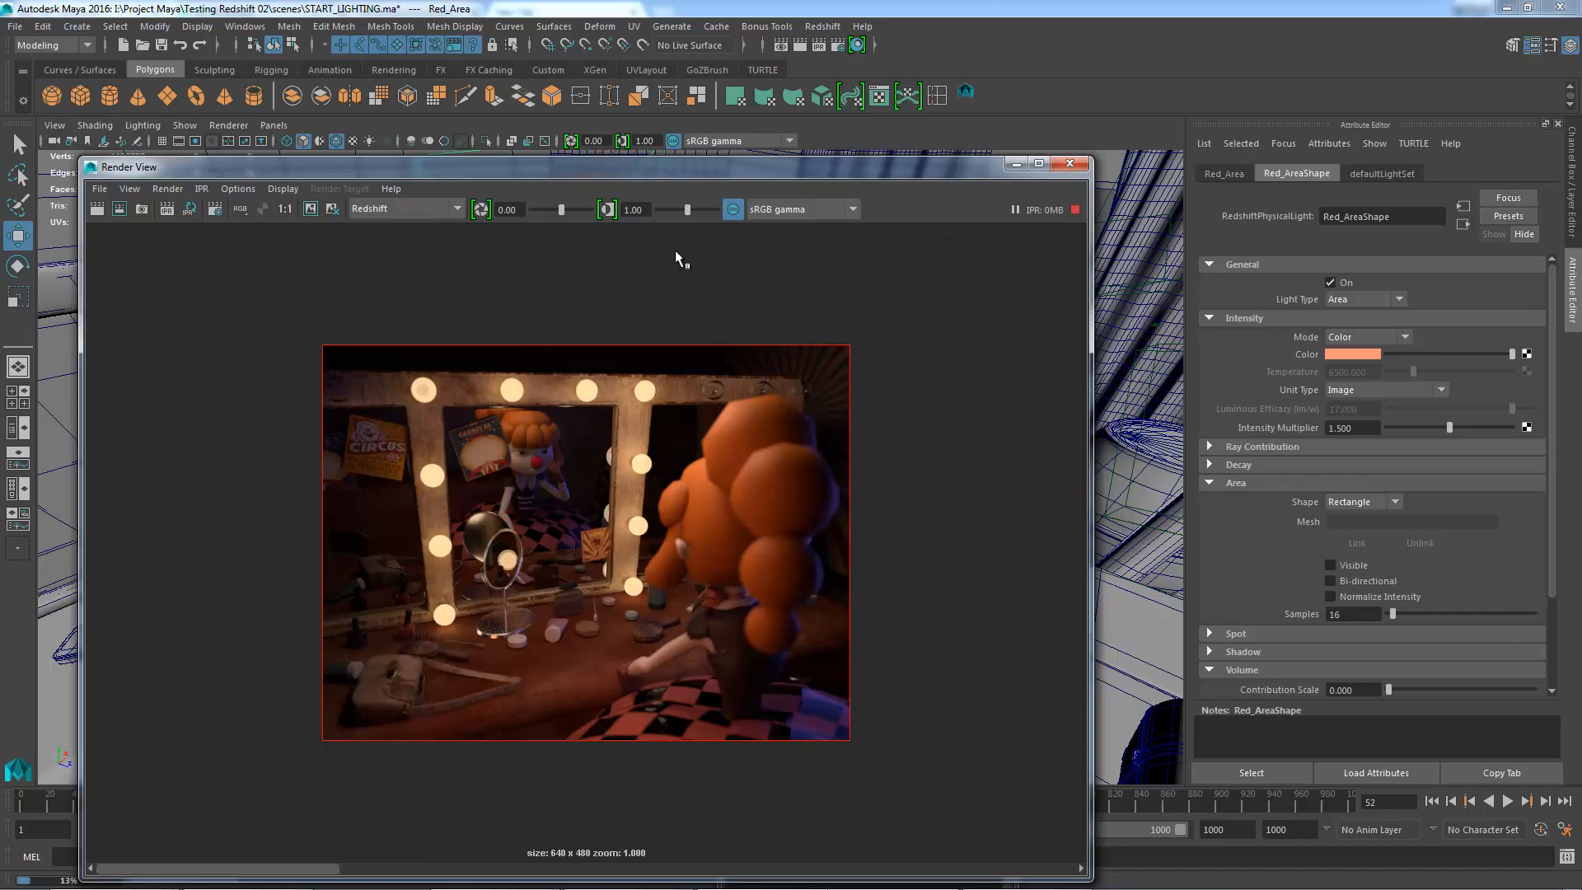
left_click(1070, 166)
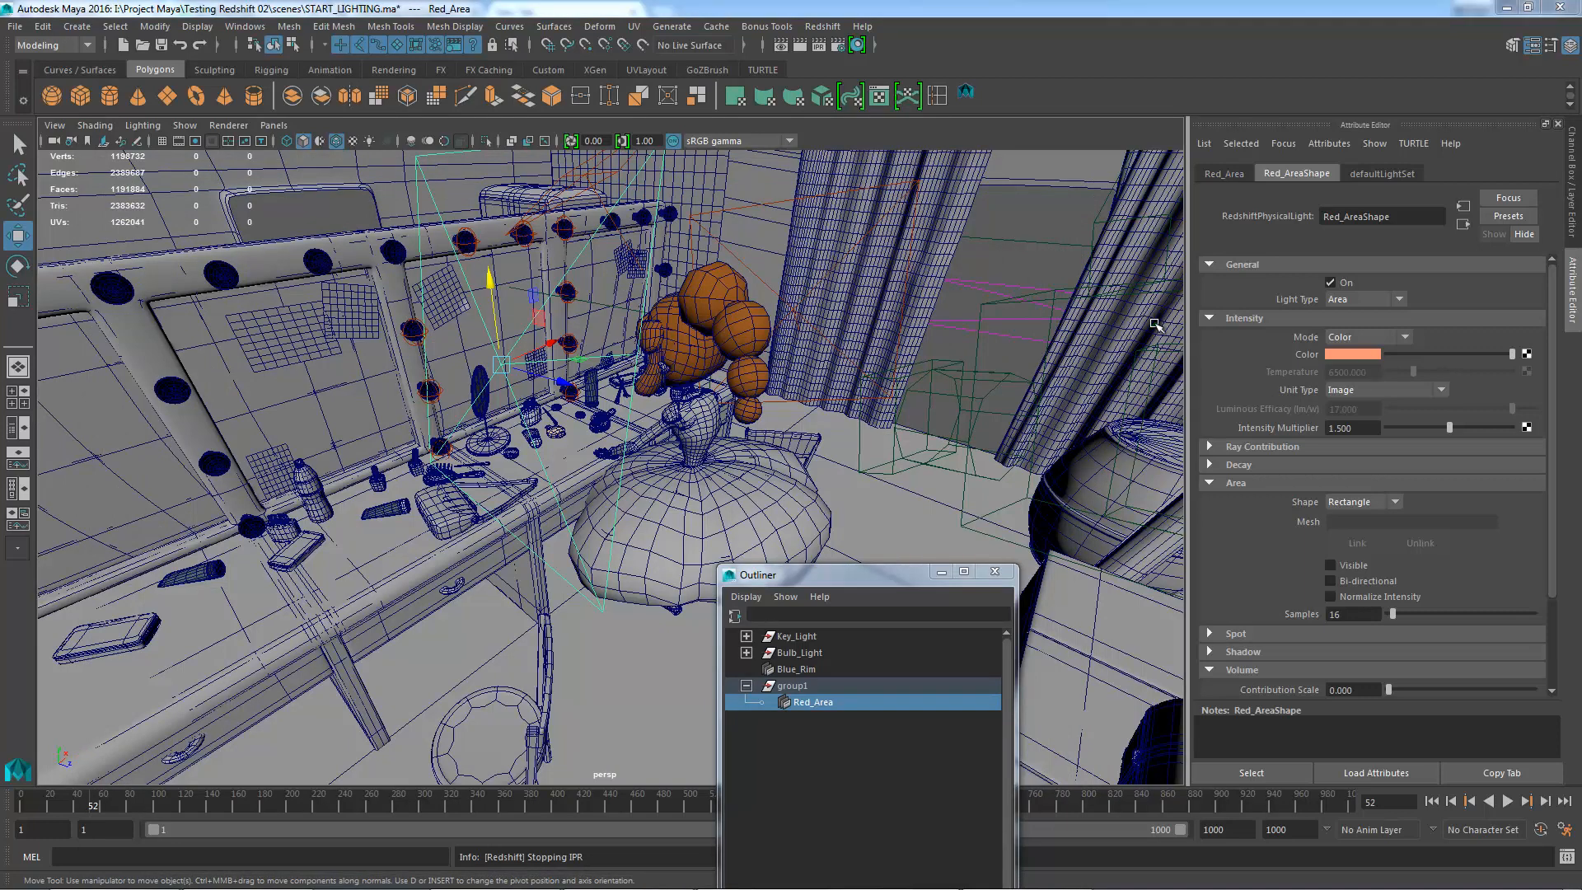
- Create a new Redshift Physical Light and display the scene in wireframe with the light framed
left_click(823, 26)
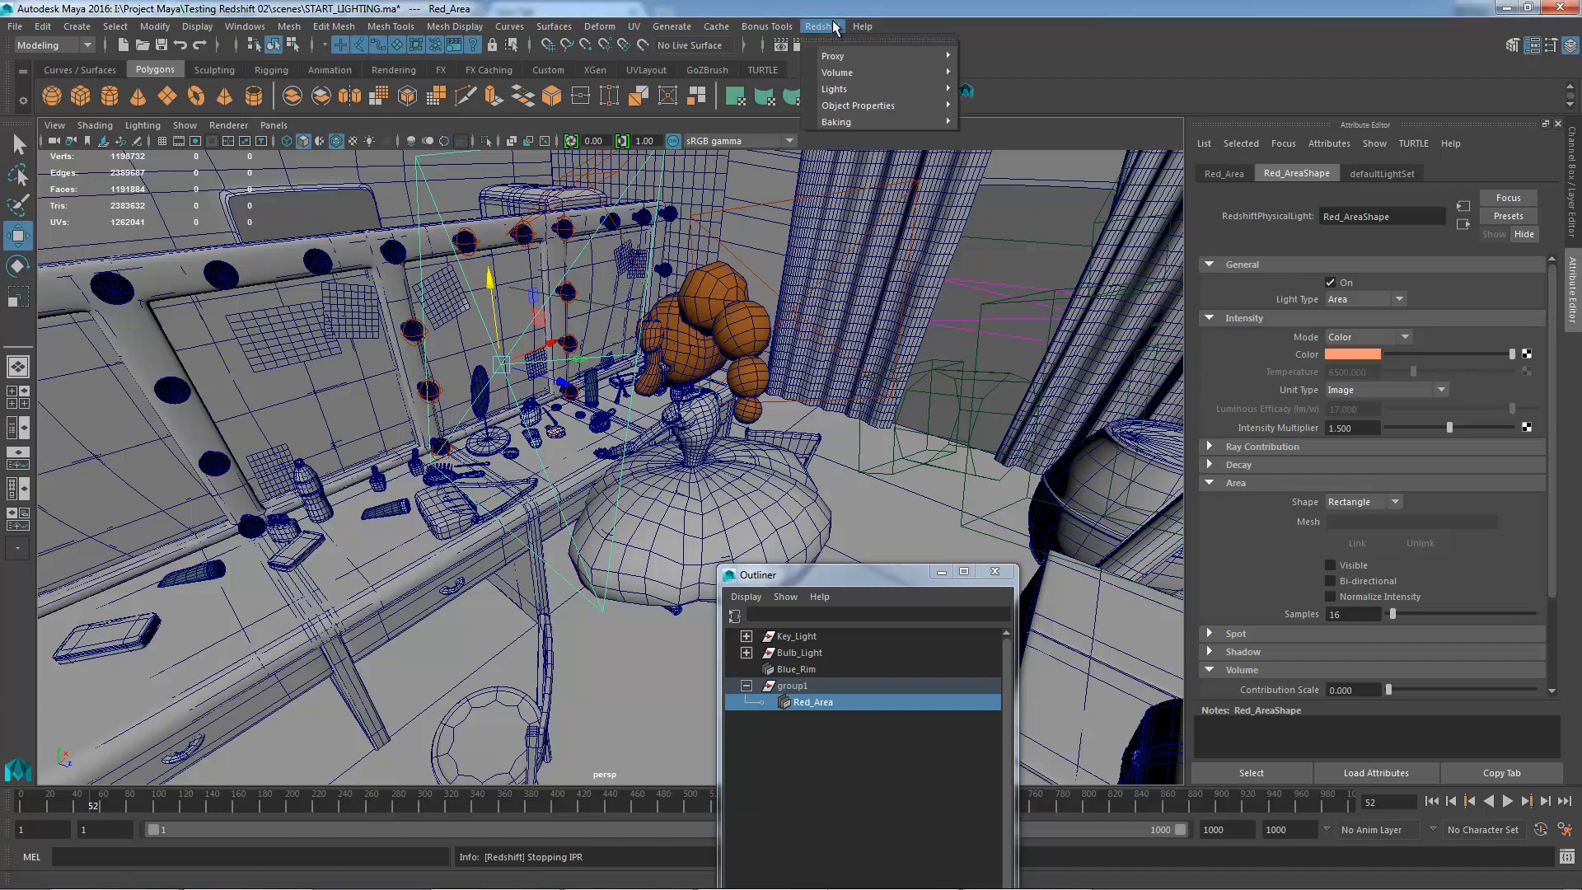
mouse_move(873, 88)
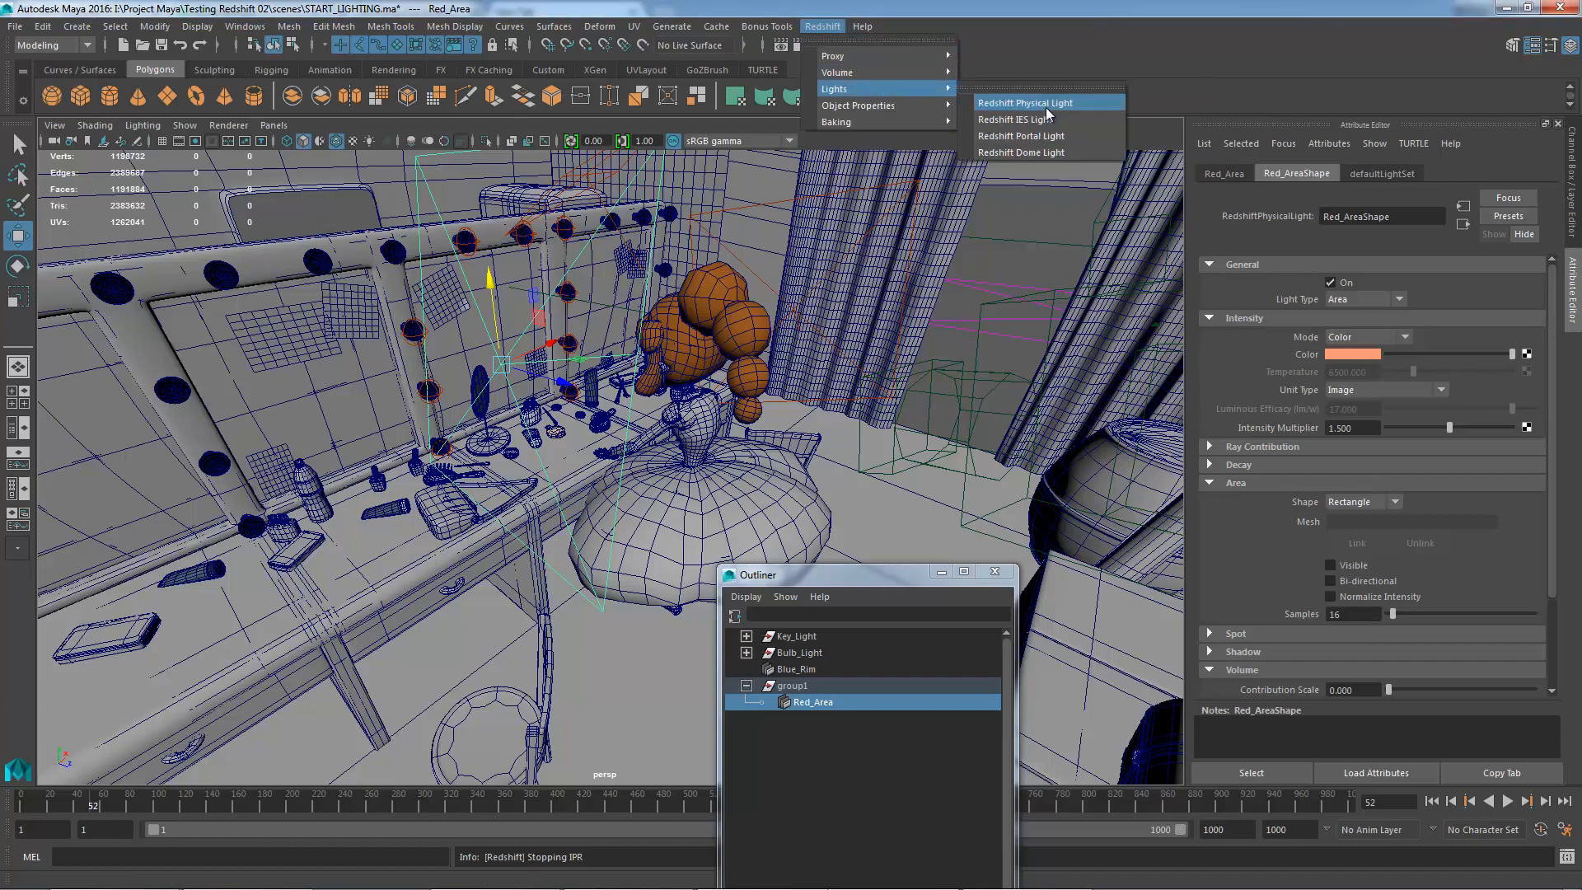
left_click(1045, 104)
right_click_drag(461, 330, 521, 354, "alt")
scroll(521, 355, "down", 8)
left_click_drag(521, 355, 586, 405, "alt")
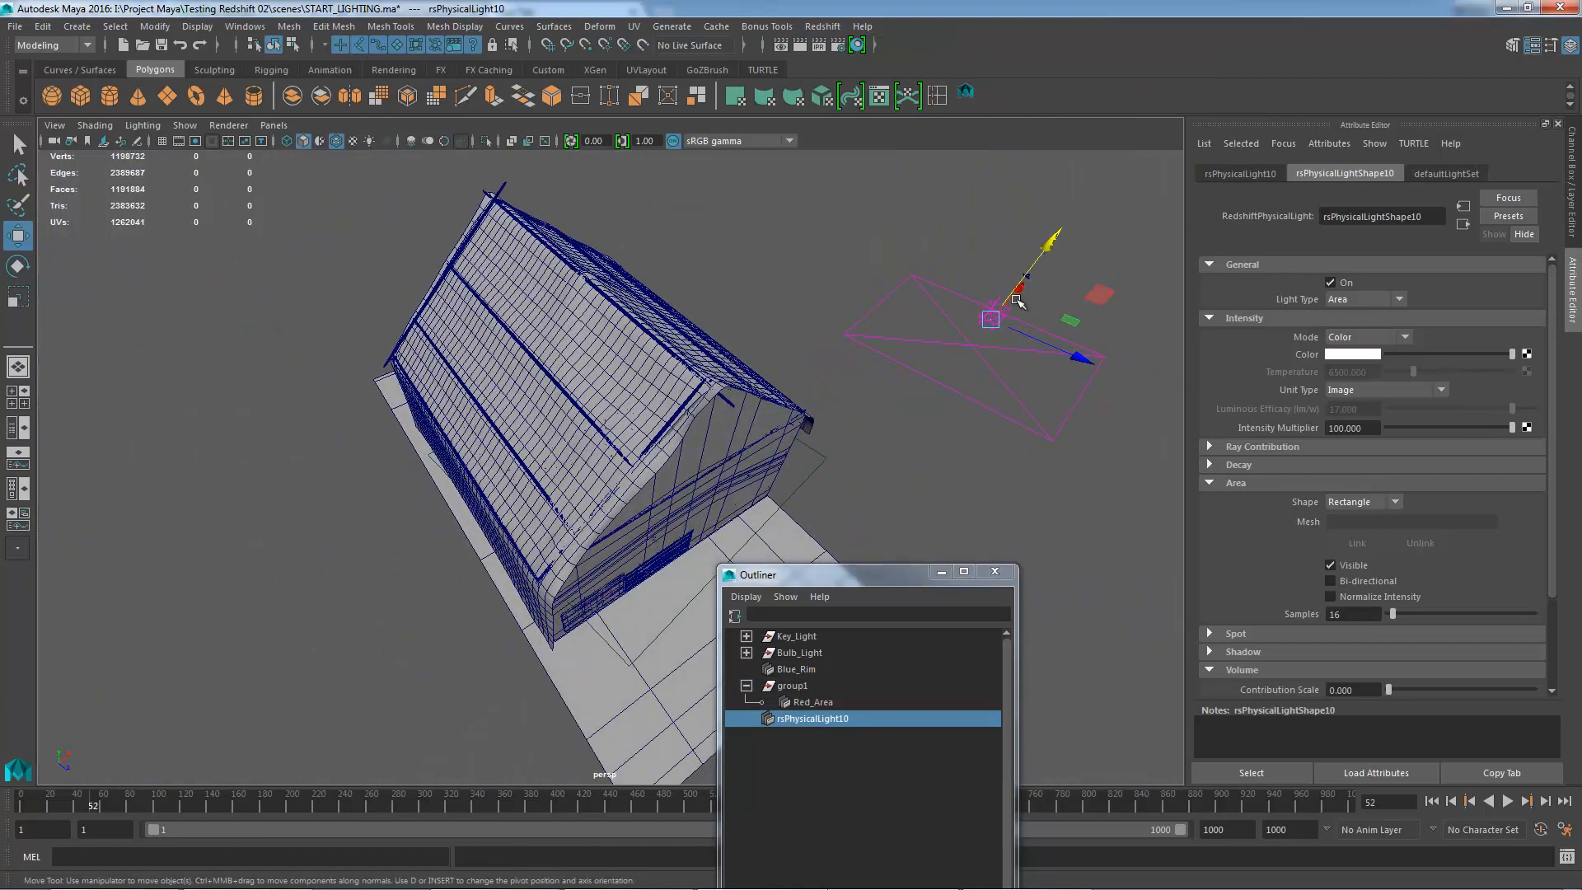
key("4")
left_click_drag(992, 317, 666, 460)
key("f")
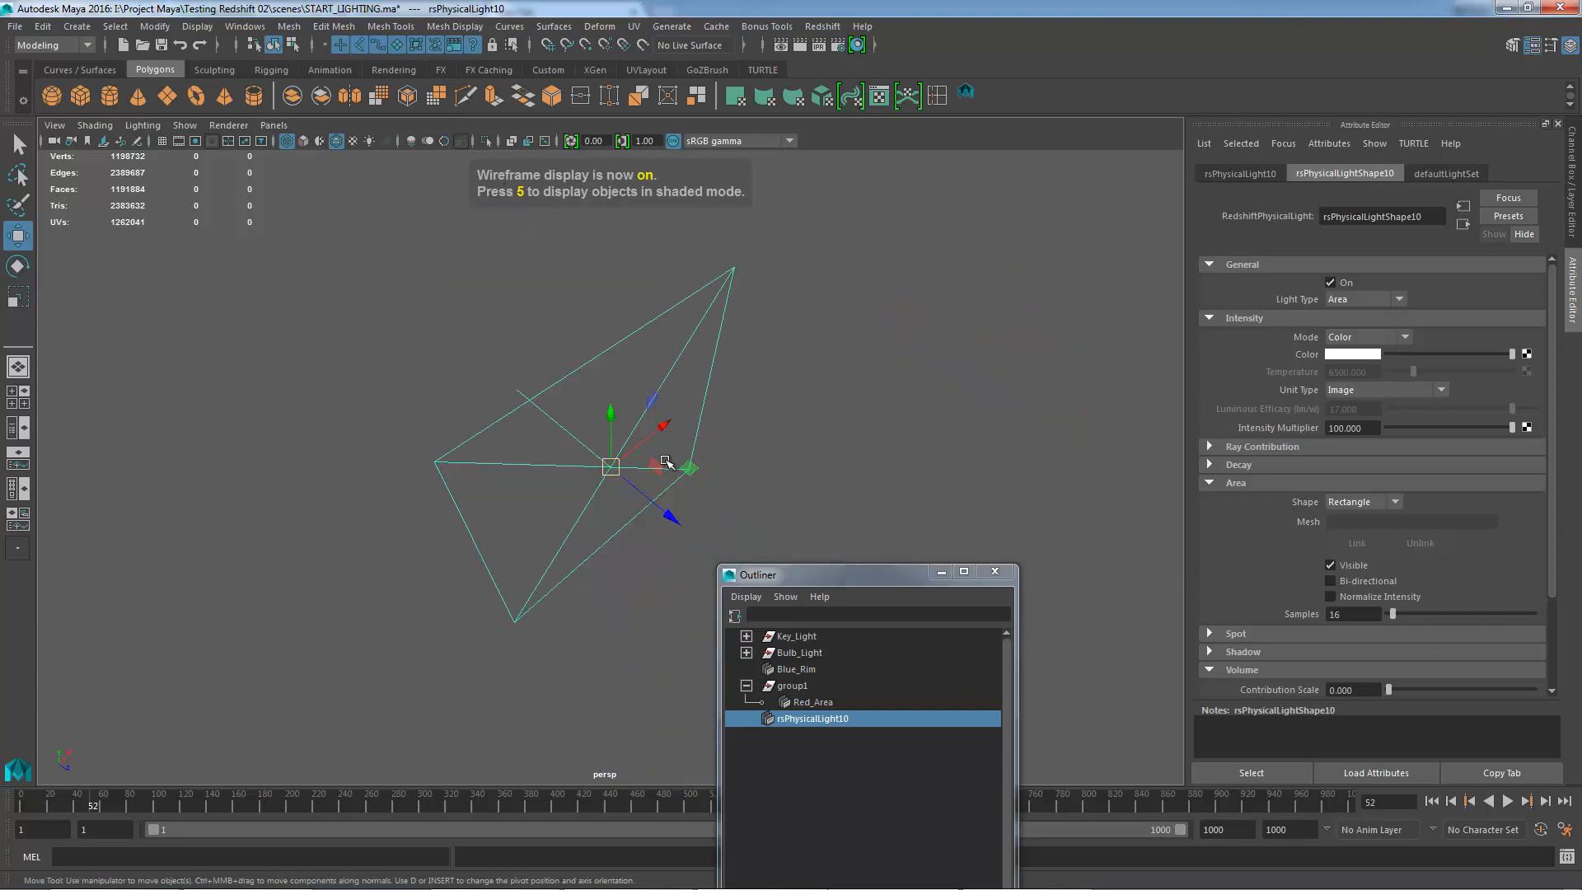
- Reselect the new physical light and move it into the room between the dressing table and the curtains
left_click(666, 460)
left_click_drag(537, 307, 786, 450)
left_click(815, 718)
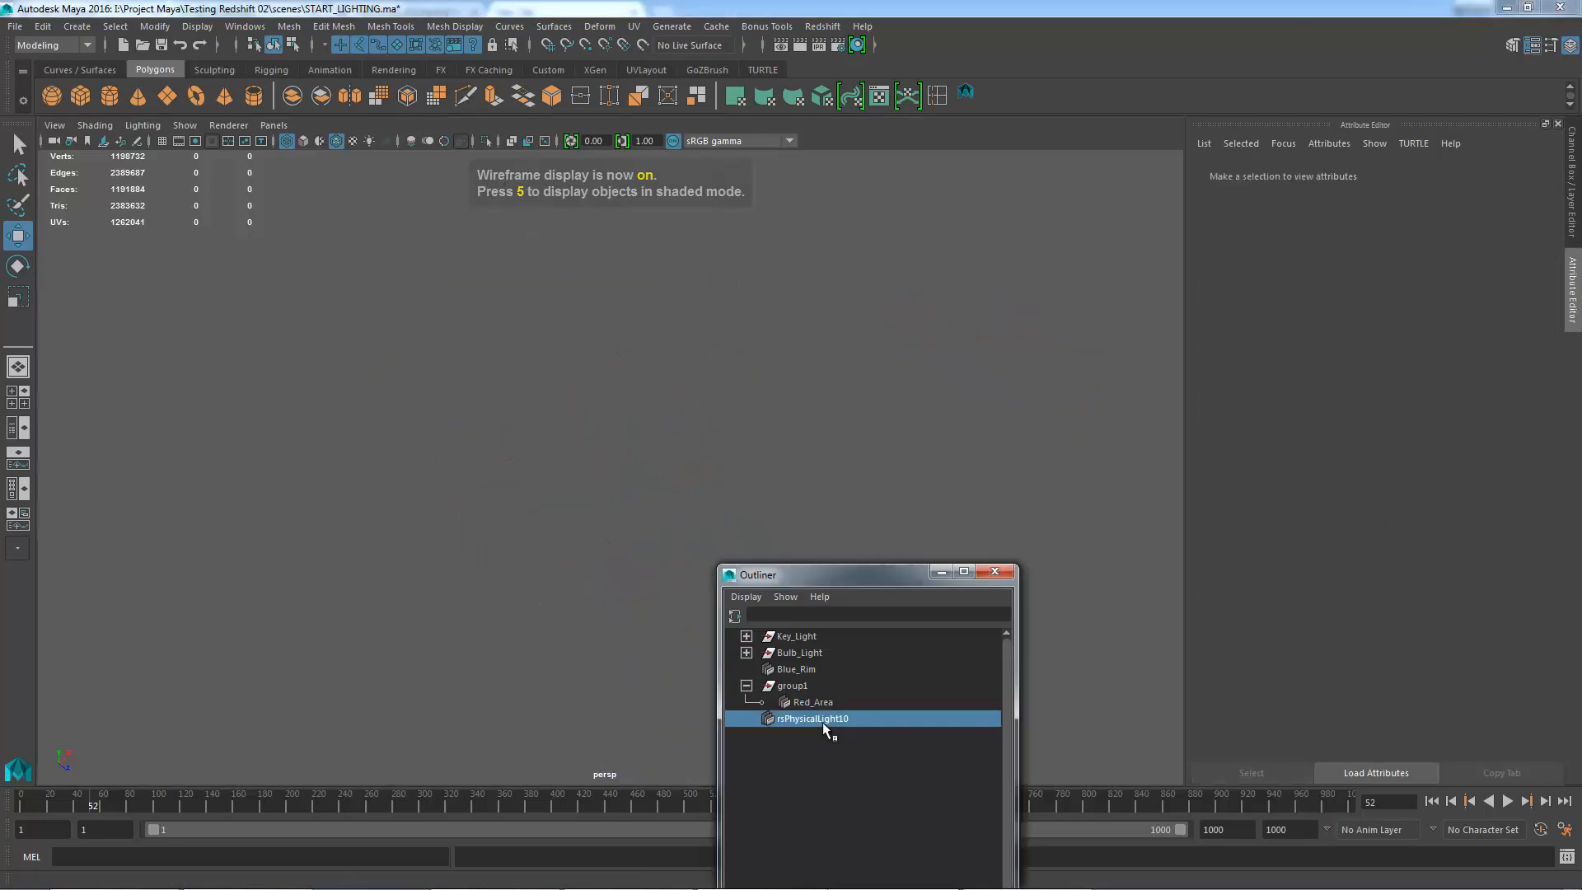
key("f")
scroll(605, 344, "down", 6)
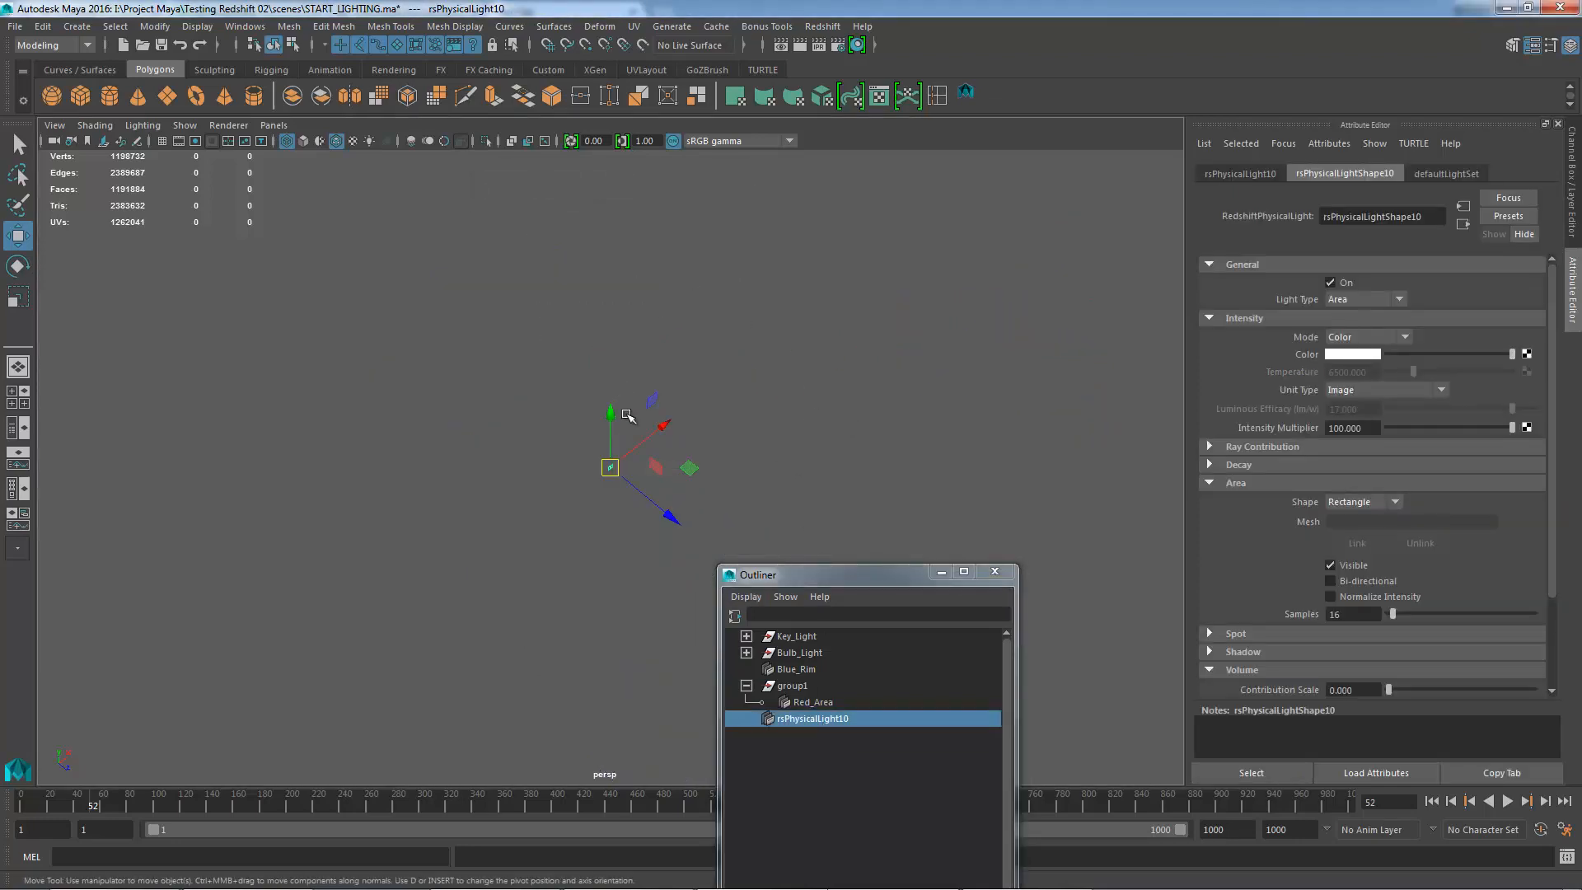
scroll(468, 416, "down", 5)
scroll(470, 416, "up", 2)
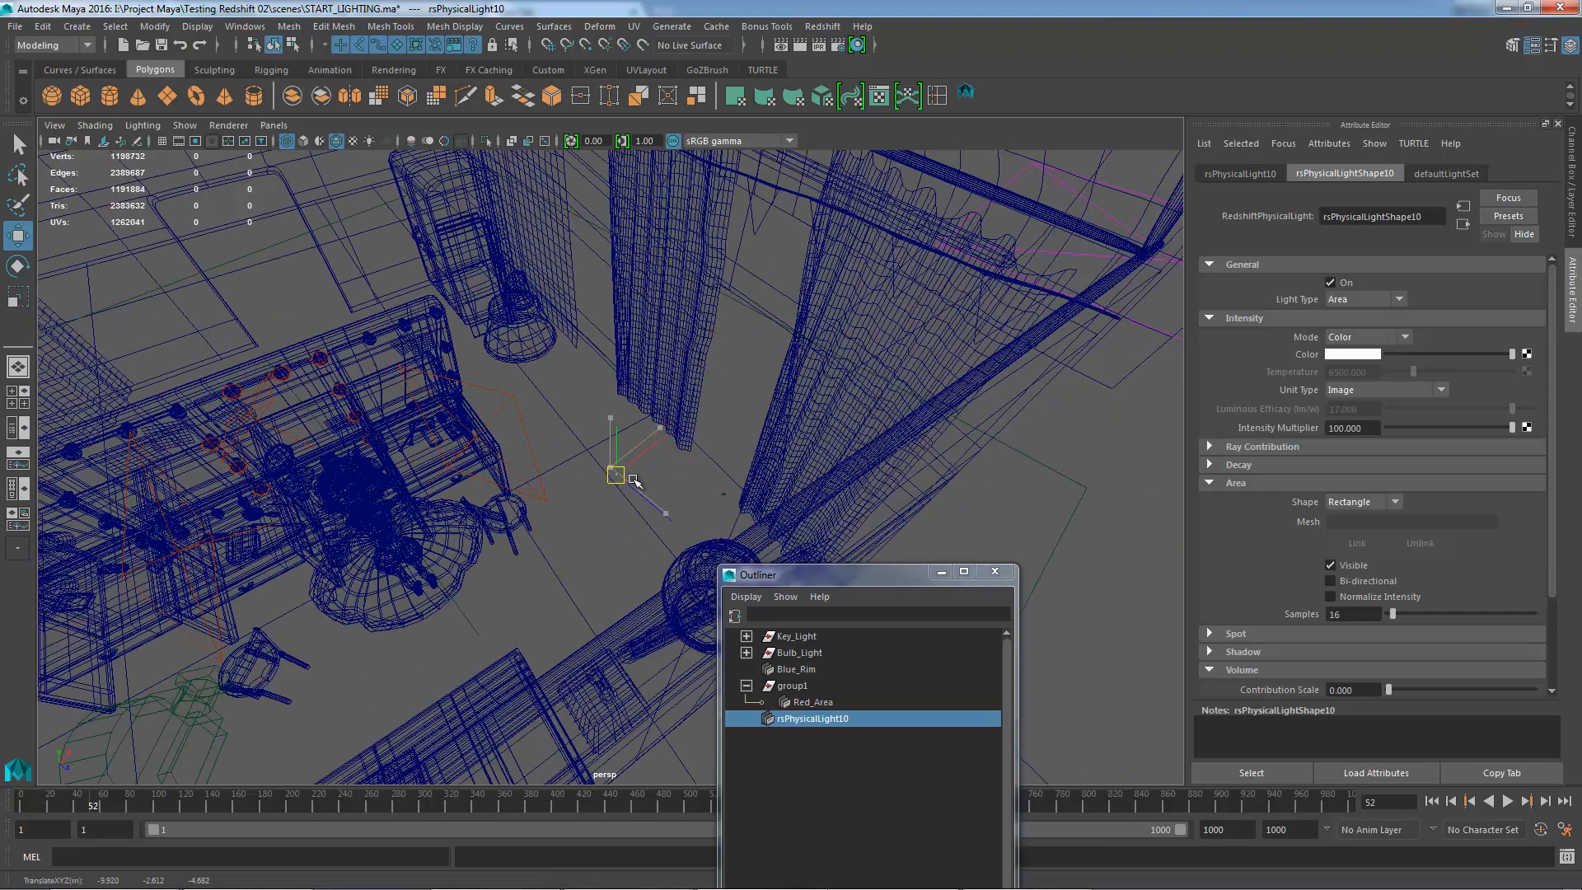
- Resize and turn the new light, and bring it close to the clown at the dressing table
key("r")
key("e")
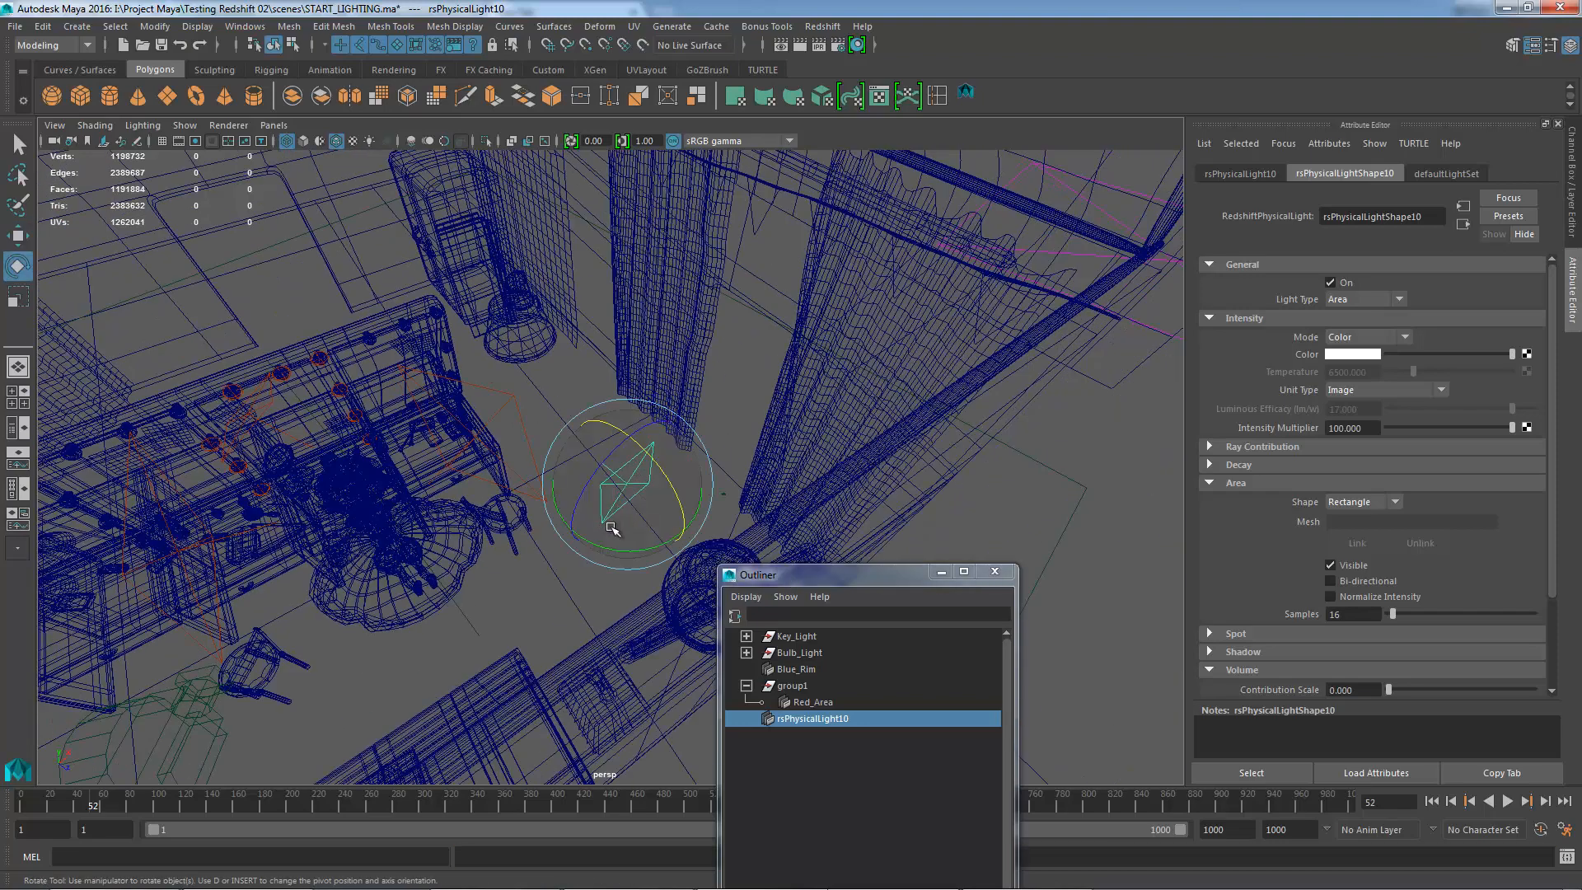
left_click_drag(619, 548, 437, 496)
key("w")
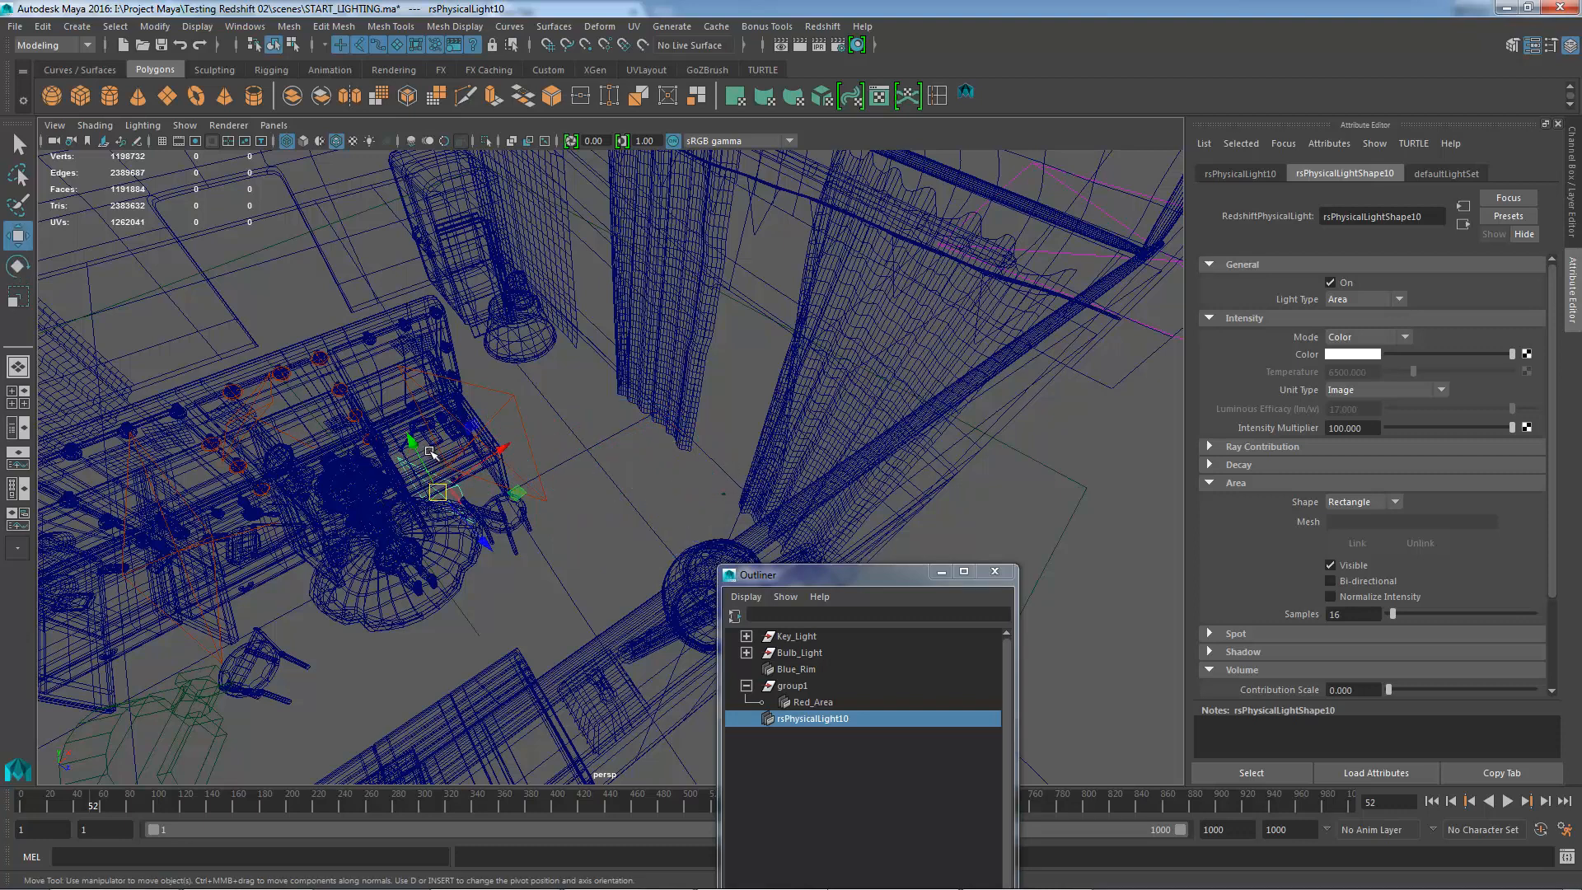
- Place the new light by the end section of the mirrors and raise it above the tabletop
left_click_drag(419, 439, 427, 311)
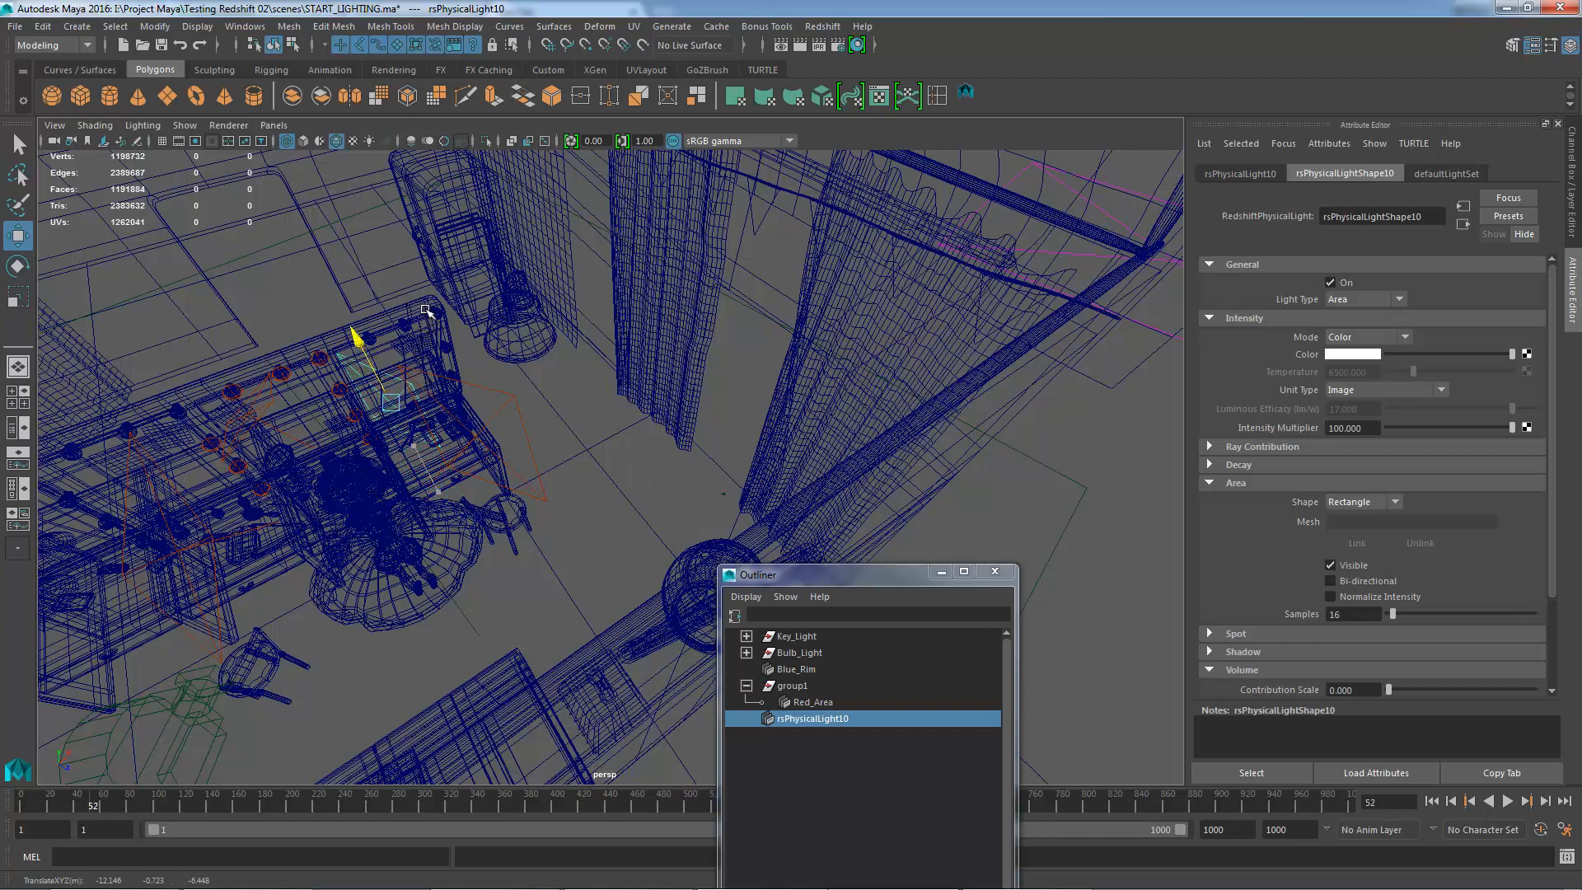
left_click_drag(429, 443, 488, 508)
left_click_drag(419, 401, 397, 319)
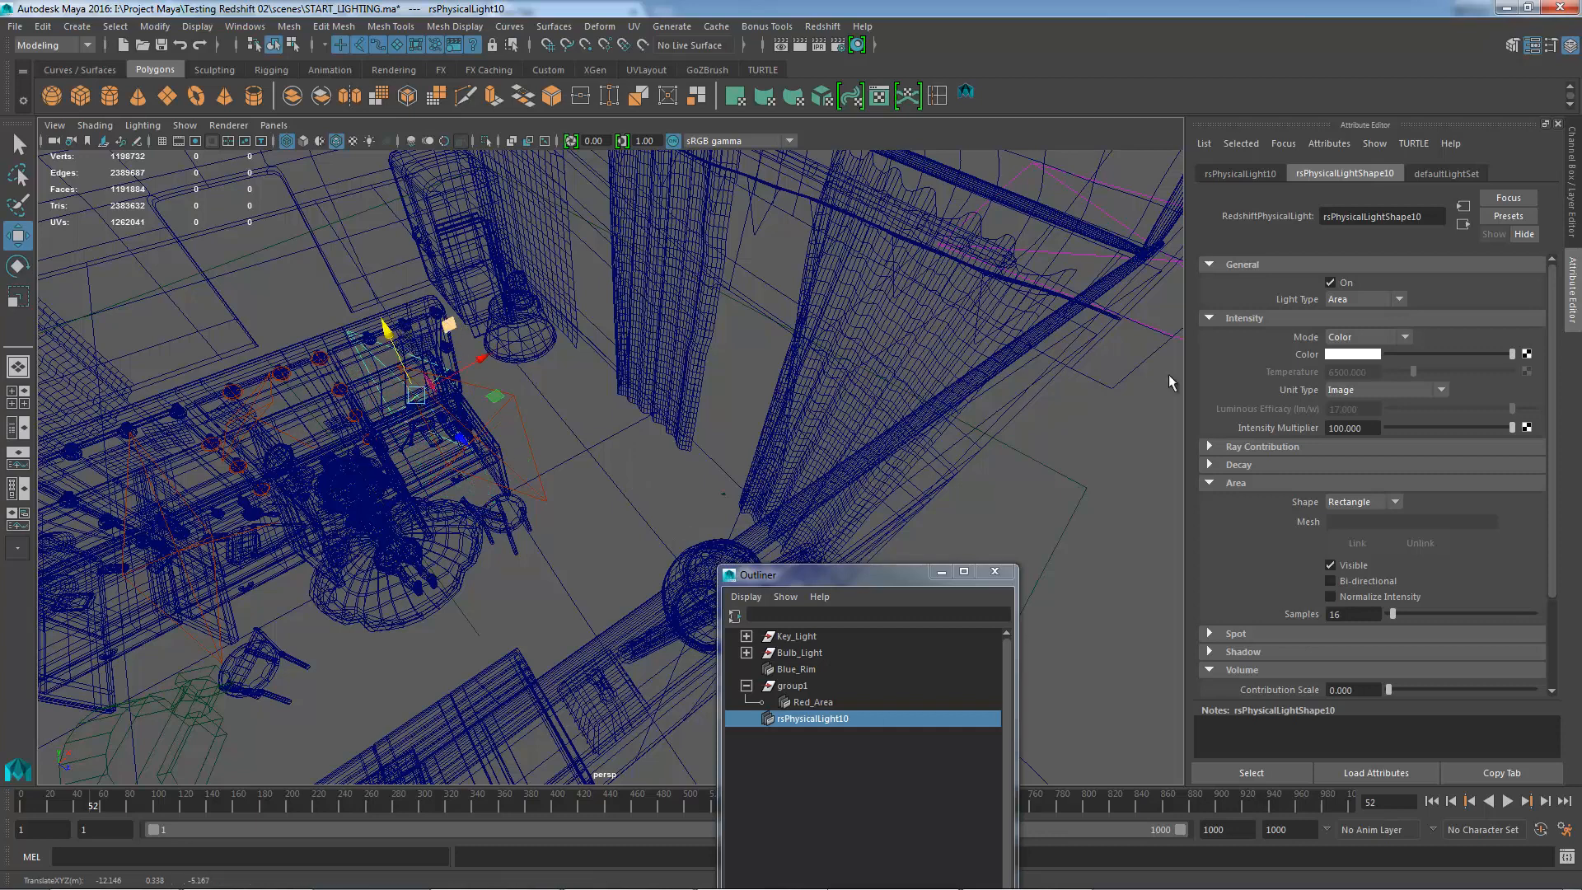
key("f")
left_click_drag(664, 464, 531, 393, "alt")
left_click_drag(524, 291, 532, 114)
key("f")
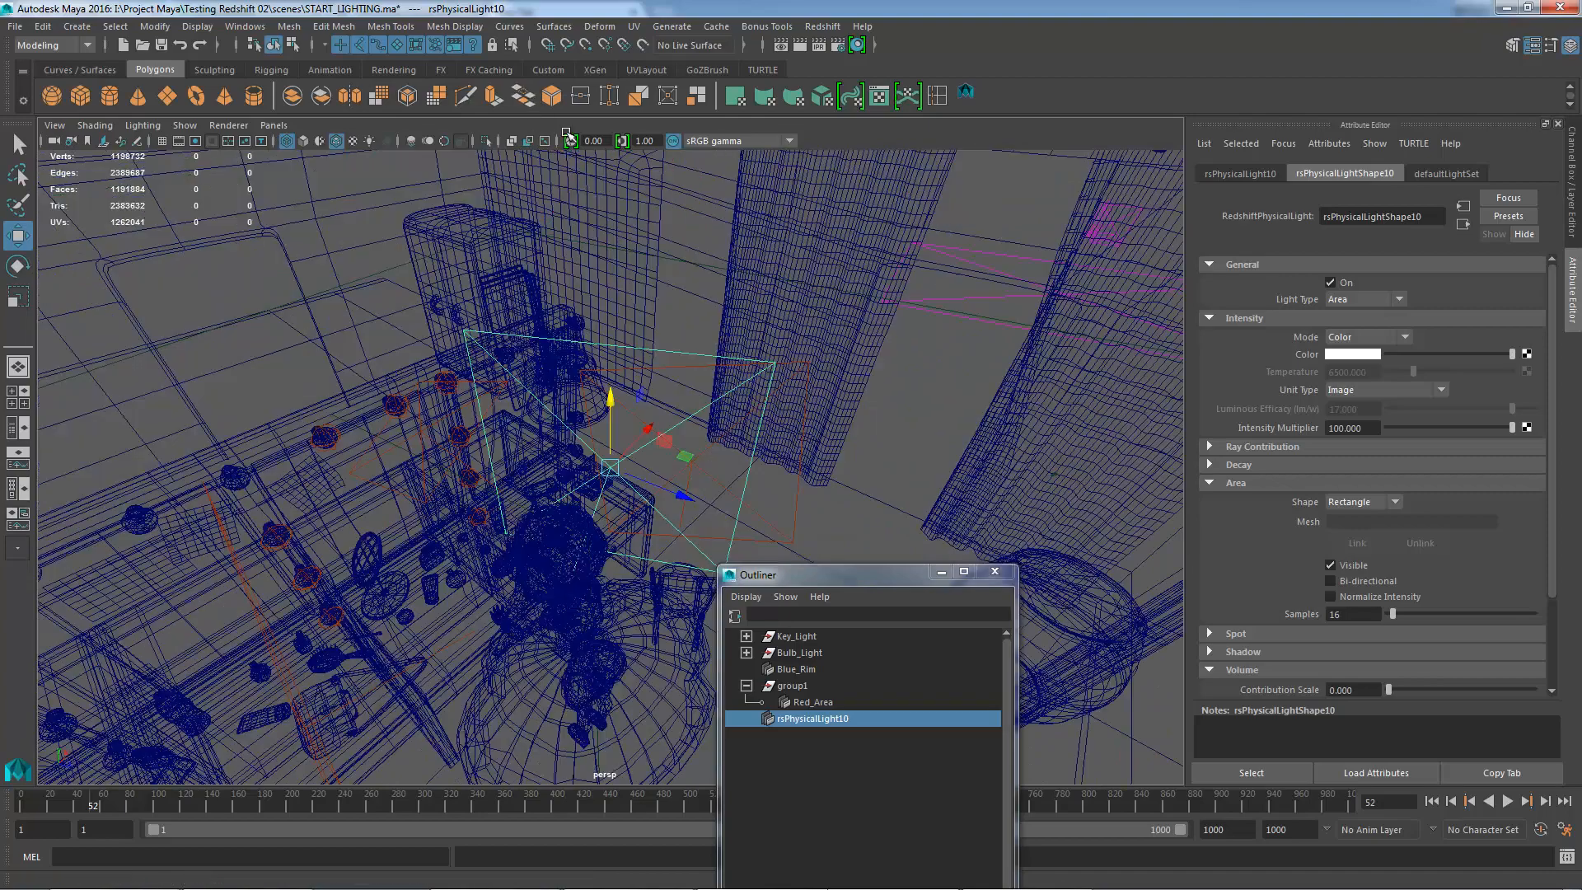
- Scale the new light uniformly to about 36, and briefly check the last image in the Render View
left_click_drag(607, 352, 521, 336, "alt")
key("r")
left_click_drag(612, 465, 505, 467)
left_click(783, 45)
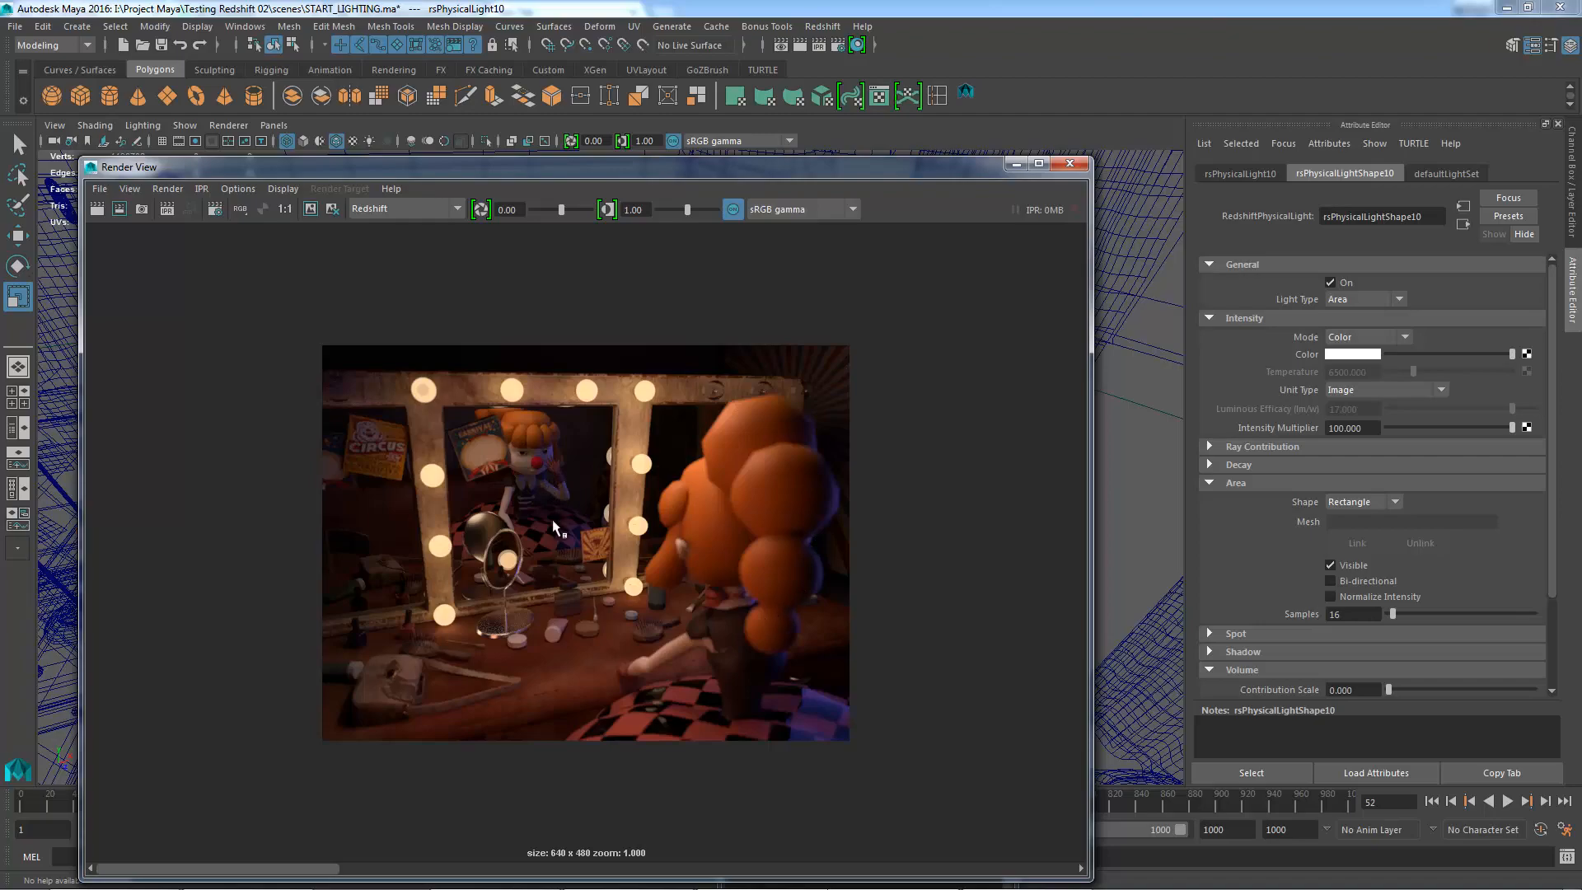
left_click(1016, 164)
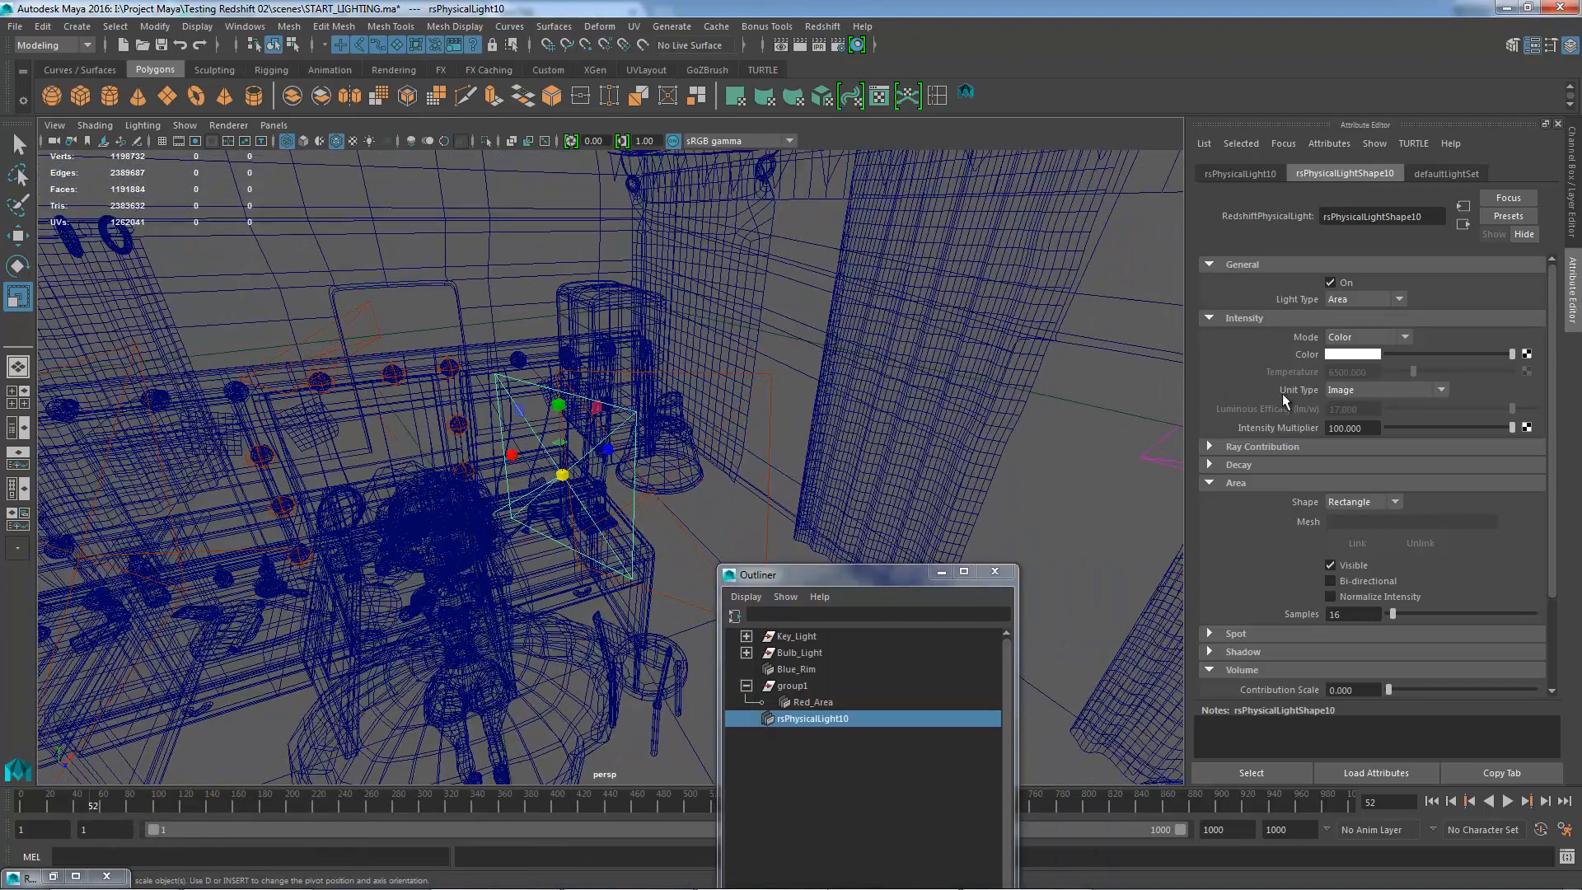
- Rotate the new light around its vertical axis to about 114.5 degrees
left_click_drag(646, 424, 677, 507, "alt")
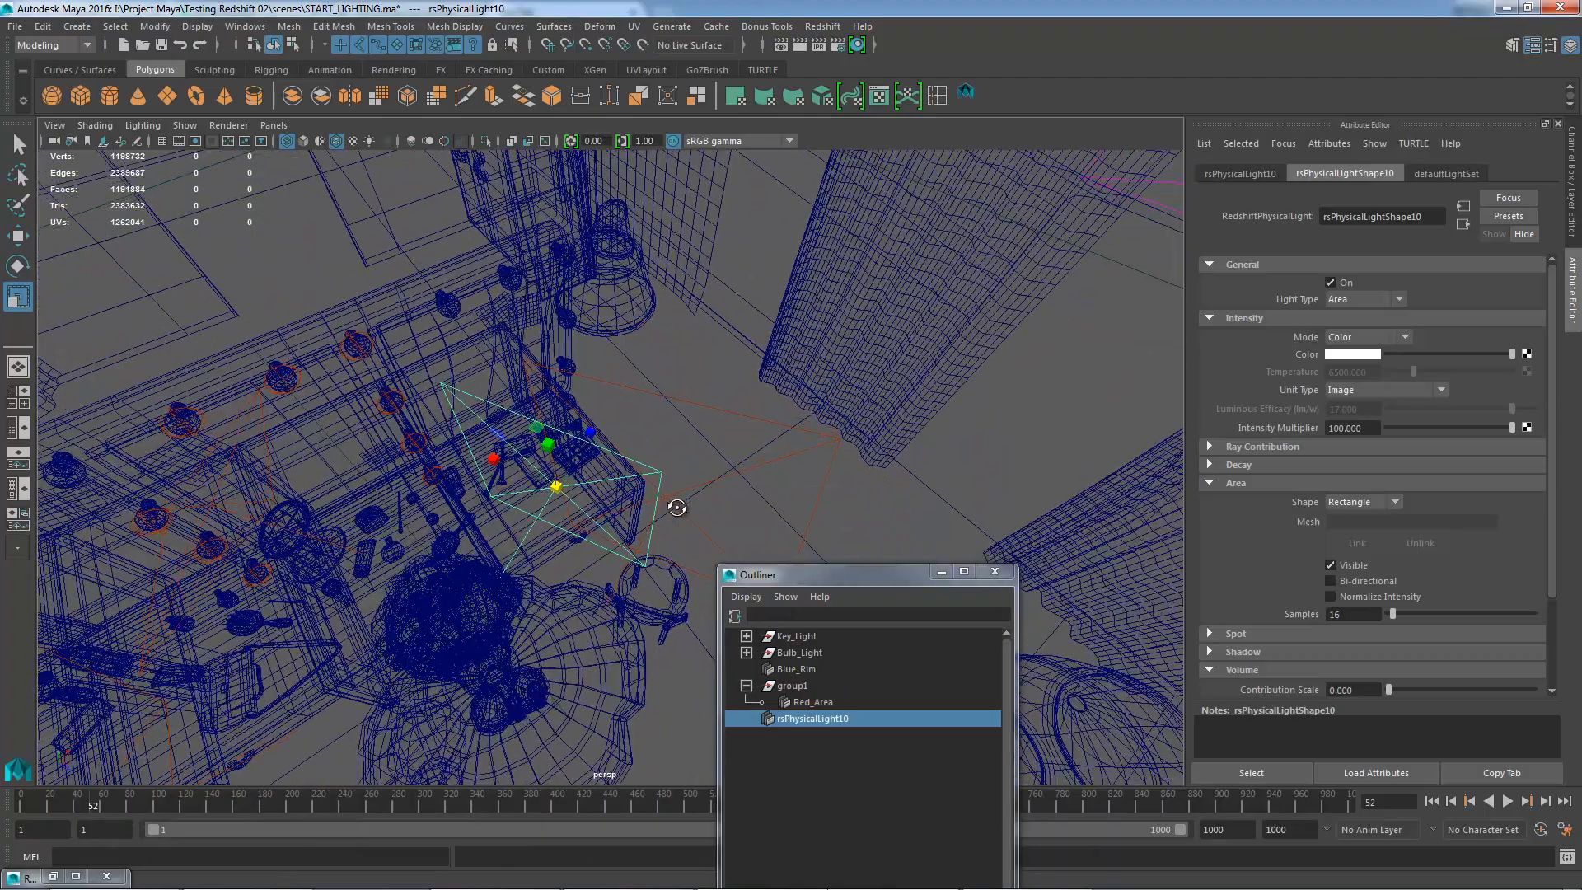
key("w")
left_click_drag(560, 453, 565, 412, "alt")
key("e")
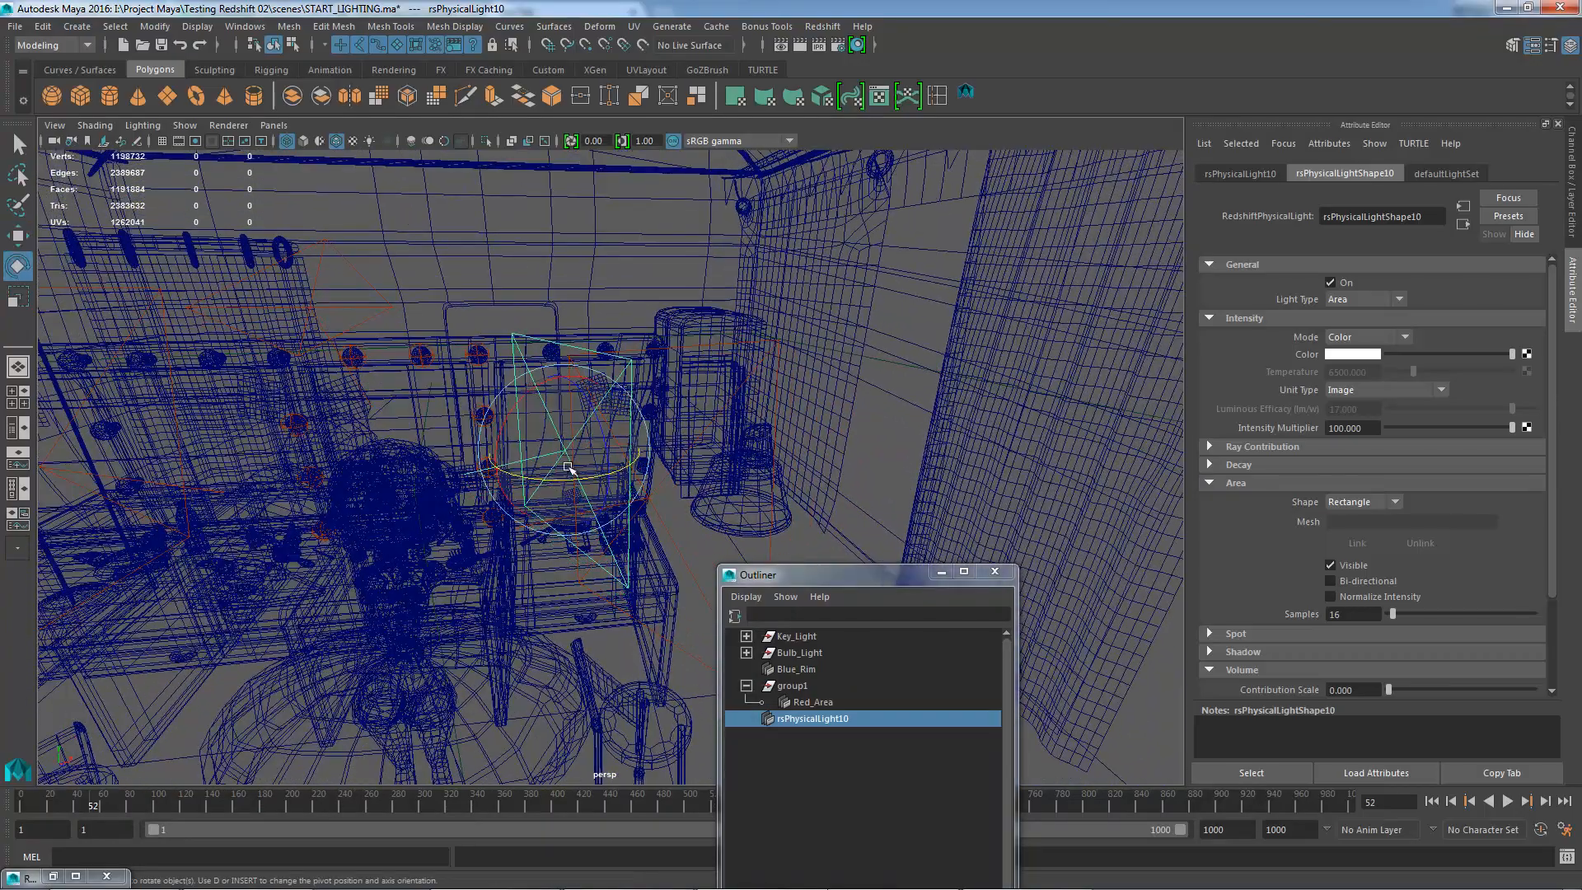
left_click_drag(569, 468, 1133, 398)
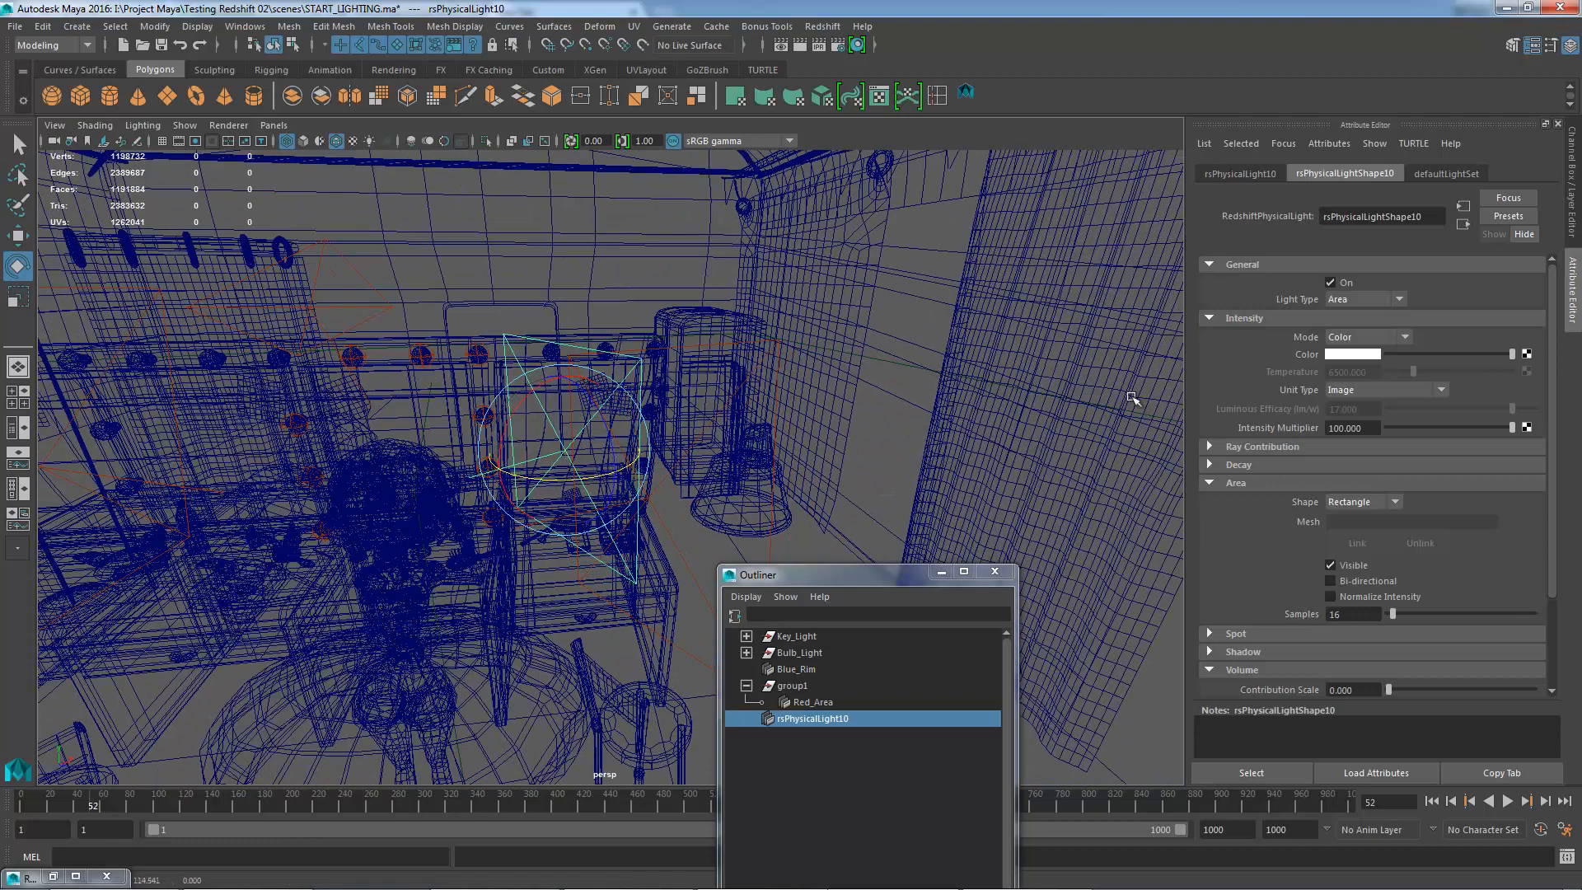
- Give the new light a dark blue color (saturation 0.868, value 0.342), an intensity multiplier of 8, and turn off Visible
left_click(1338, 352)
left_click(486, 338)
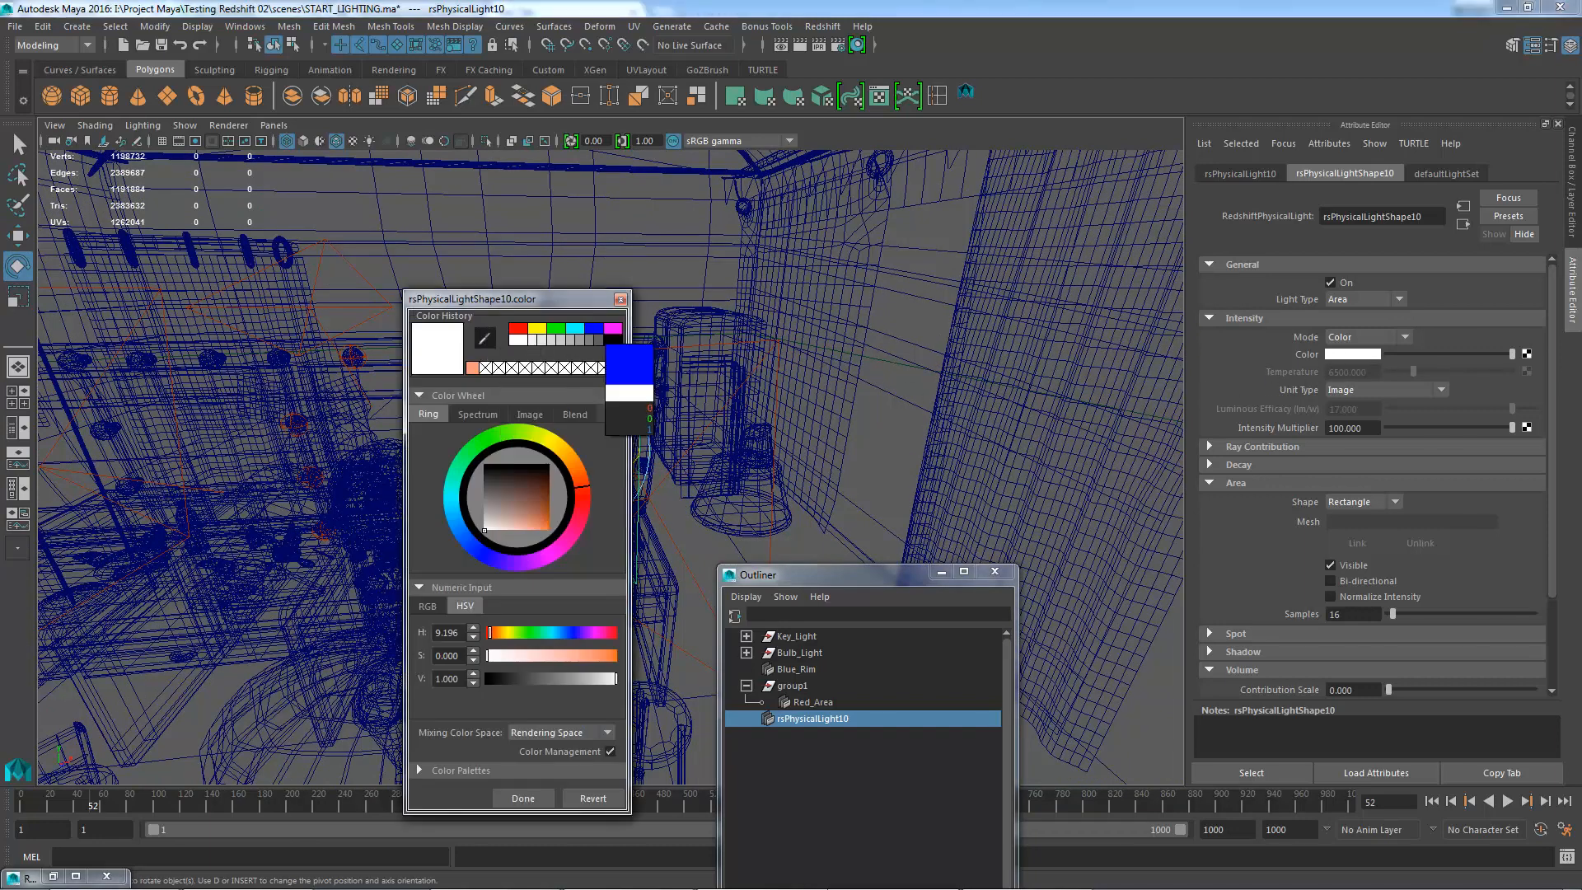
left_click(595, 332)
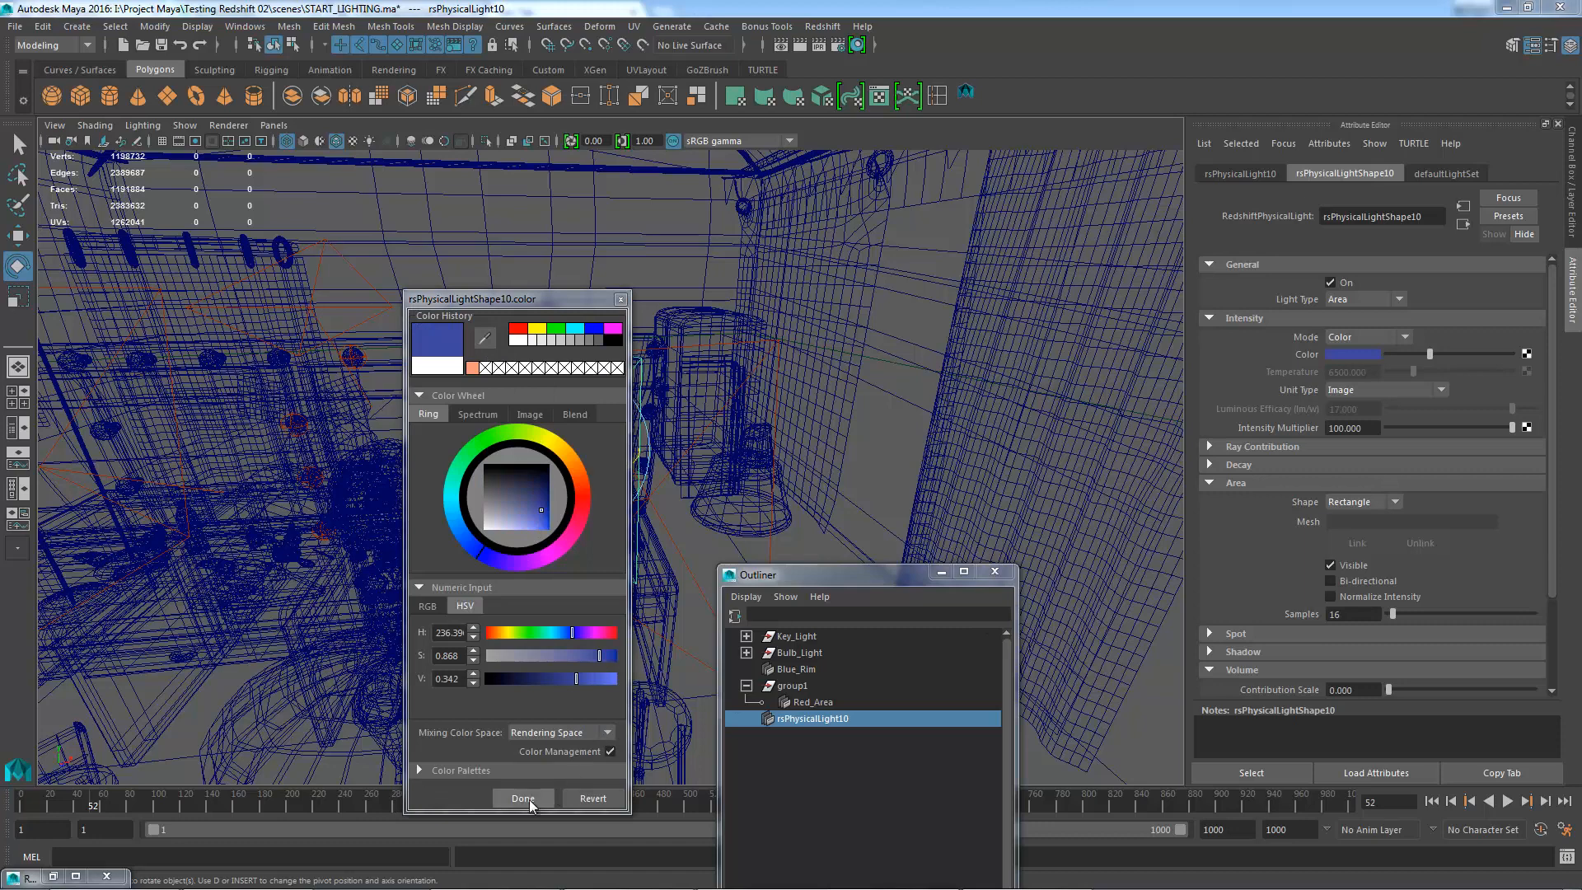
left_click(524, 798)
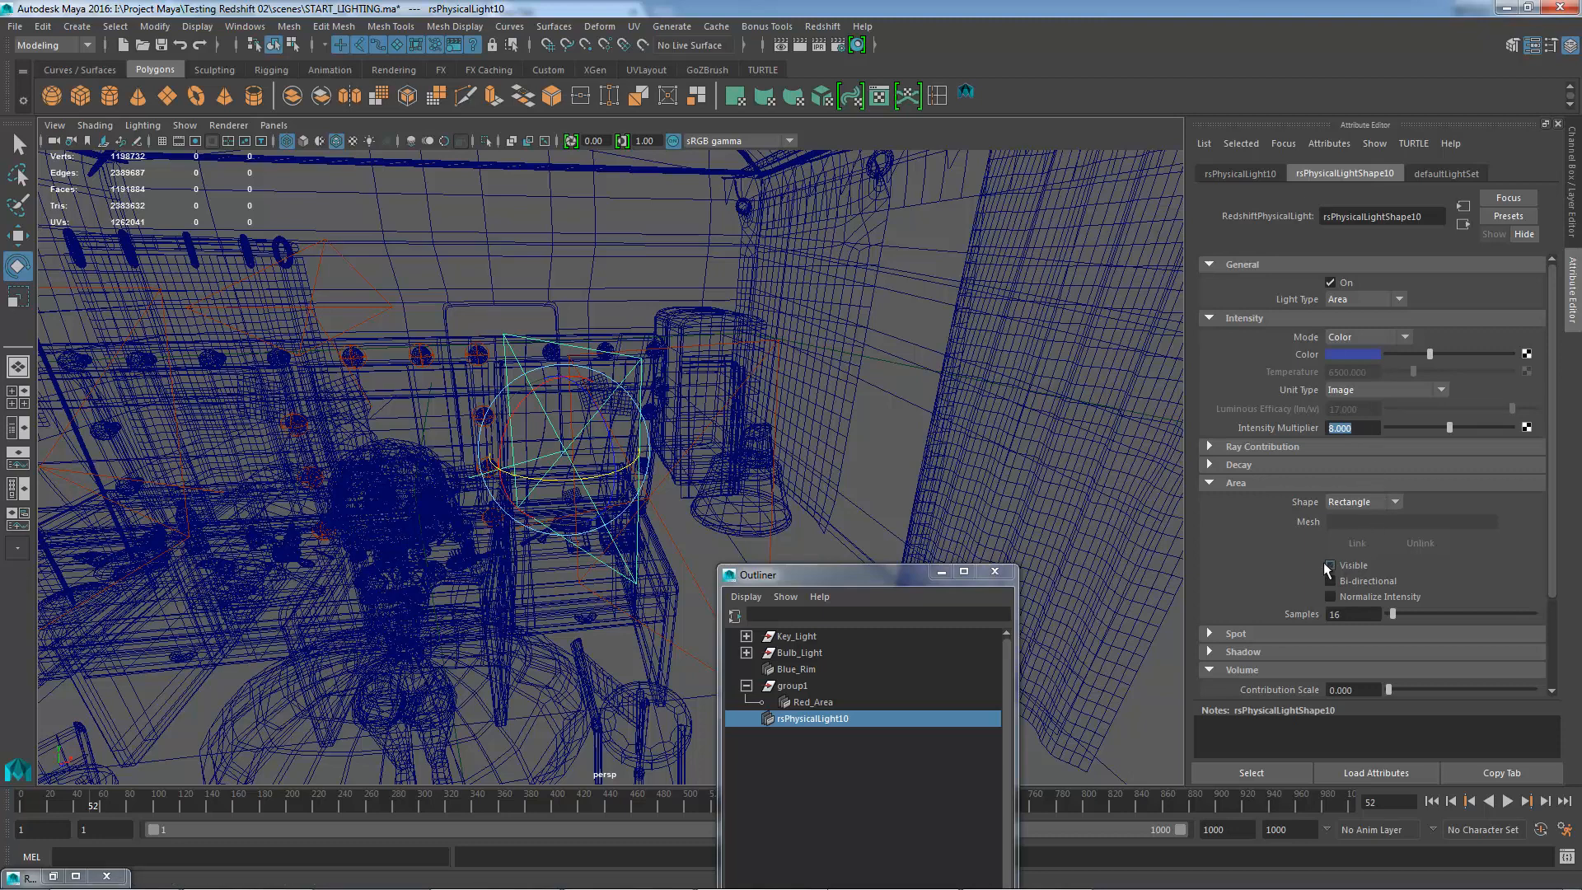
- Reopen the Render View higher on the screen and start an IPR render from RenderCam
left_click(786, 47)
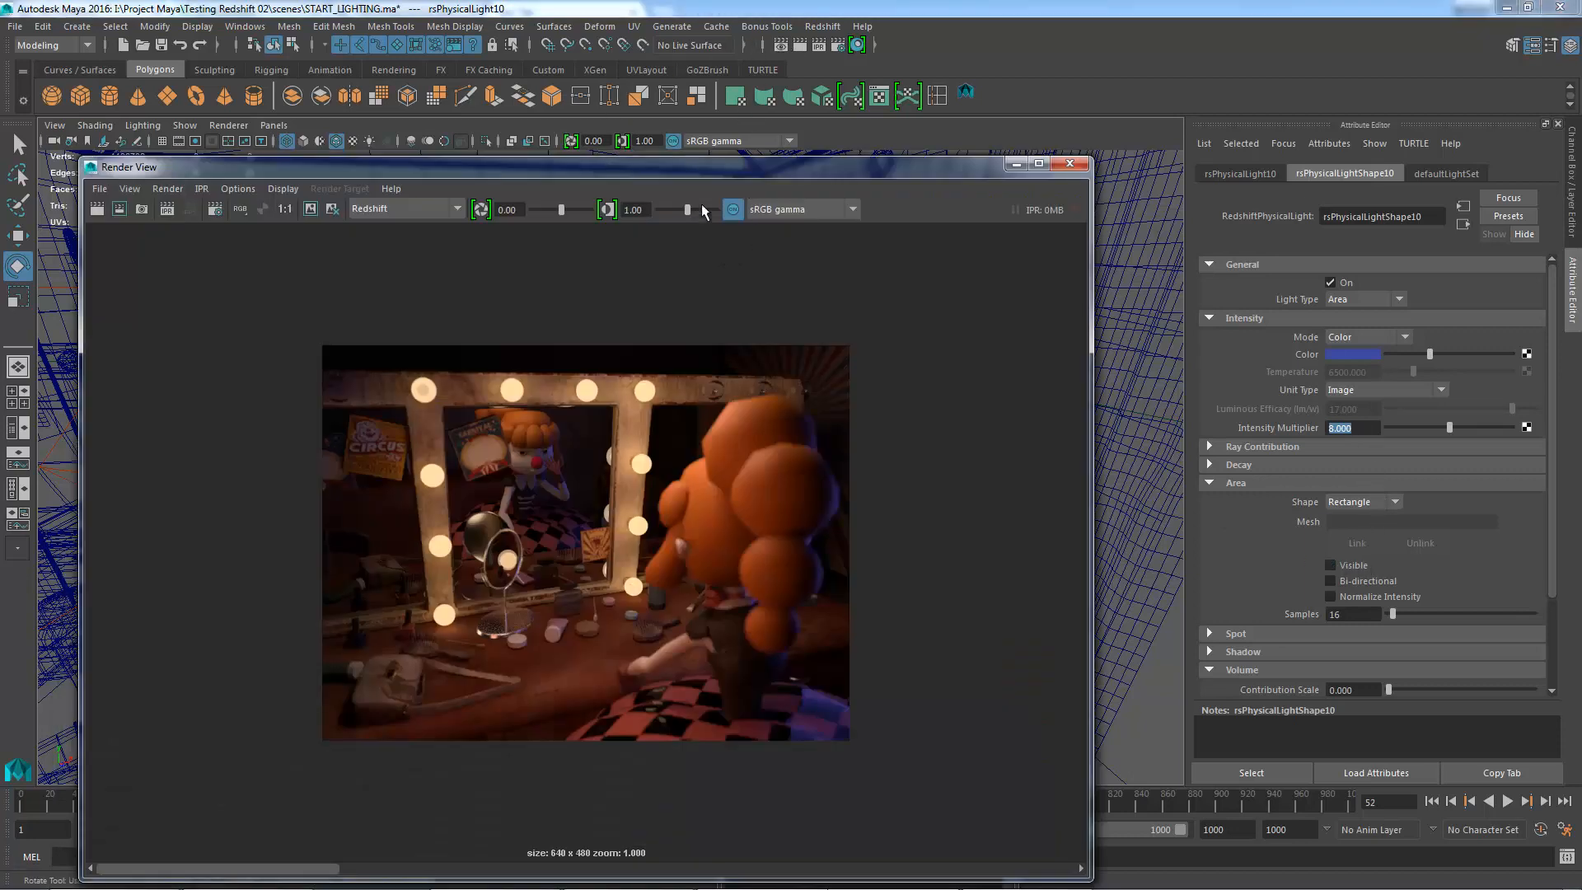
left_click_drag(395, 168, 436, 127)
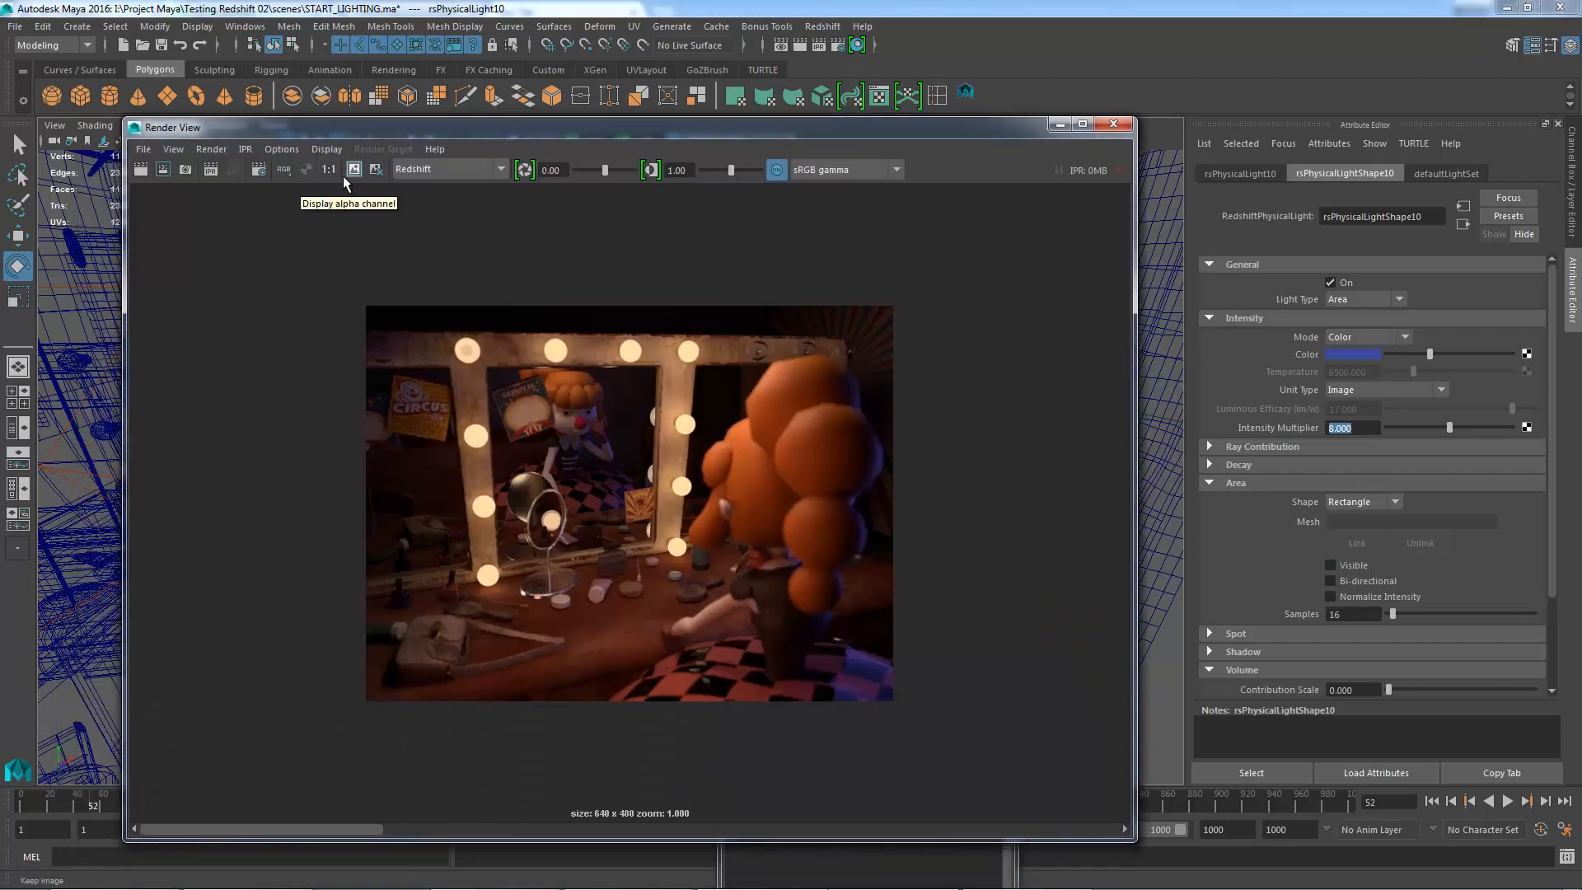
left_click(245, 149)
mouse_move(311, 200)
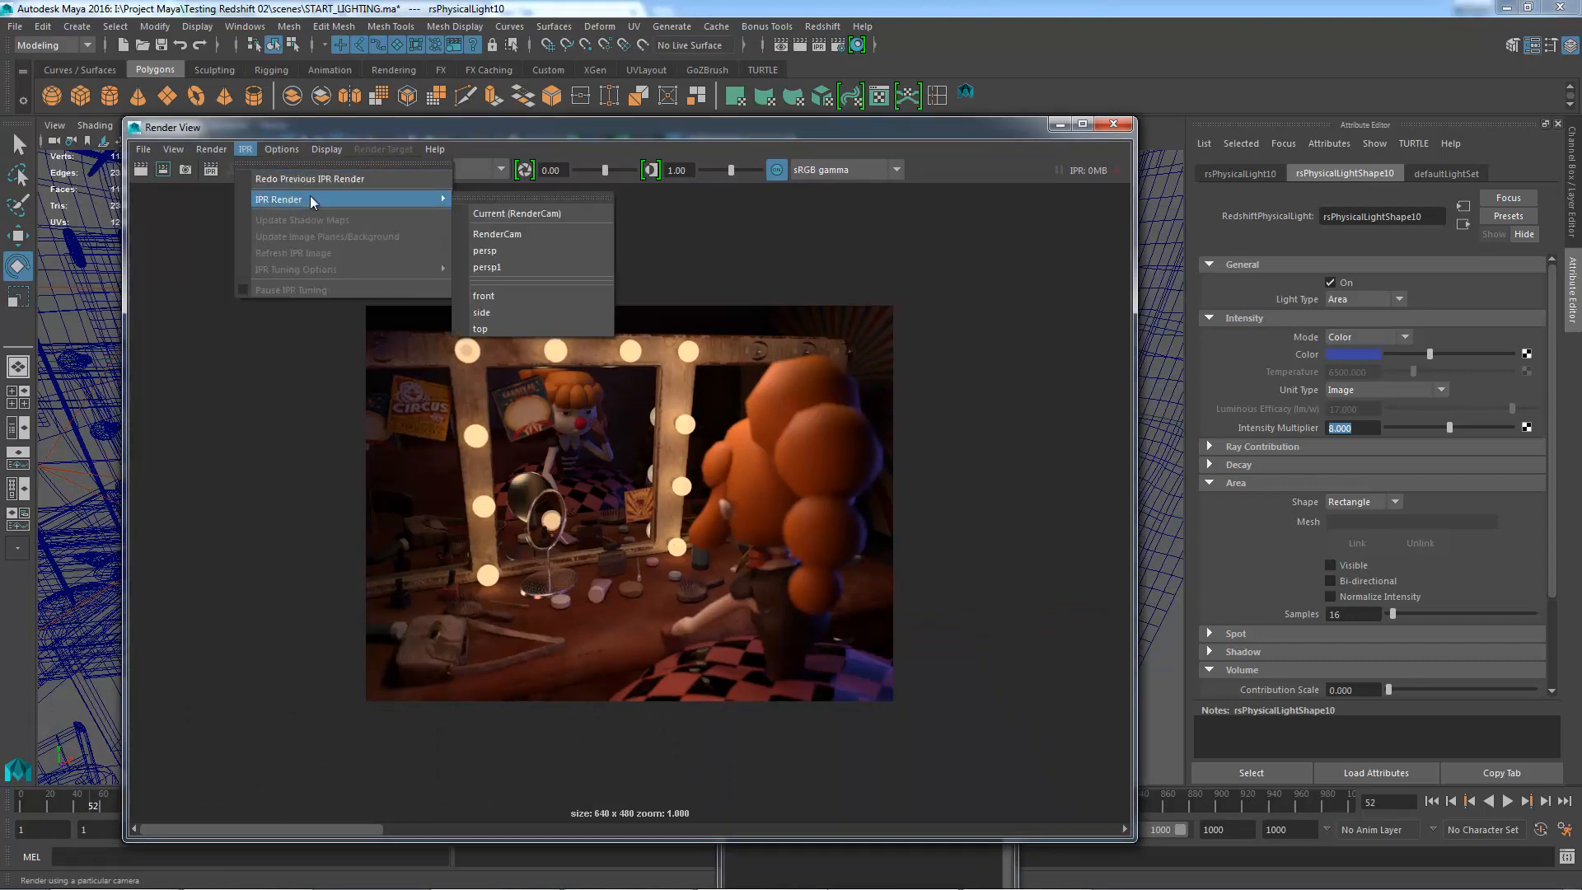
left_click(536, 236)
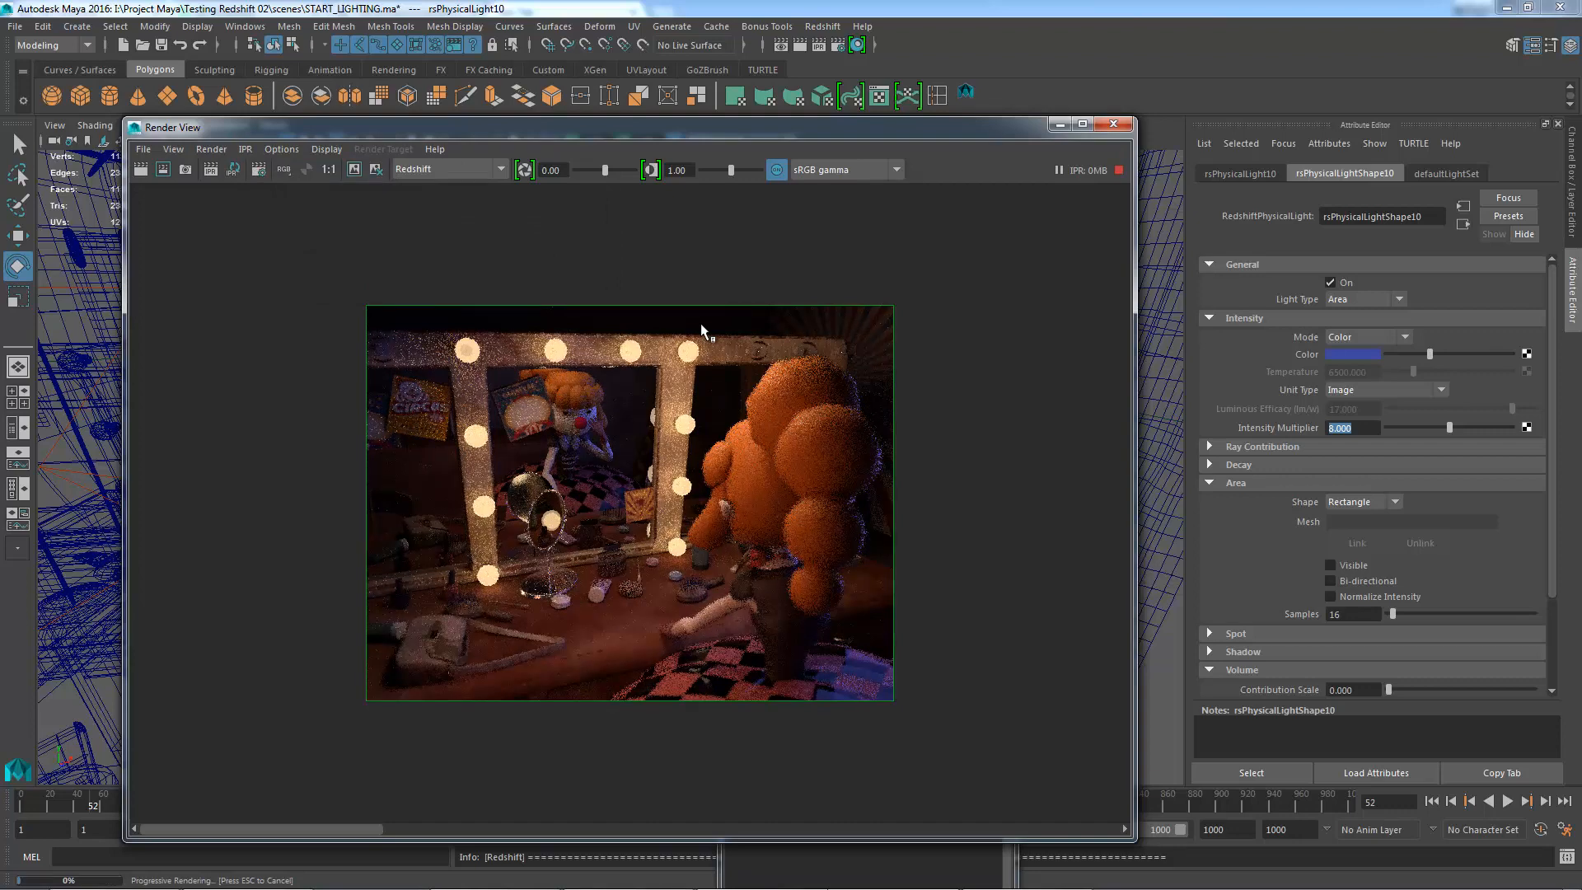
- Compare the blue light's IPR render with the previously kept images
left_click(413, 827)
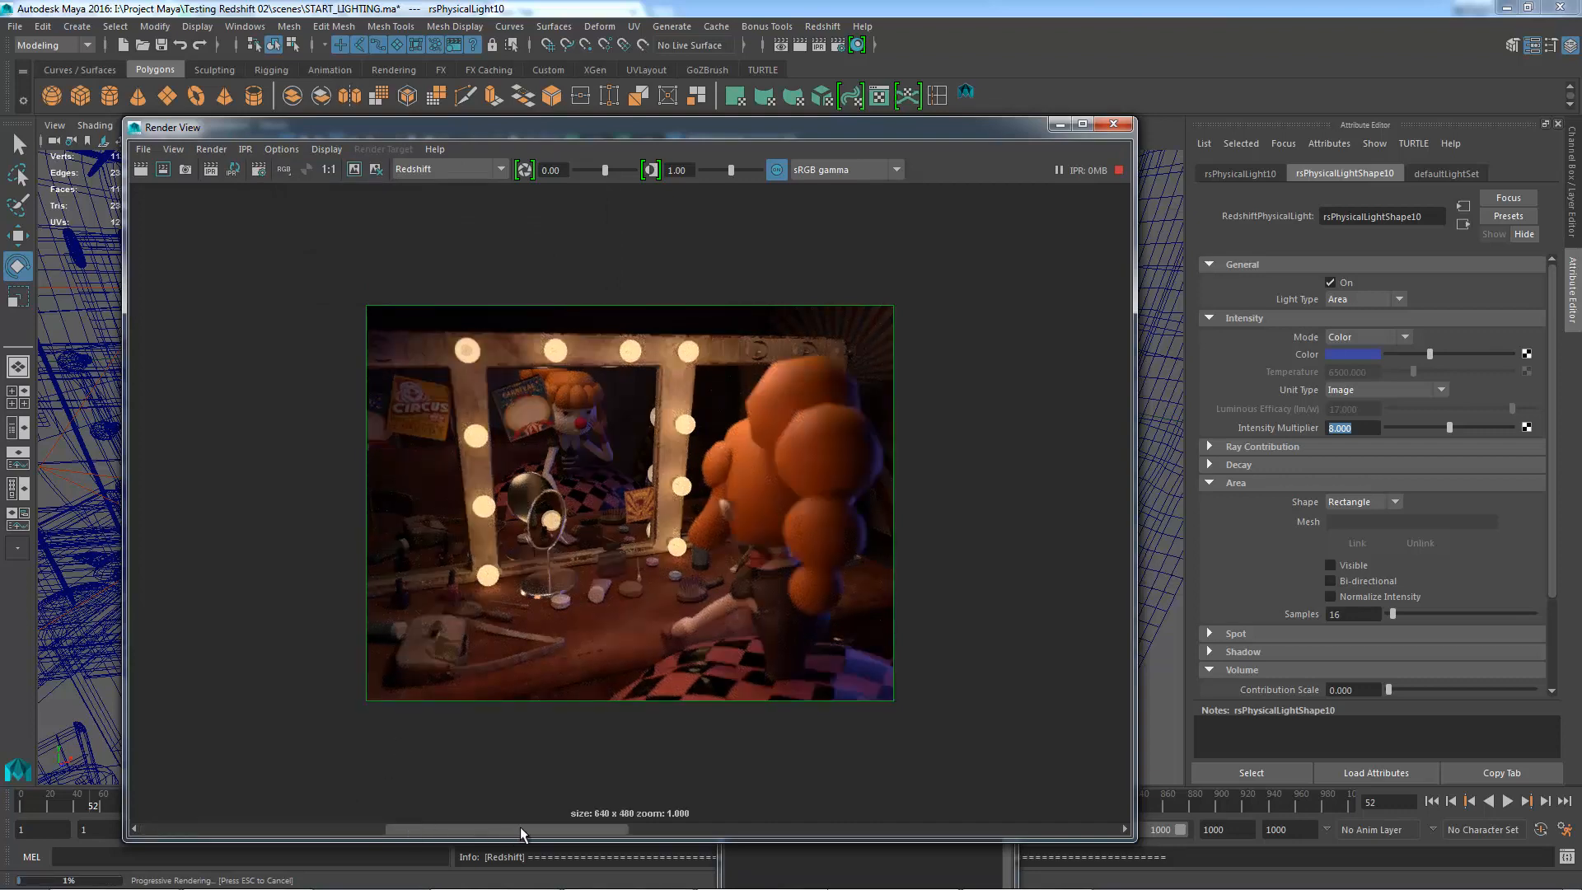
left_click_drag(521, 827, 530, 791)
left_click_drag(364, 796, 504, 493)
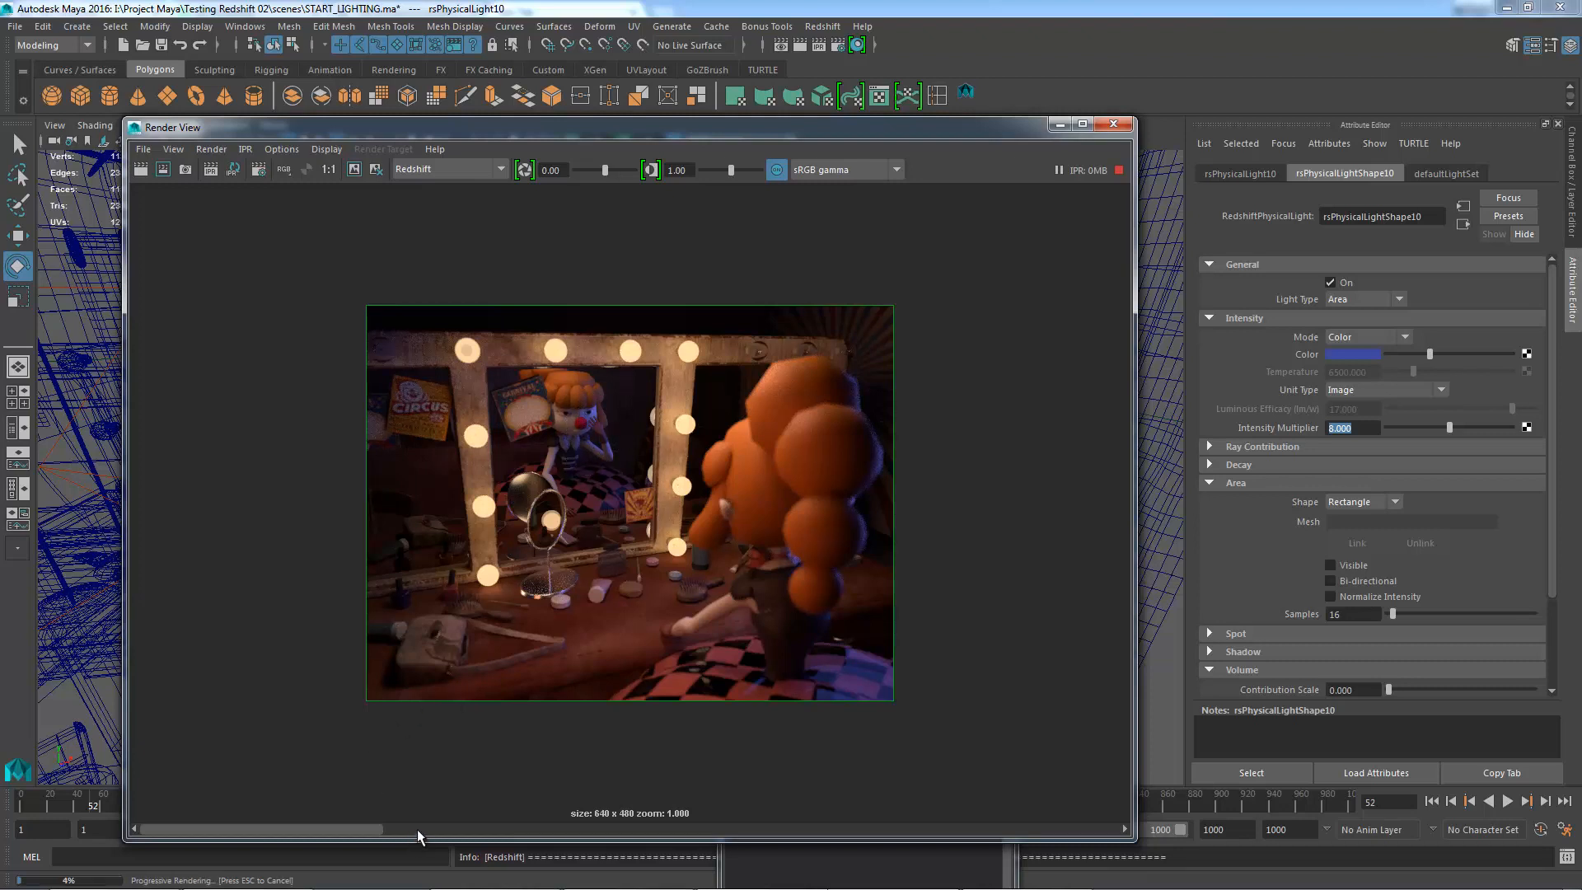
left_click_drag(417, 828, 259, 816)
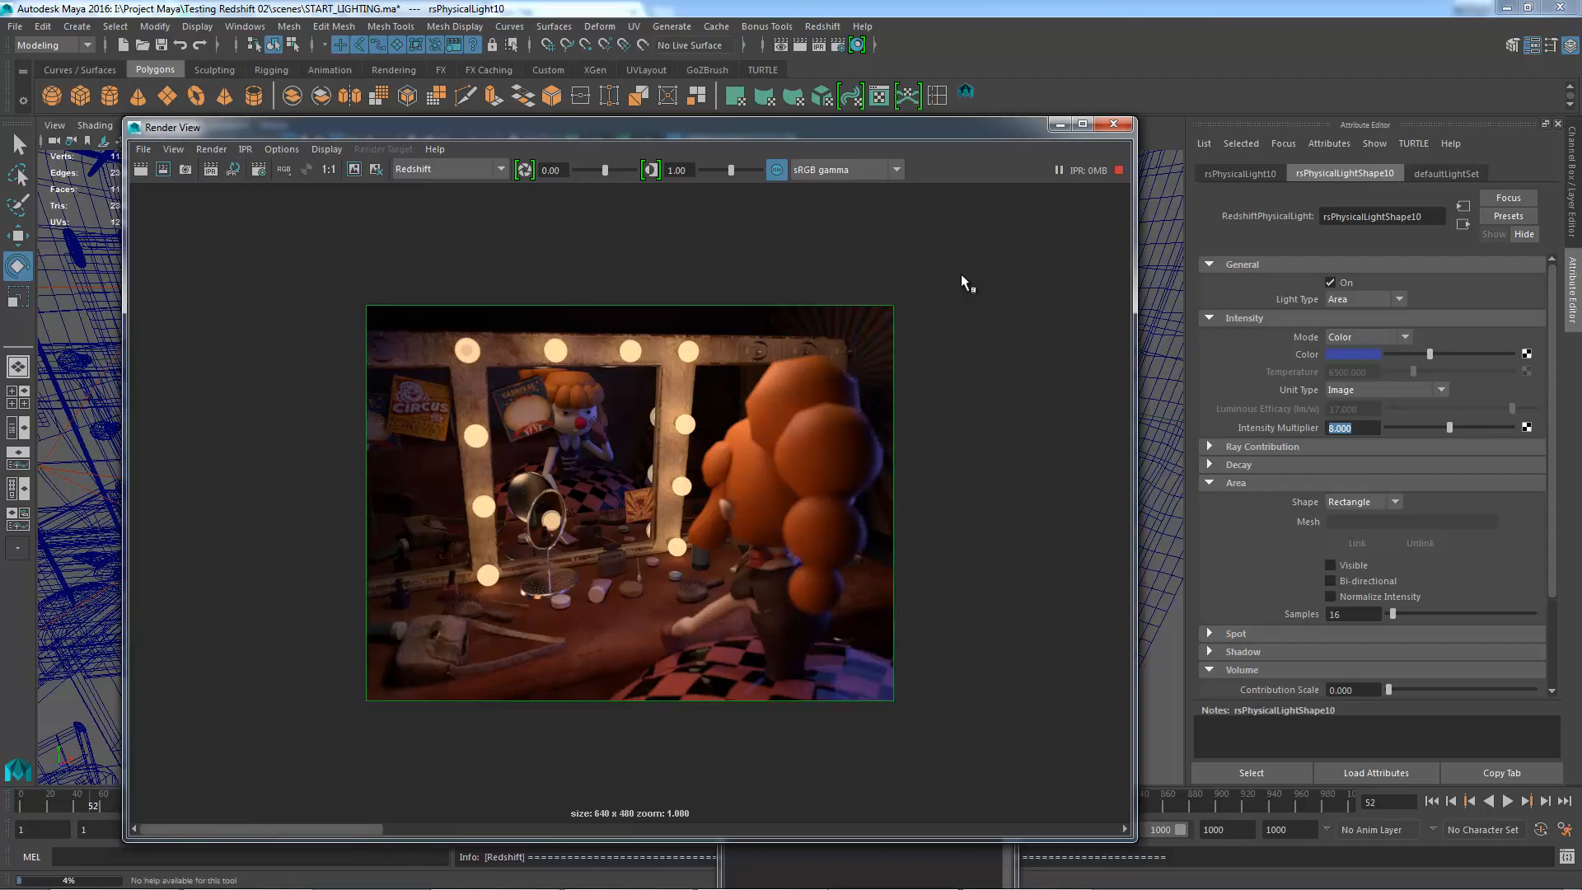
- Move the new blue light to about X -12.44, Z -3.99 and rotate it to about 129 degrees around Y
left_click(1055, 129)
left_click_drag(739, 394, 776, 420, "alt")
key("ctrl+a")
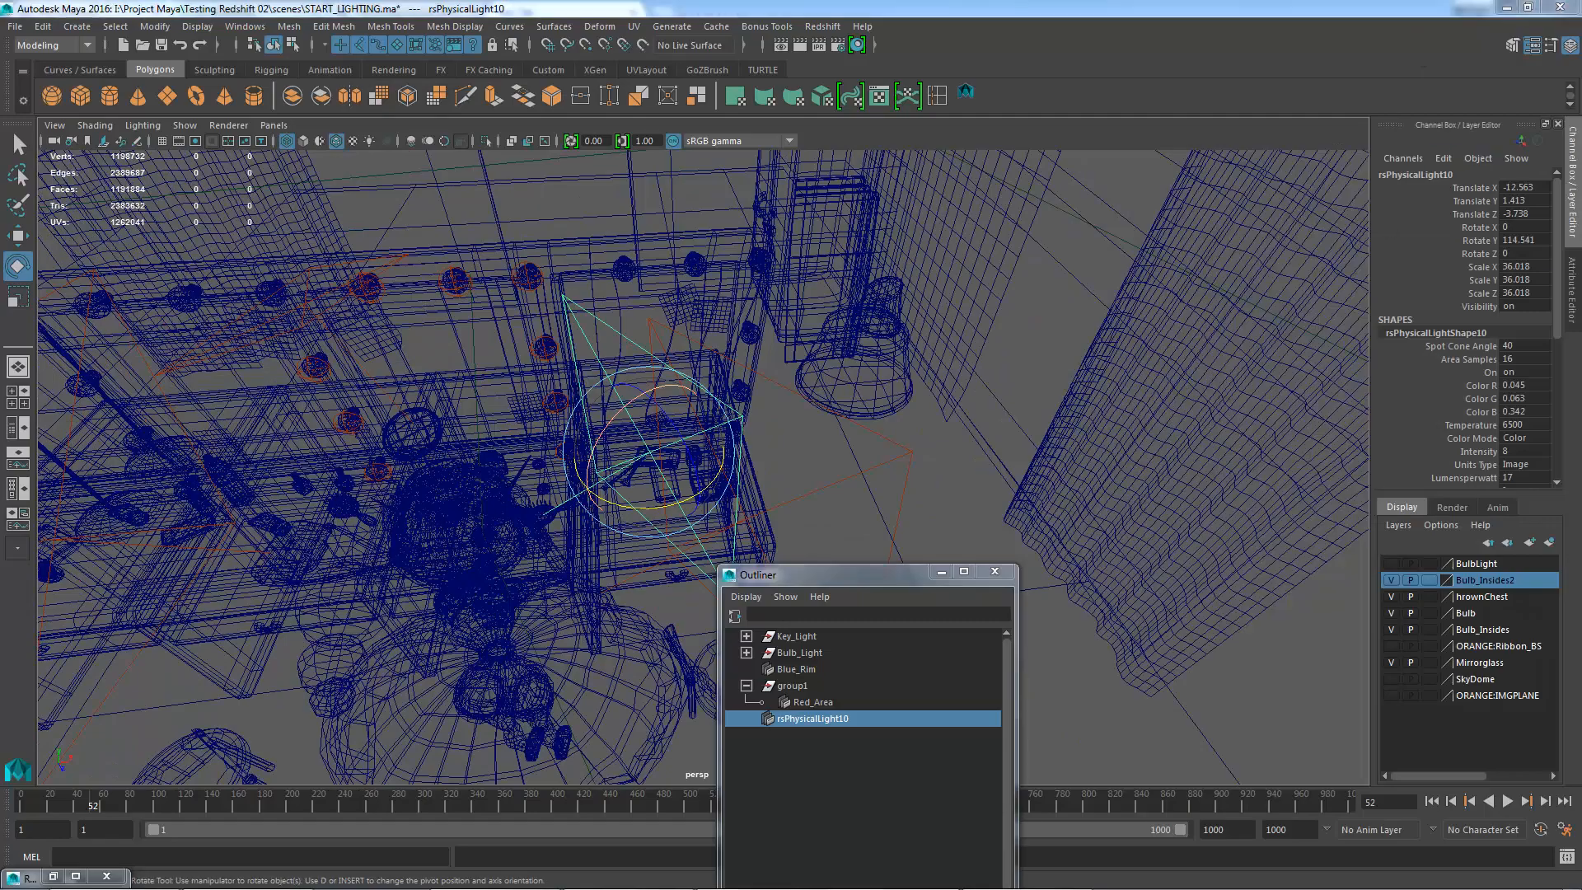
left_click_drag(765, 416, 643, 371, "alt")
key("w")
key("e")
middle_click_drag(760, 413, 734, 414, "alt")
left_click_drag(734, 416, 762, 351, "alt")
- Reopen the Render View and start a fresh IPR render from RenderCam
left_click(780, 44)
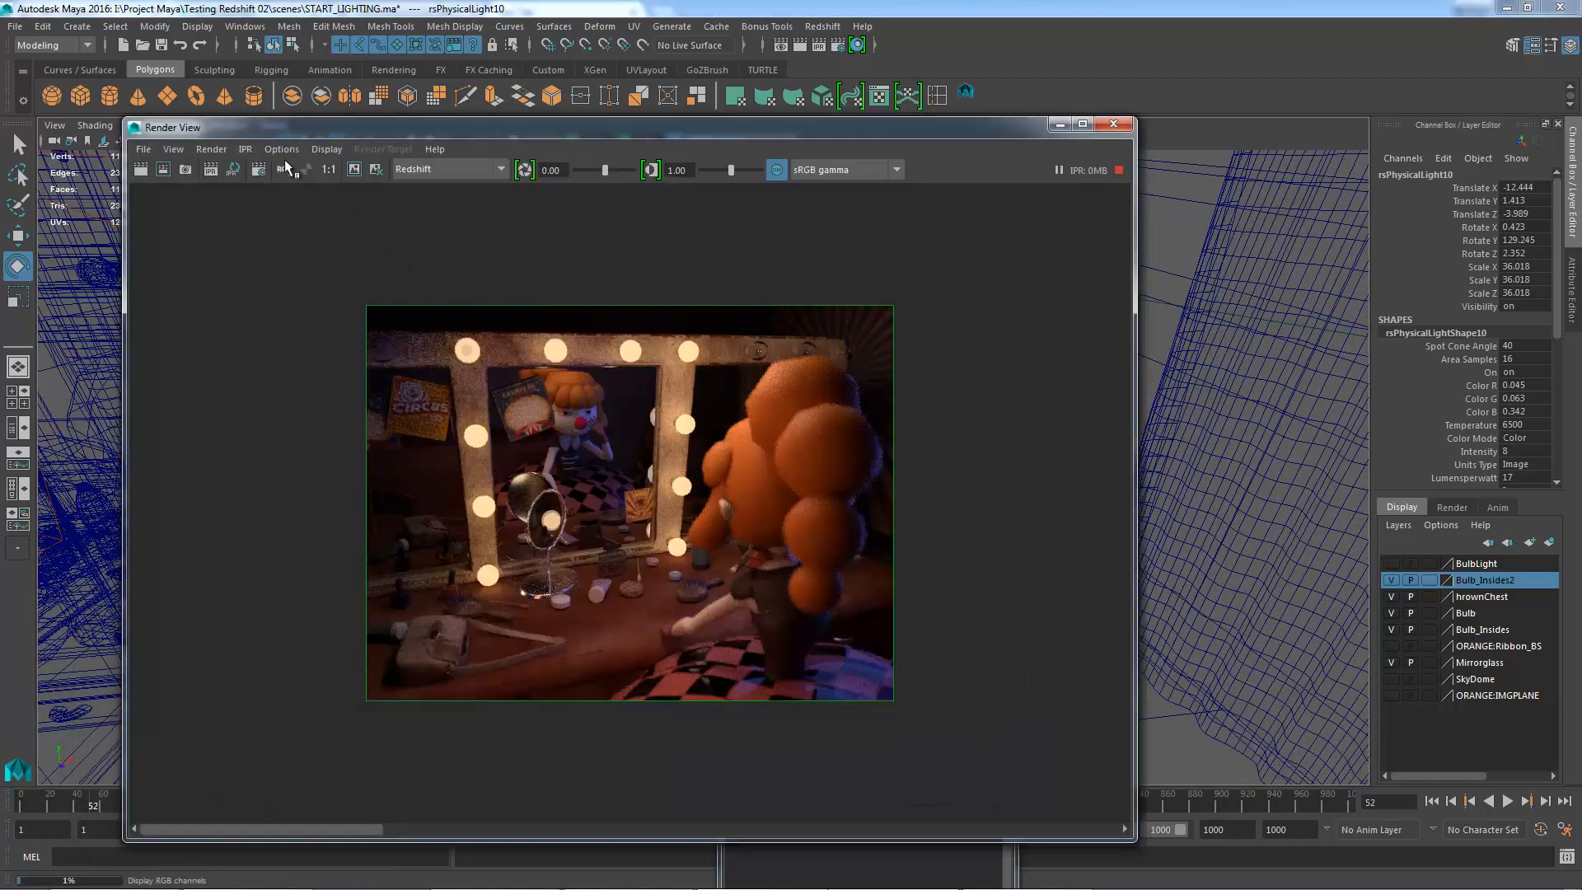
left_click(245, 149)
mouse_move(314, 199)
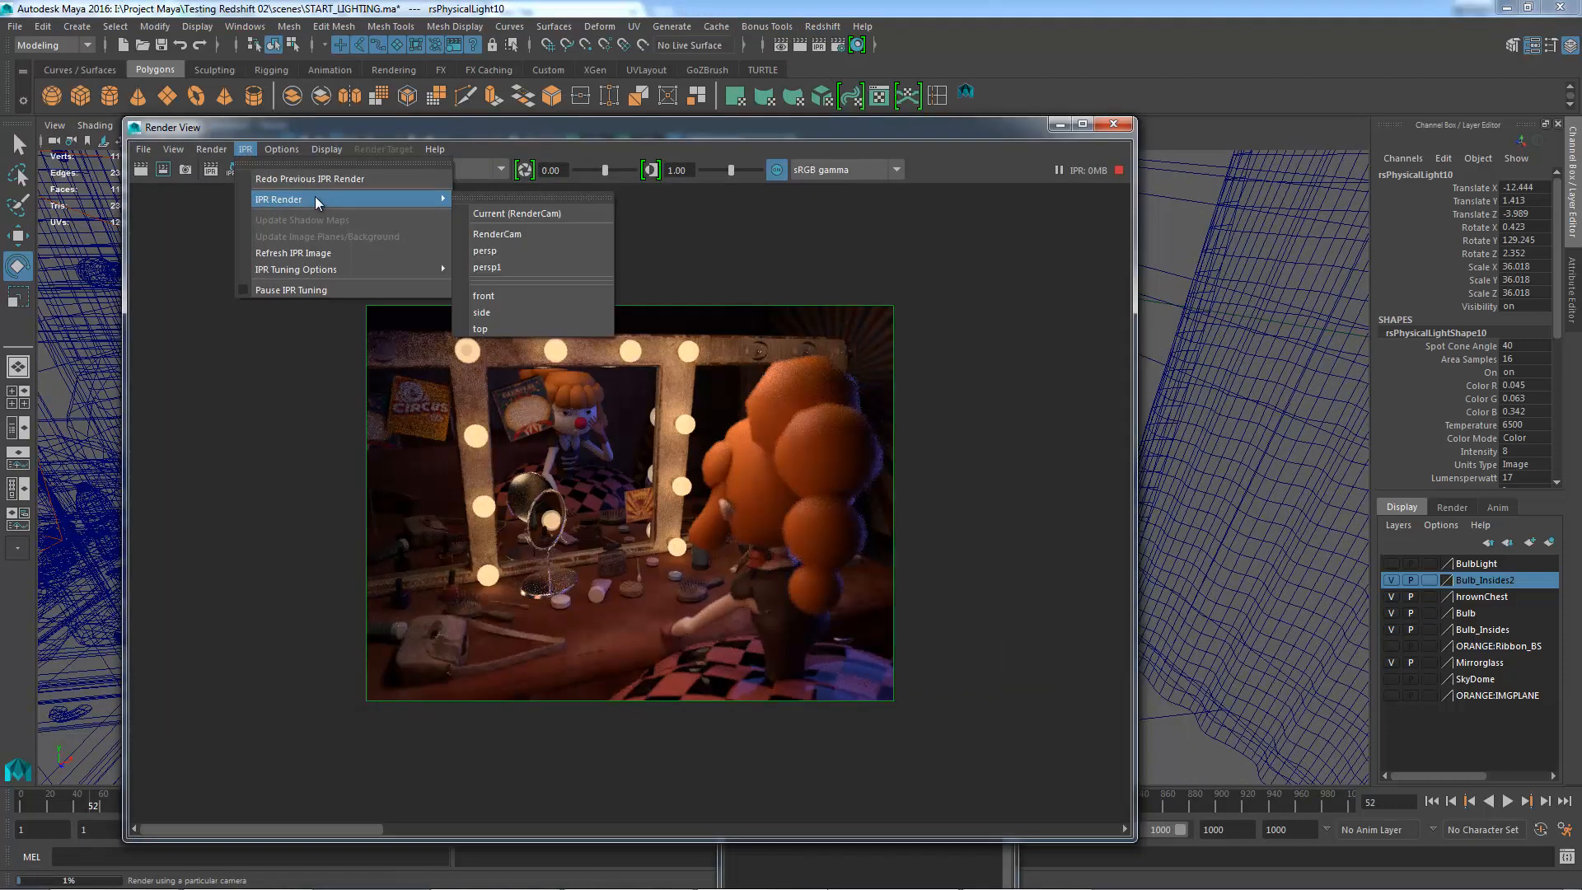
left_click(512, 236)
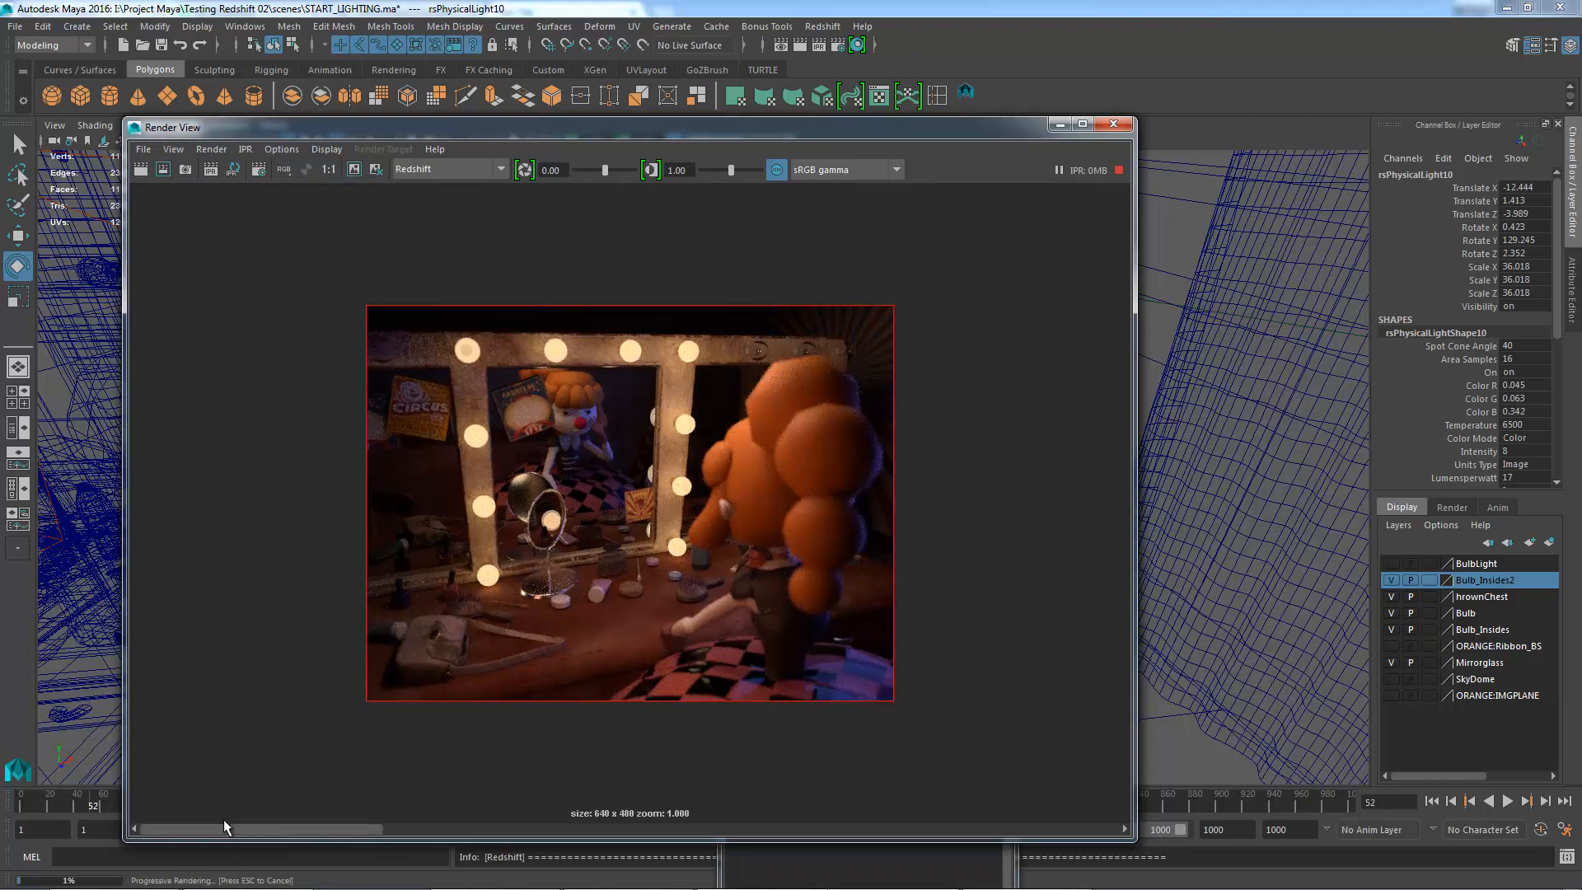
- Turn the blue light further to about 133.4 degrees around Y, at about Z -3.95, and check the updated render
left_click(1059, 124)
left_click_drag(658, 435, 684, 461, "alt")
left_click_drag(706, 388, 668, 365)
key("w")
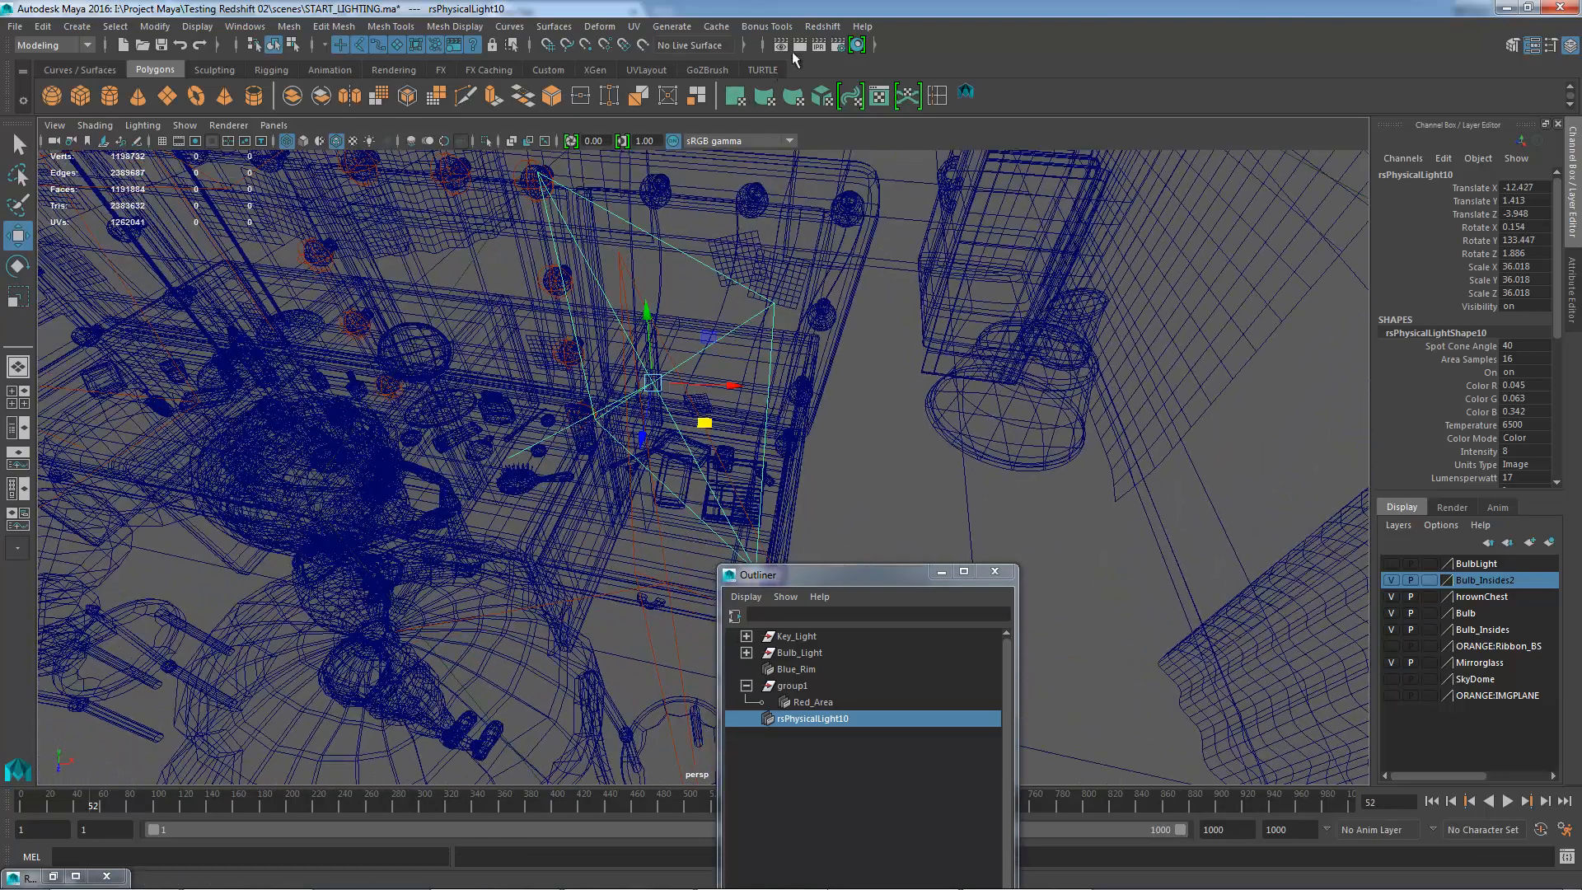
left_click(781, 45)
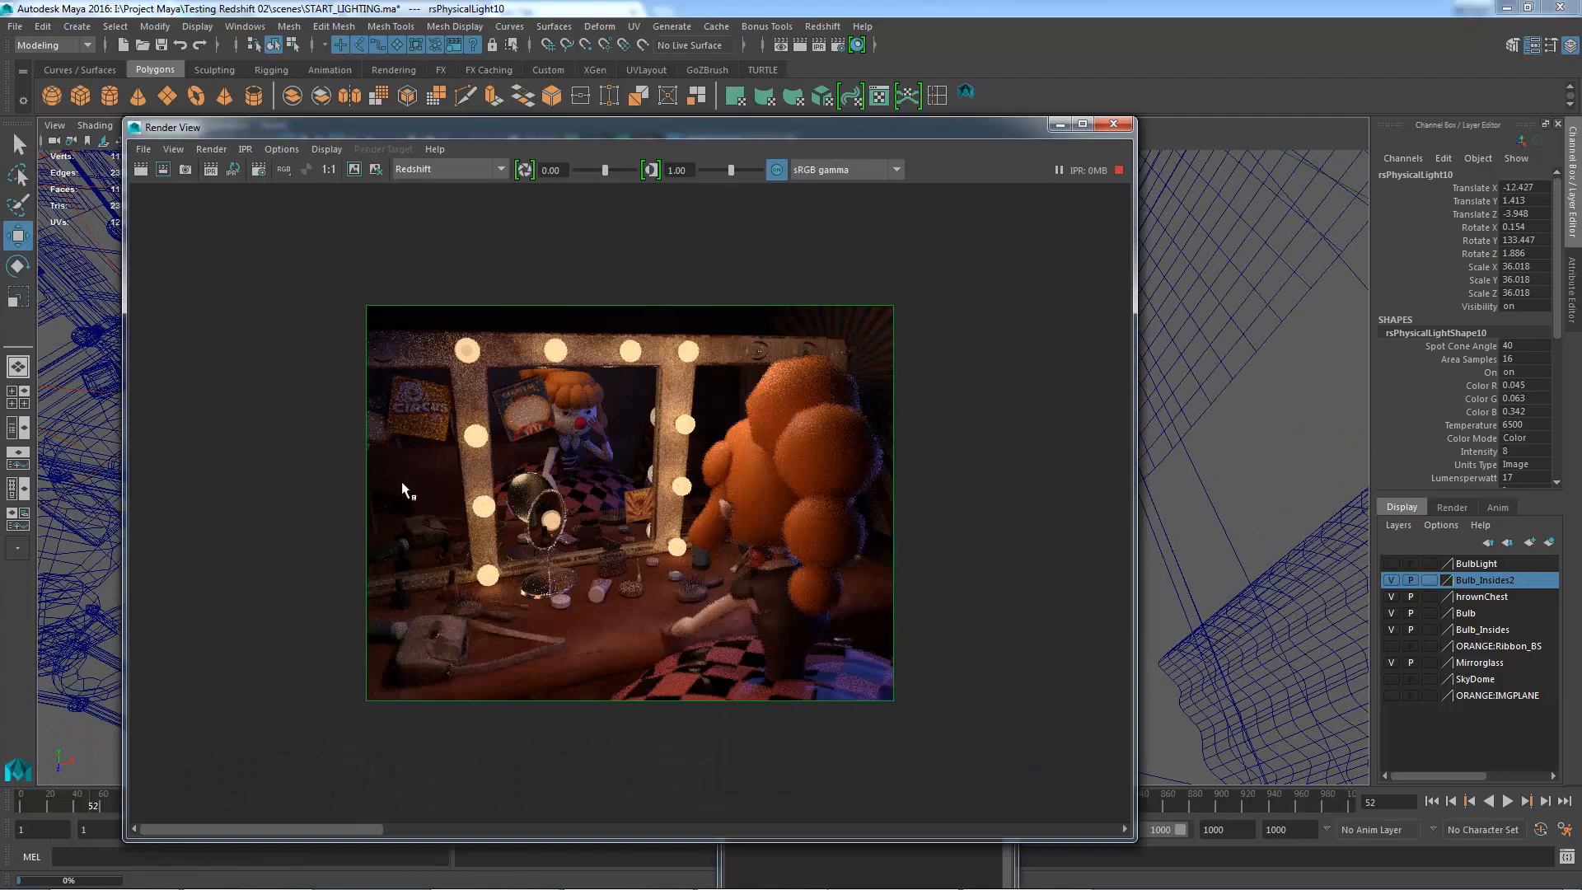
- Set the render beside the viewport, try shifting the blue light along the mirror, and undo the moves
left_click_drag(715, 130, 1160, 161)
left_click_drag(478, 344, 464, 370, "alt")
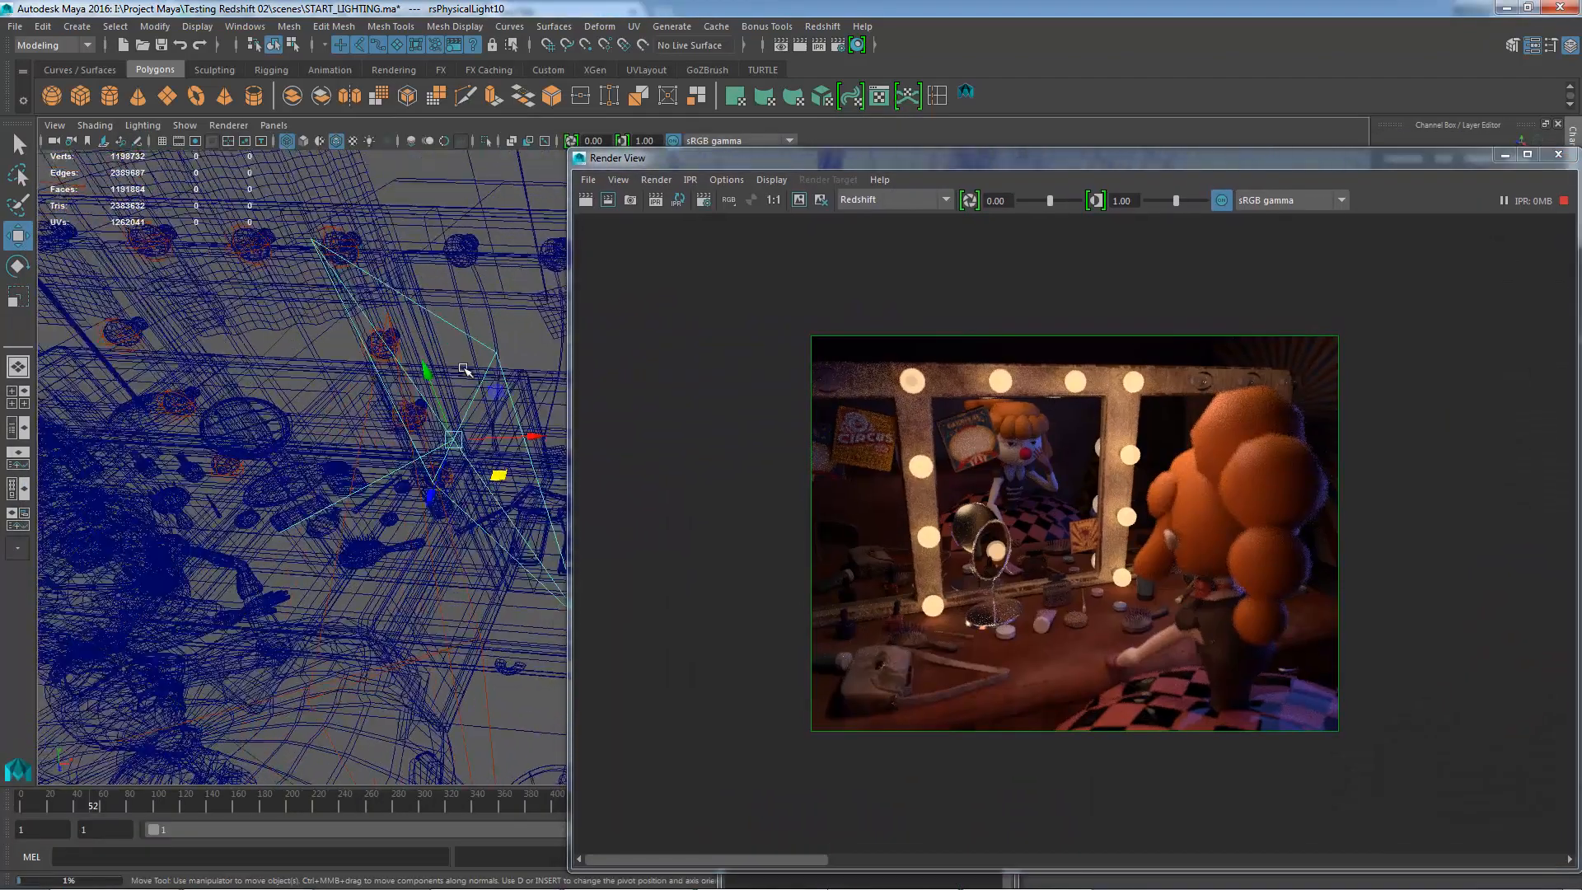
left_click_drag(446, 429, 411, 455)
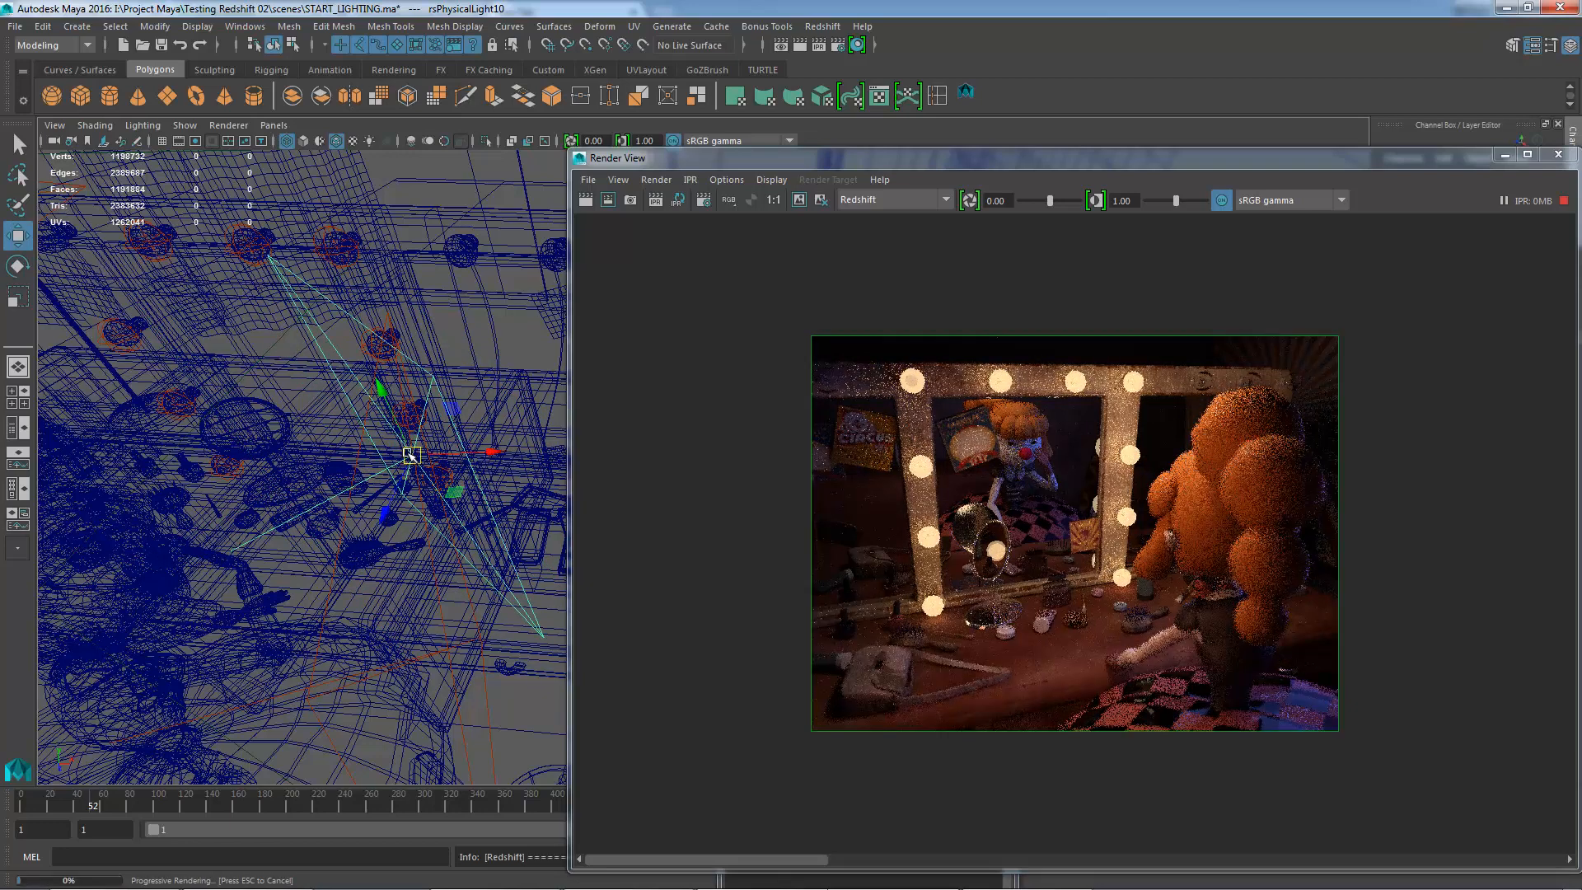
key("ctrl+z")
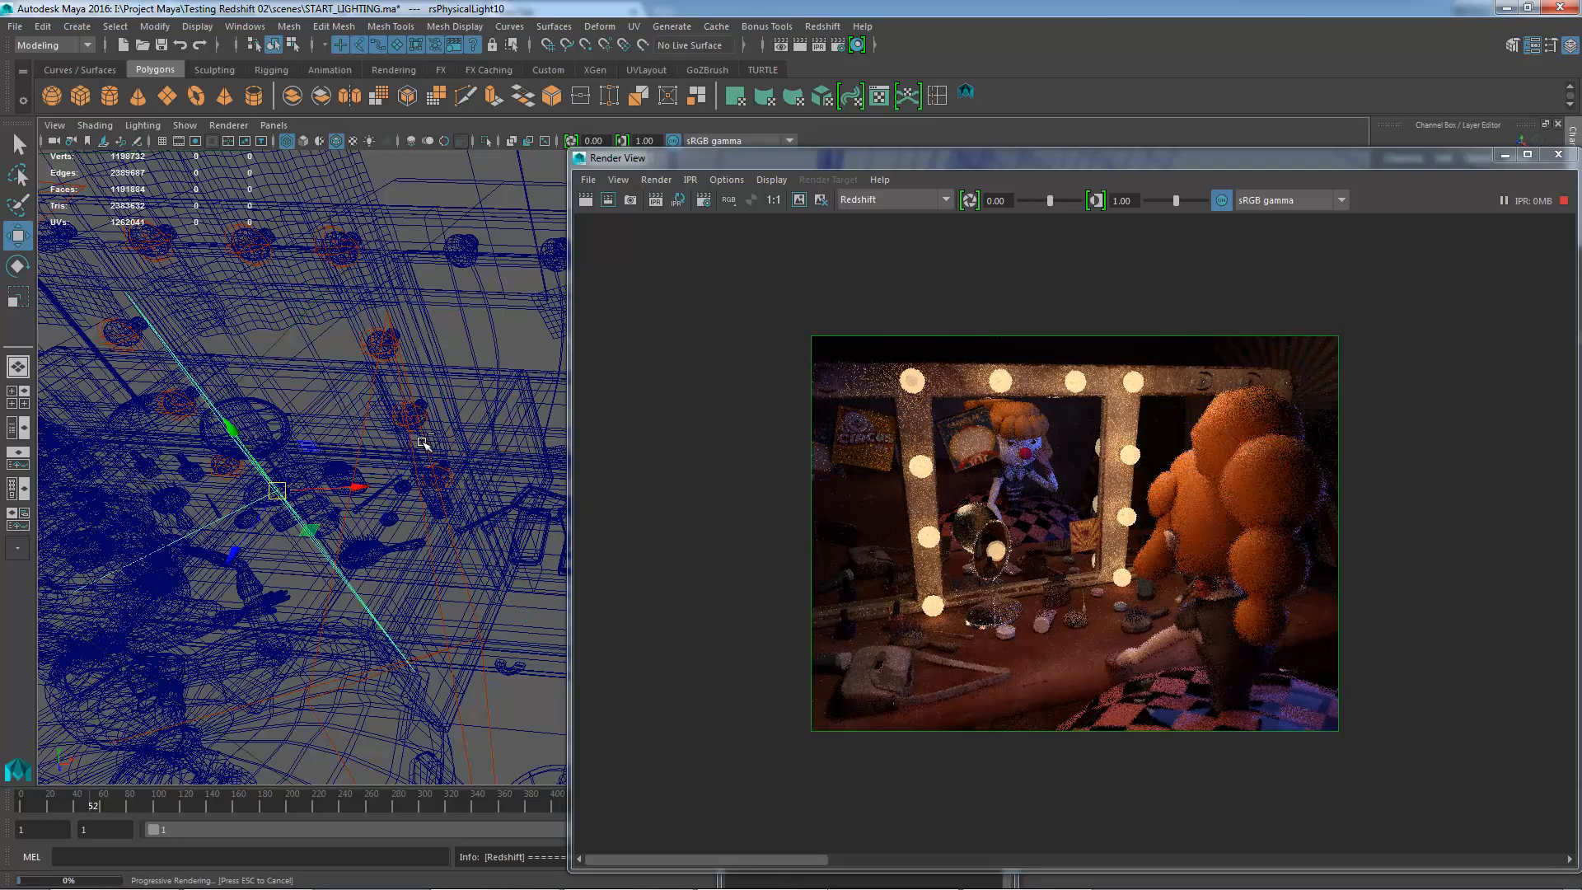
key("ctrl+z")
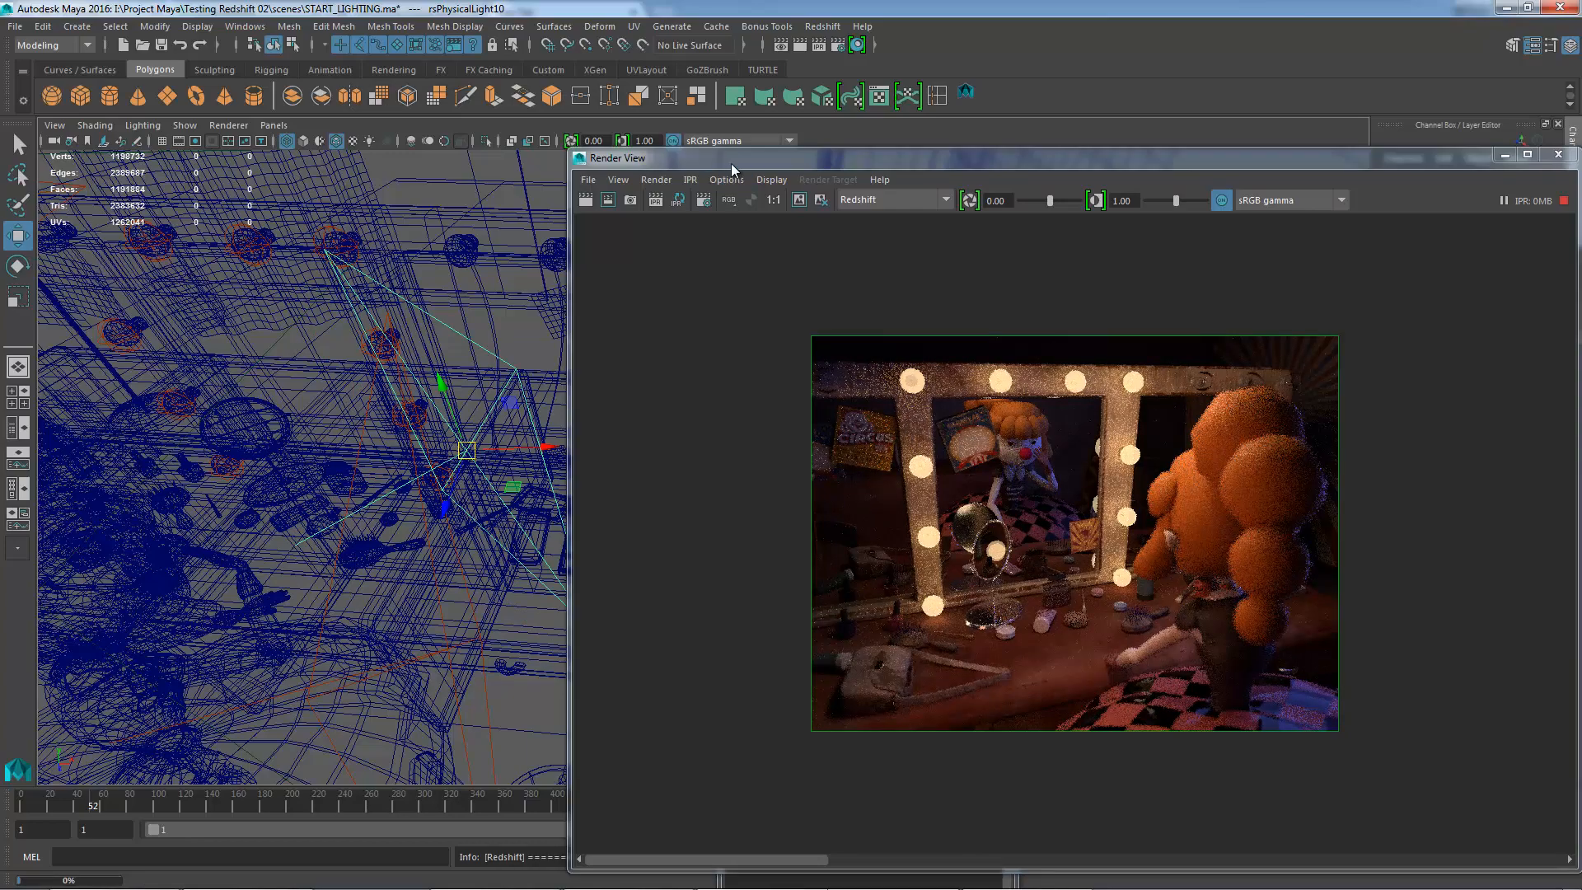
- Examine the placement of the Blue_Area light around the mirror and clown from several angles alongside its render
left_click_drag(730, 161, 617, 129)
left_click_drag(402, 350, 368, 371, "alt")
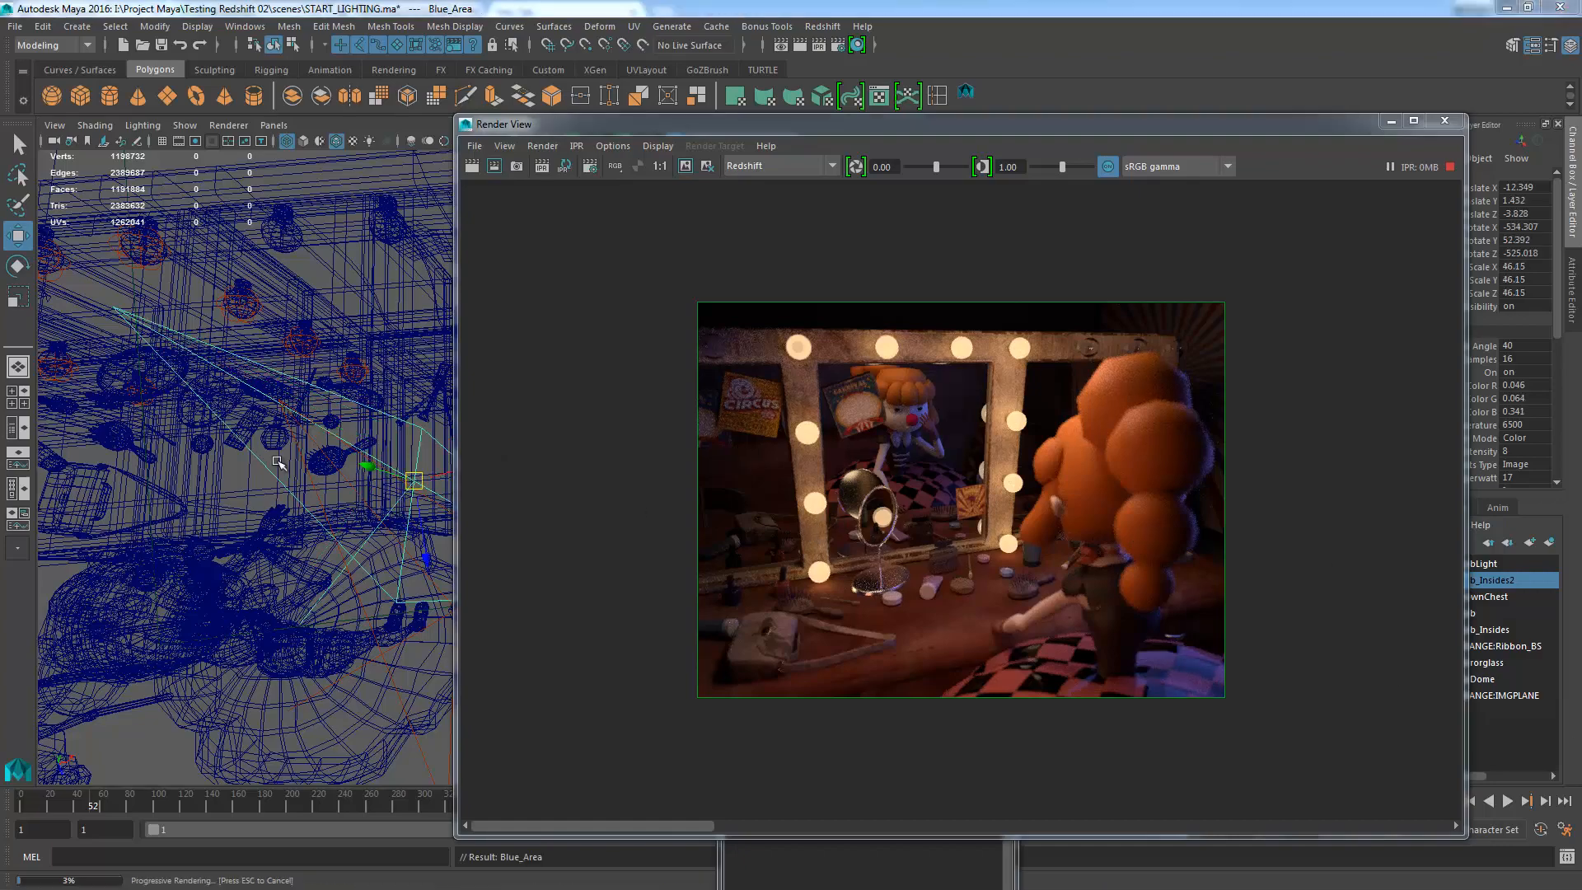
left_click_drag(283, 459, 311, 403, "alt")
left_click_drag(962, 121, 687, 579)
left_click_drag(877, 317, 573, 351, "alt")
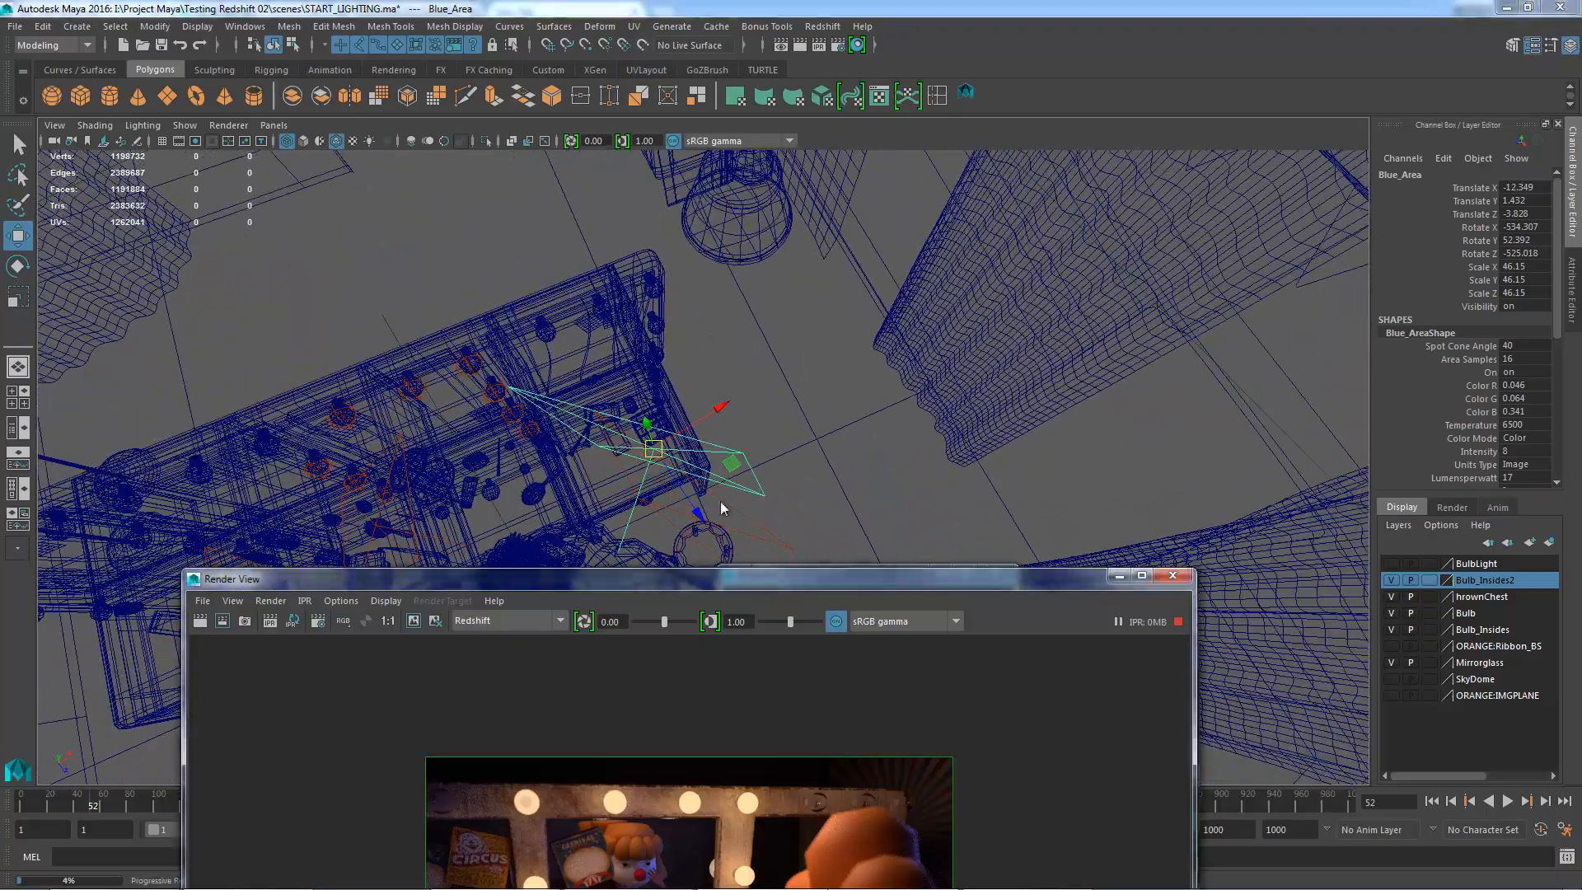
left_click_drag(725, 578, 770, 592)
mouse_move(725, 429)
left_mouse_down("alt")
mouse_move(715, 455)
mouse_move(709, 401)
left_mouse_up("alt")
left_click_drag(680, 582, 688, 98)
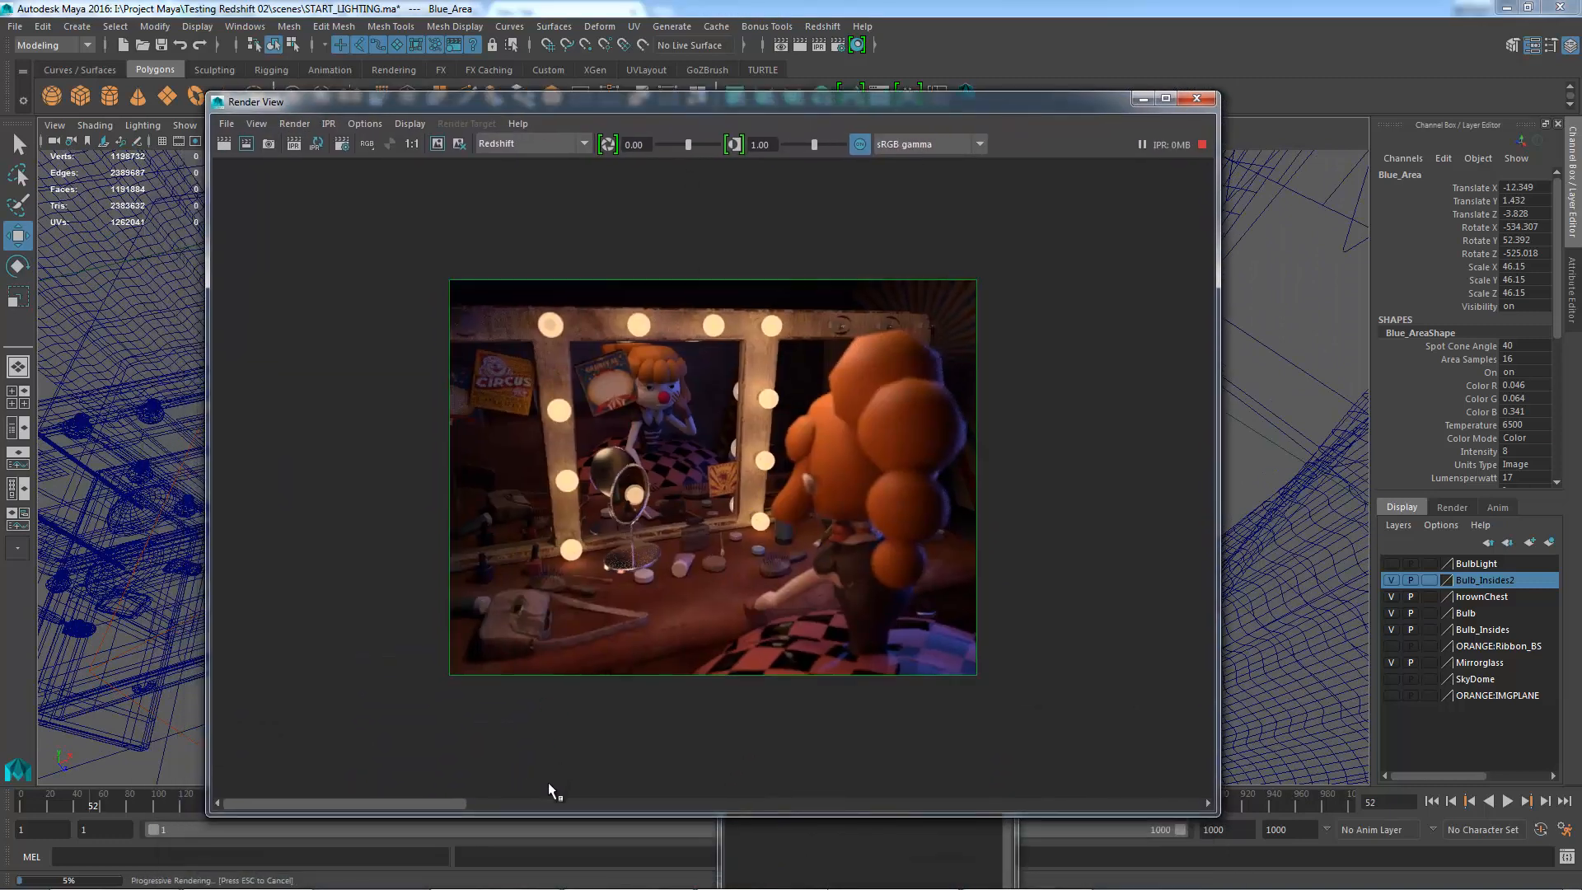
- Compare the Blue_Area render repeatedly with the previously kept image
left_click(552, 803)
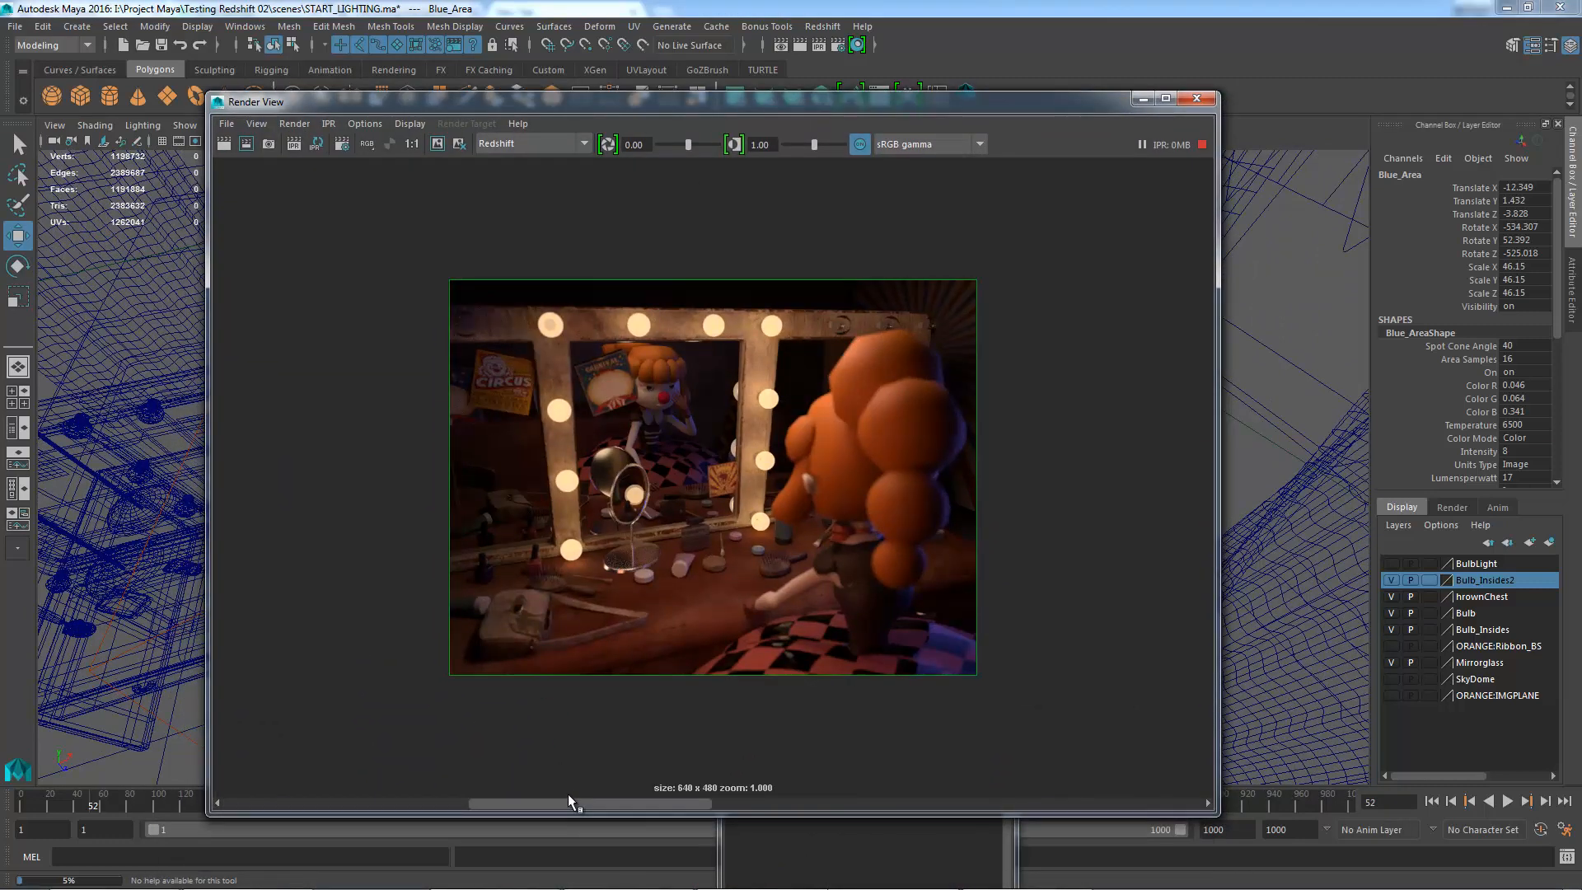
left_click(384, 802)
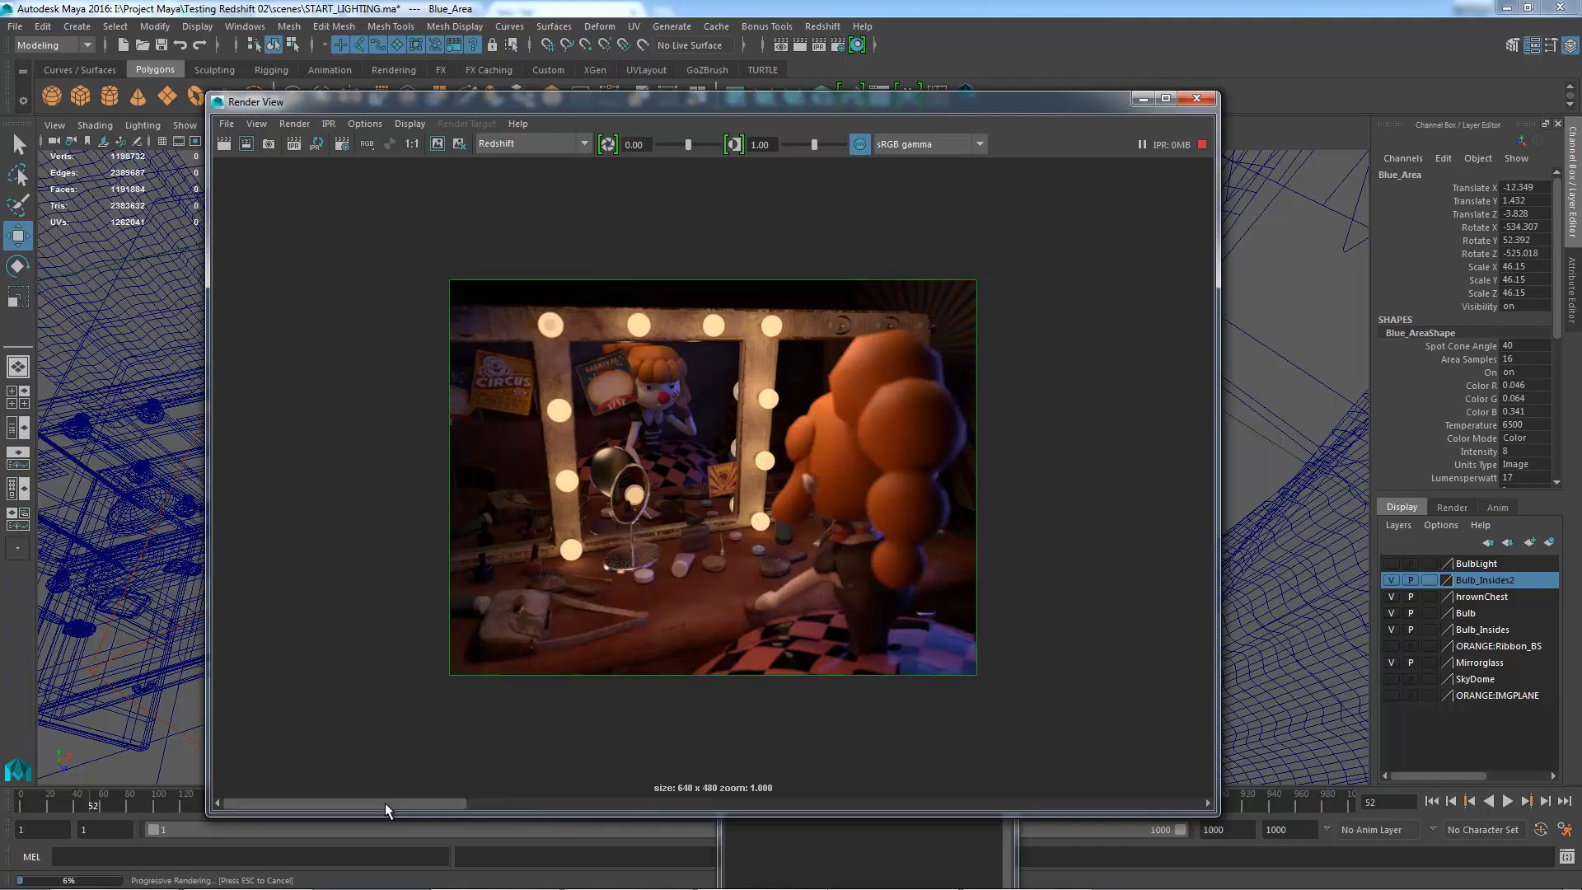
left_click(488, 806)
left_click(392, 807)
left_click(524, 803)
left_click(364, 800)
left_click(486, 801)
left_click(364, 799)
left_click(476, 799)
left_click(319, 799)
left_click(494, 799)
left_click(370, 799)
left_click(511, 799)
left_click(369, 800)
left_click(494, 799)
left_click(354, 799)
left_click(537, 797)
left_click(371, 799)
- Put the render away, create another Redshift Physical Light and scale it uniformly to about 78.4
left_click_drag(1056, 106, 1079, 79)
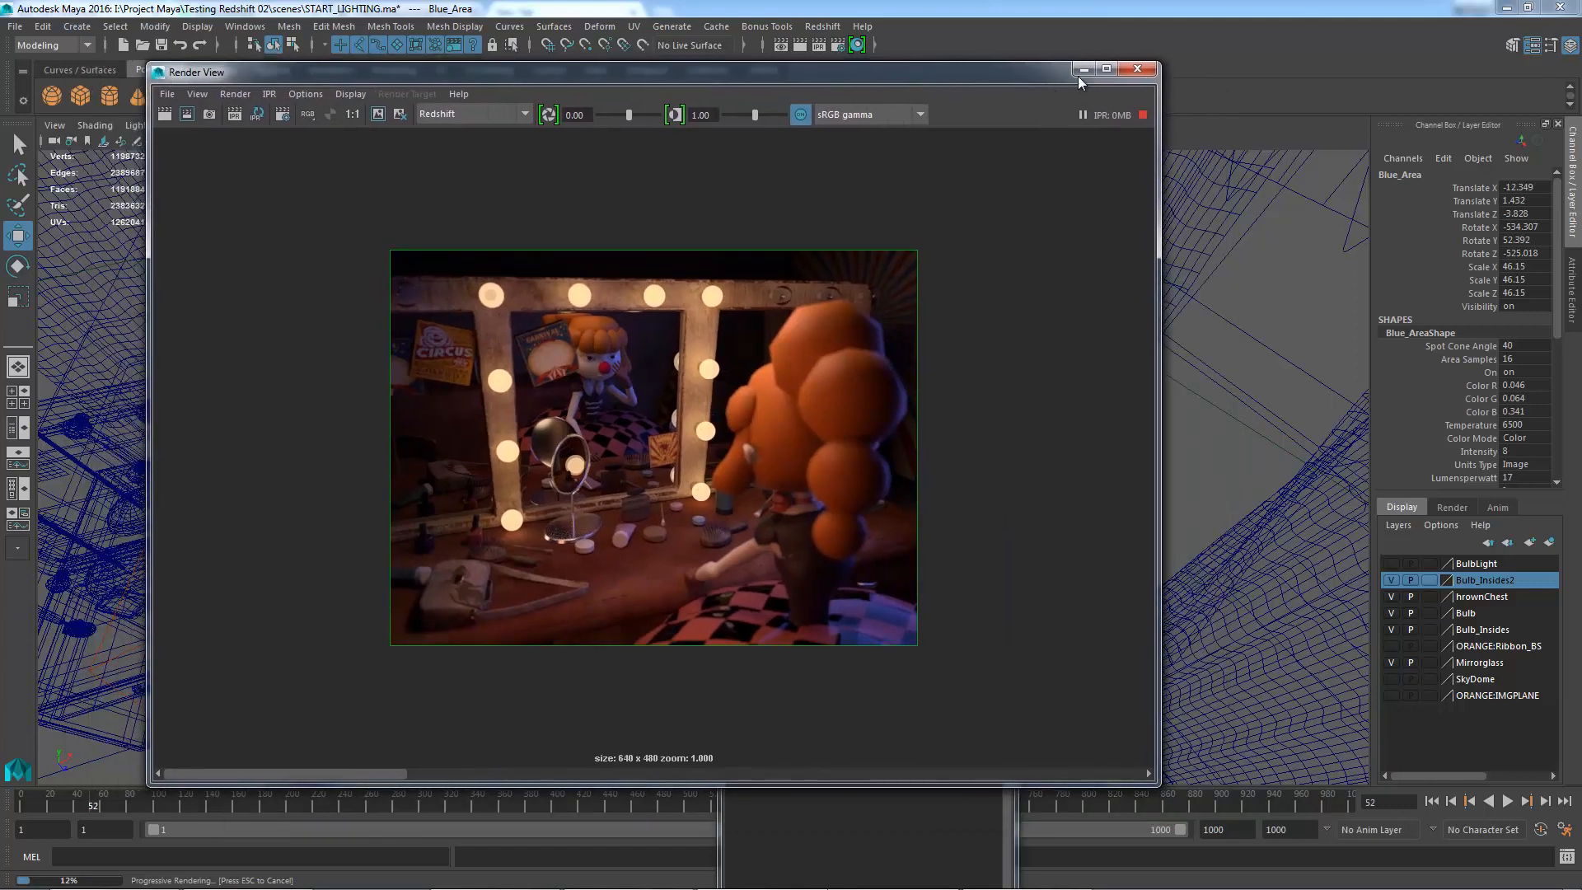
left_click(1083, 69)
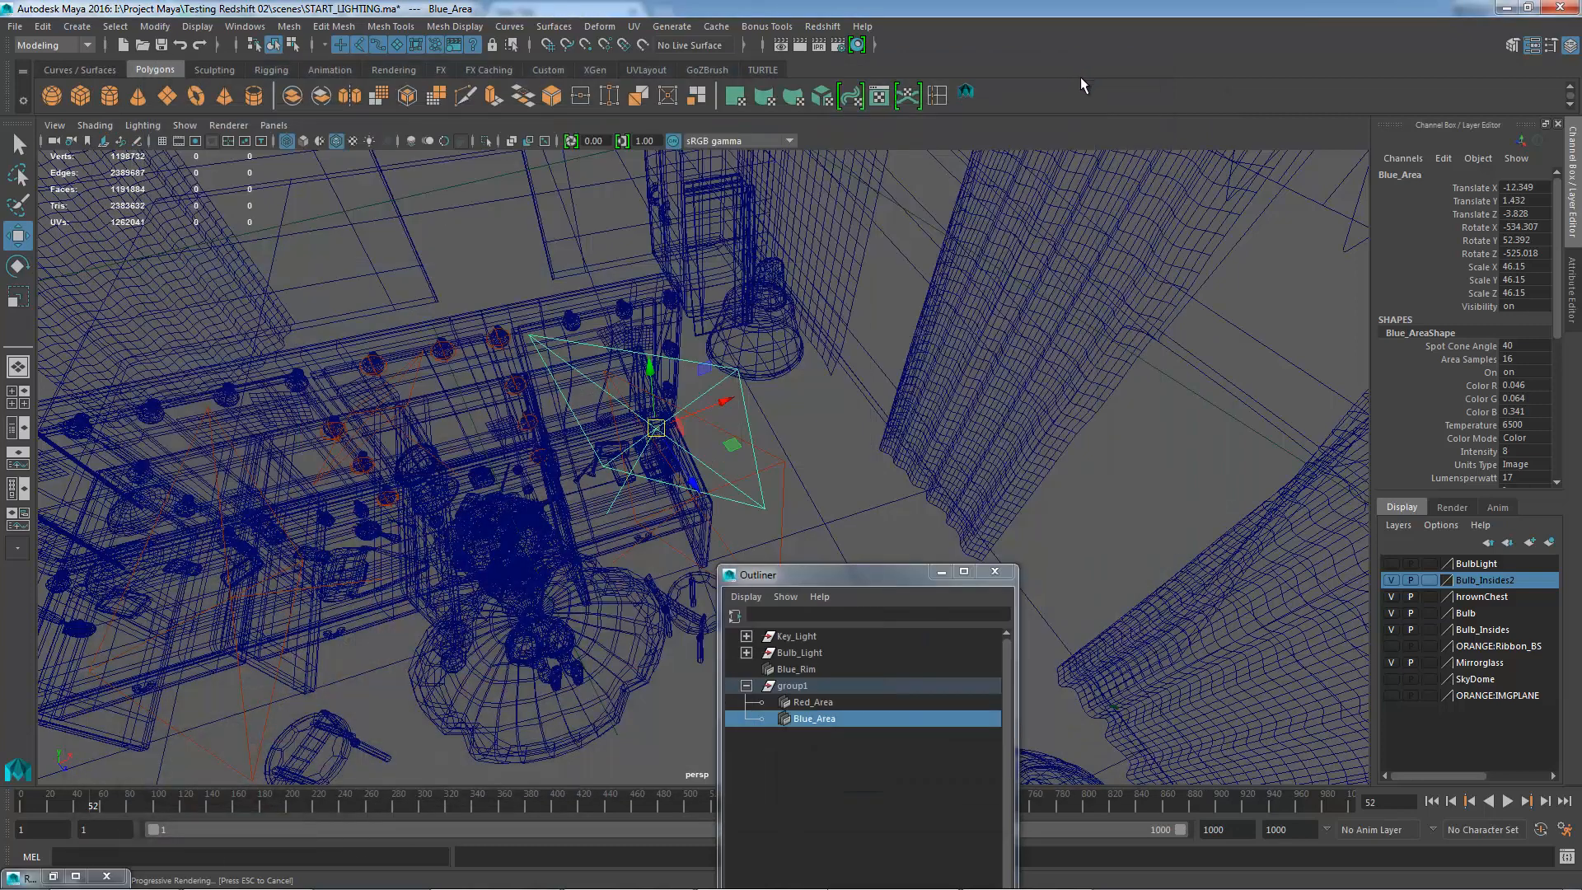
left_click(822, 26)
mouse_move(873, 87)
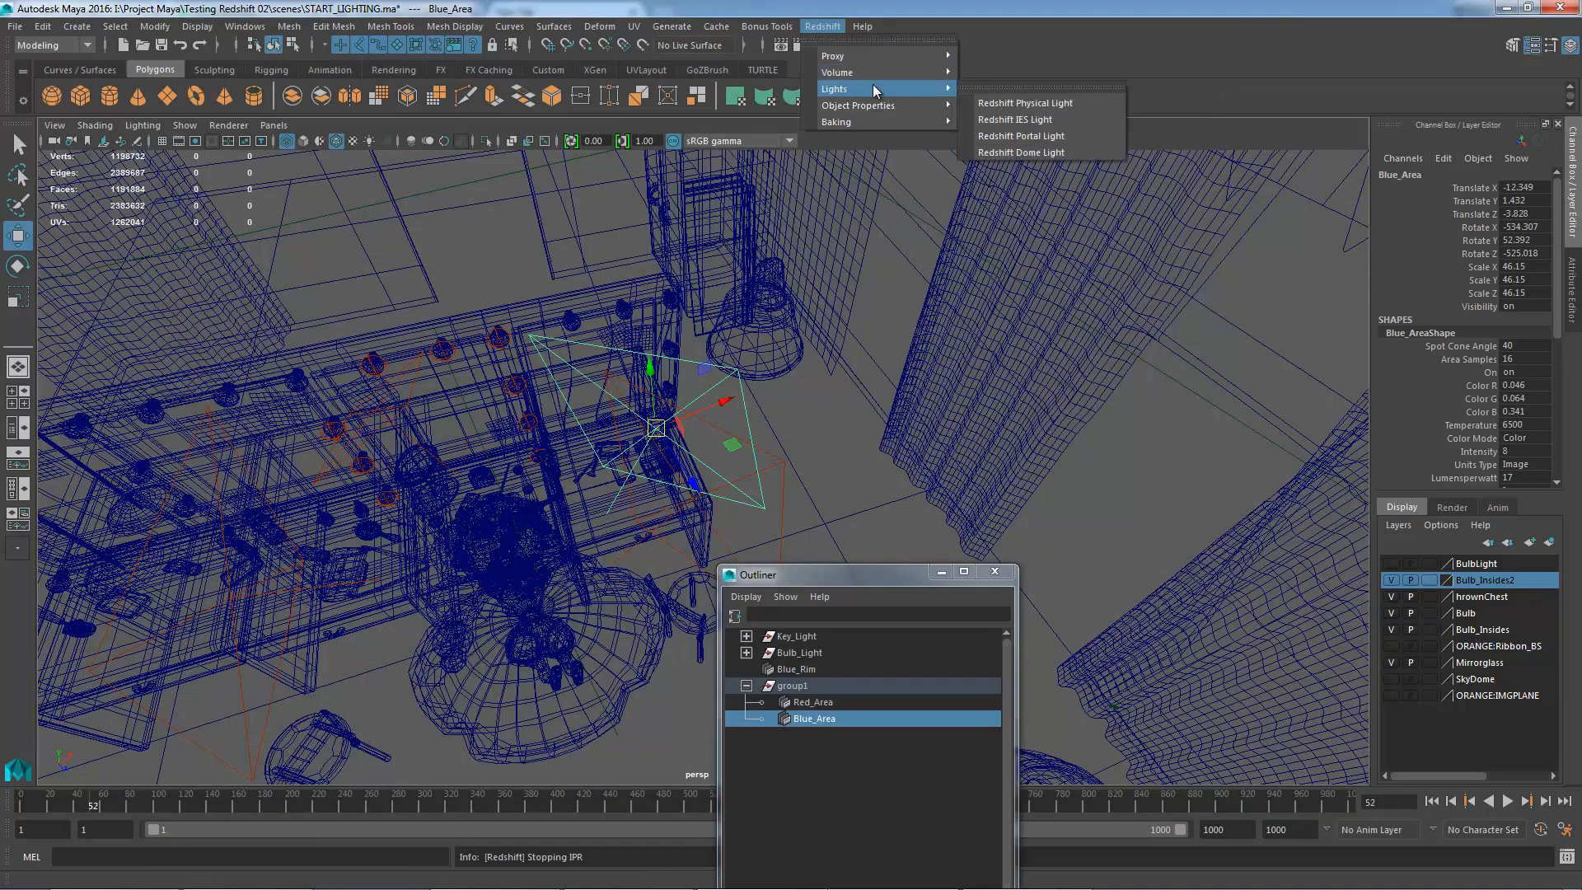
left_click(1013, 103)
right_click_drag(824, 360, 631, 328, "alt")
right_click_drag(762, 390, 700, 387, "alt")
key("r")
left_click_drag(1270, 404, 659, 516)
- Move the new light beside the mirror to about X -12.62, Z -4.44 and set its Y rotation to -190
key("w")
key("f")
right_click_drag(777, 513, 511, 387, "alt")
left_click_drag(717, 436, 735, 340, "alt")
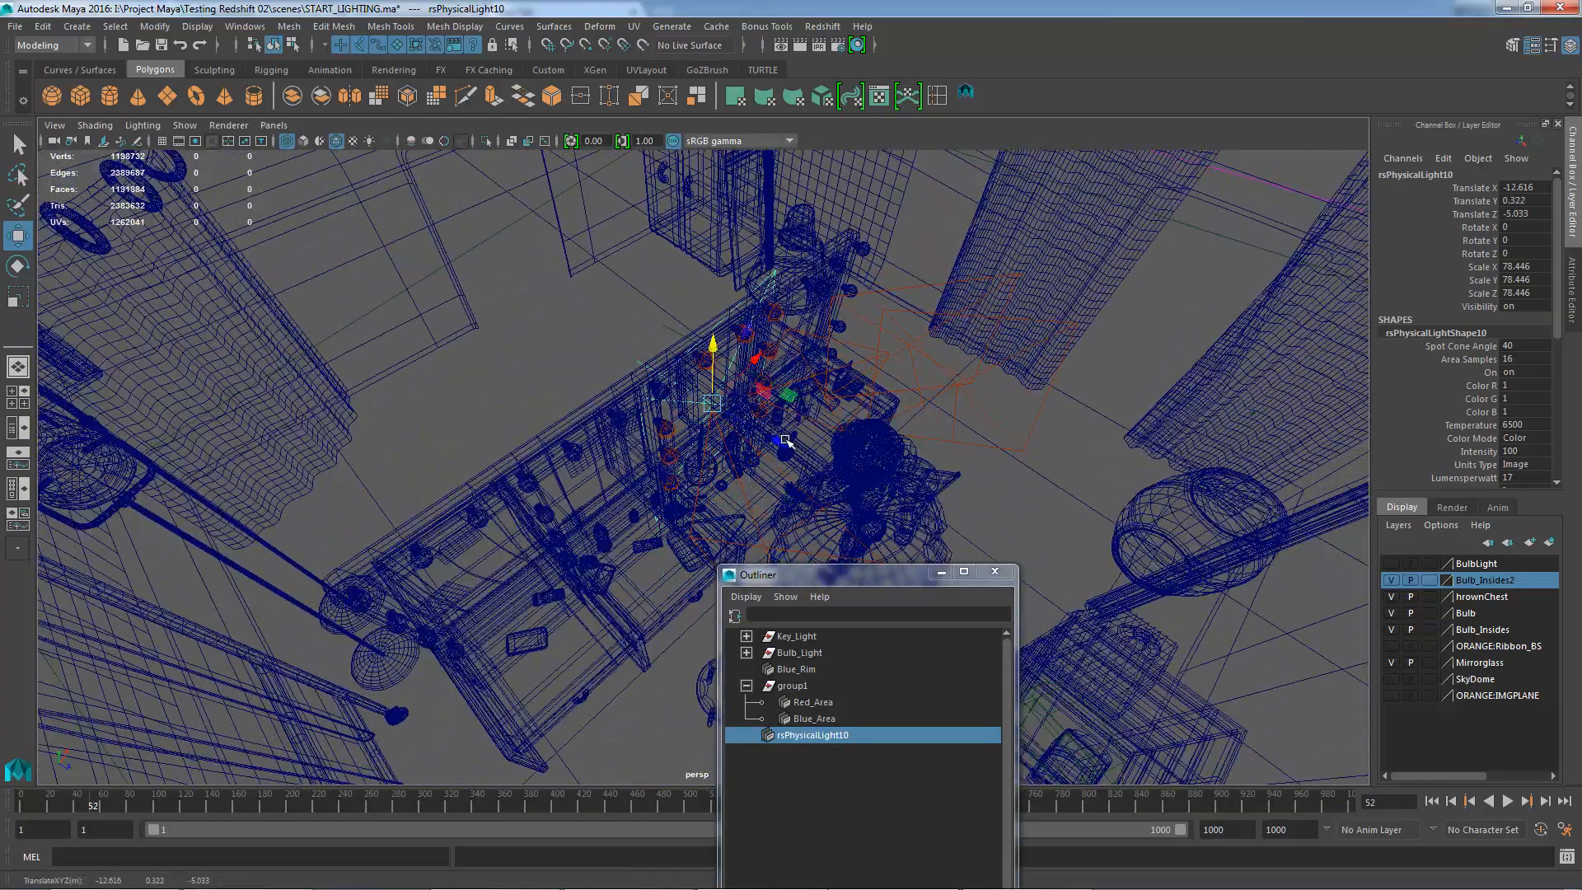
left_click_drag(778, 438, 822, 495)
key("e")
left_click(1520, 239)
type("-")
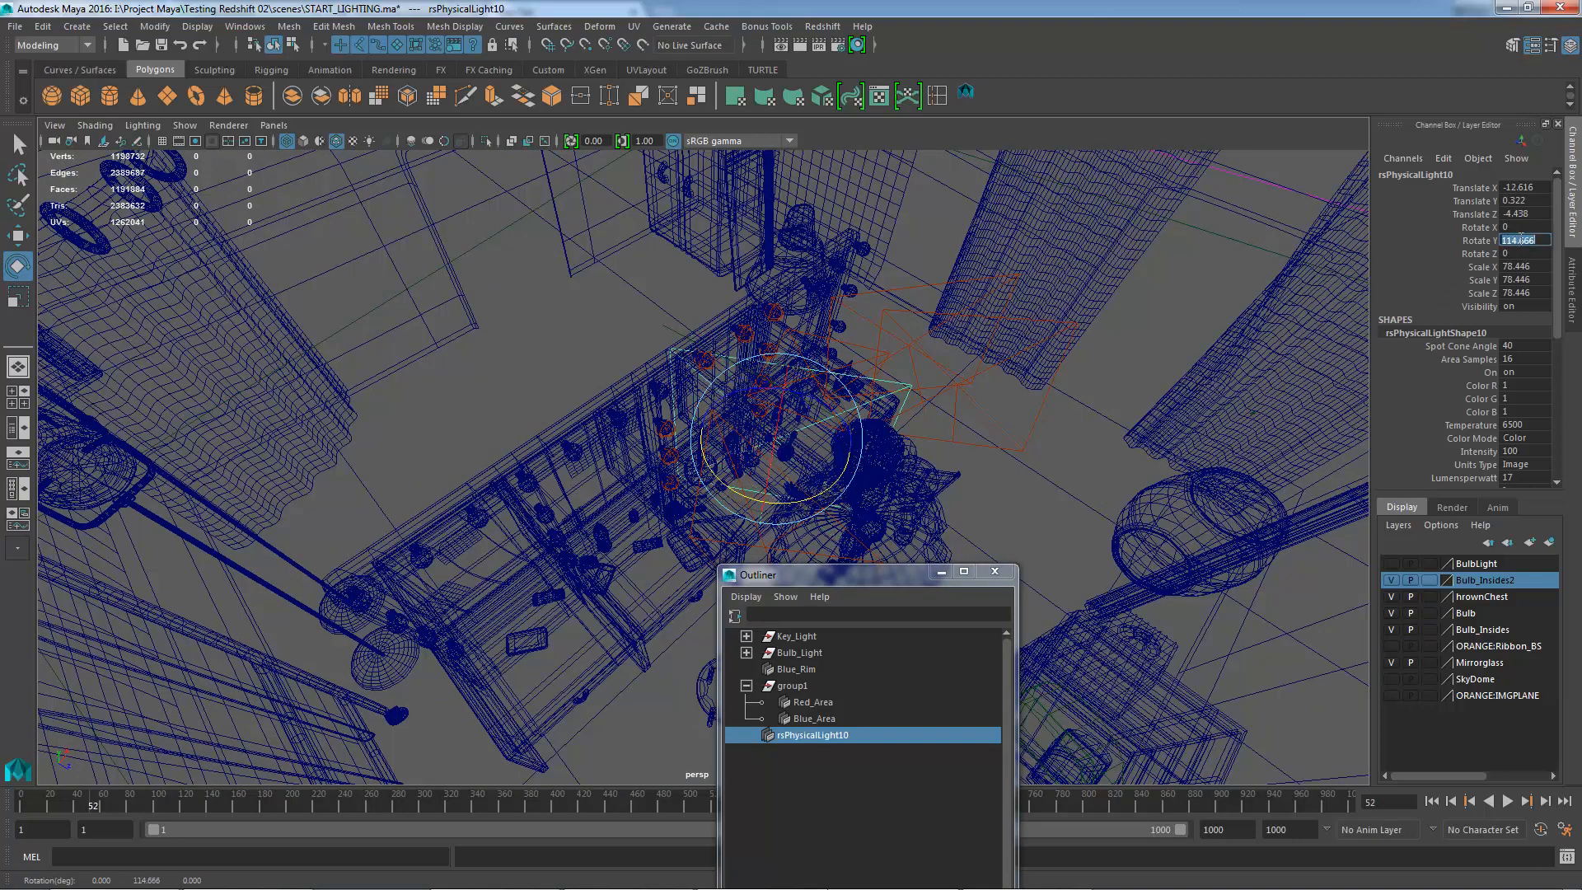
type("190")
key("Return")
- Raise the new light to about Y 1.07 and scale it down to about 48.6
left_click_drag(696, 455, 755, 445, "alt")
key("w")
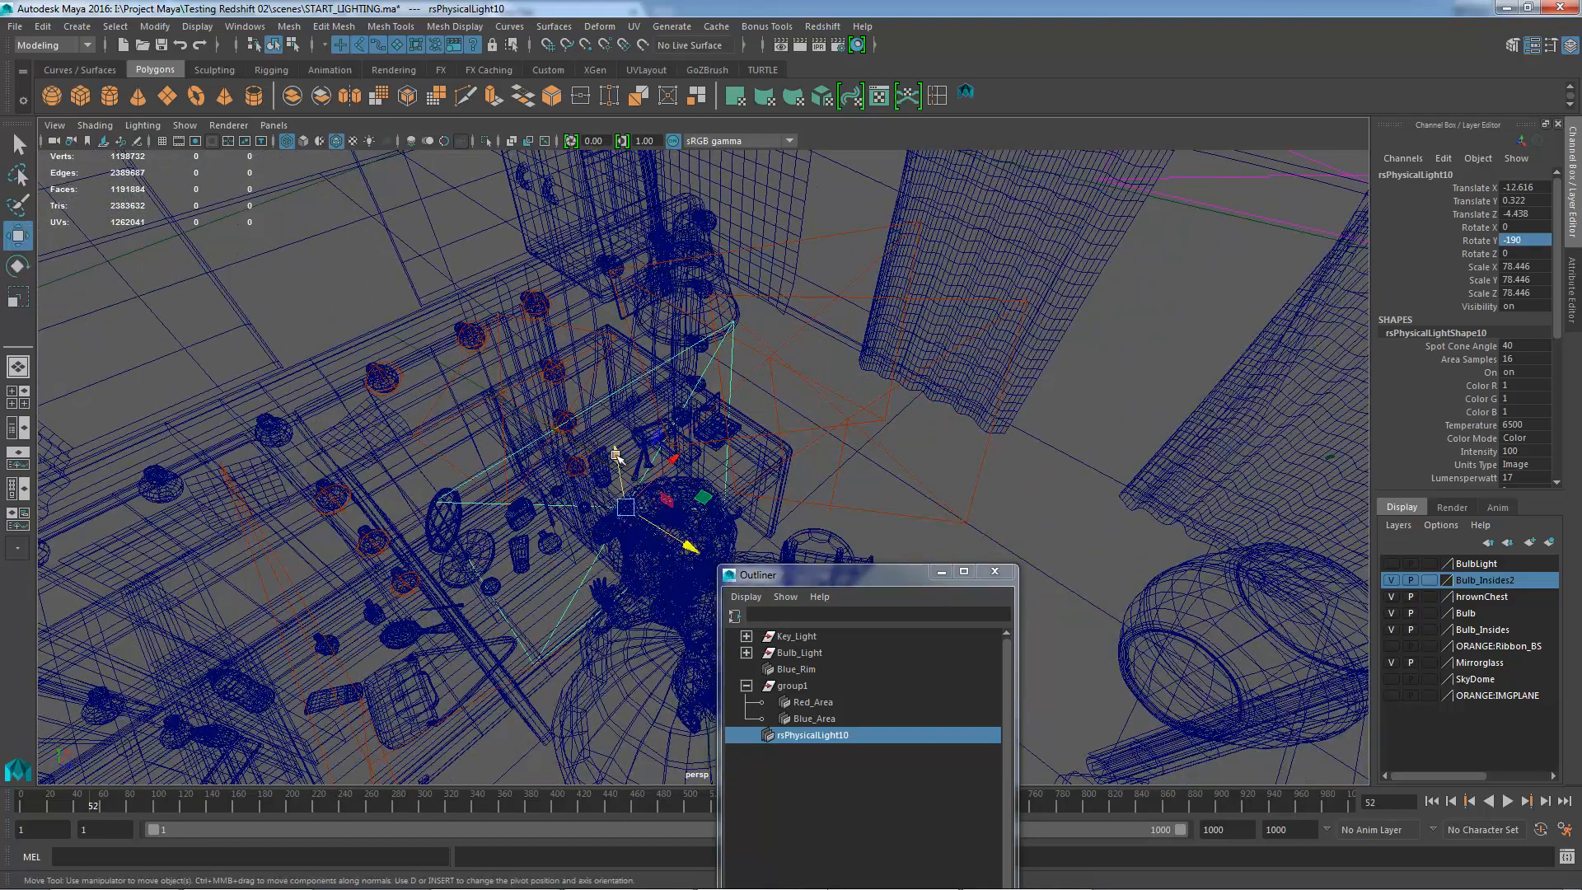
left_click_drag(610, 455, 602, 337)
key("r")
left_click_drag(608, 404, 562, 405)
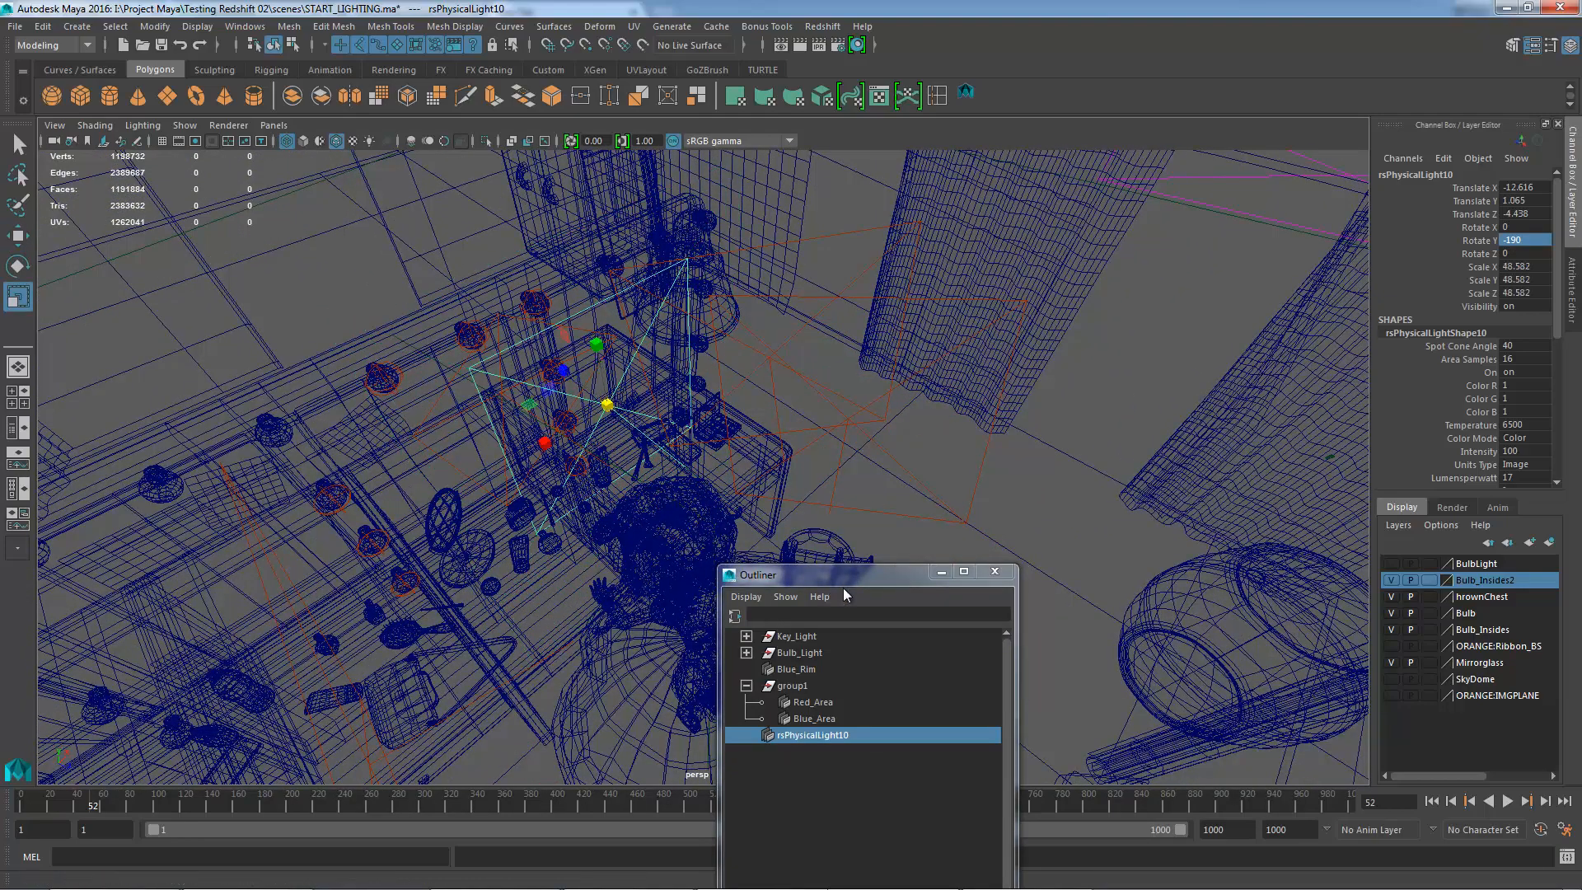
- Move the new light to about X -12.74, Y 1.20, Z -4.20 and reduce its scale to about 35
left_click_drag(790, 578, 198, 636)
mouse_move(849, 604)
left_mouse_down("alt")
mouse_move(855, 616)
mouse_move(753, 522)
left_mouse_up("alt")
key("w")
key("ctrl+z")
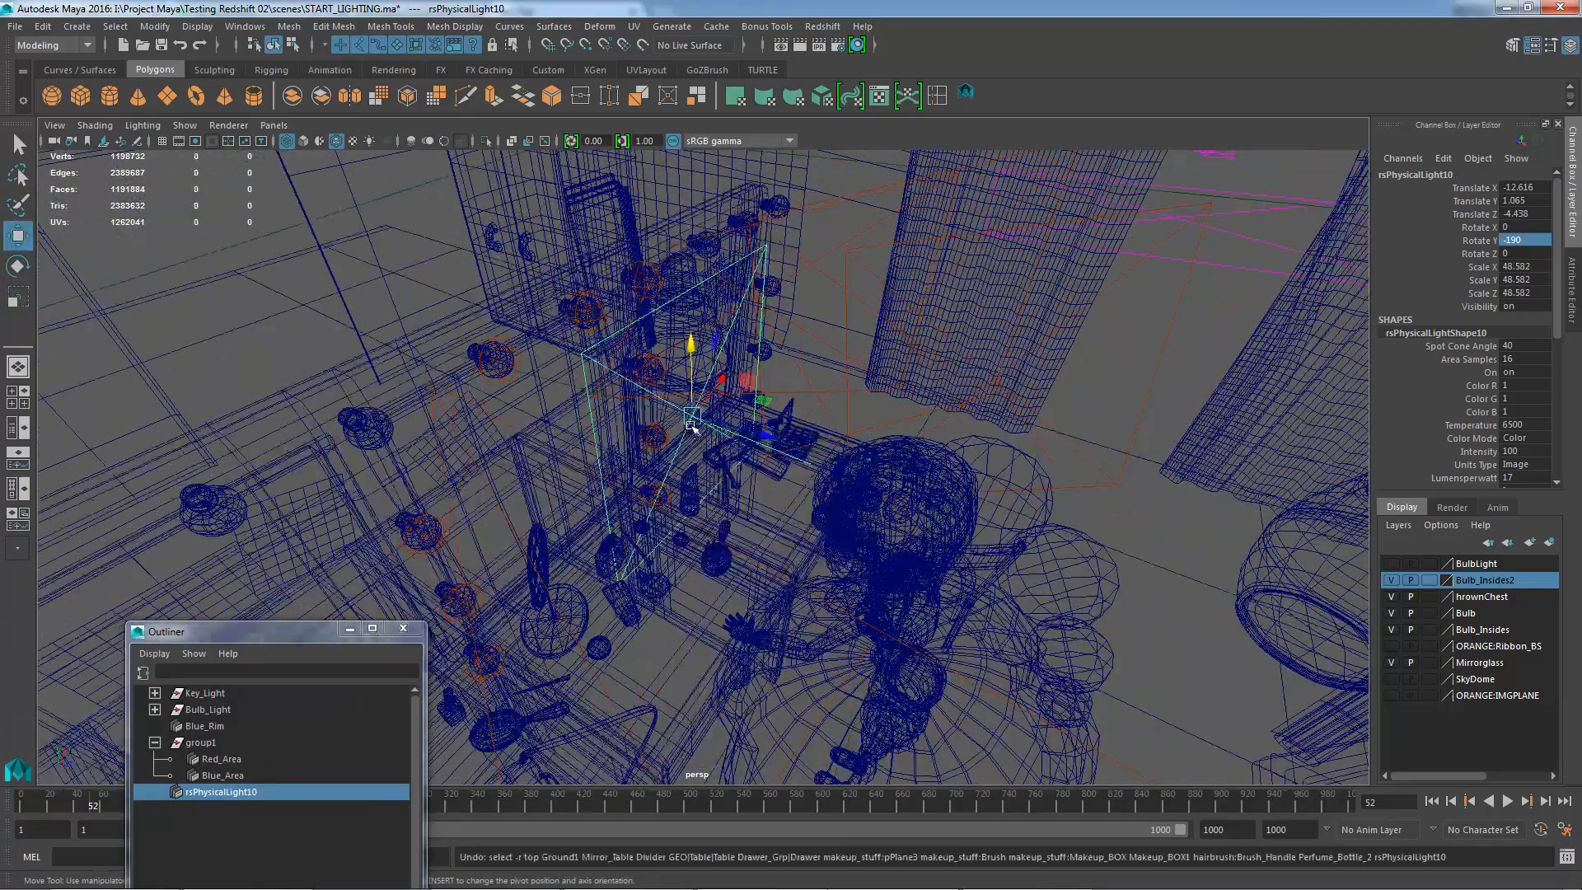
mouse_move(693, 423)
left_mouse_down()
mouse_move(742, 515)
mouse_move(617, 412)
left_mouse_up()
key("r")
left_click_drag(627, 473, 565, 470)
left_click_drag(564, 470, 584, 352, "alt")
- Check the last render, then shift the light to about X -13.25, Z -4.35 and rotate it to about 166 degrees around Y
left_click(781, 45)
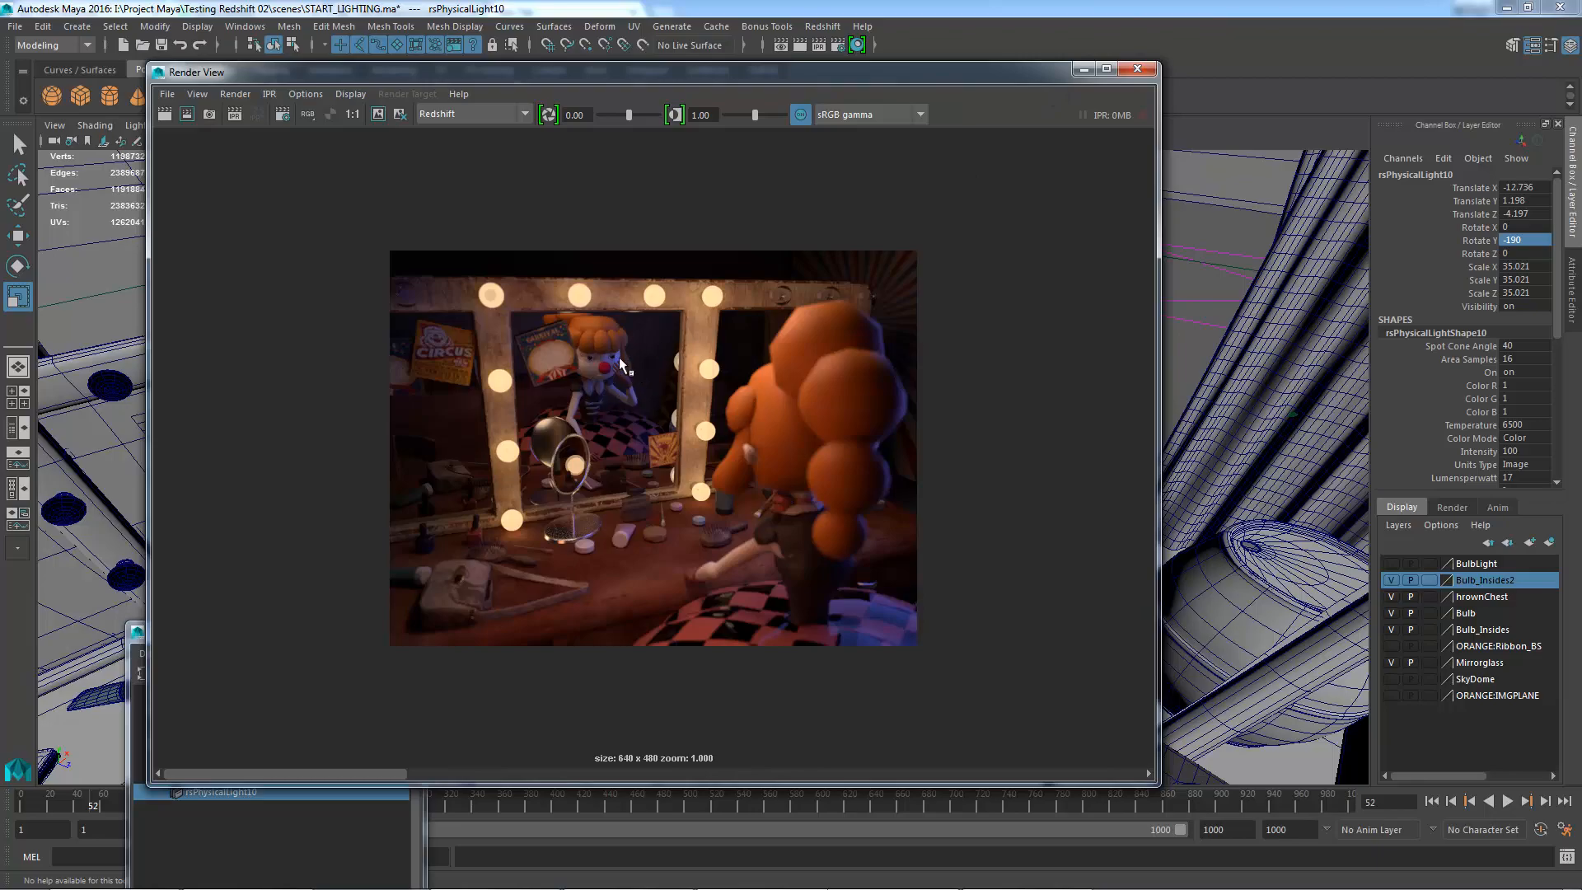
left_click(1086, 75)
left_click_drag(819, 396, 796, 503, "alt")
key("w")
left_click_drag(791, 519, 803, 447, "alt")
key("e")
left_click_drag(769, 371, 758, 313, "alt")
middle_click_drag(758, 313, 747, 483, "alt")
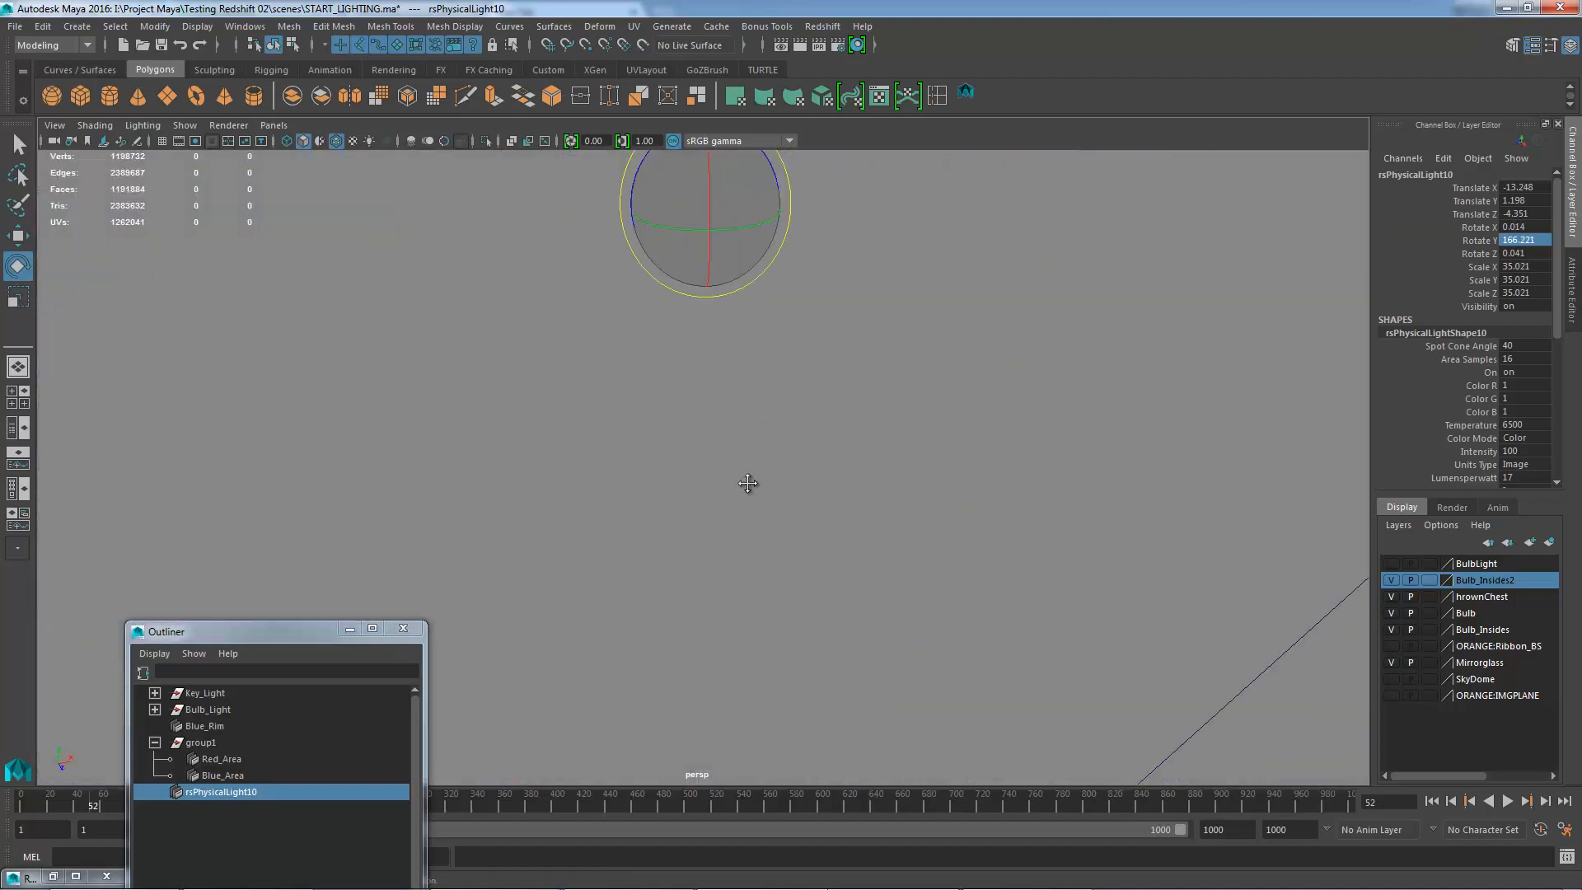
right_click_drag(747, 483, 828, 469, "alt")
middle_click_drag(828, 469, 821, 533, "alt")
- Give the new light the saved salmon color (hue 6.393, saturation 0.608, value 1) and an intensity multiplier of 2
key("ctrl+a")
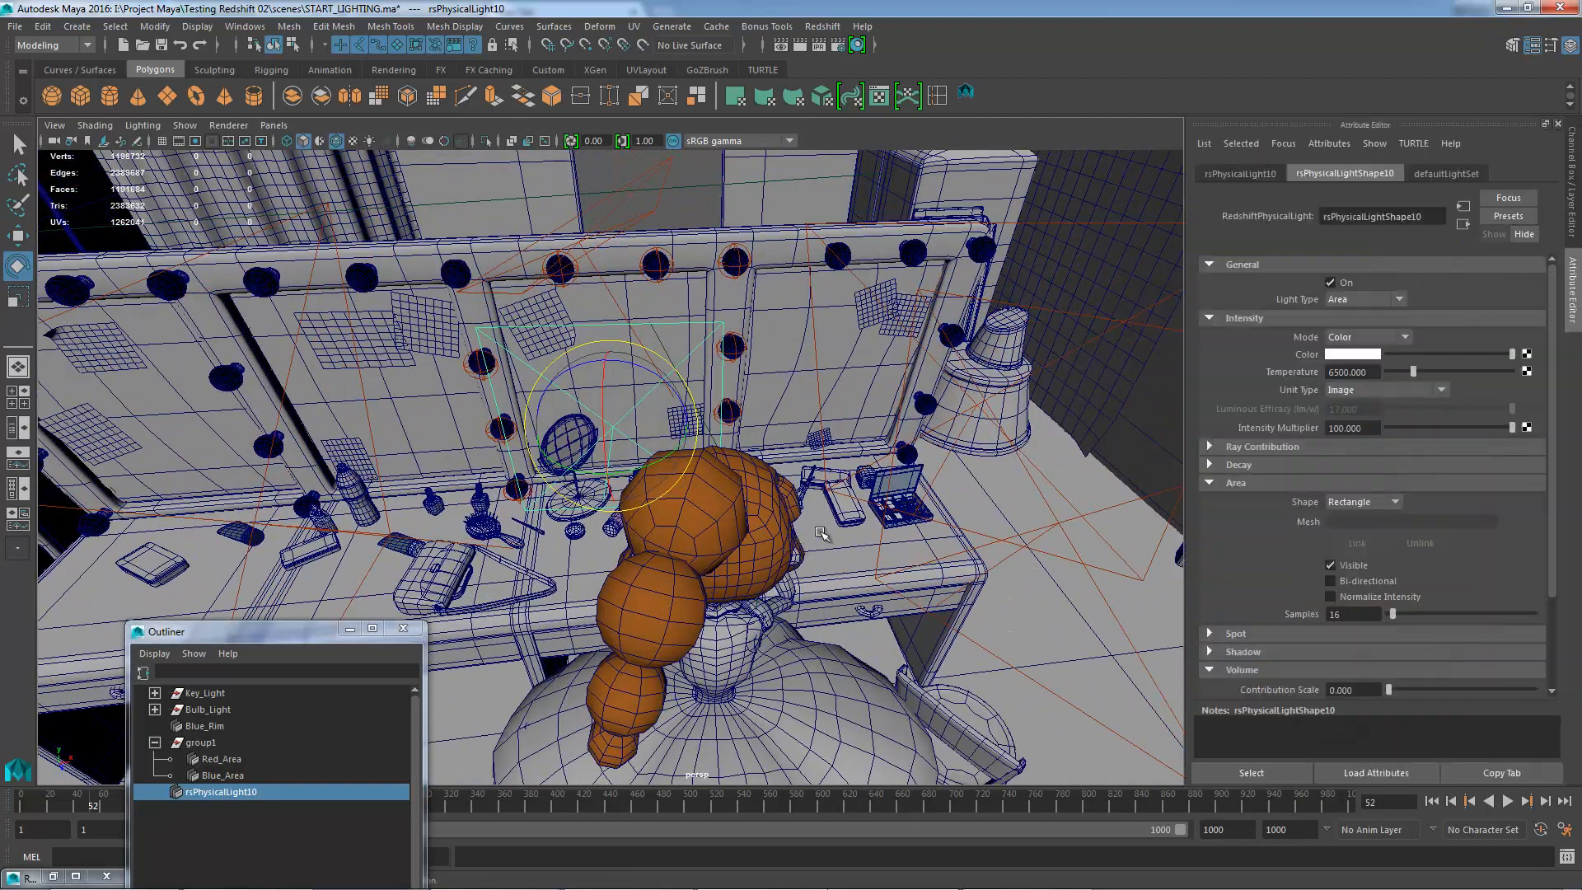
left_click(1349, 354)
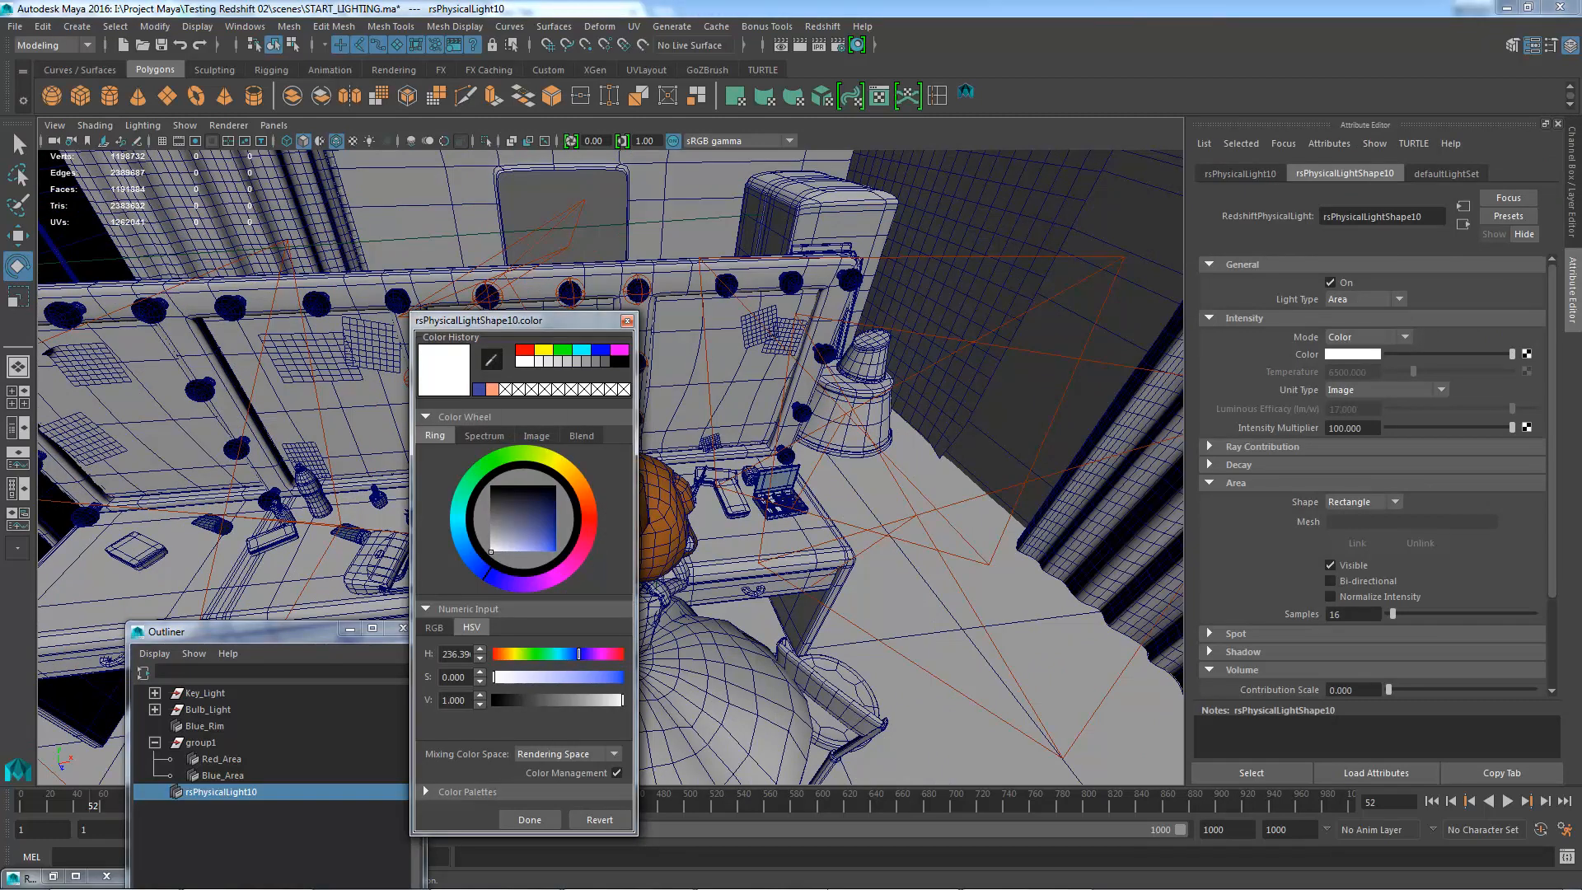
left_click(492, 389)
left_click_drag(557, 320, 945, 137)
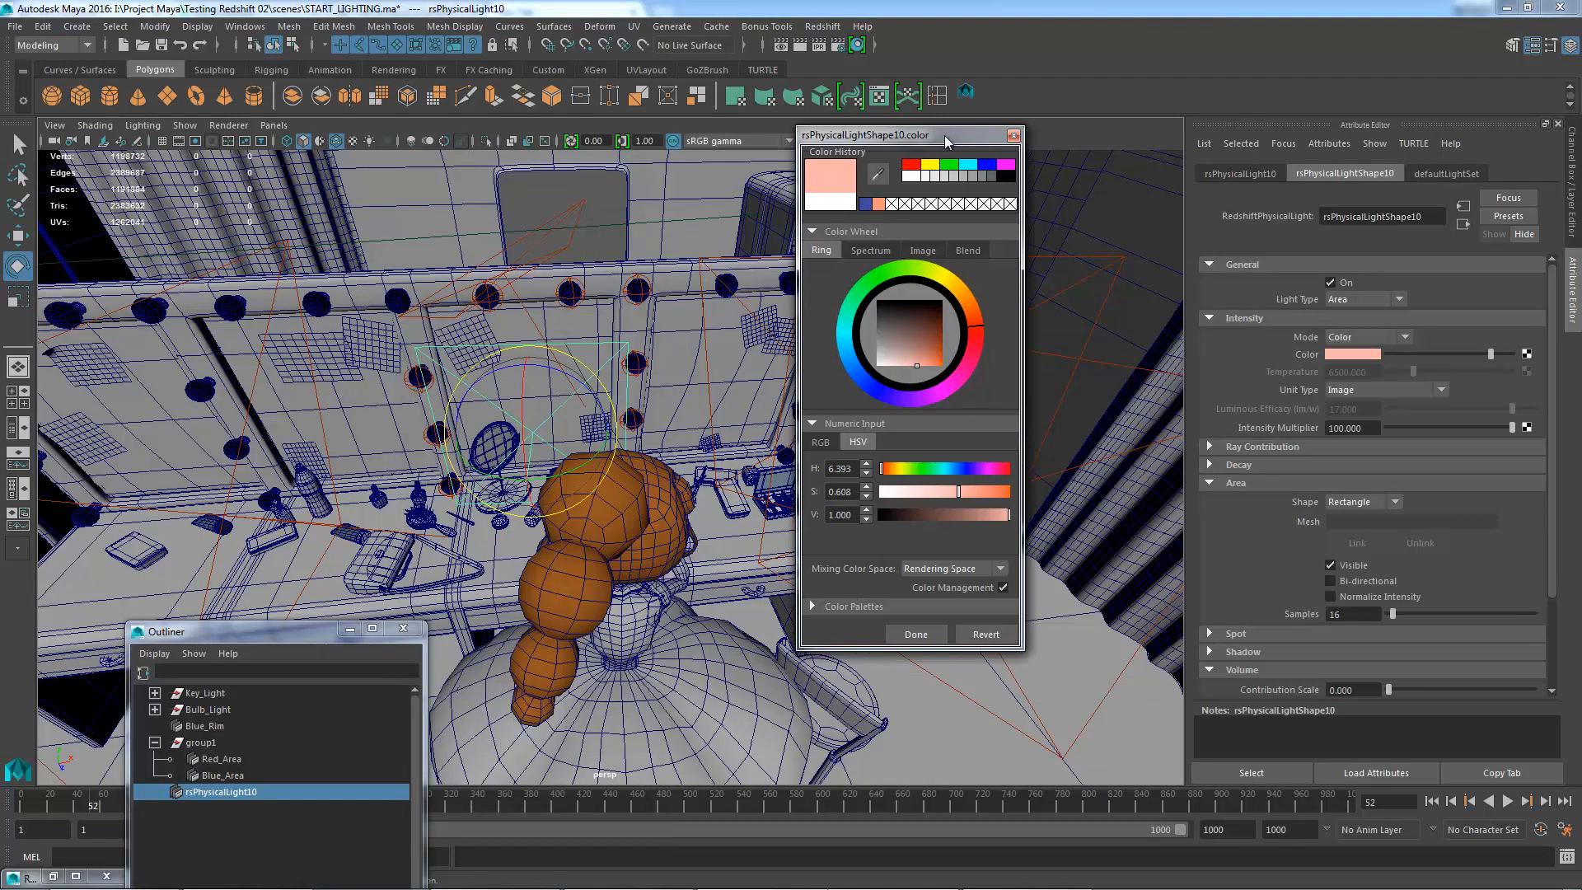
left_click(917, 636)
middle_click_drag(732, 448, 795, 413, "alt")
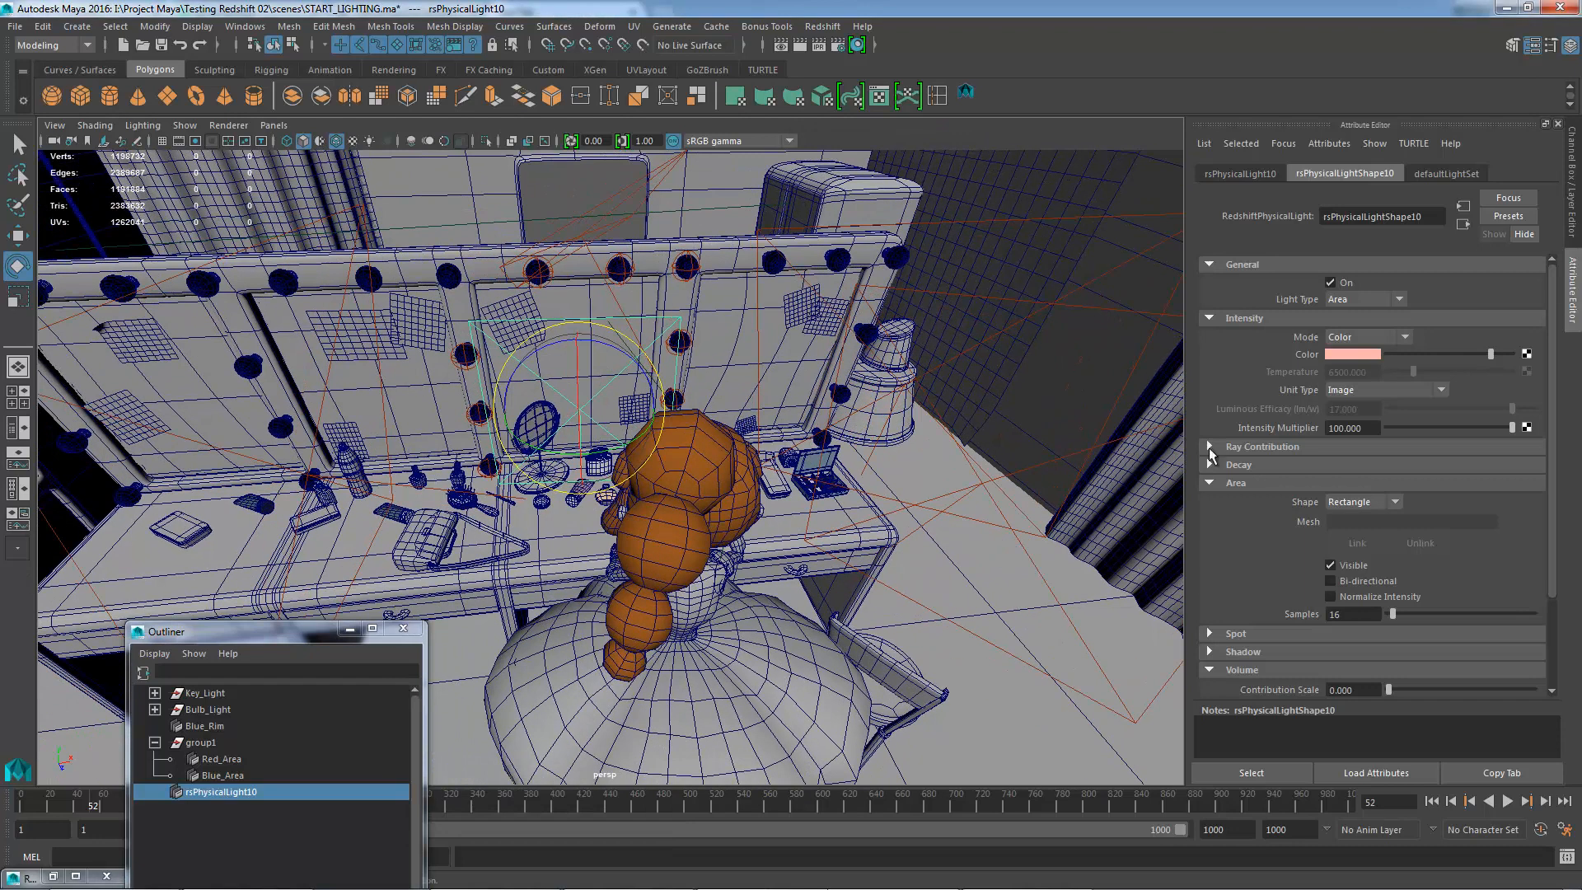
double_click(1352, 429)
double_click(1352, 429)
- Start an IPR render from RenderCam and turn off Visible for the new salmon light
left_click(781, 46)
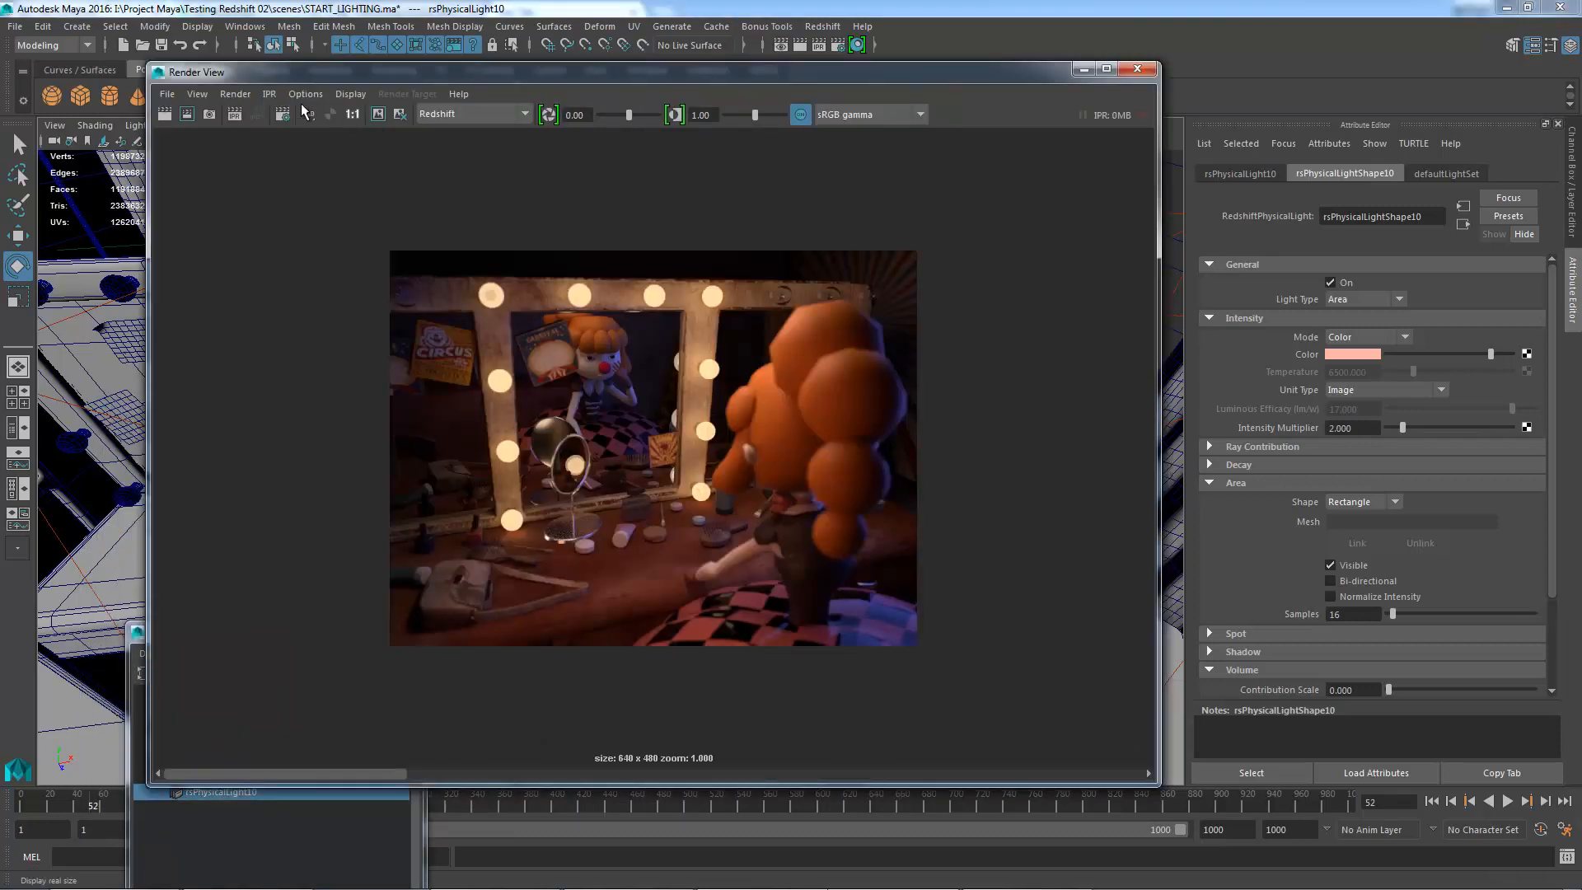
left_click(270, 94)
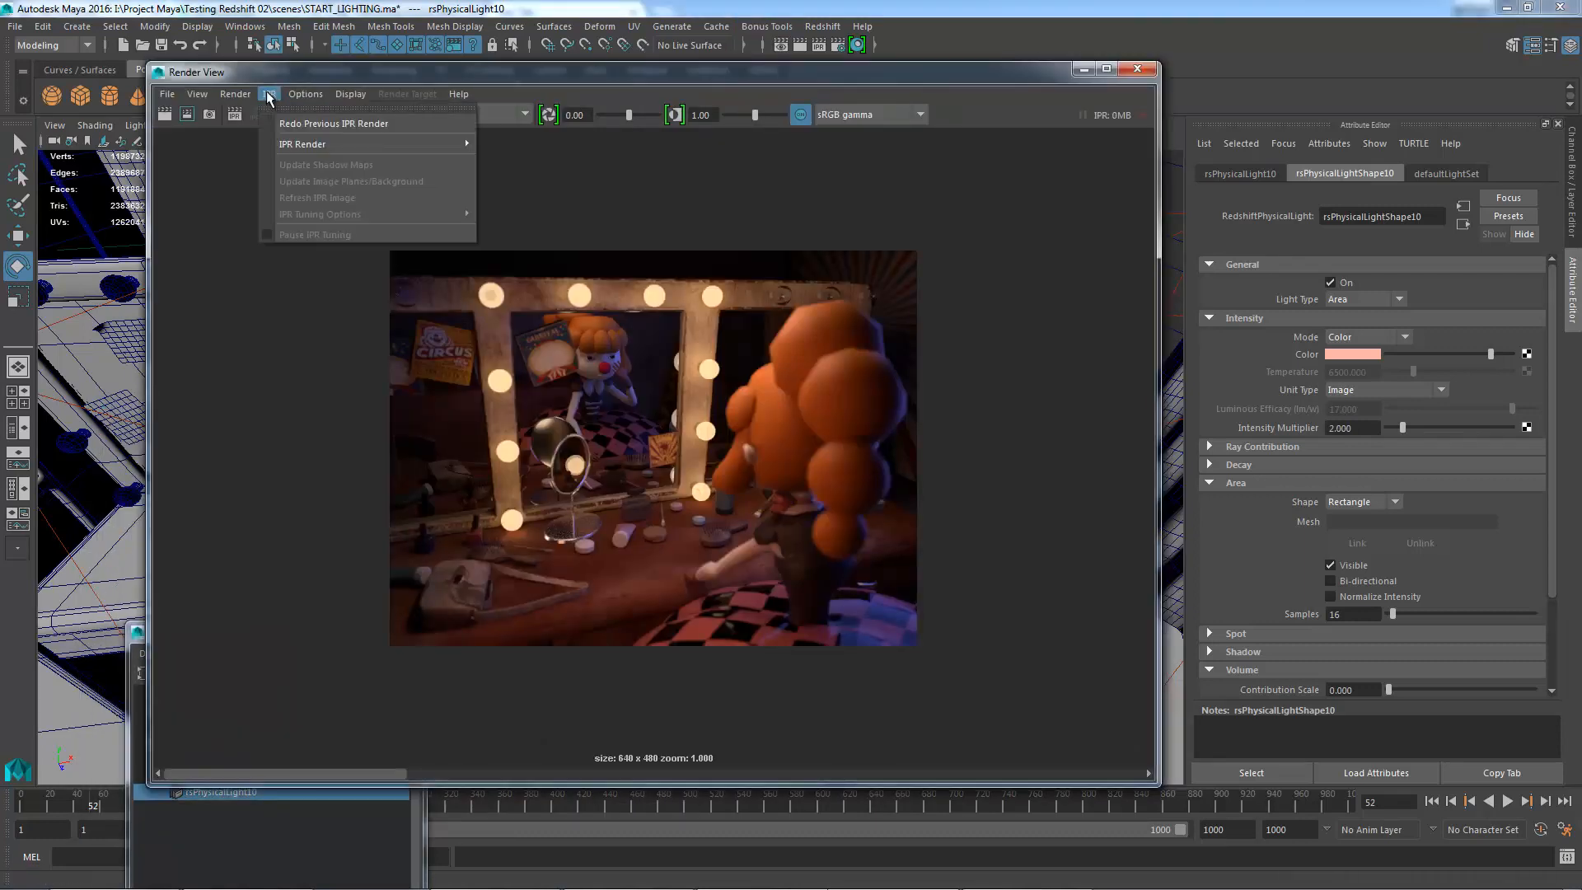
left_click(371, 78)
left_click(378, 115)
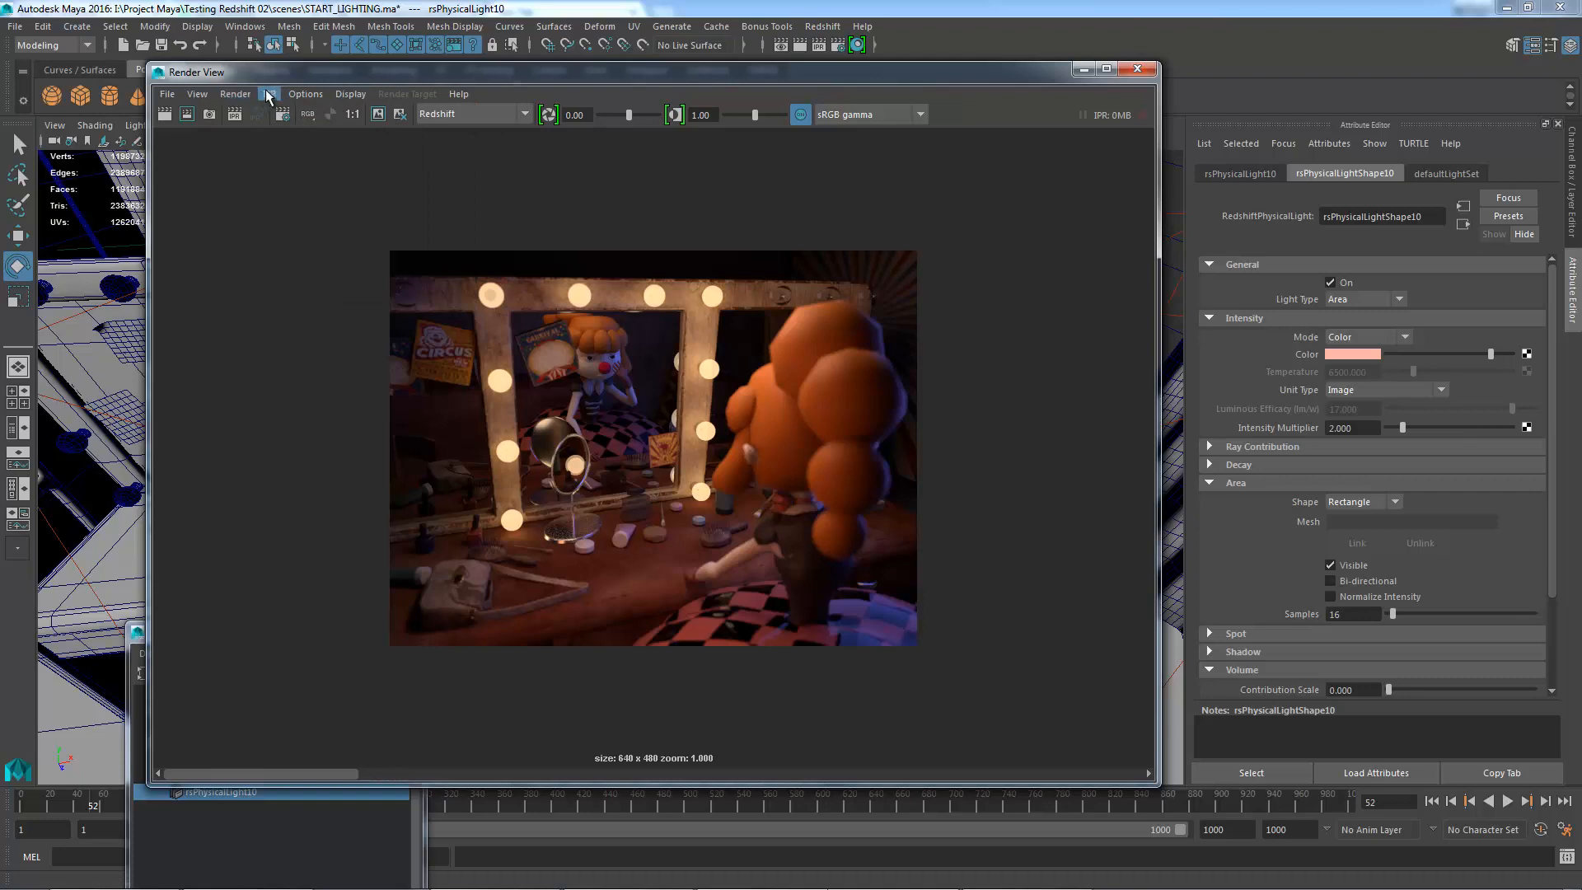
left_click(269, 96)
mouse_move(370, 145)
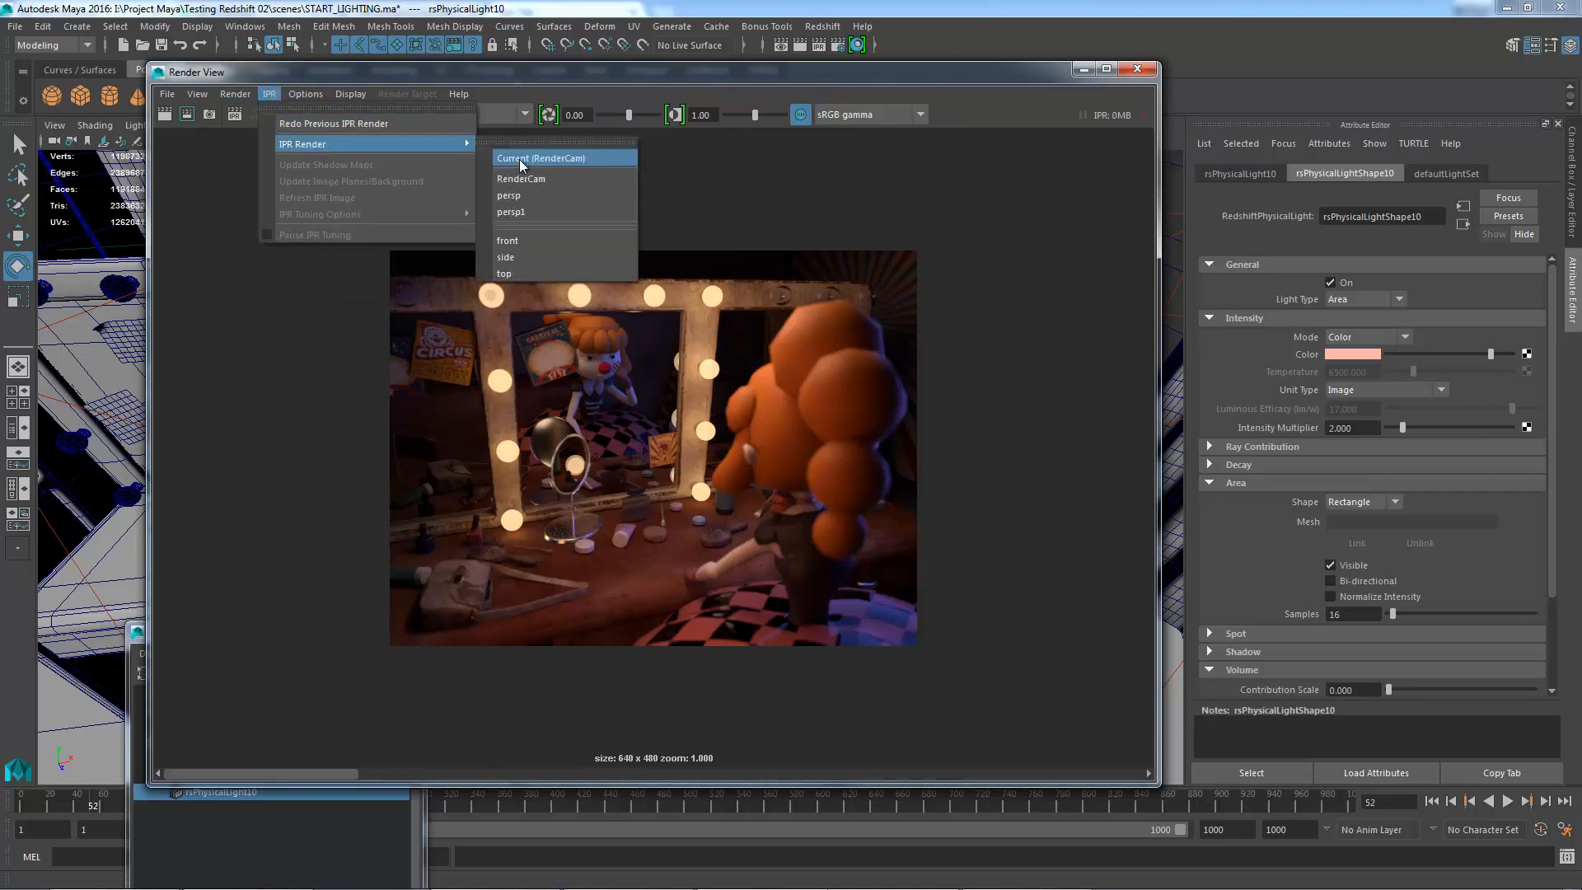
left_click(528, 179)
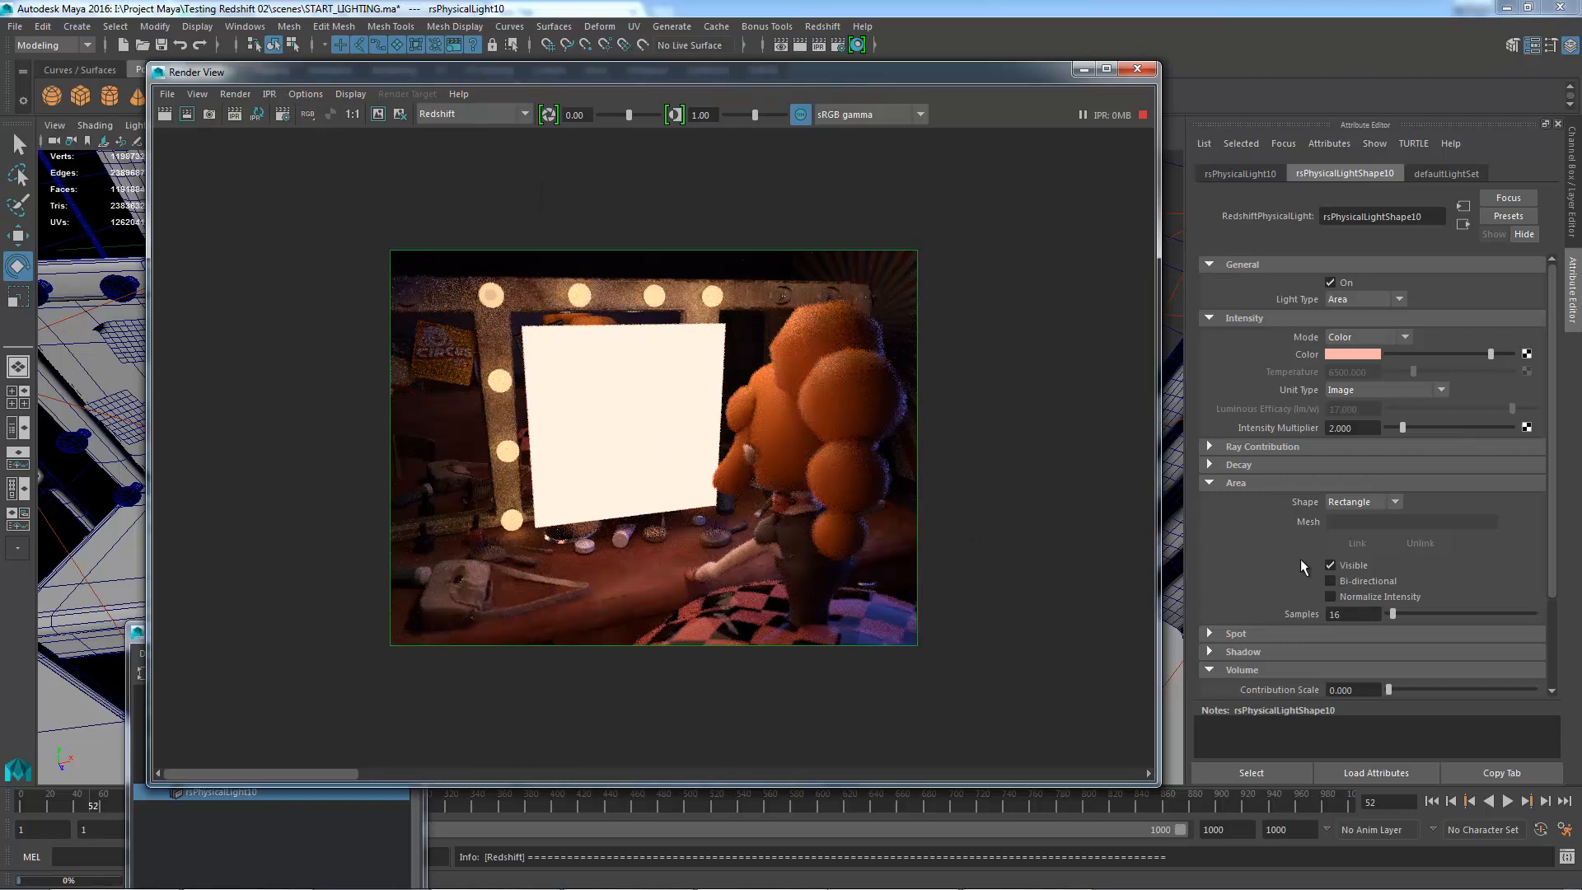
left_click(1335, 564)
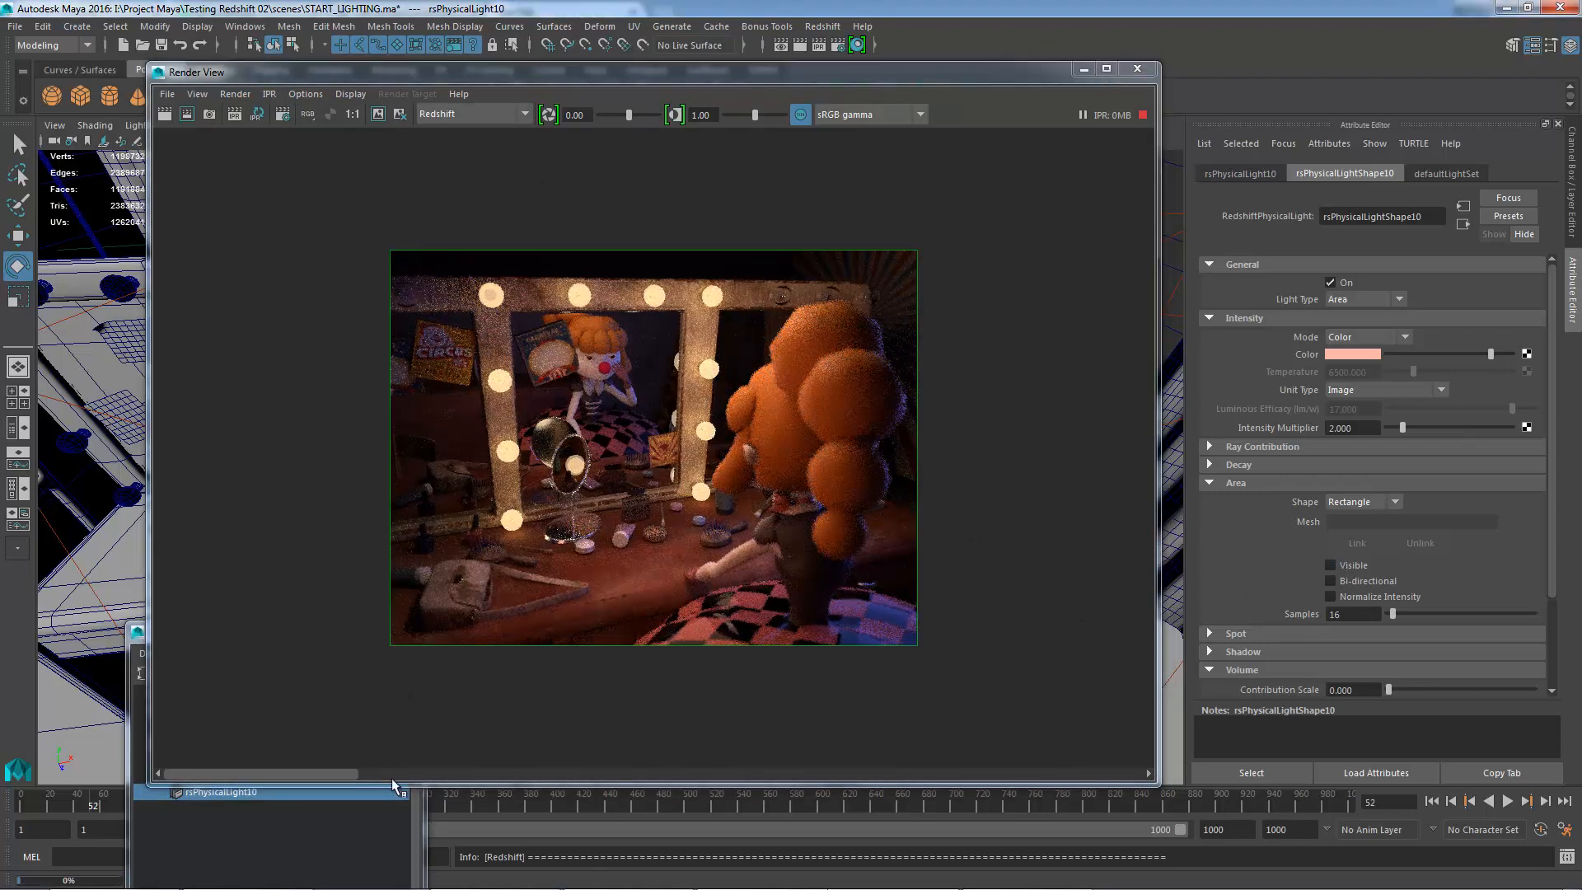
- Compare the current IPR render with the earlier stored renders to judge the salmon light's effect
left_click(423, 772)
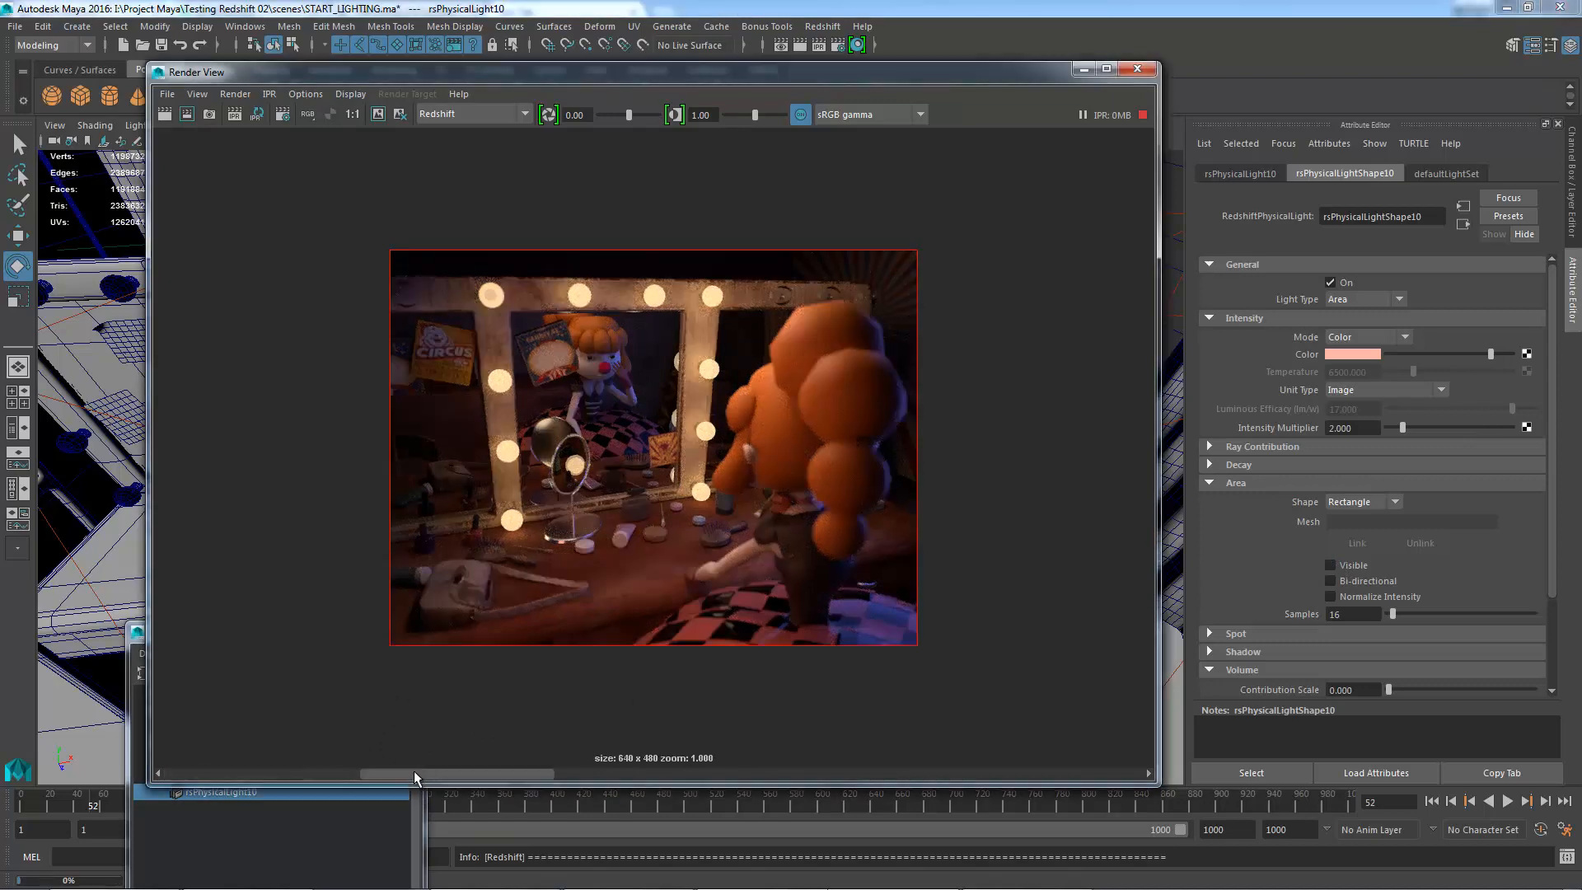
left_click(214, 773)
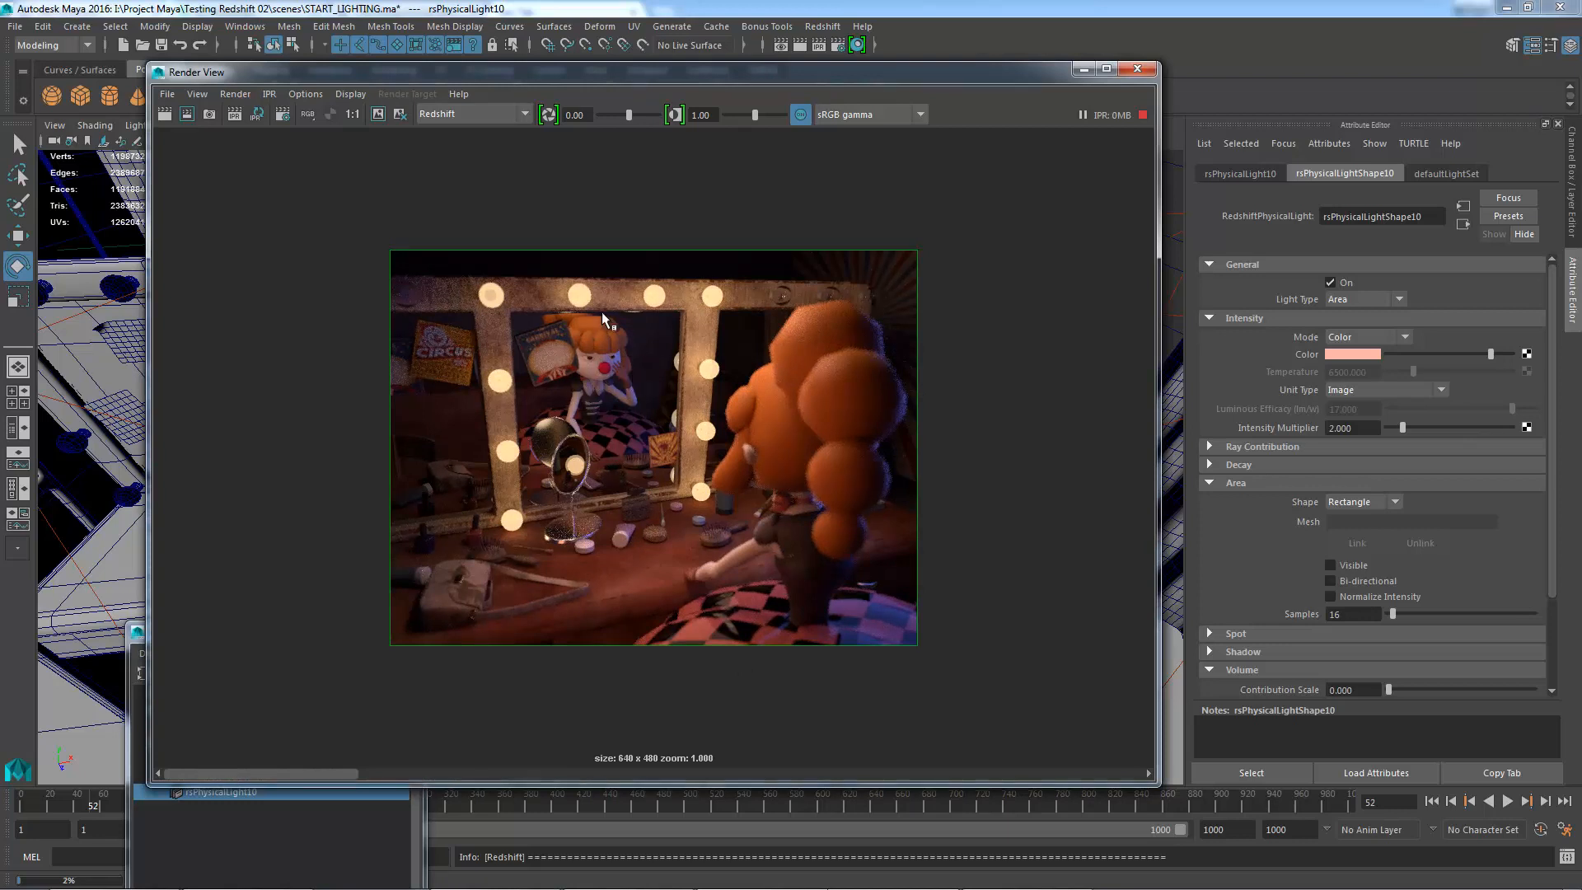
left_click(437, 774)
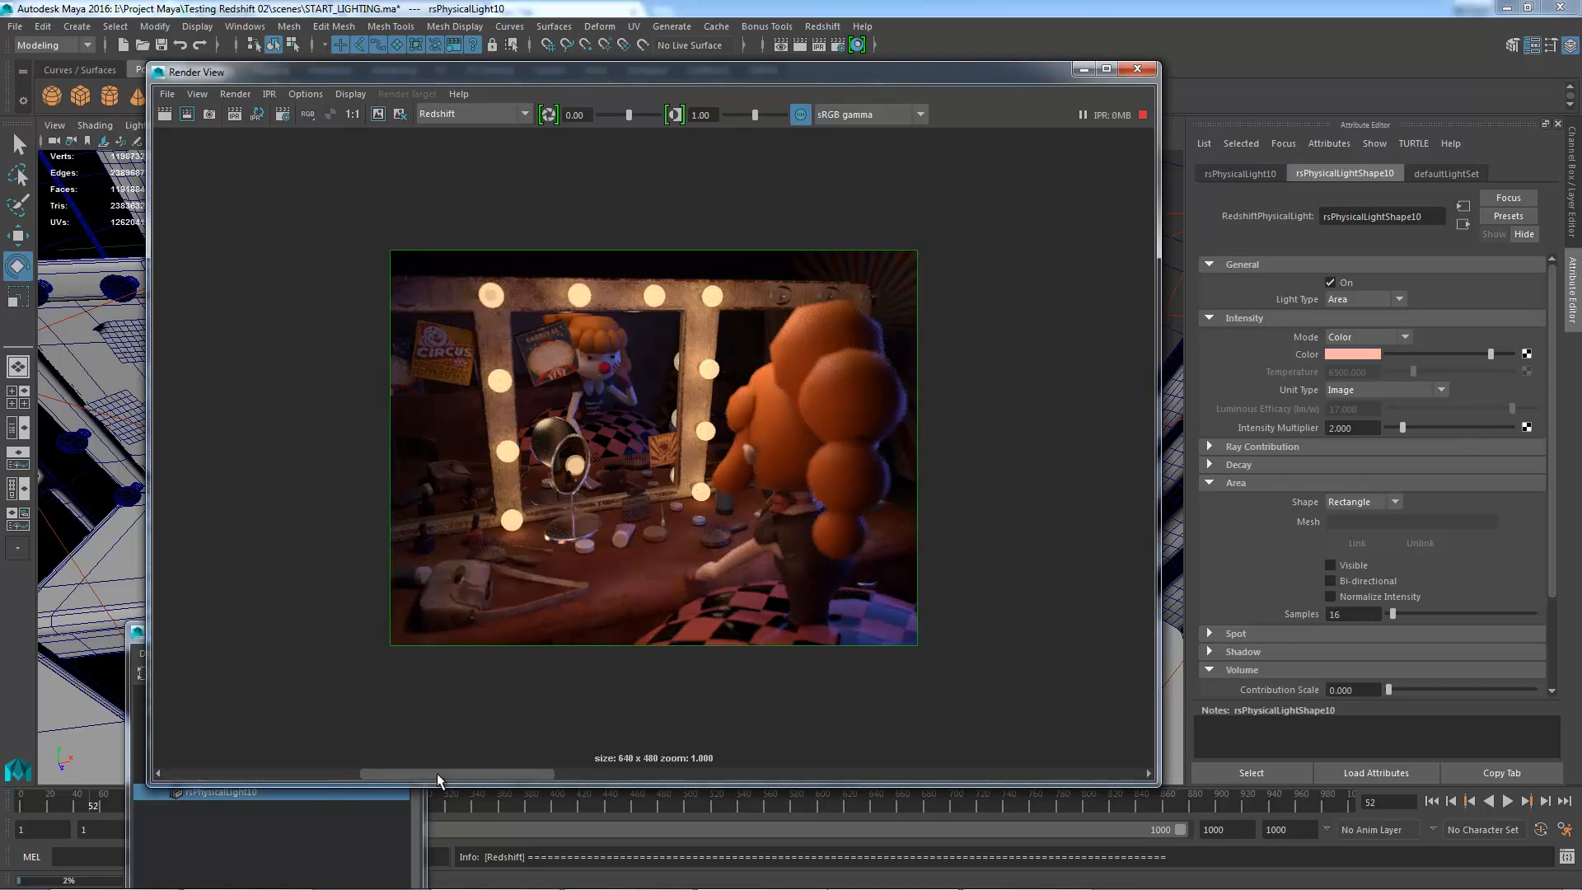
left_click(251, 775)
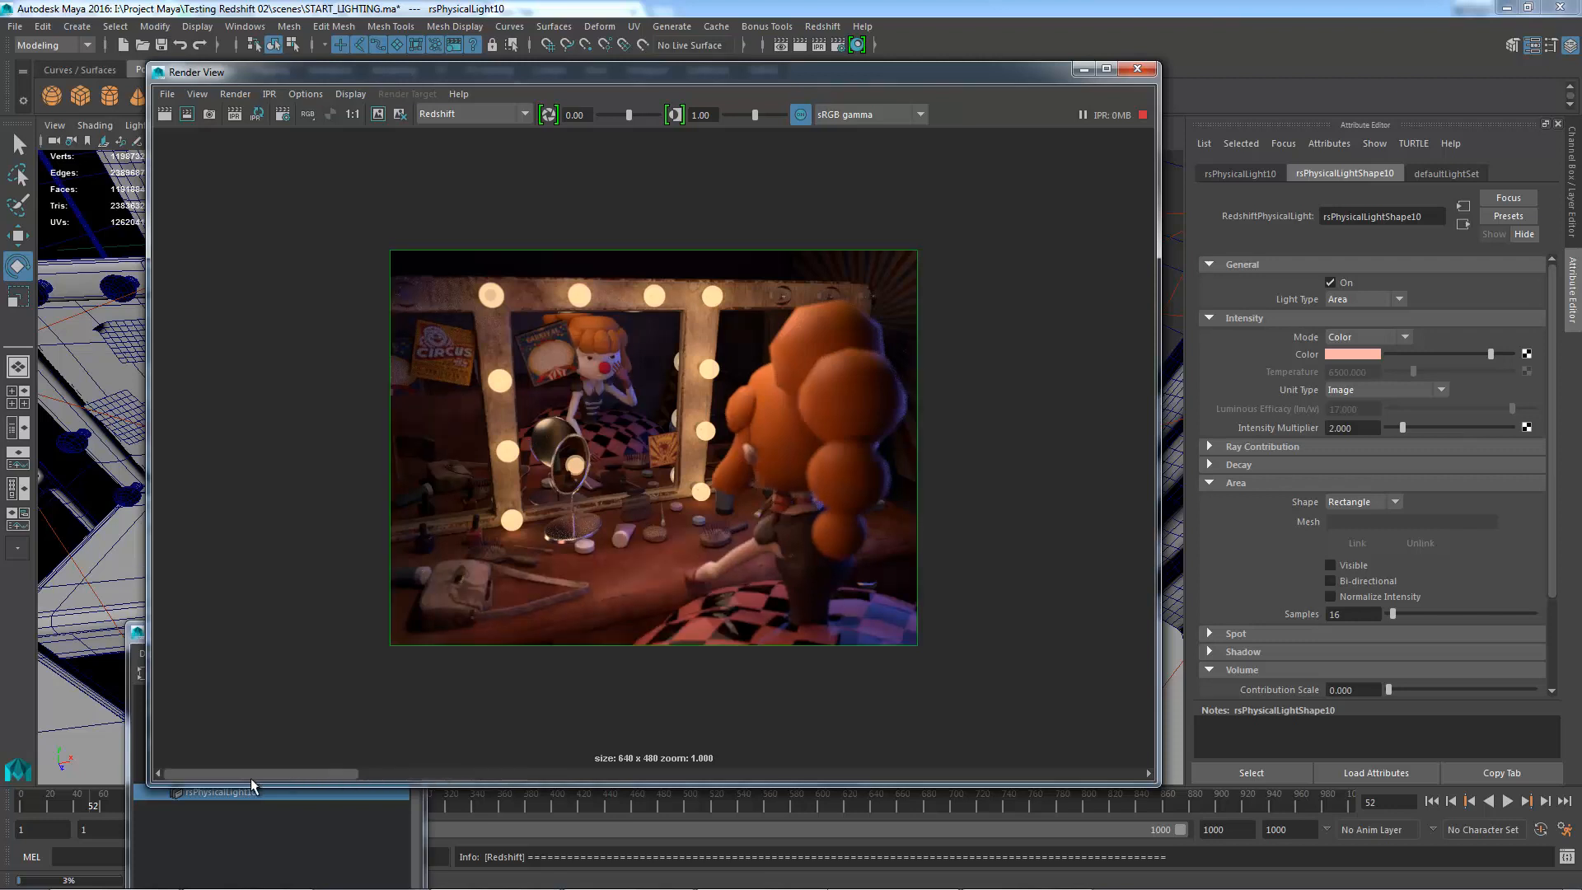
left_click_drag(285, 775, 1133, 757)
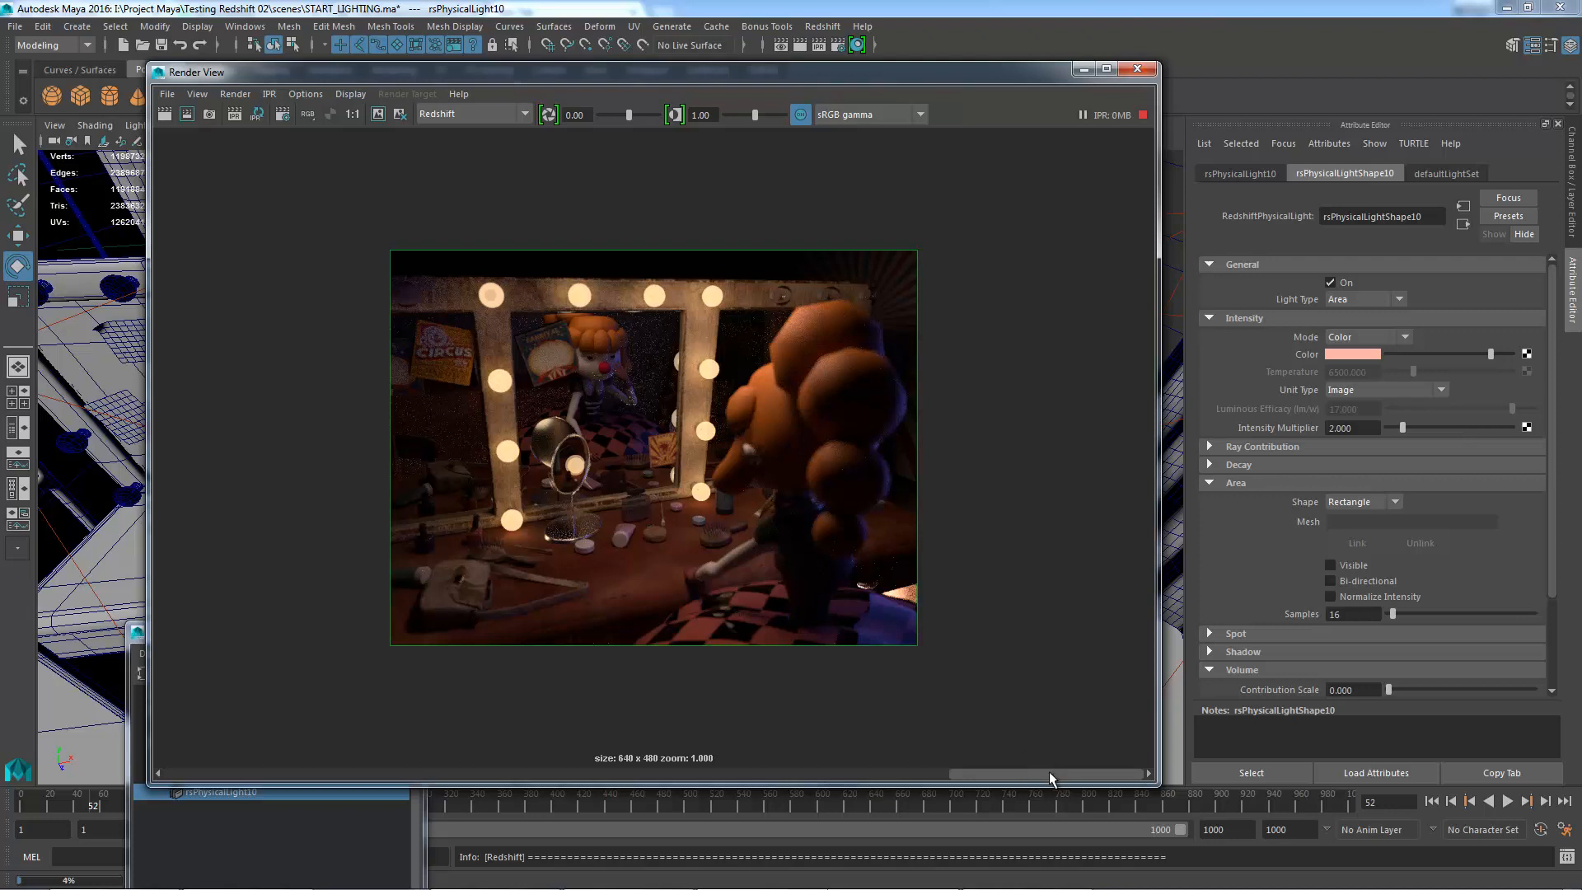
left_click_drag(1052, 773, 181, 784)
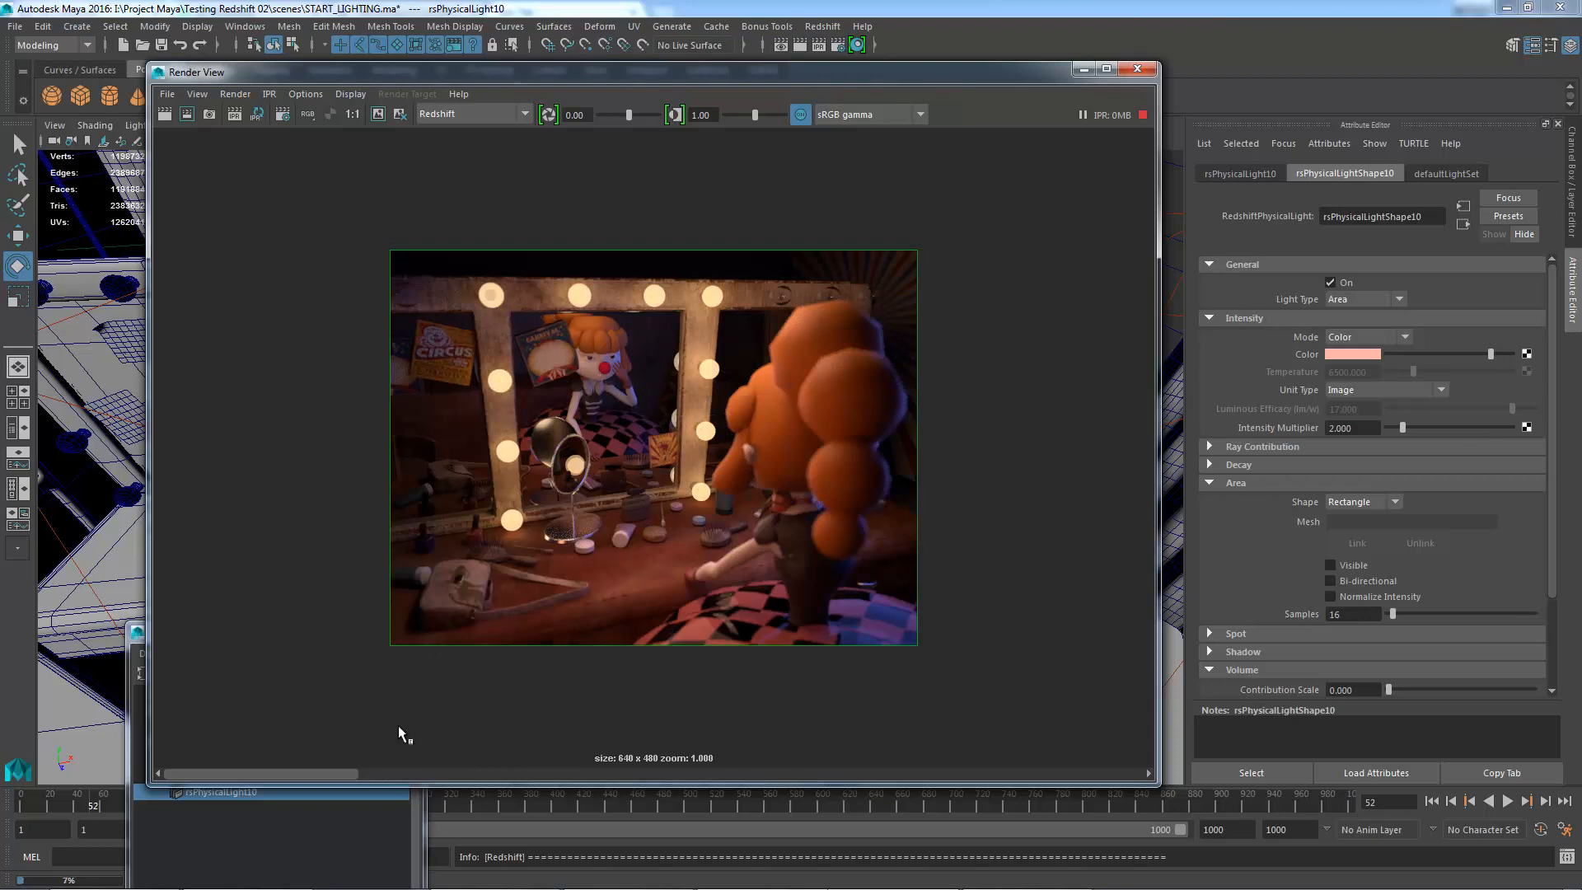
left_click(1084, 69)
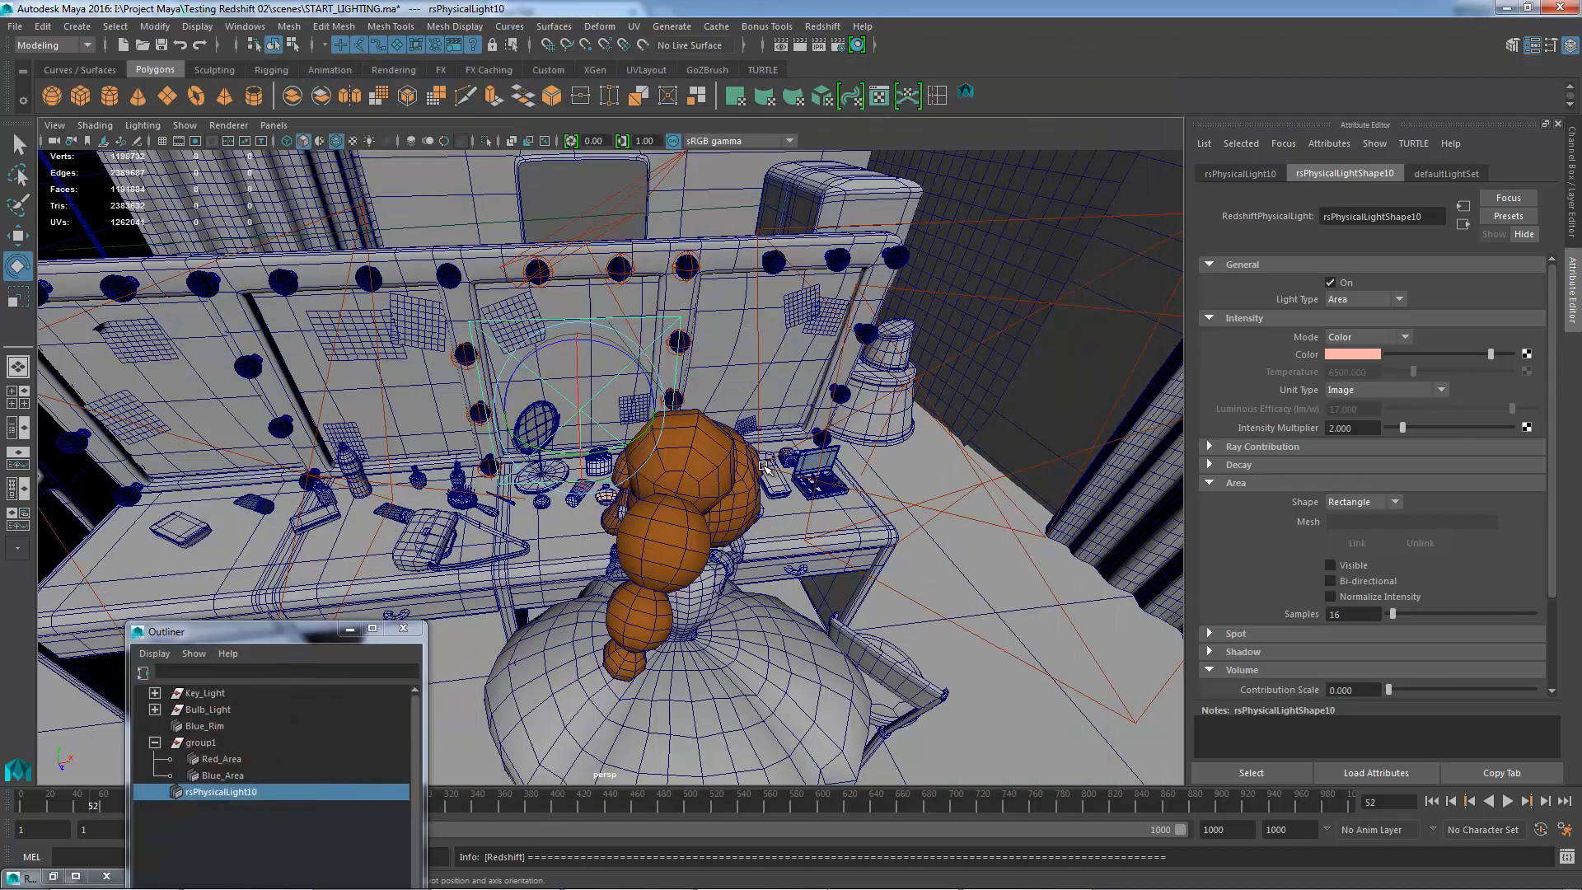
- Nudge the salmon light slightly over the tabletop in front of the mirror, check the IPR render and end it
left_click_drag(626, 461, 756, 550, "alt")
key("w")
left_click_drag(652, 491, 645, 501)
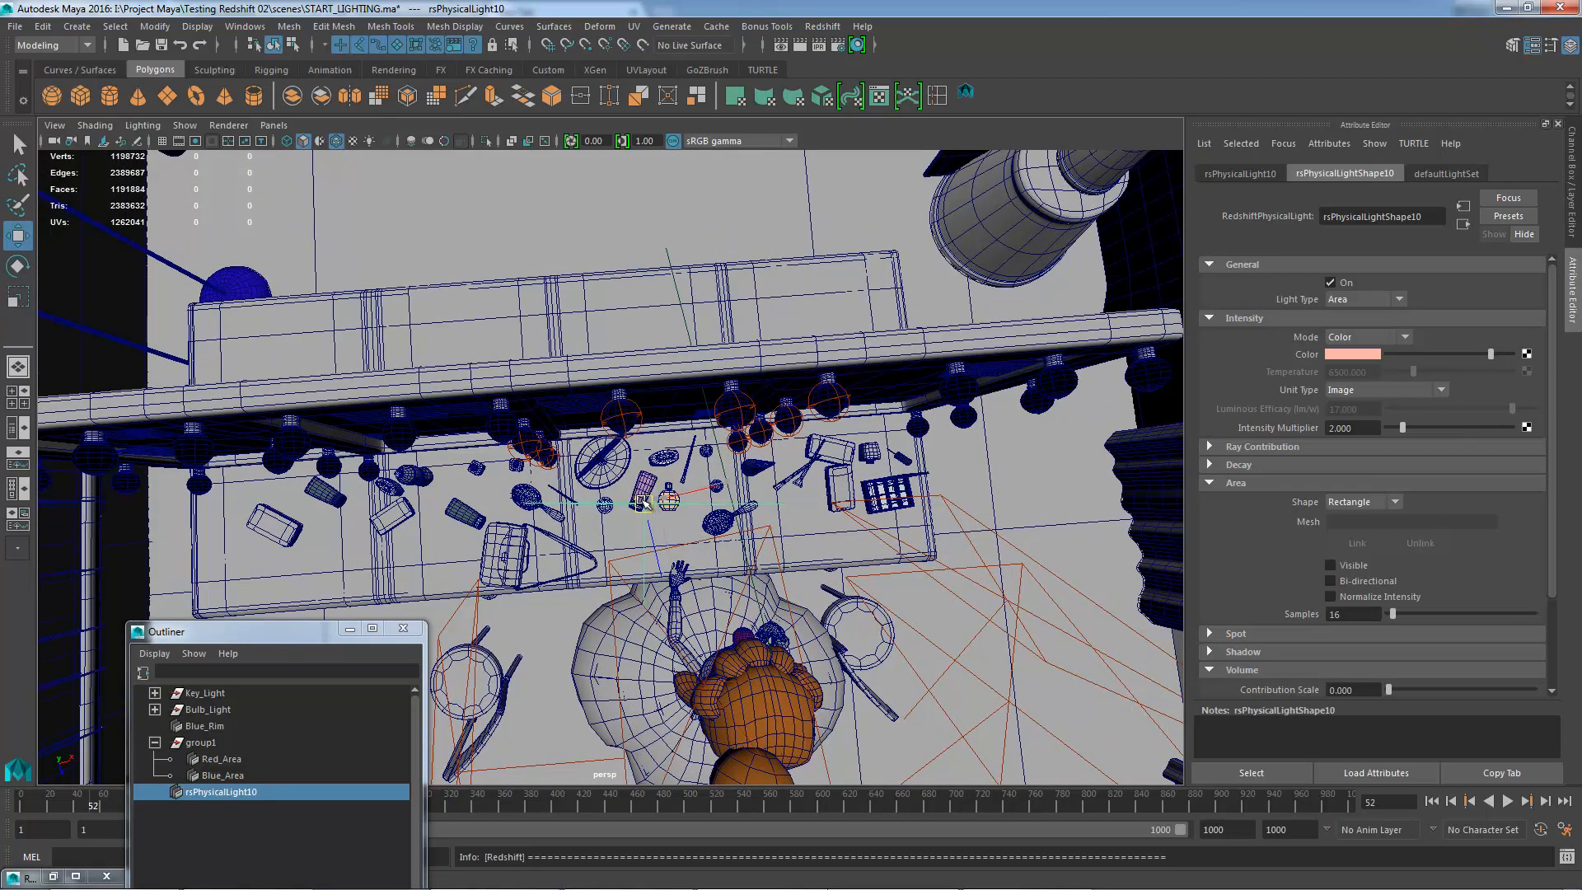
key("e")
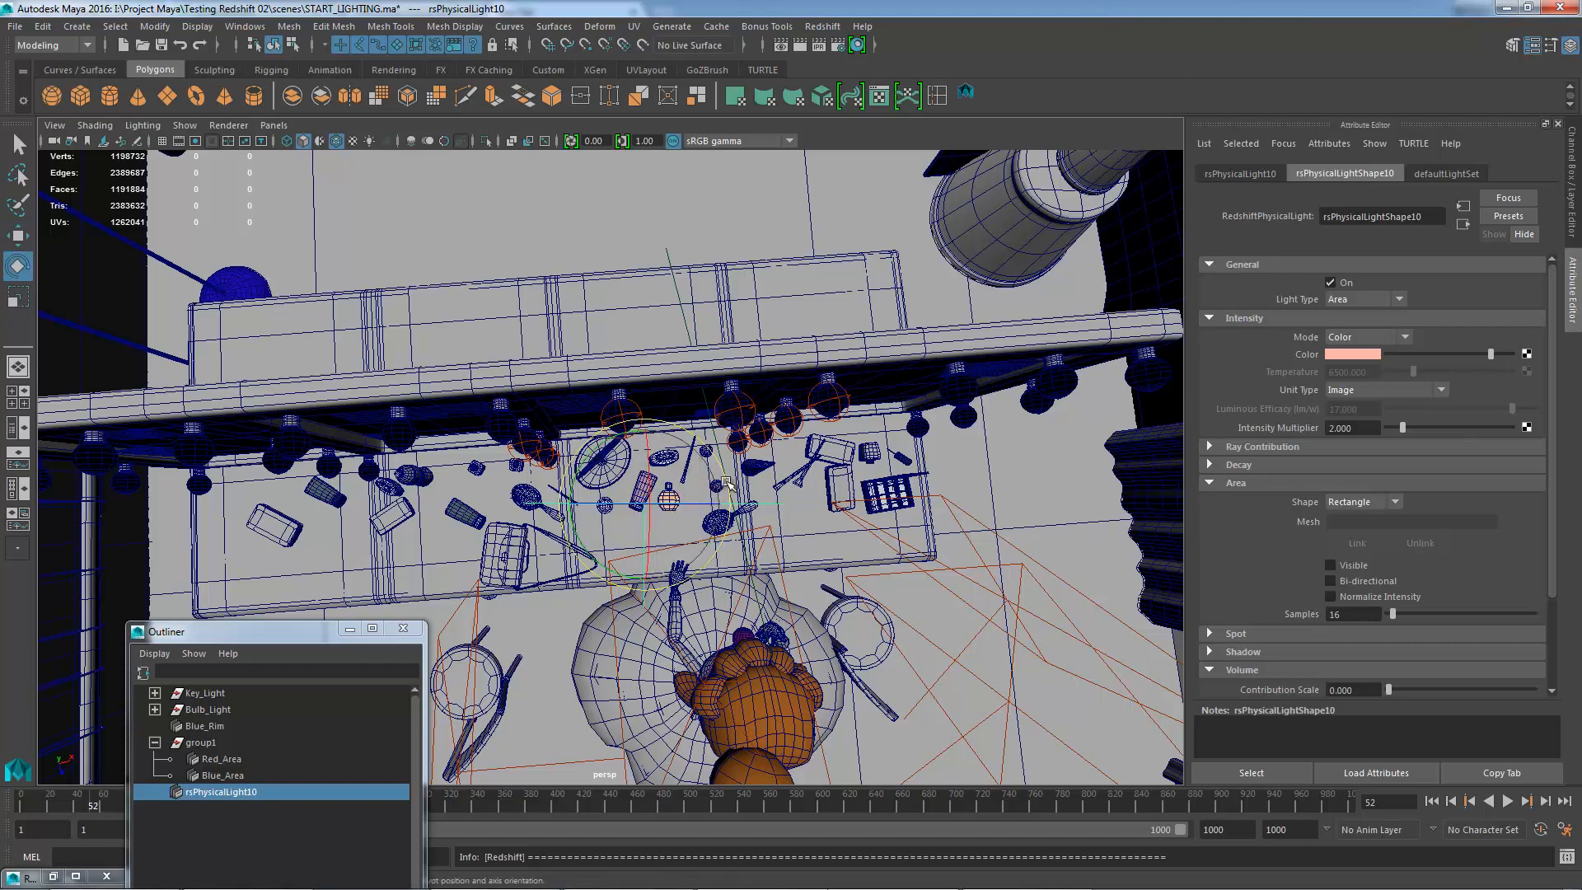
key("w")
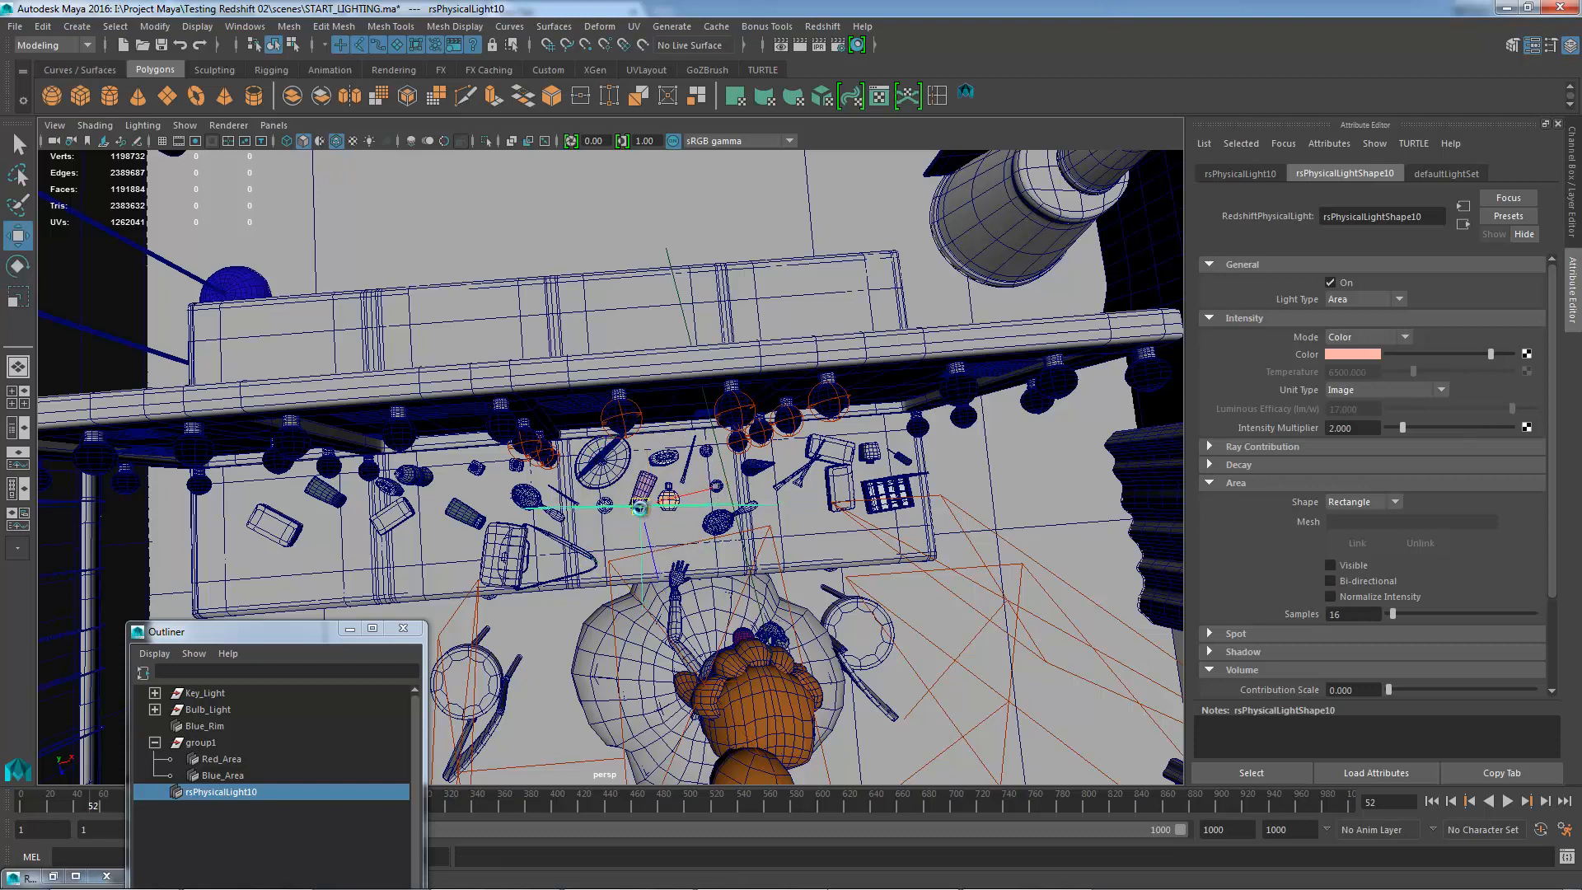
left_click(783, 46)
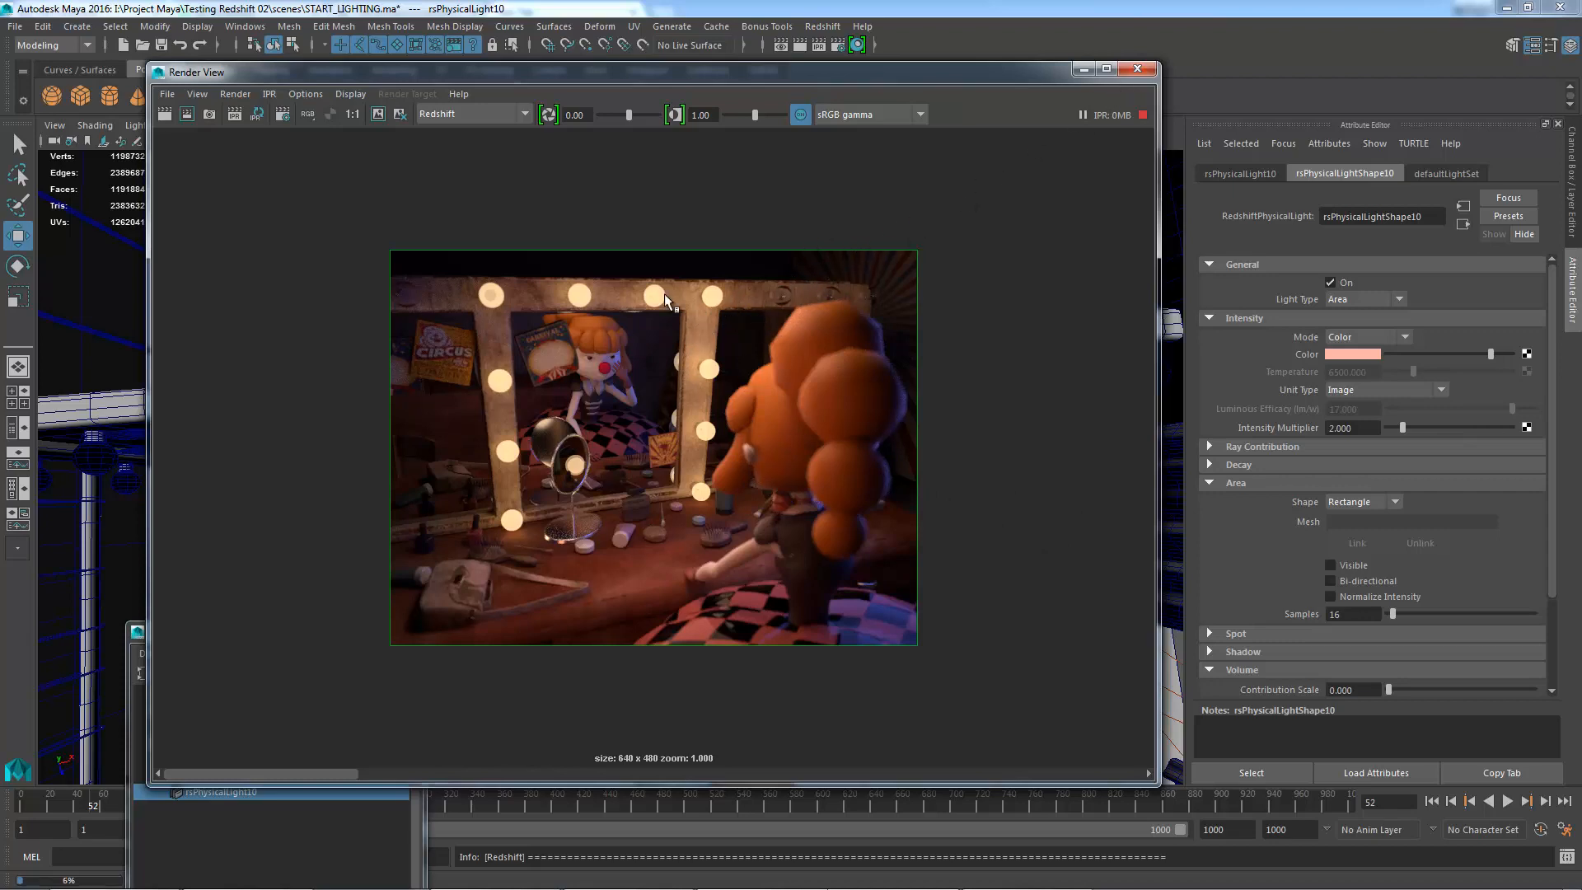
left_click(1146, 71)
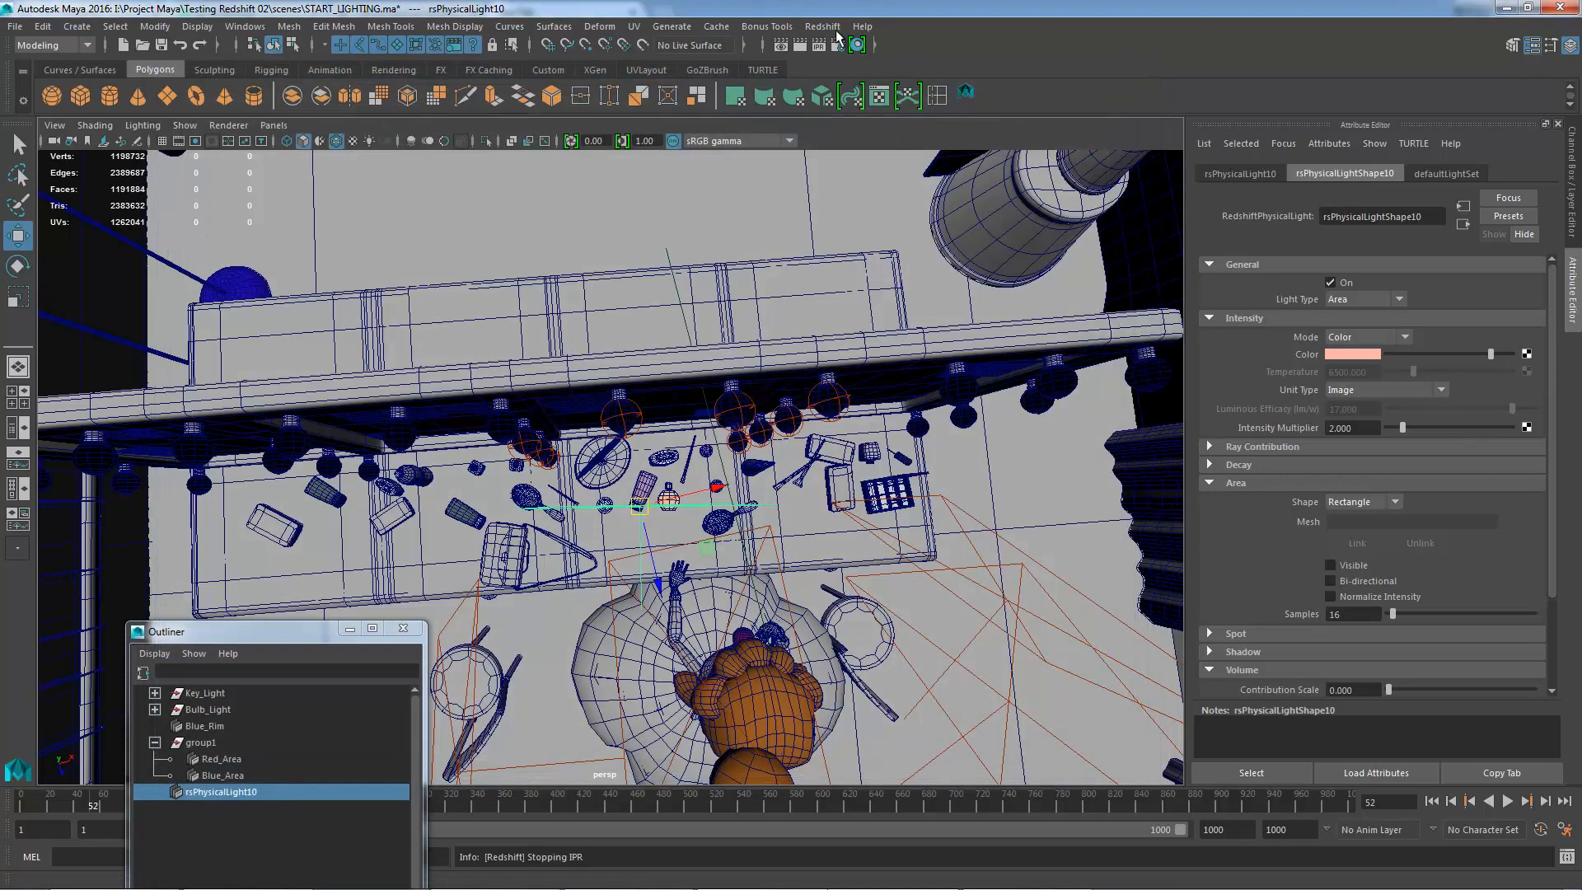
- Create another Redshift physical light and frame it in wireframe display
left_click(823, 25)
mouse_move(884, 66)
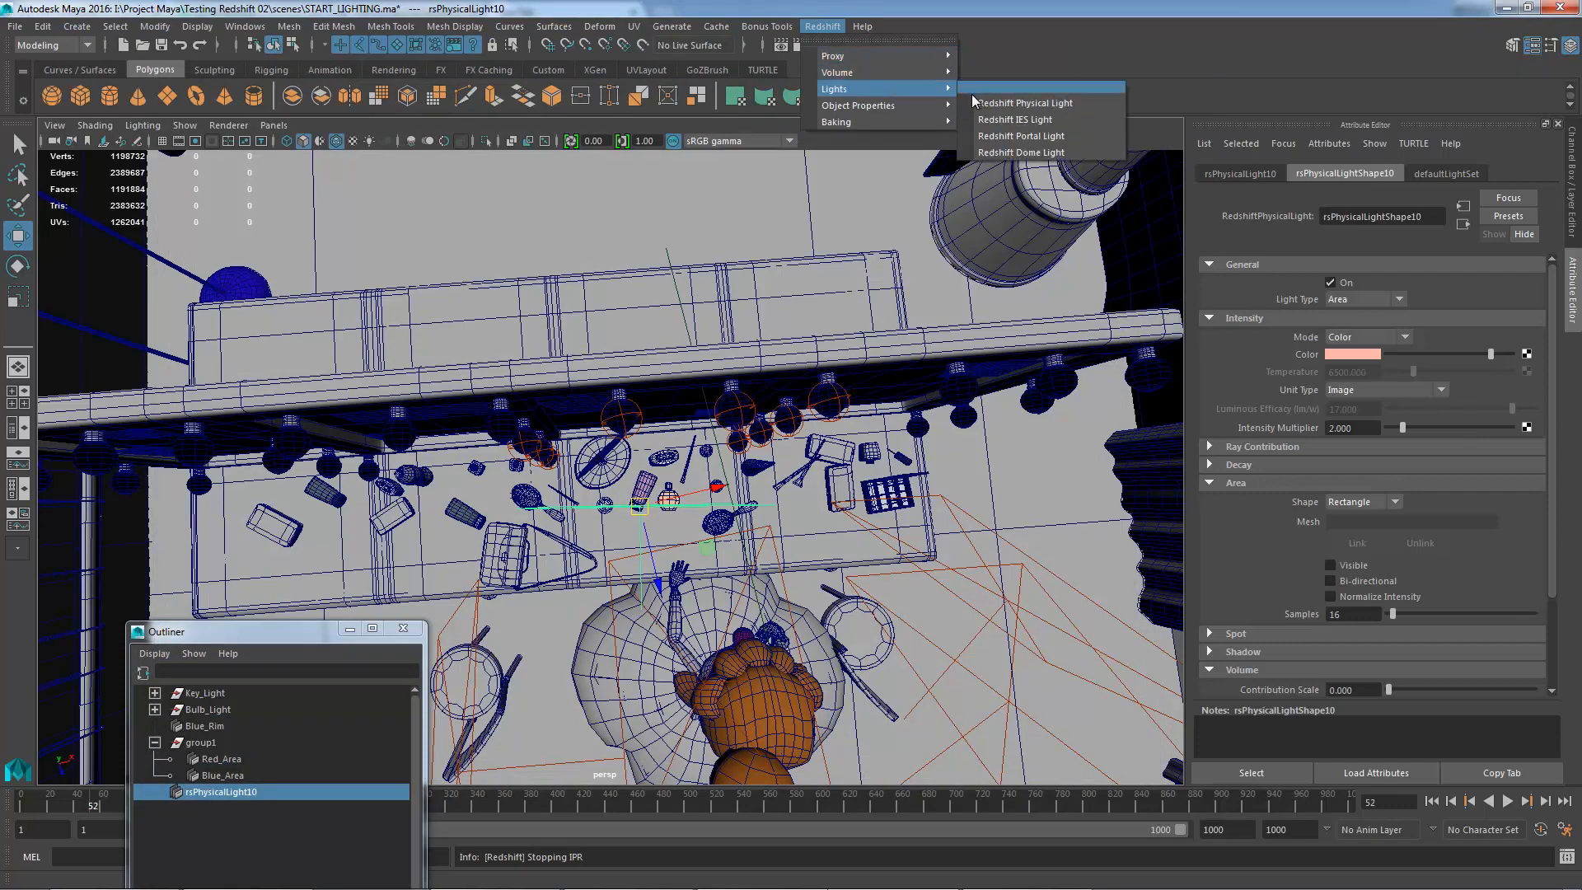
left_click(1025, 103)
key("f")
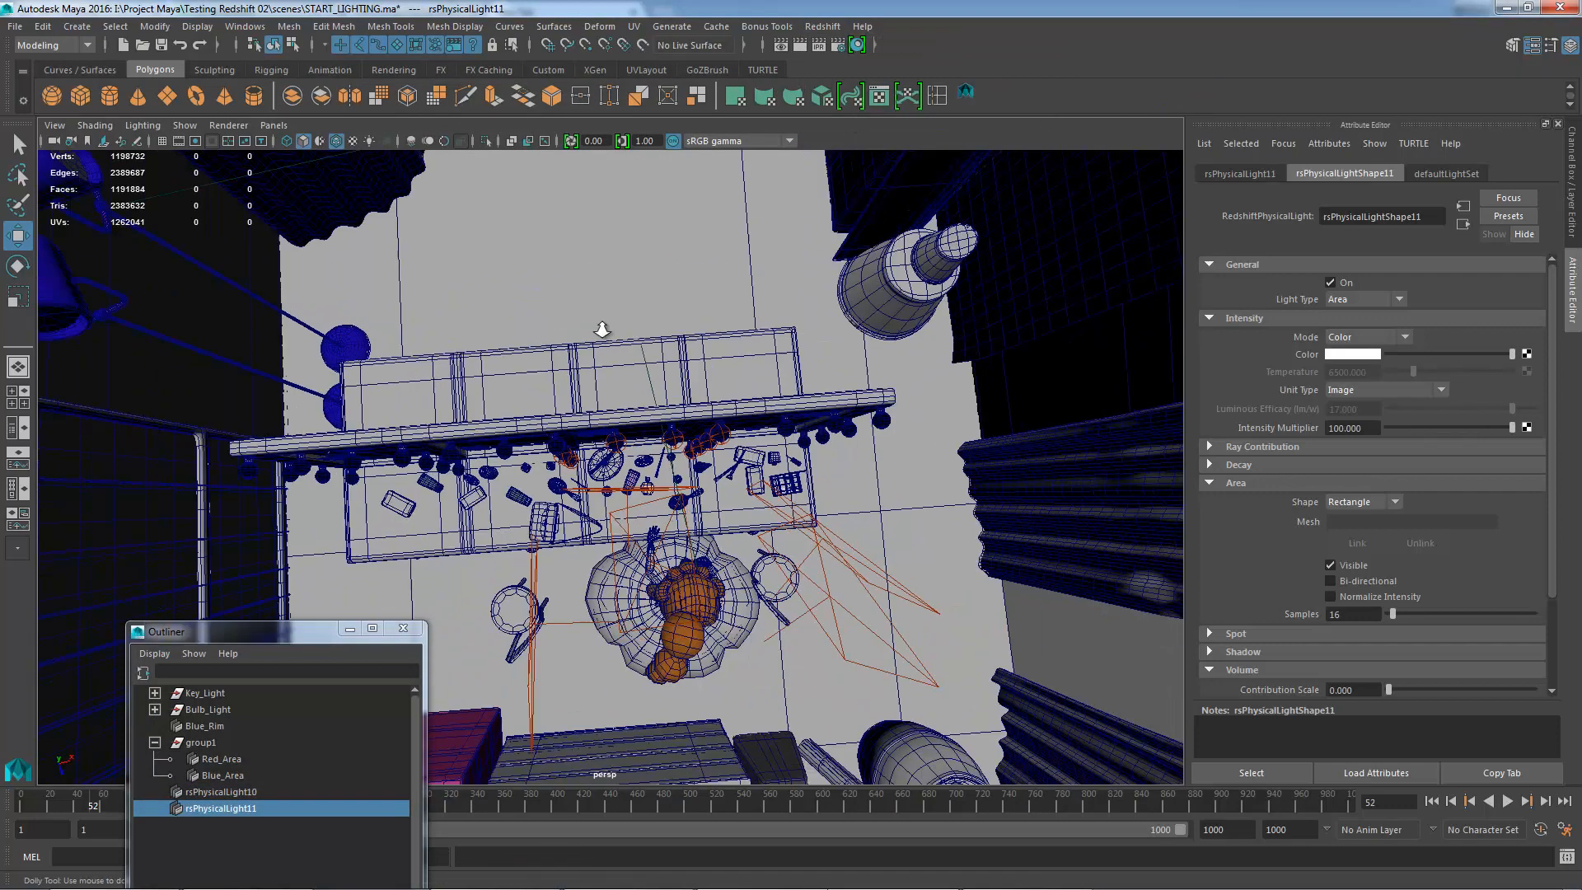
key("4")
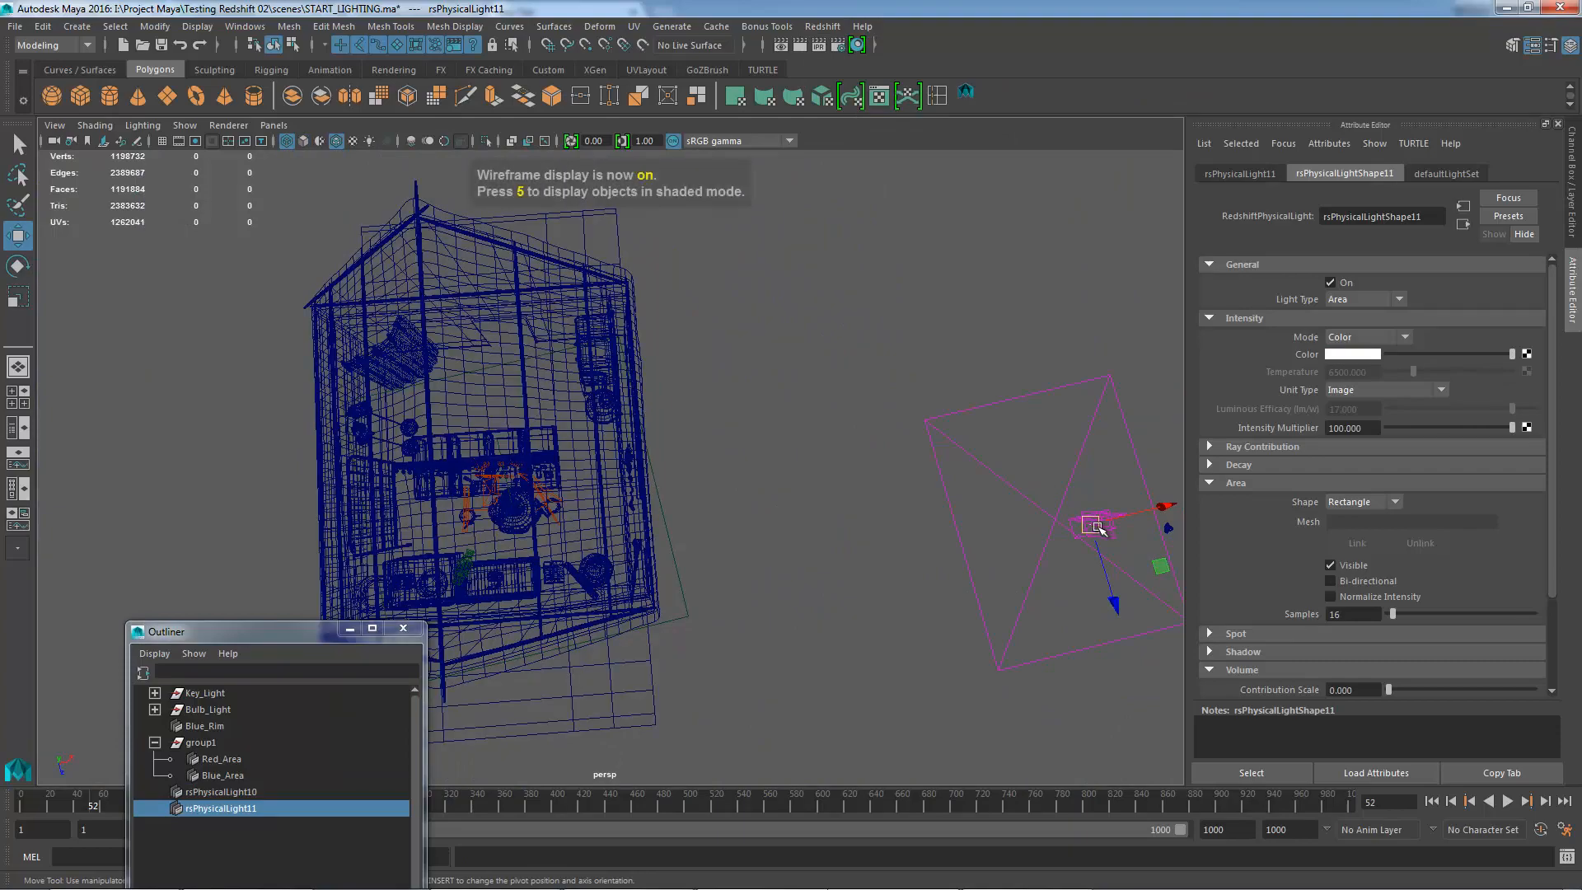
key("f")
- Place the new area light behind the clown, scale it up, and check the last render for reference
right_click_drag(677, 507, 699, 473, "alt")
key("r")
left_click_drag(607, 469, 921, 514)
left_click_drag(916, 509, 921, 474, "alt")
middle_click_drag(910, 461, 923, 505, "alt")
left_click(781, 45)
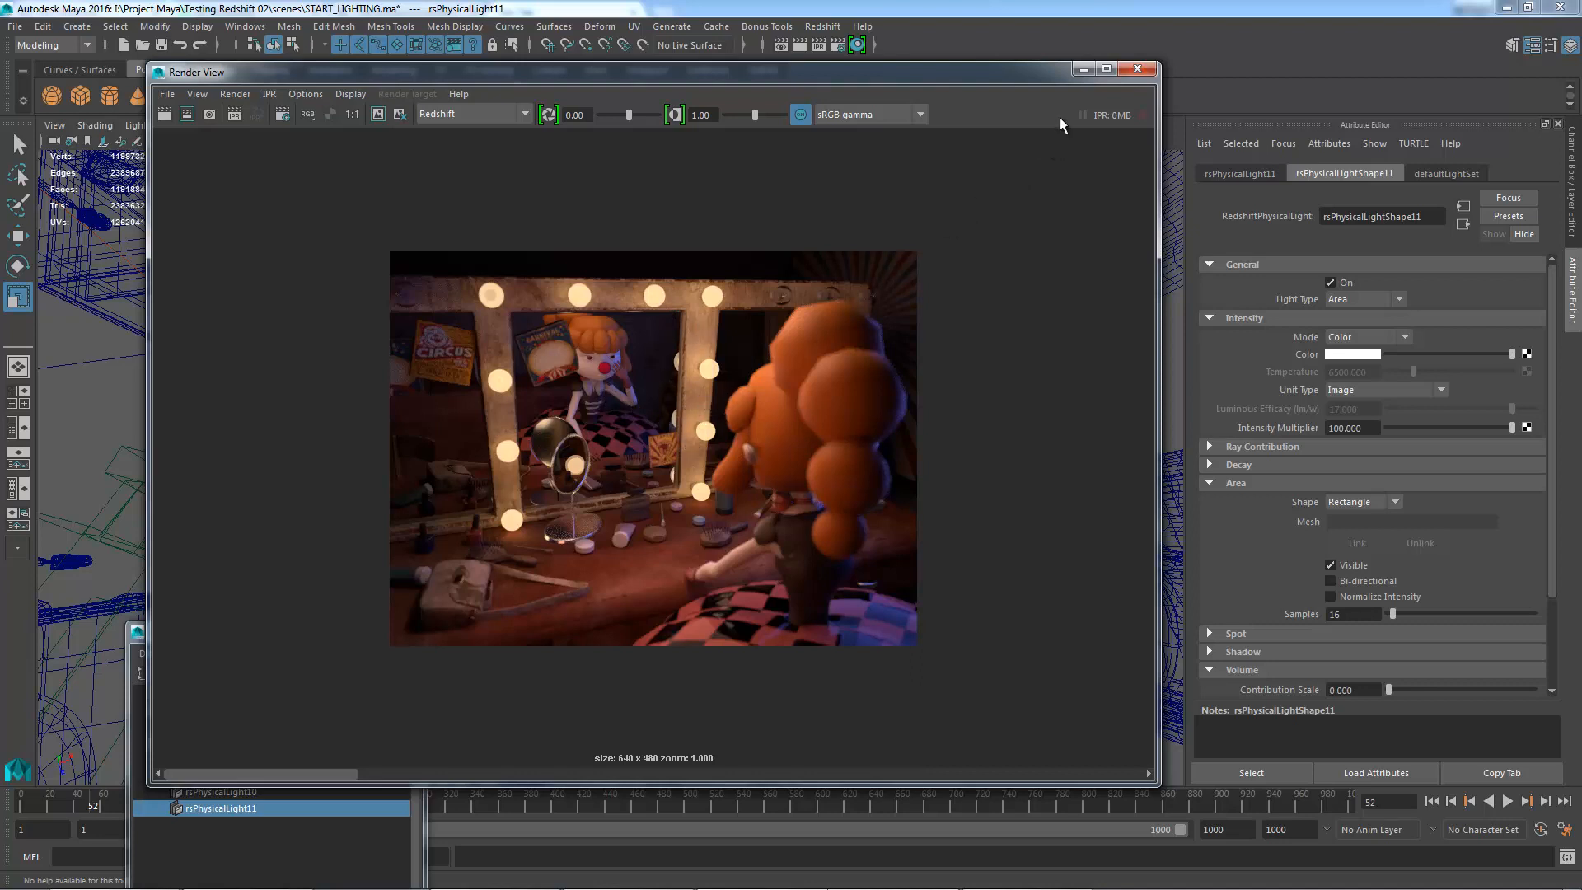
left_click(1085, 70)
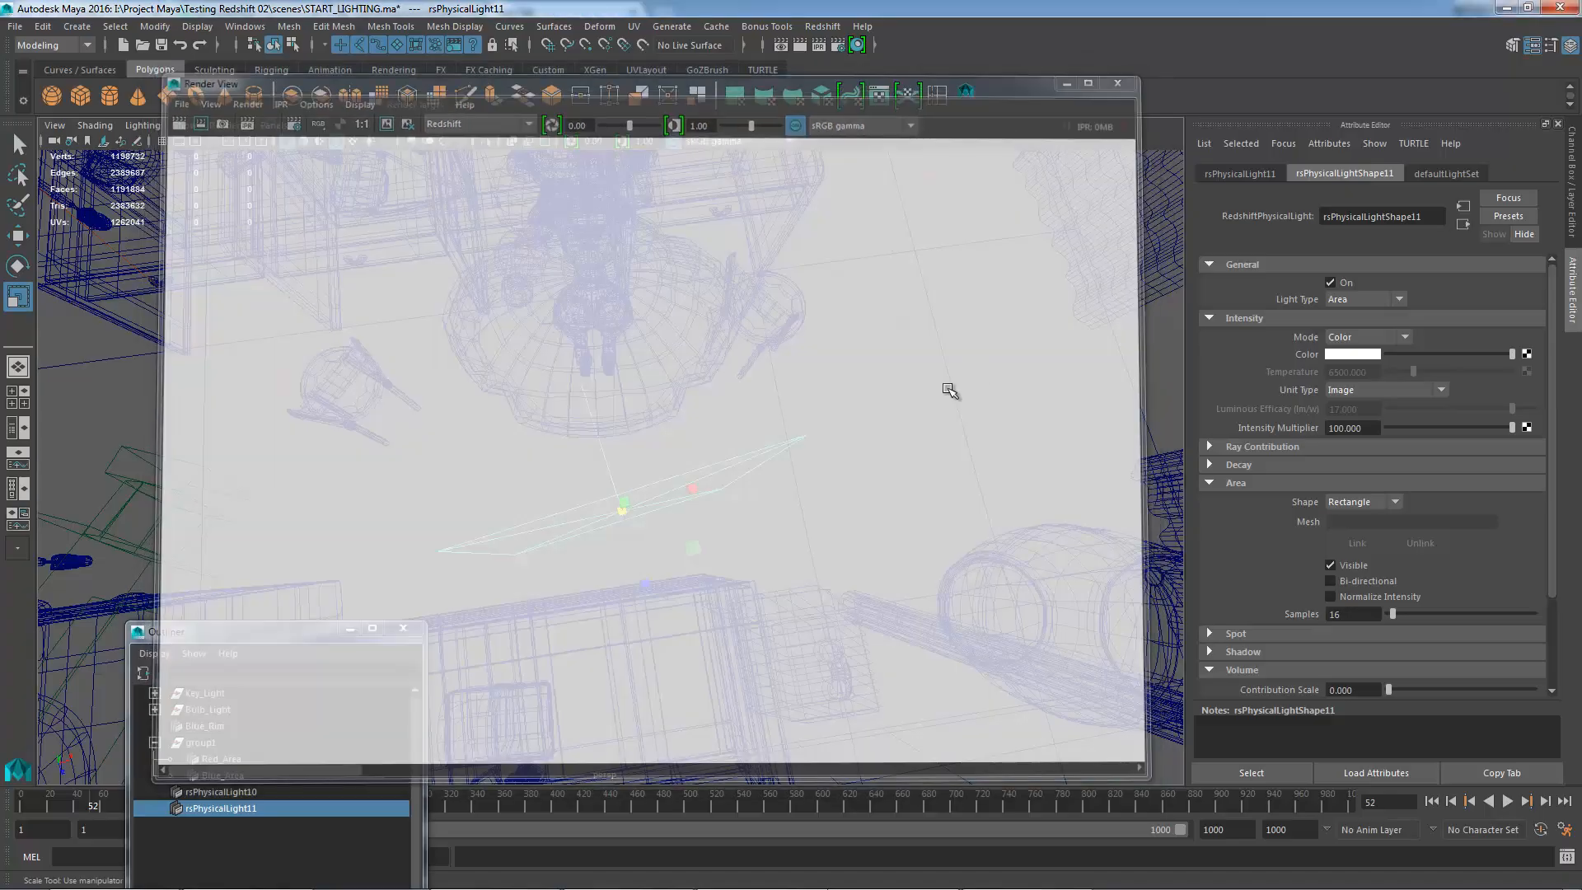
- Rotate the new area light behind the clown so that it faces her back and the mirror
key("e")
left_click_drag(714, 510, 674, 264, "alt")
key("w")
middle_click_drag(655, 412, 639, 462, "alt")
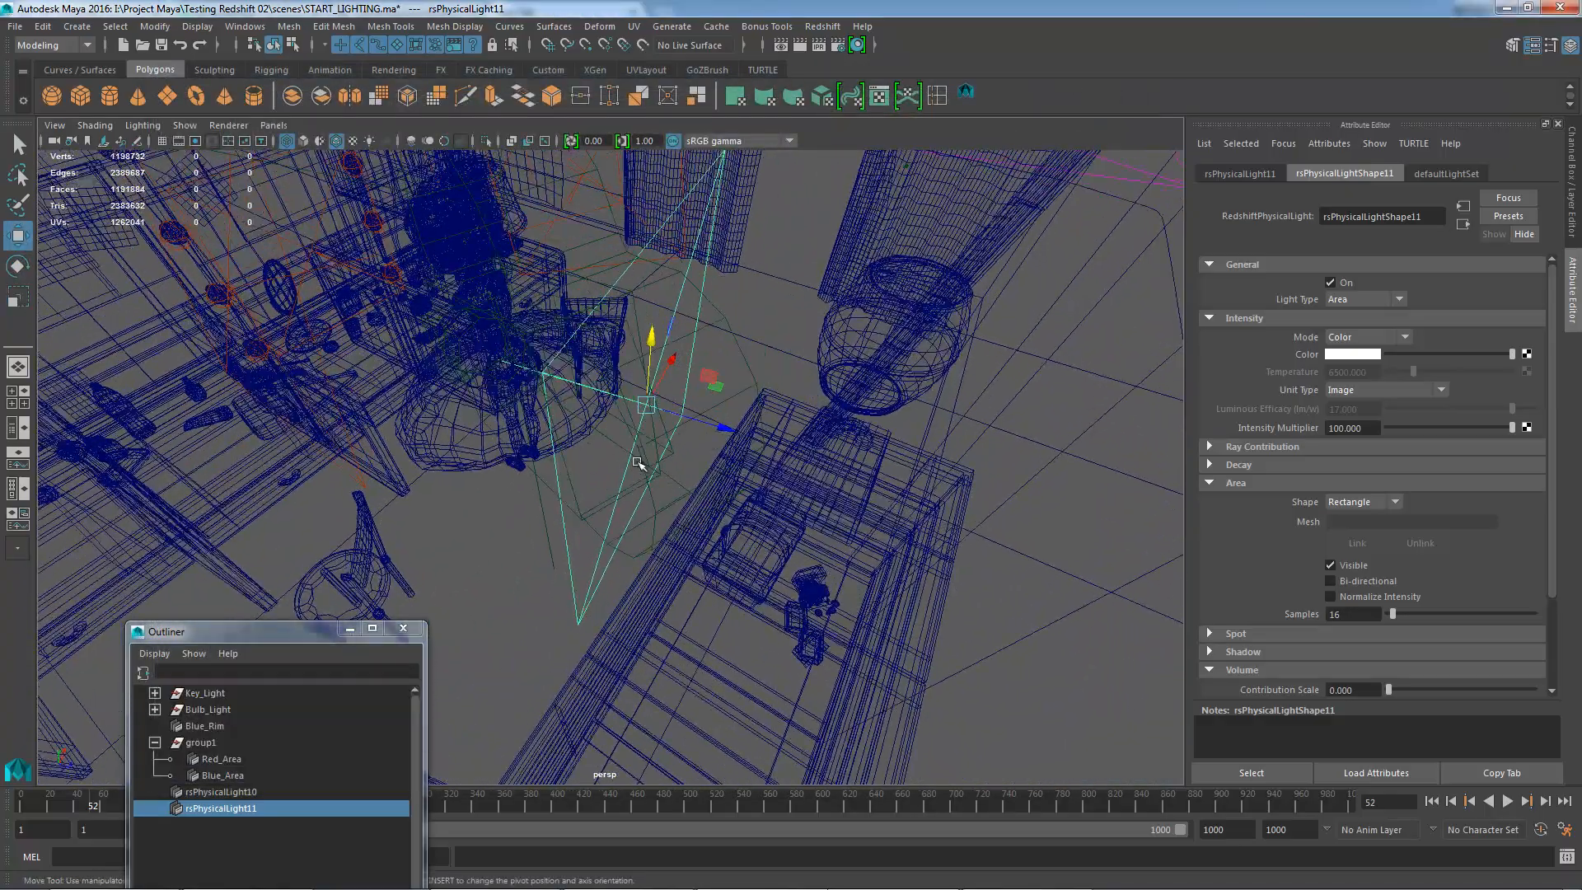
key("e")
left_click_drag(635, 462, 715, 435)
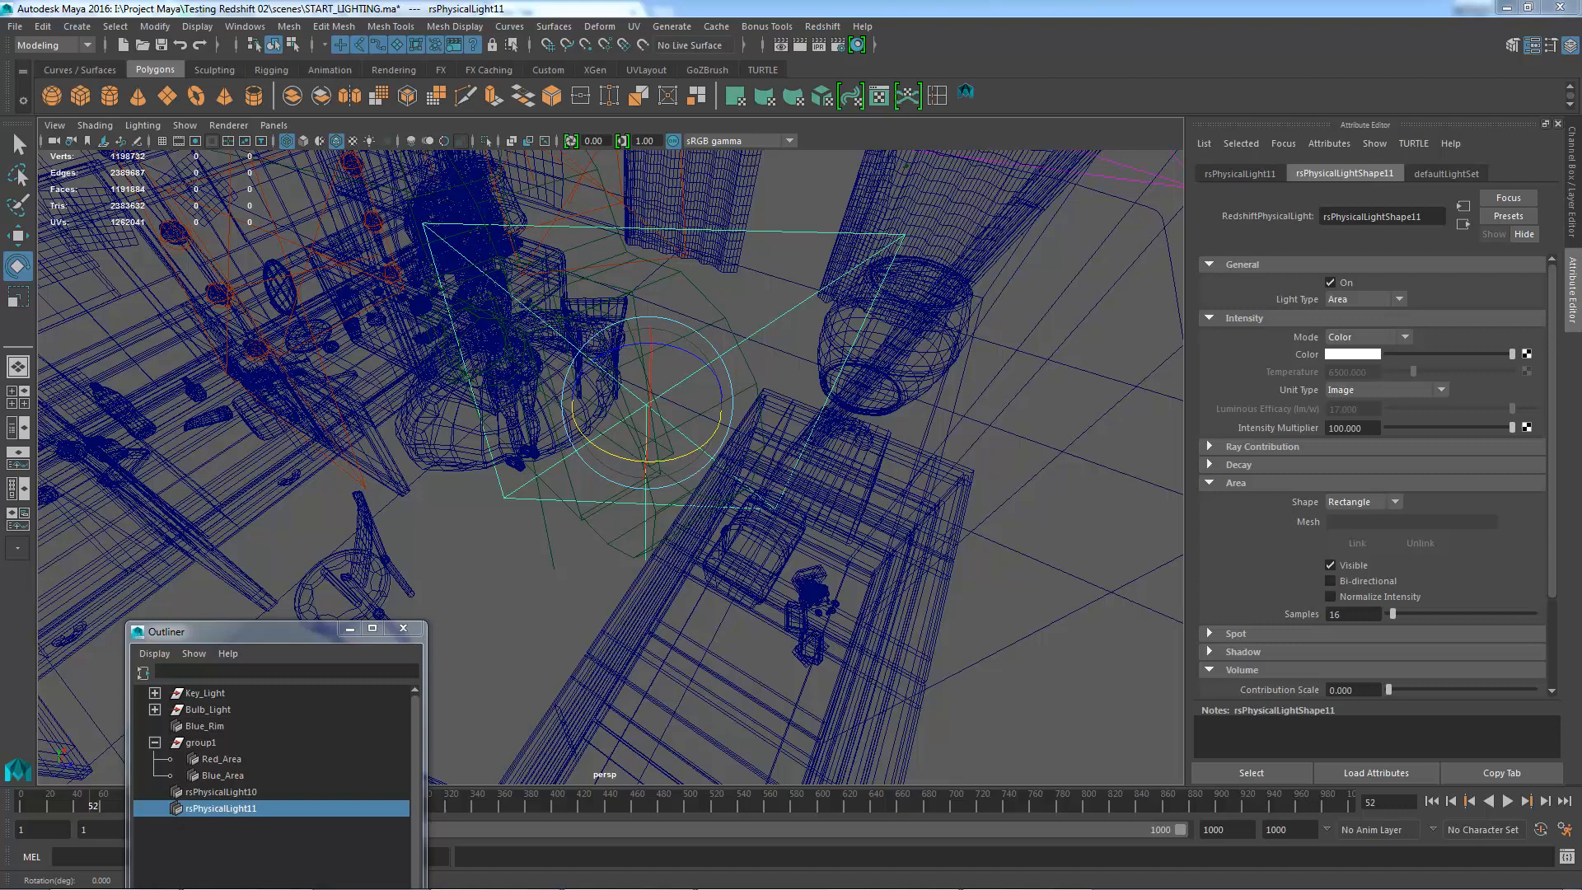
left_click_drag(1071, 399, 823, 426, "alt")
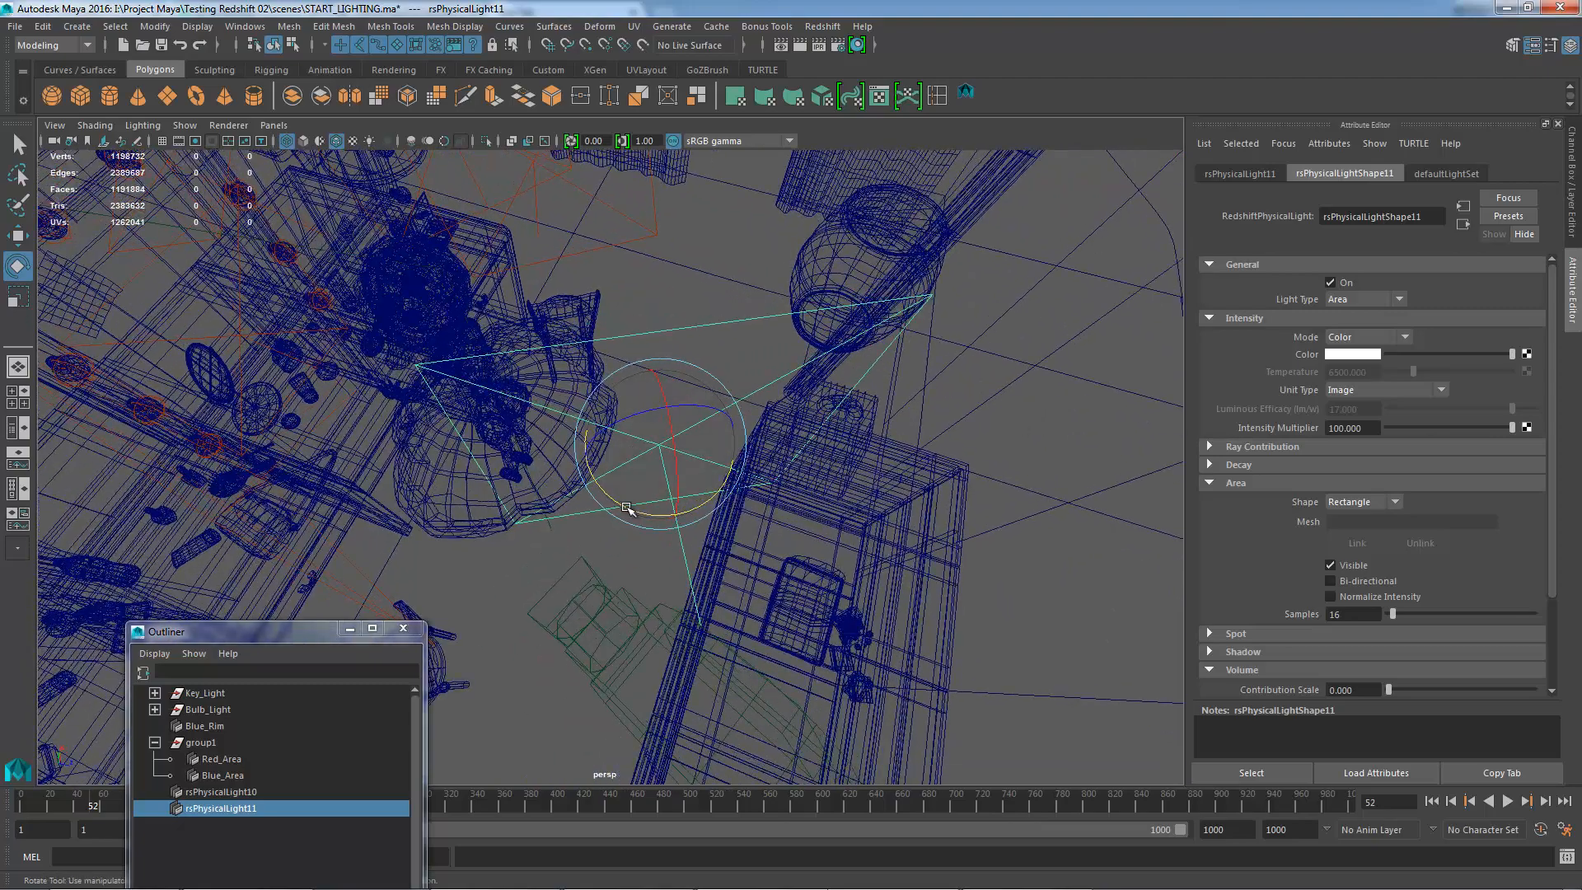
left_click_drag(626, 509, 678, 385)
- Return the viewport to shaded display and check the new light's size and placement behind the clown
key("w")
mouse_move(678, 386)
left_mouse_down("alt")
mouse_move(707, 362)
mouse_move(717, 515)
mouse_move(651, 501)
left_mouse_up("alt")
key("5")
key("r")
left_click_drag(657, 503, 706, 508, "alt")
right_click_drag(706, 508, 708, 507, "alt")
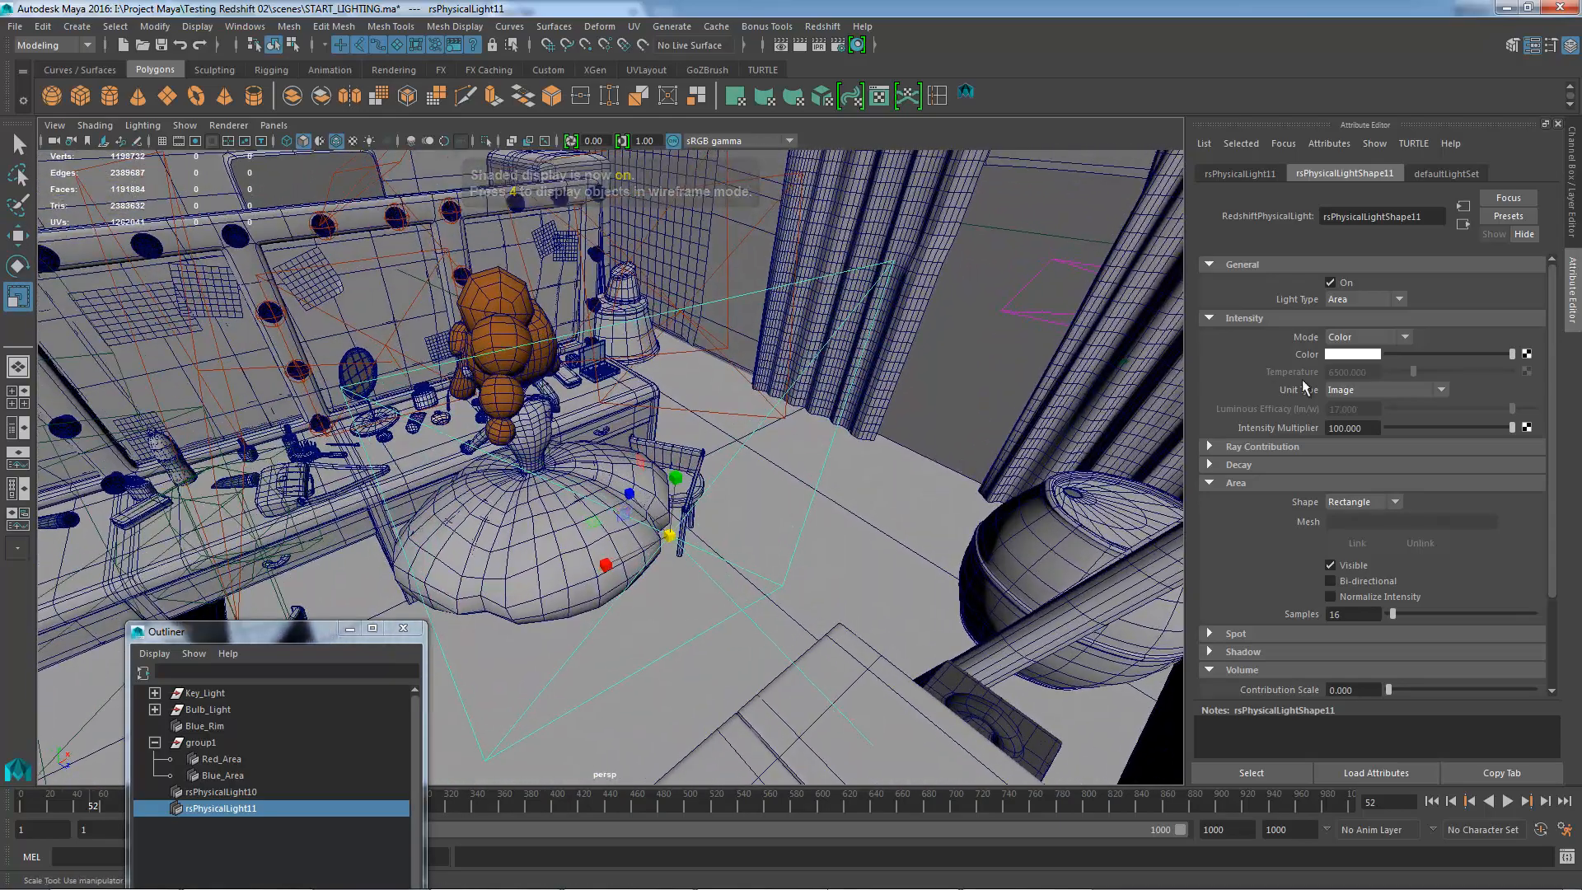
- Give the new light a warm peach color (hue 29.110, saturation 0.538, value 1) and an intensity multiplier of 1
left_click(1351, 356)
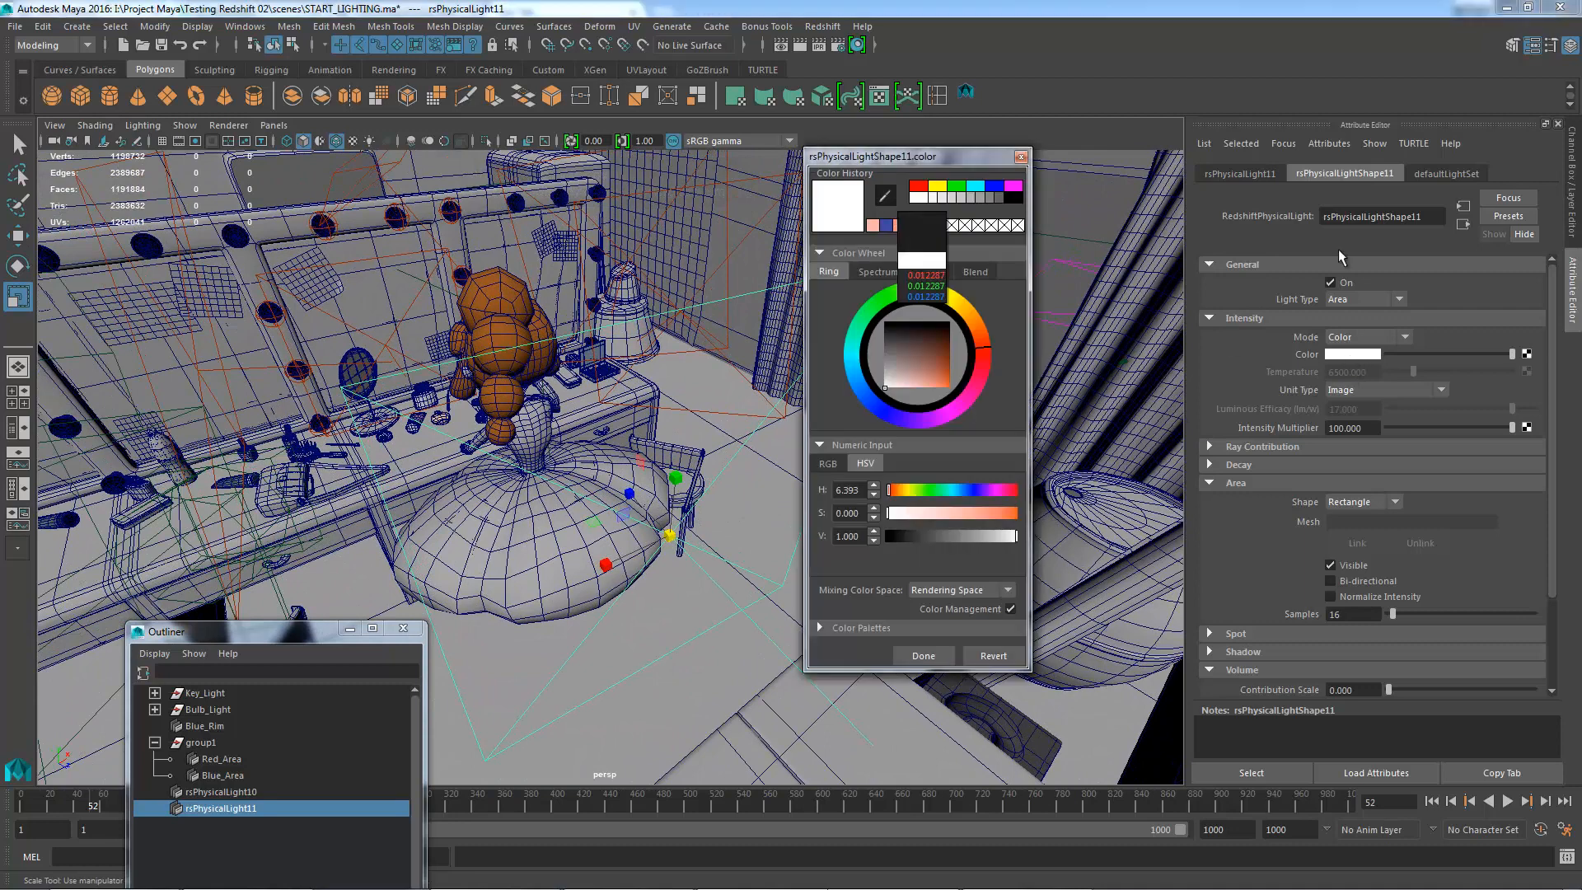
left_click(1581, 576)
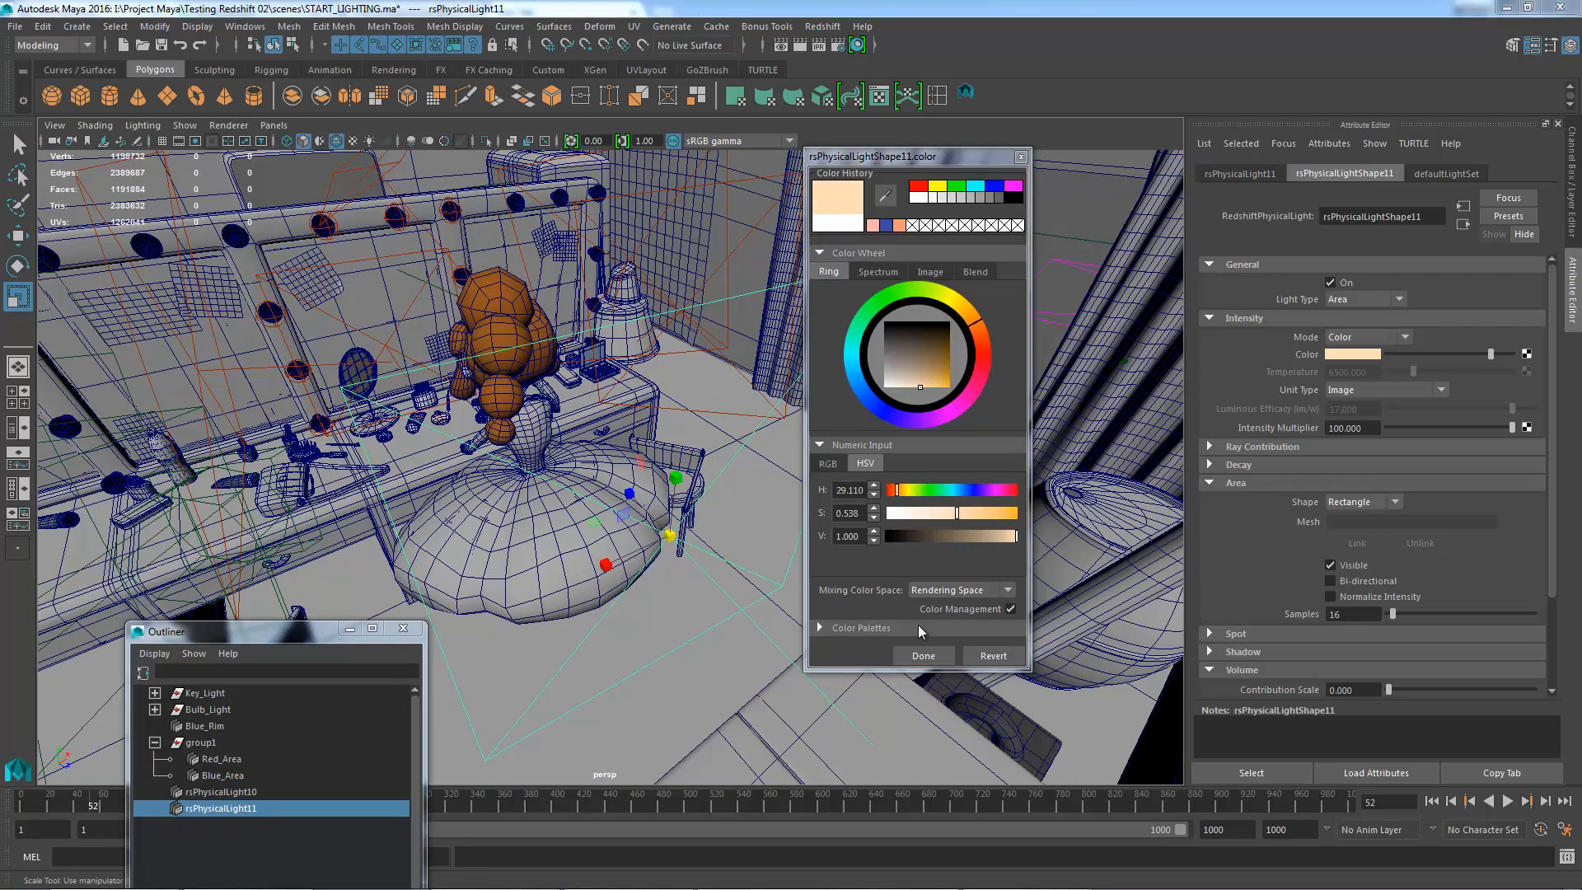
left_click(935, 652)
left_click(1369, 428)
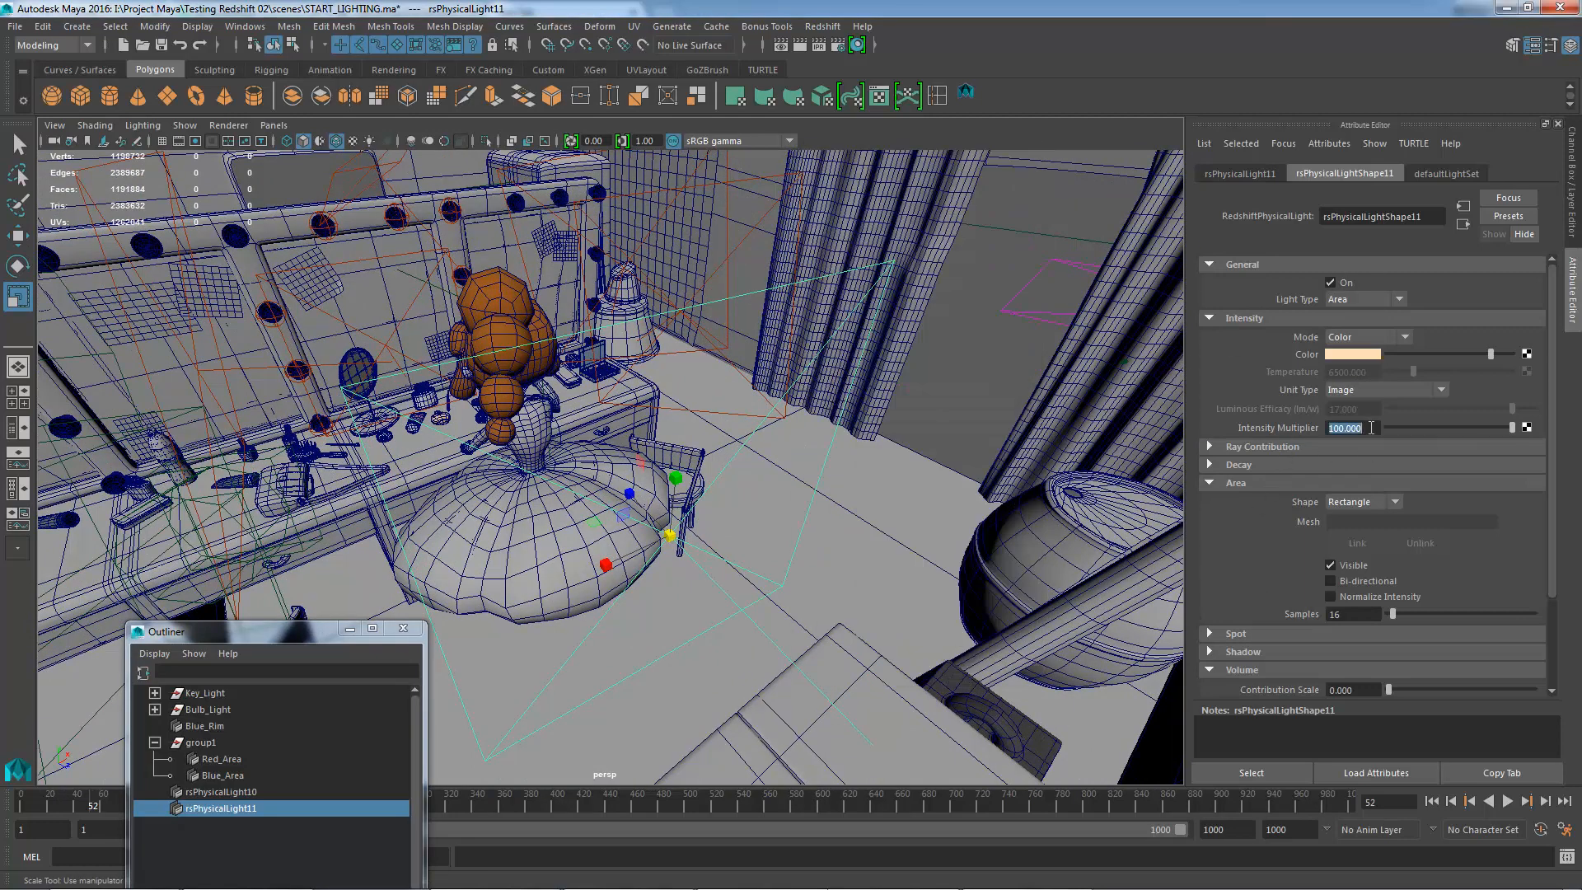
type("1")
key("Return")
- Keep the last render image, turn off Visible for the peach light and start an IPR render from RenderCam
left_click(781, 45)
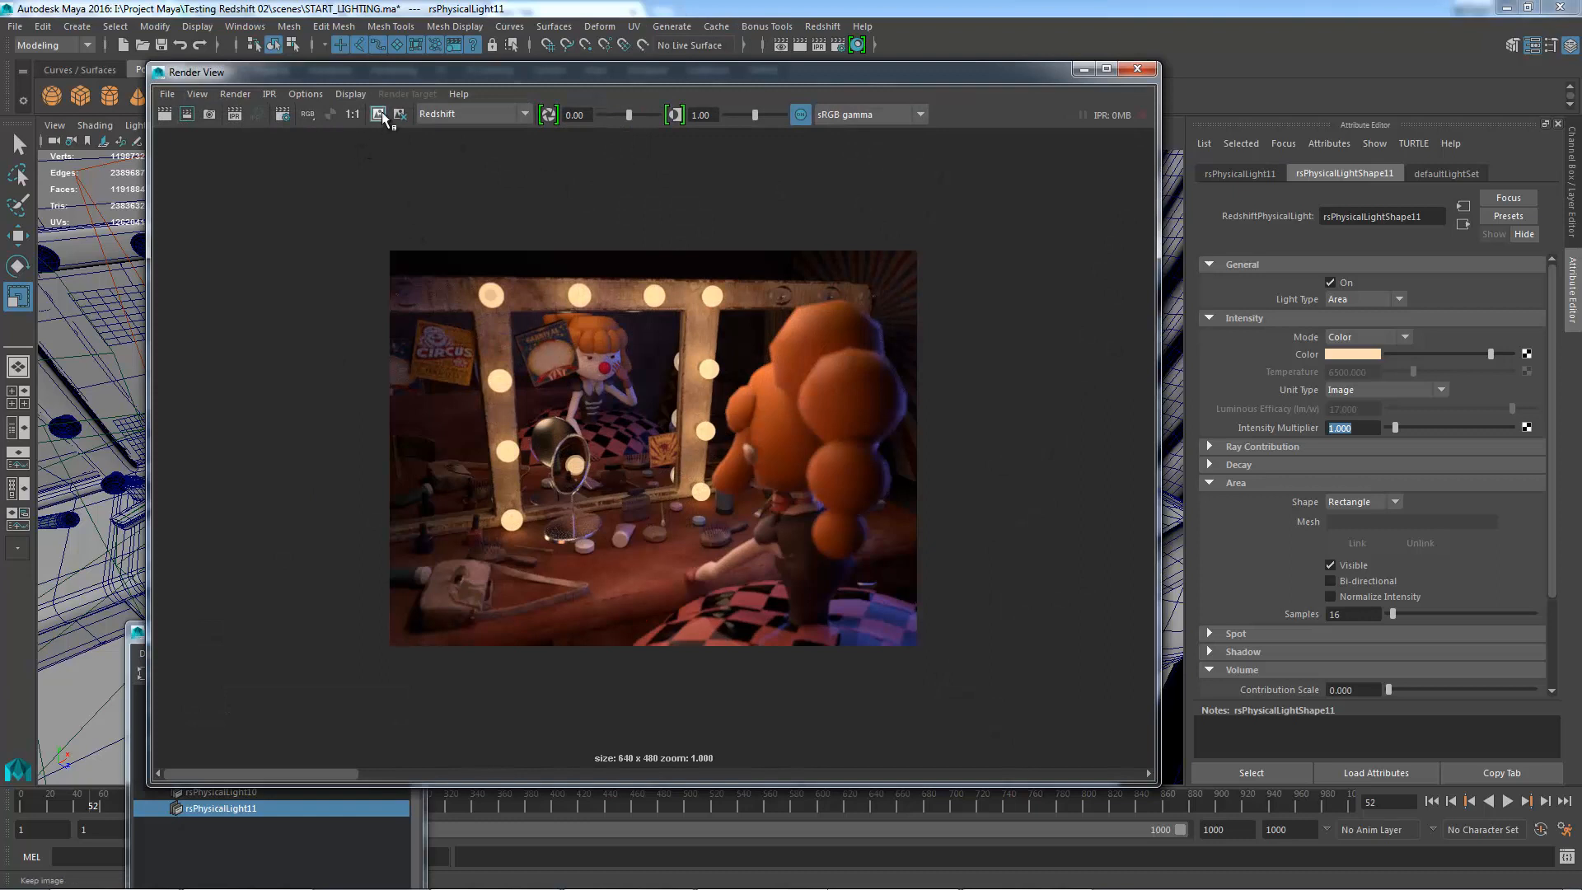
left_click(270, 93)
mouse_move(353, 145)
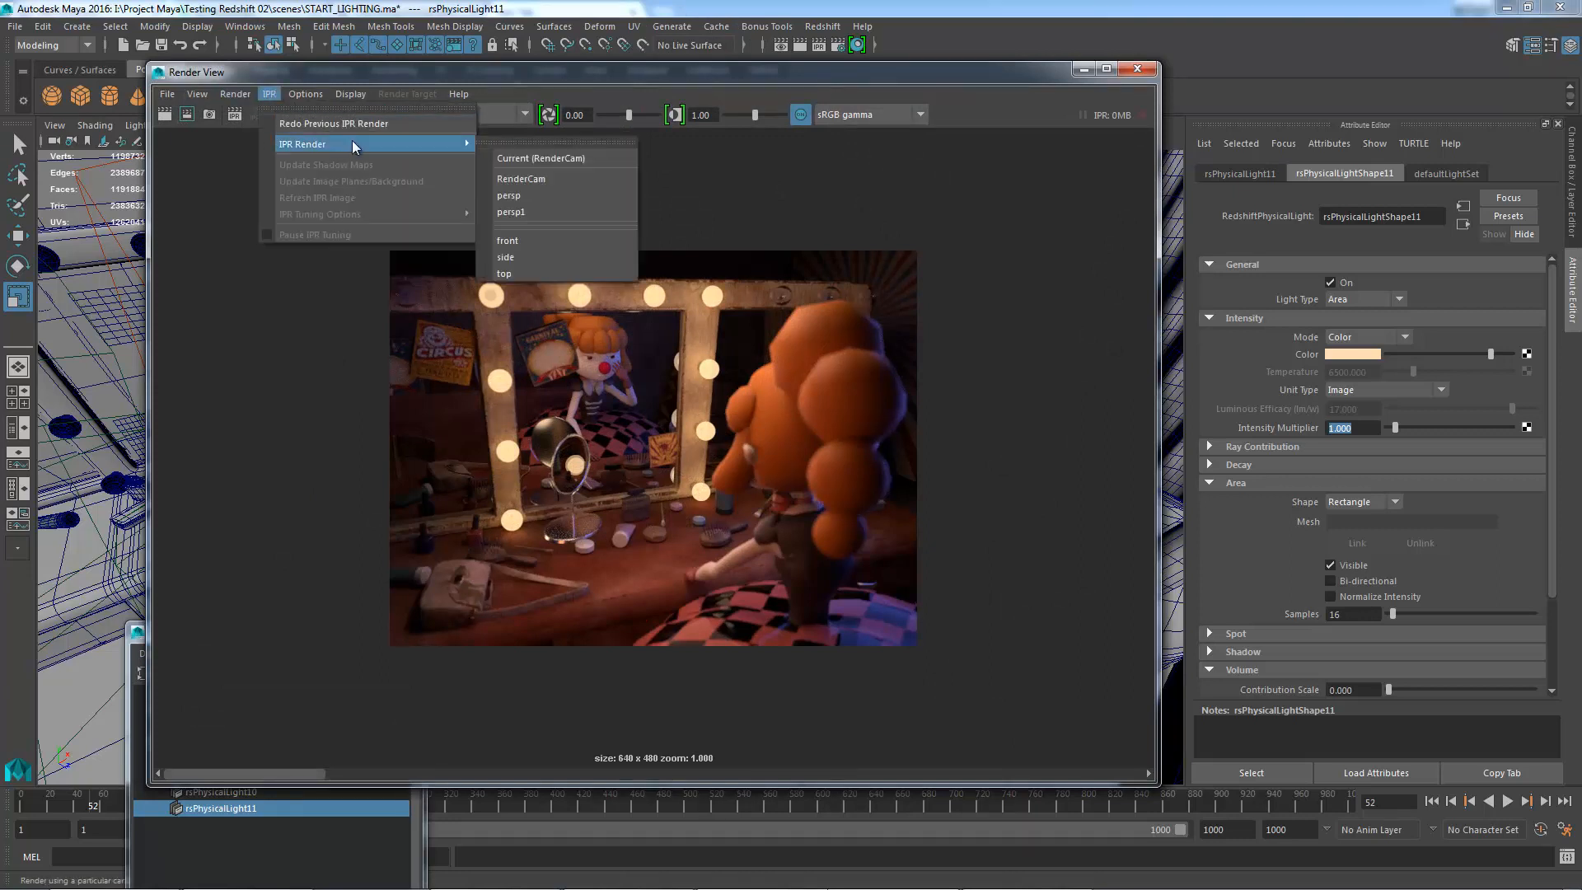
left_click(567, 178)
left_click(1348, 565)
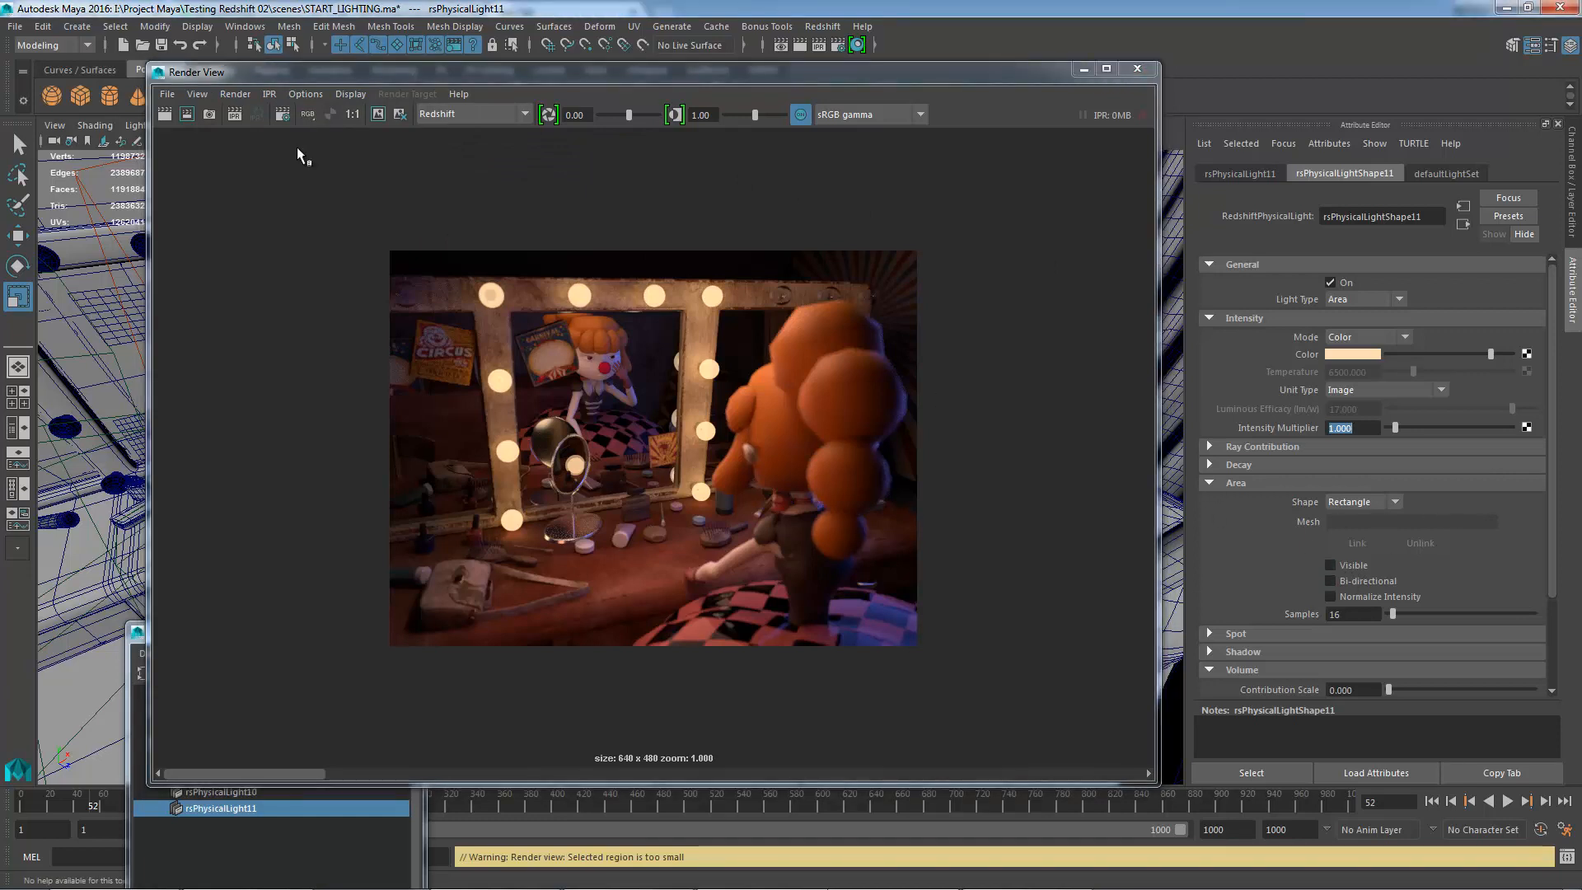
left_click(273, 97)
mouse_move(330, 136)
left_click(567, 178)
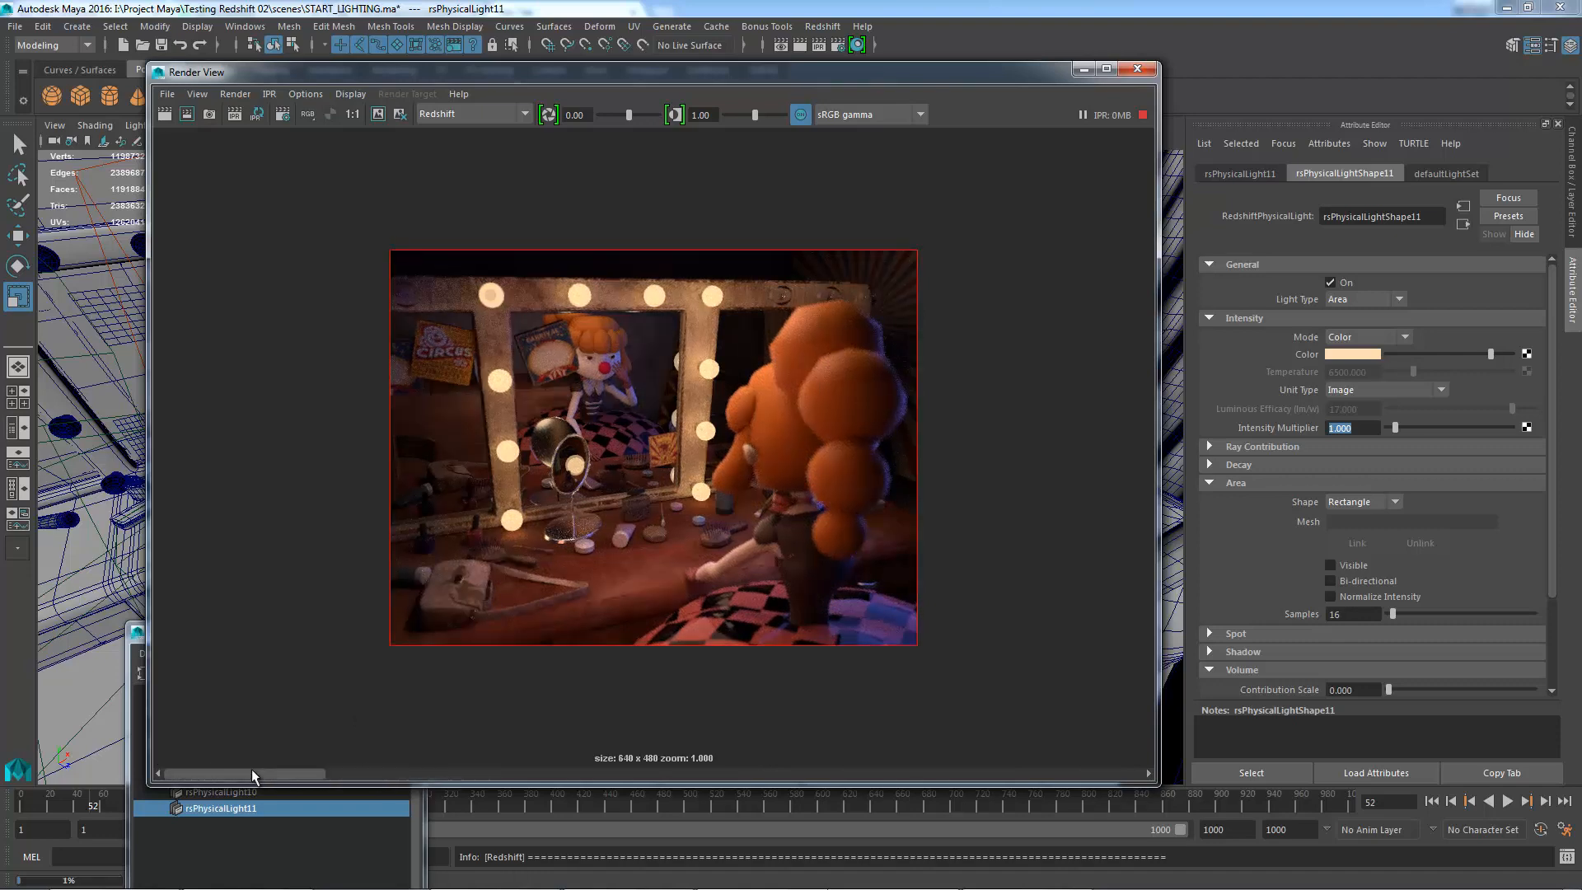
- Compare the new IPR render with the stored image to judge the peach light's effect
left_click(418, 773)
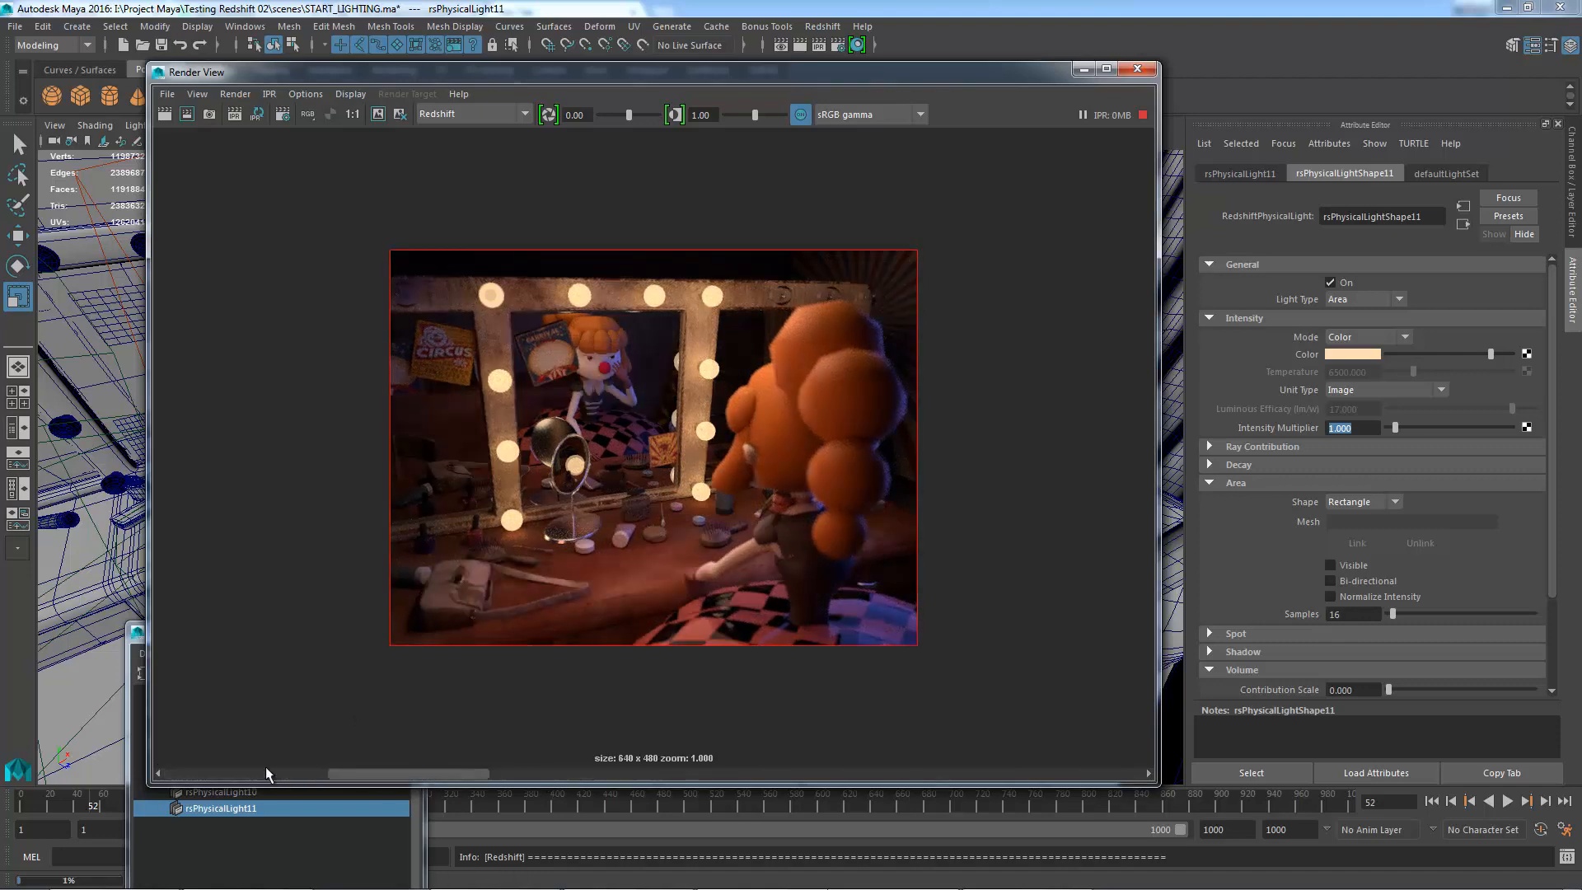
left_click(423, 527)
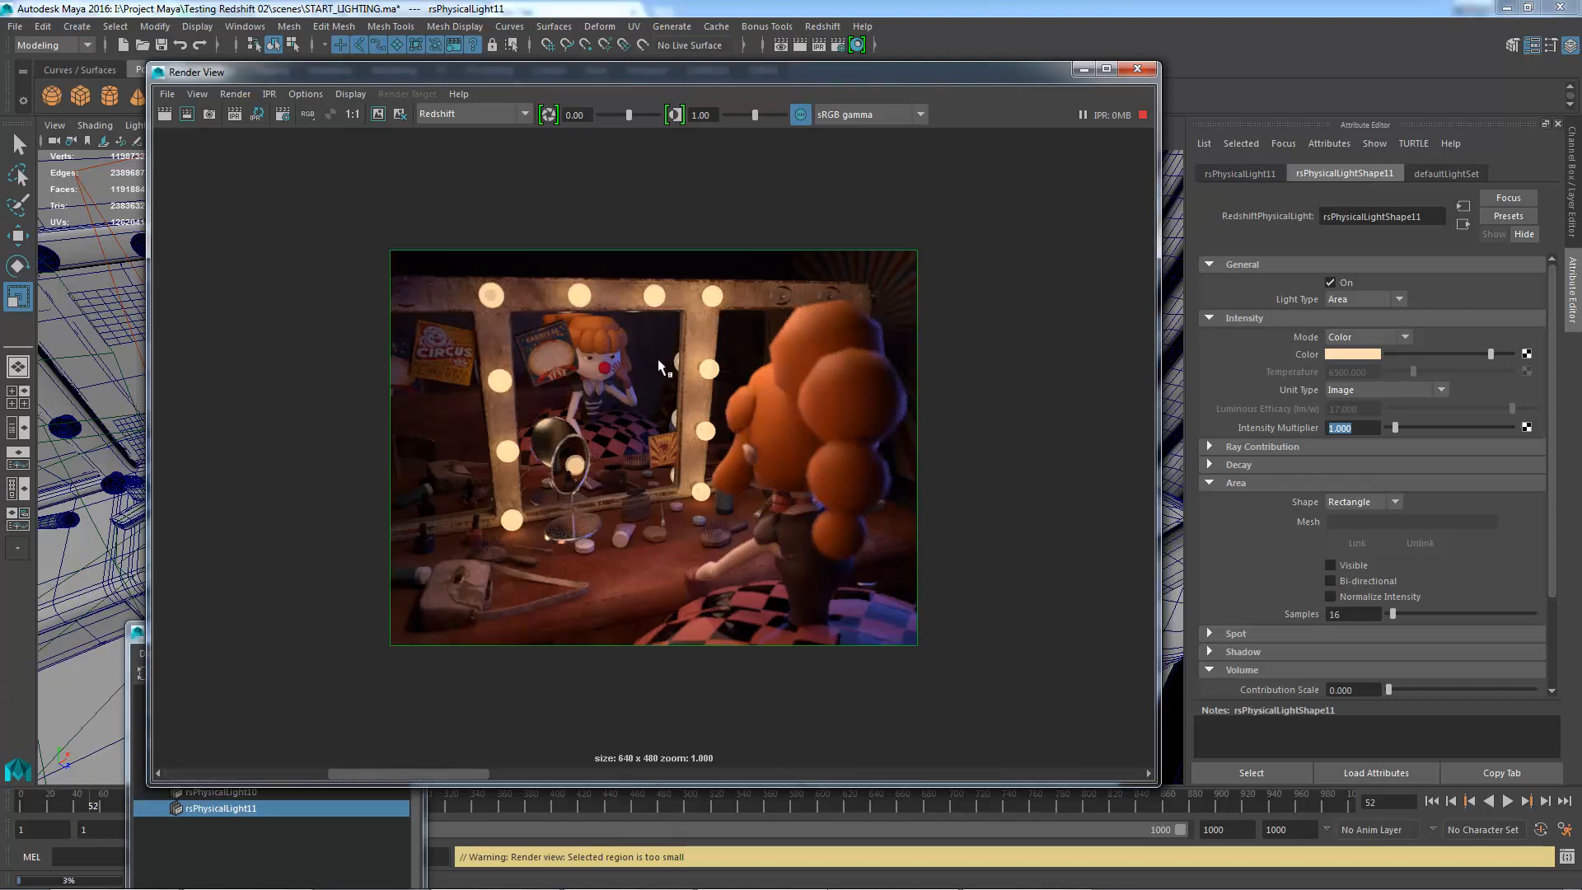
left_click_drag(445, 770, 397, 770)
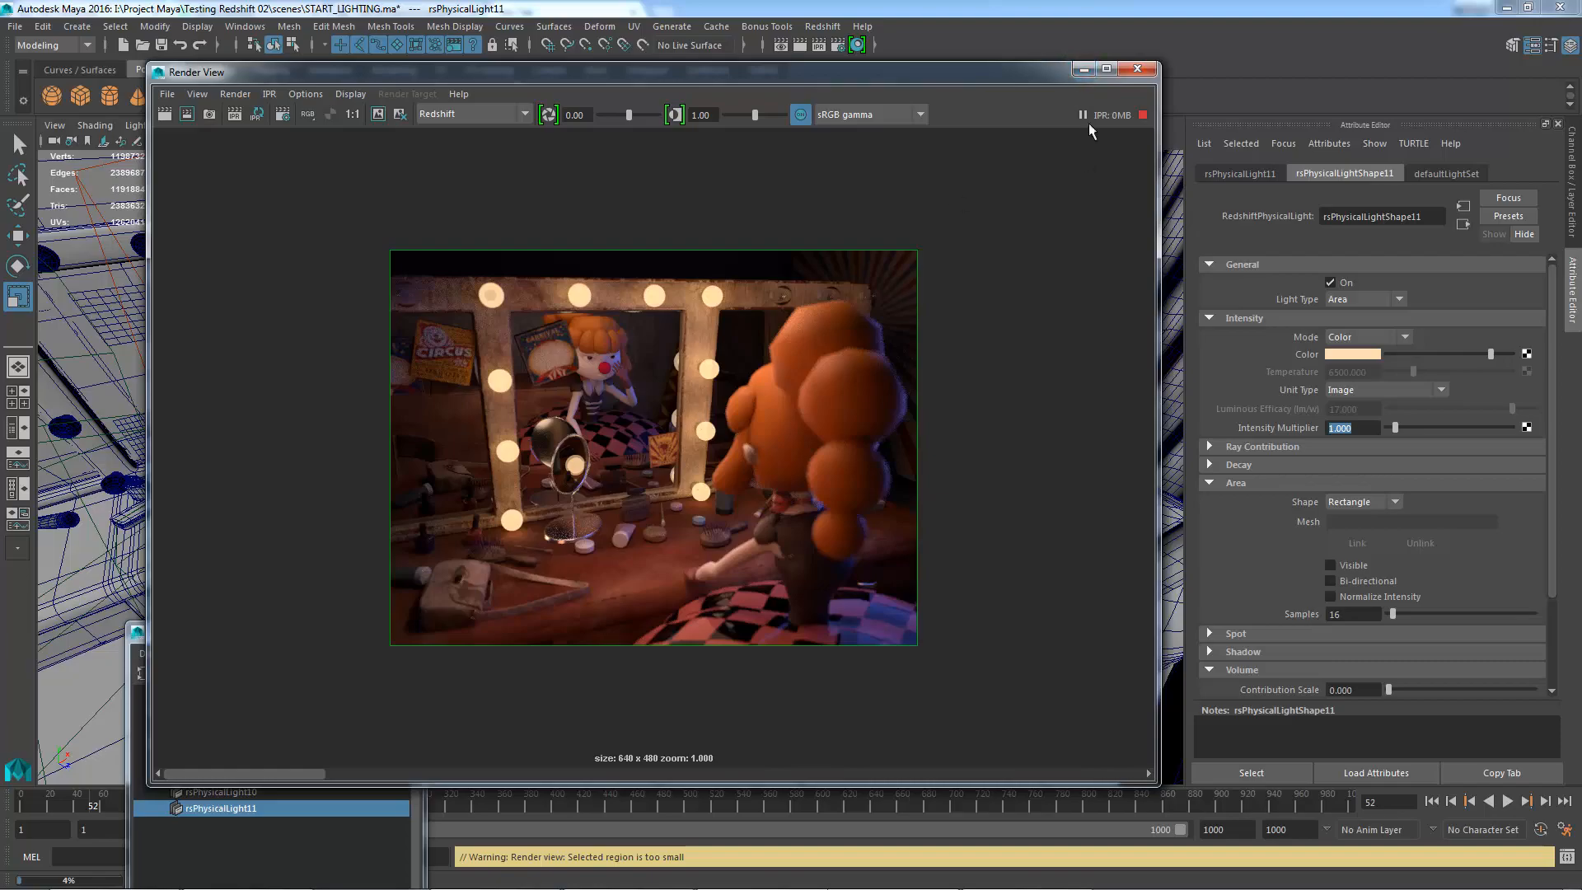
left_click(1082, 69)
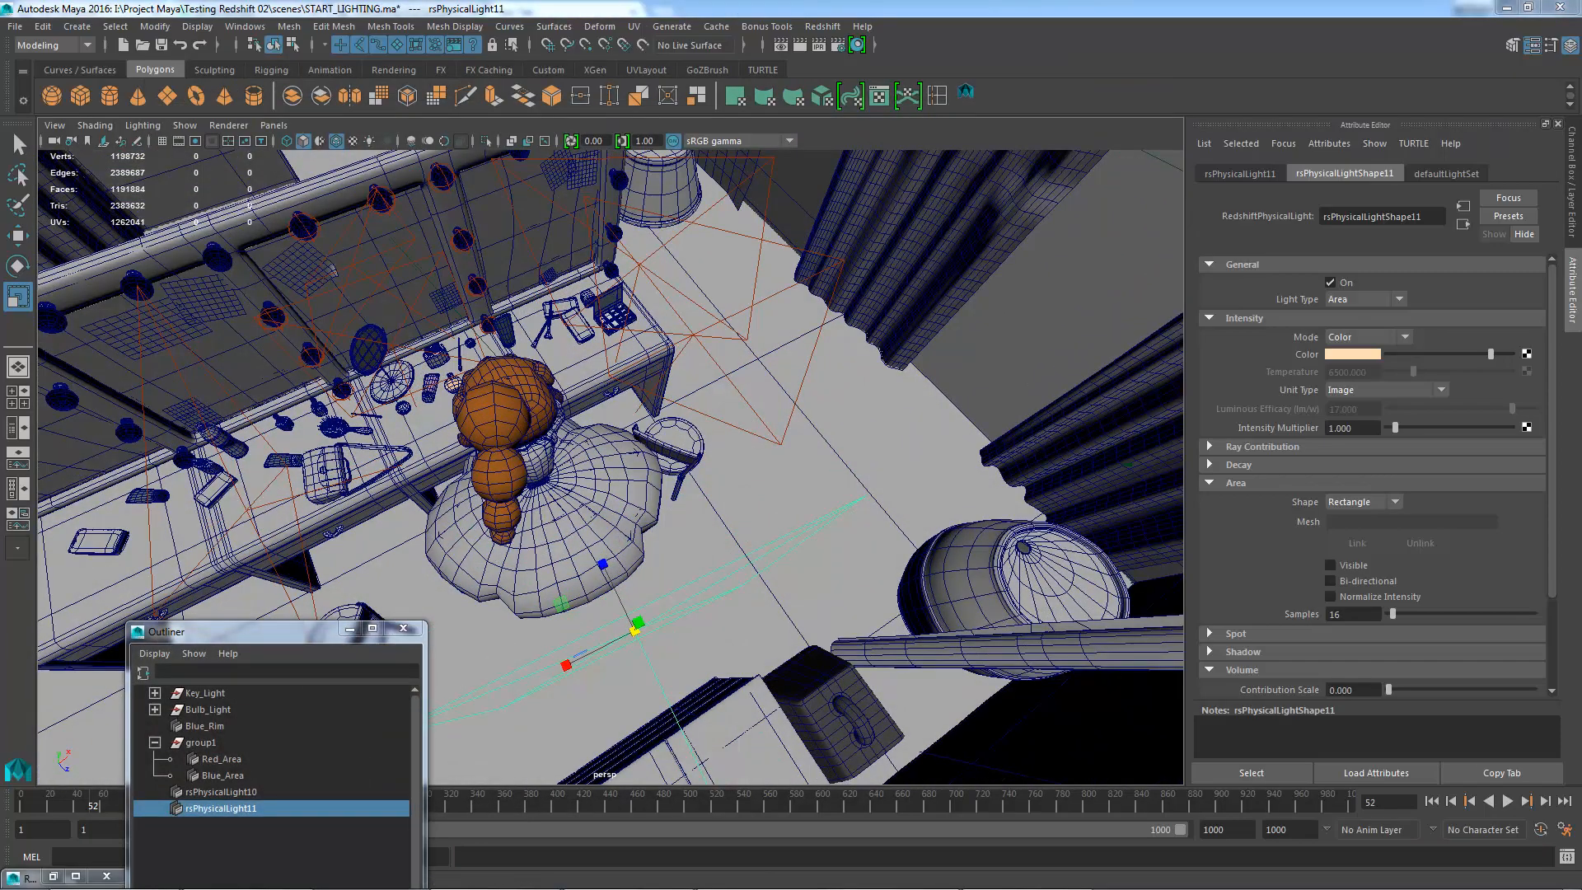
- Shift the peach light across the floor behind the clown toward the curtains and check the updated IPR render
left_click_drag(751, 547, 608, 558, "alt")
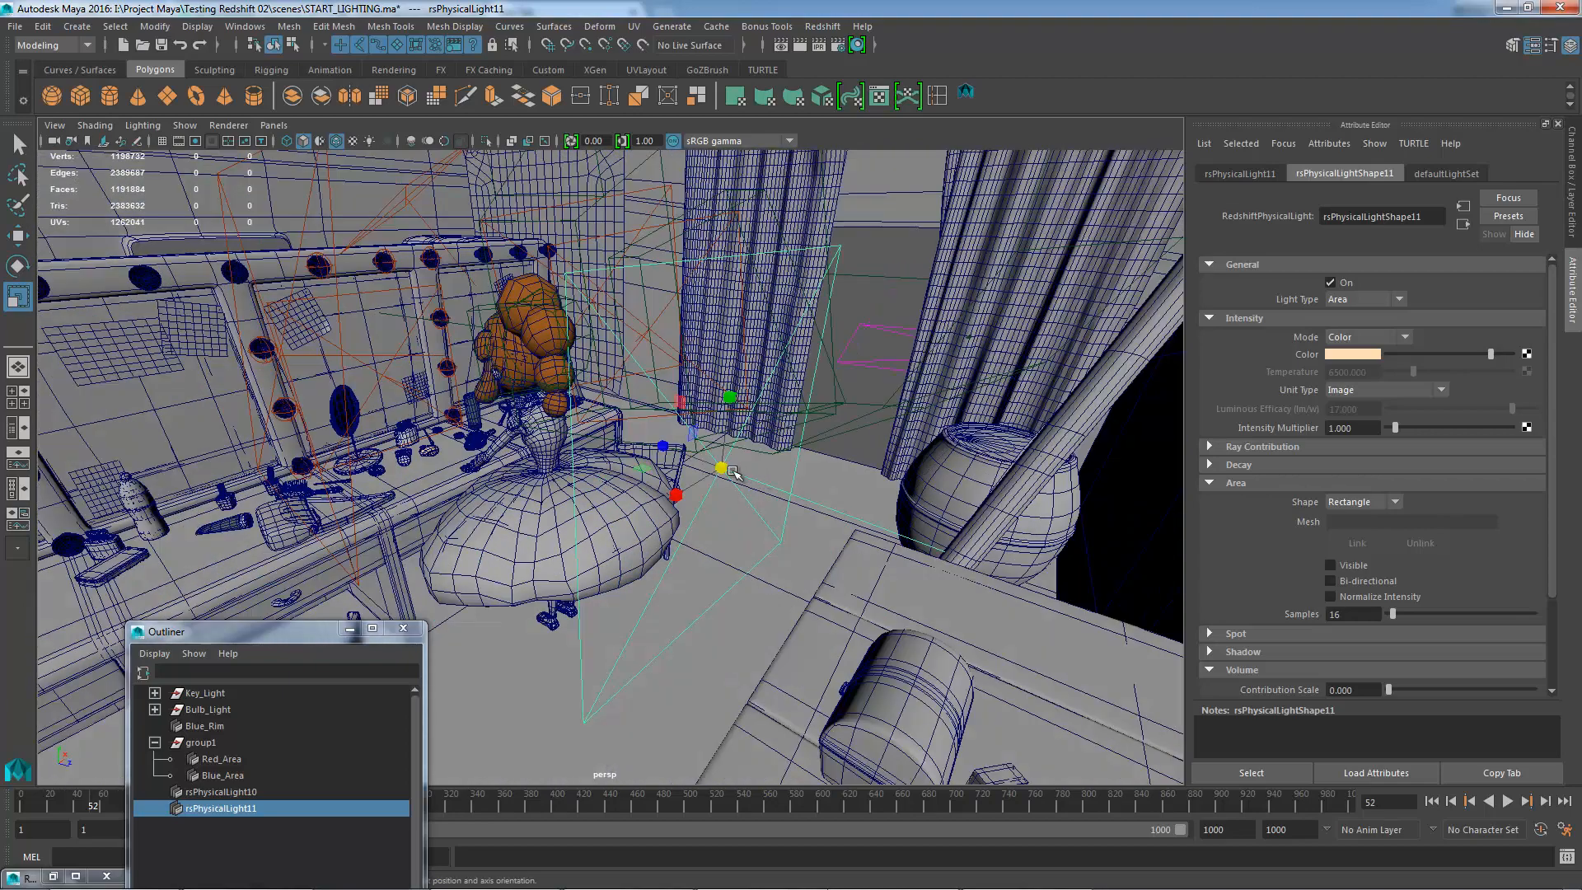
left_click_drag(725, 482, 683, 533, "alt")
key("w")
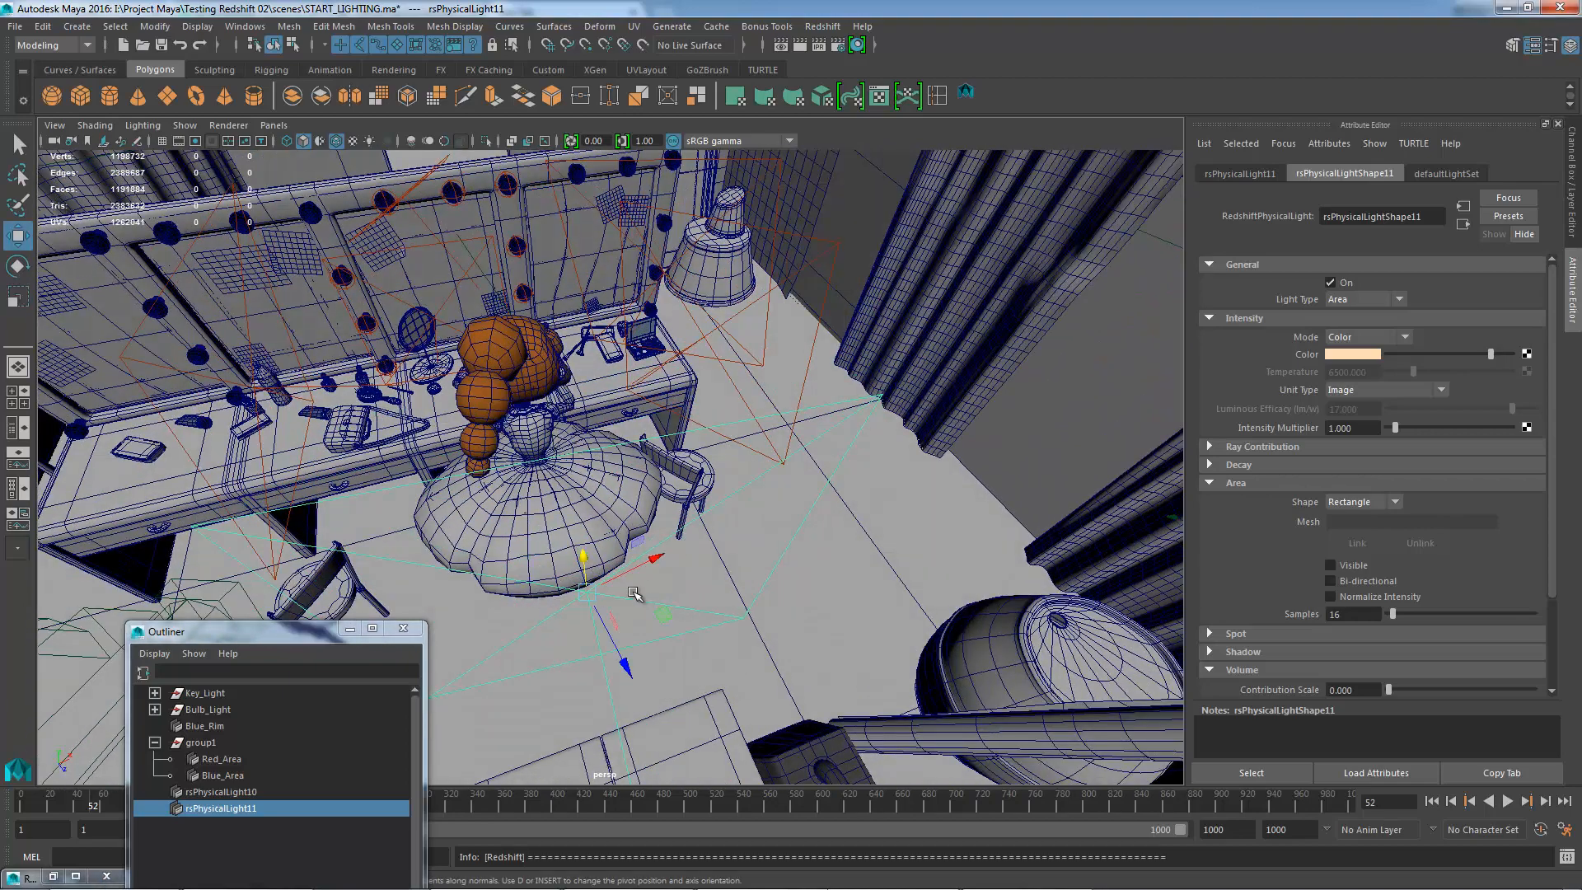
middle_click_drag(665, 615, 790, 579)
left_click_drag(790, 579, 746, 515, "alt")
left_click(780, 46)
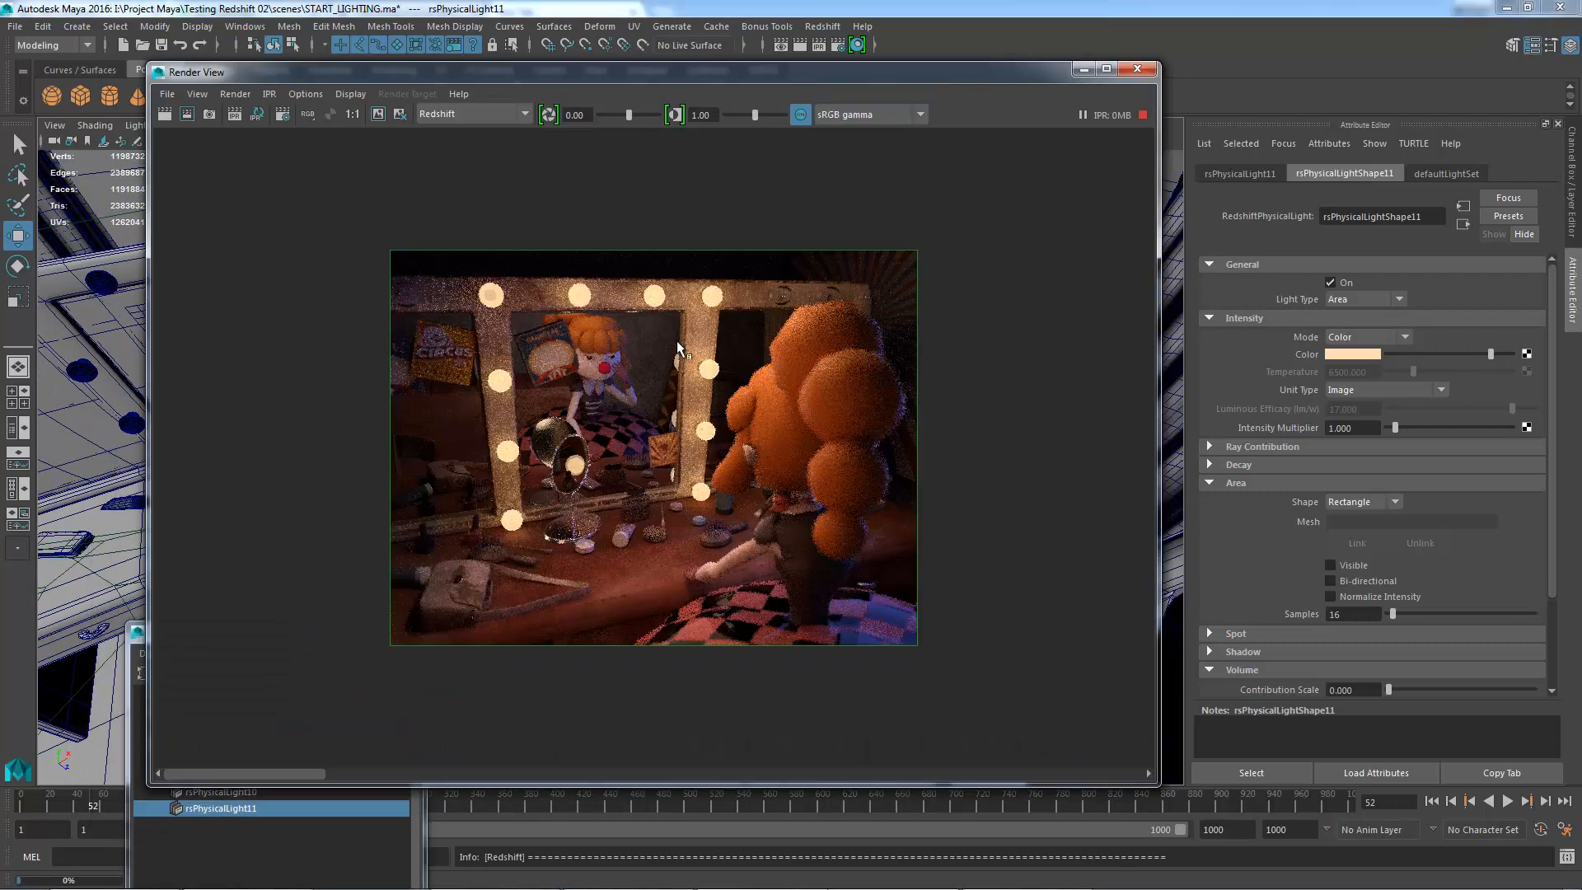
- Compare the current IPR render with the stored images to judge the peach light's new position
left_click(363, 773)
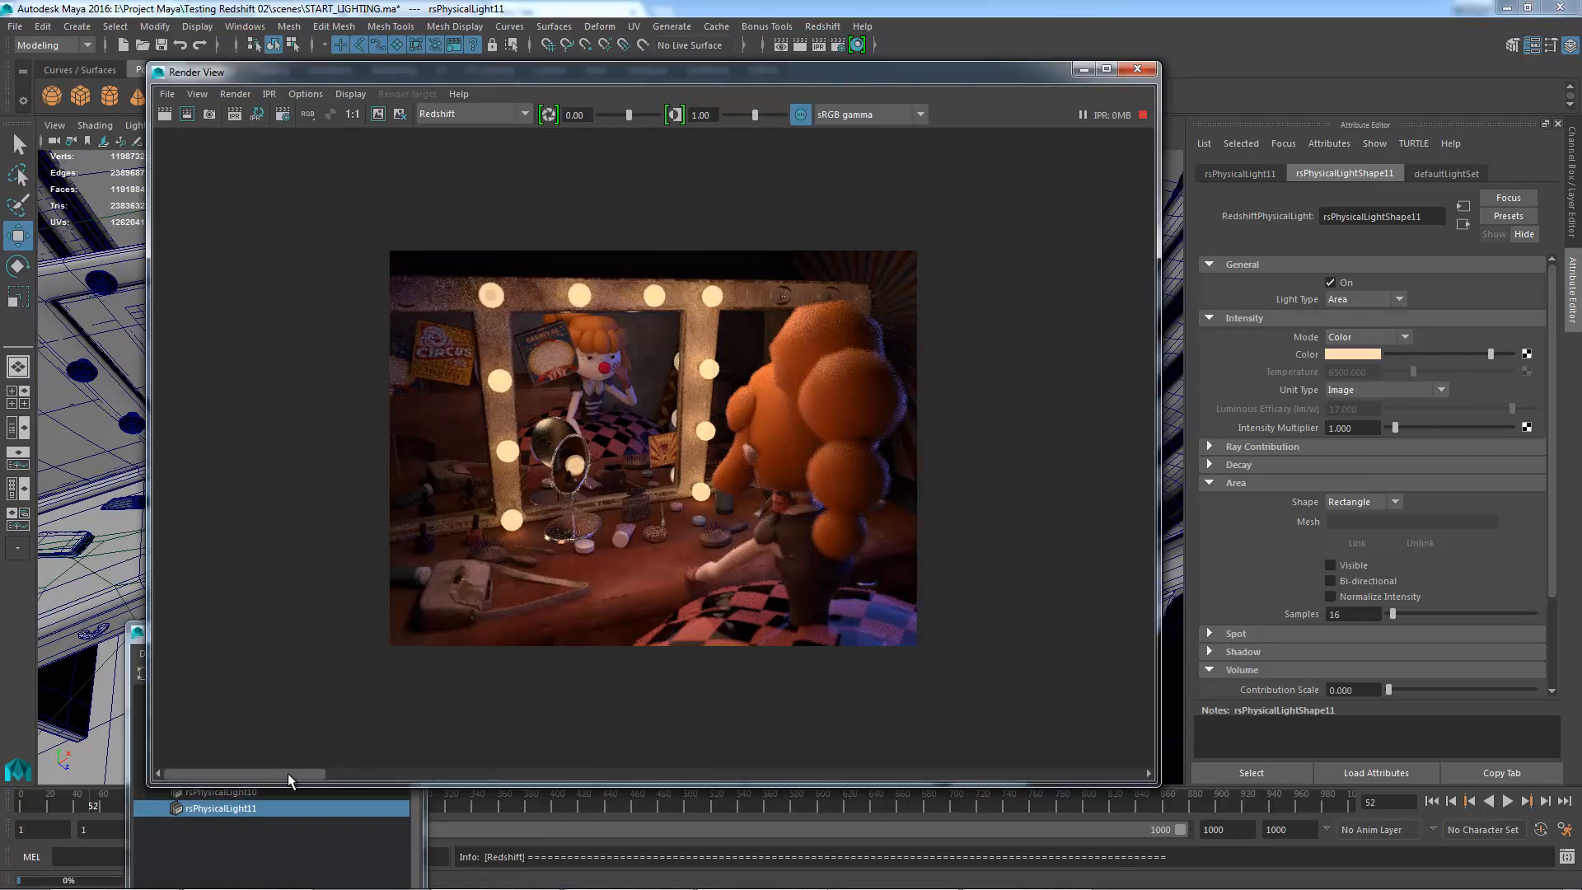
left_click(313, 775)
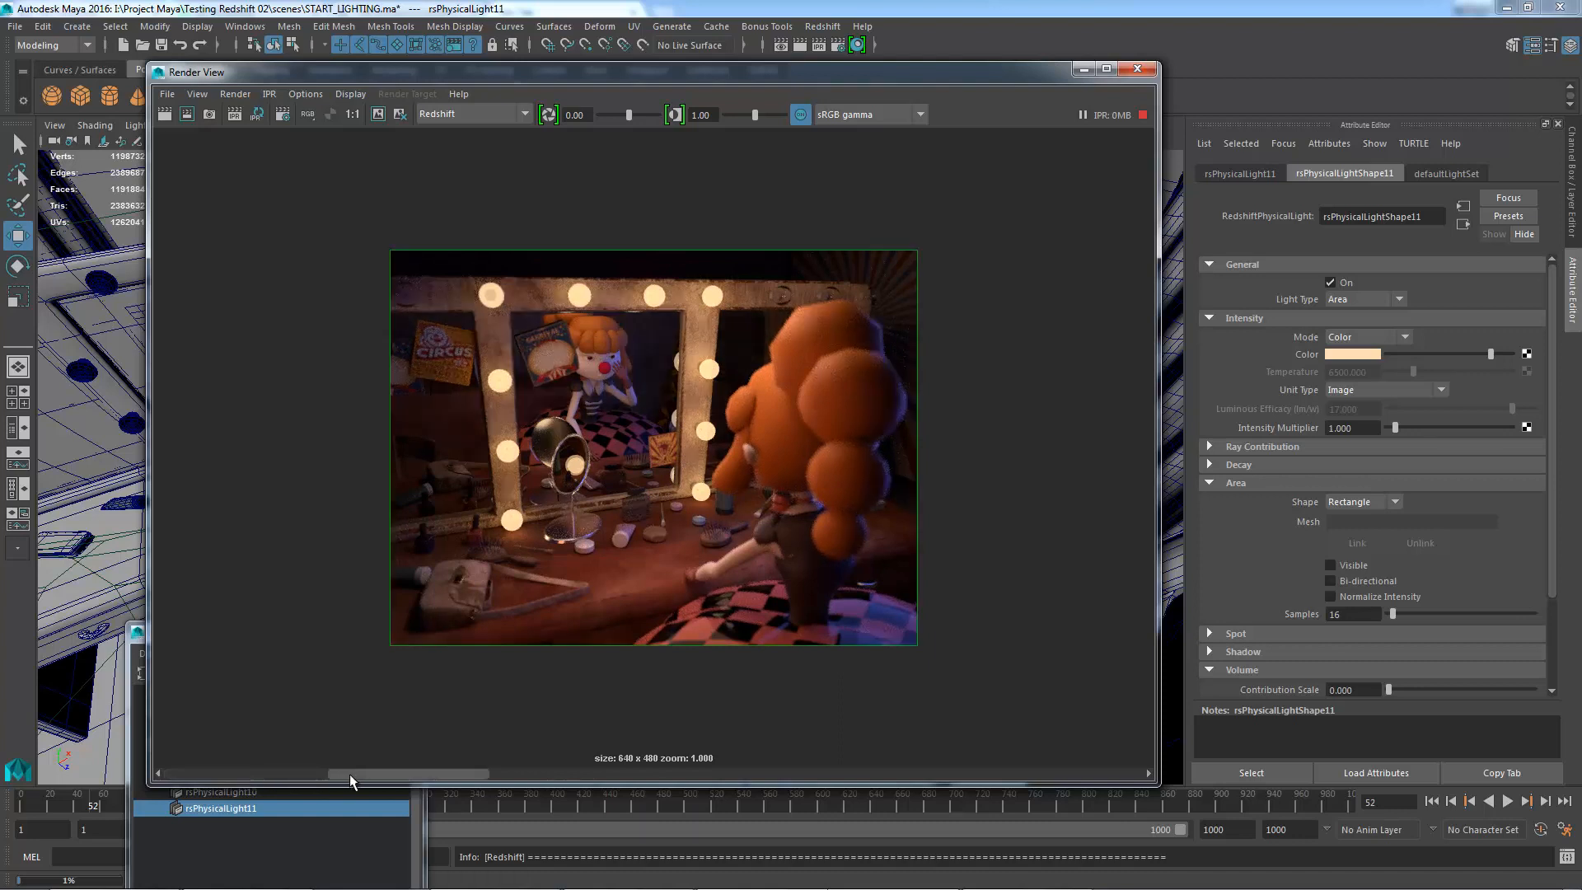
left_click(362, 775)
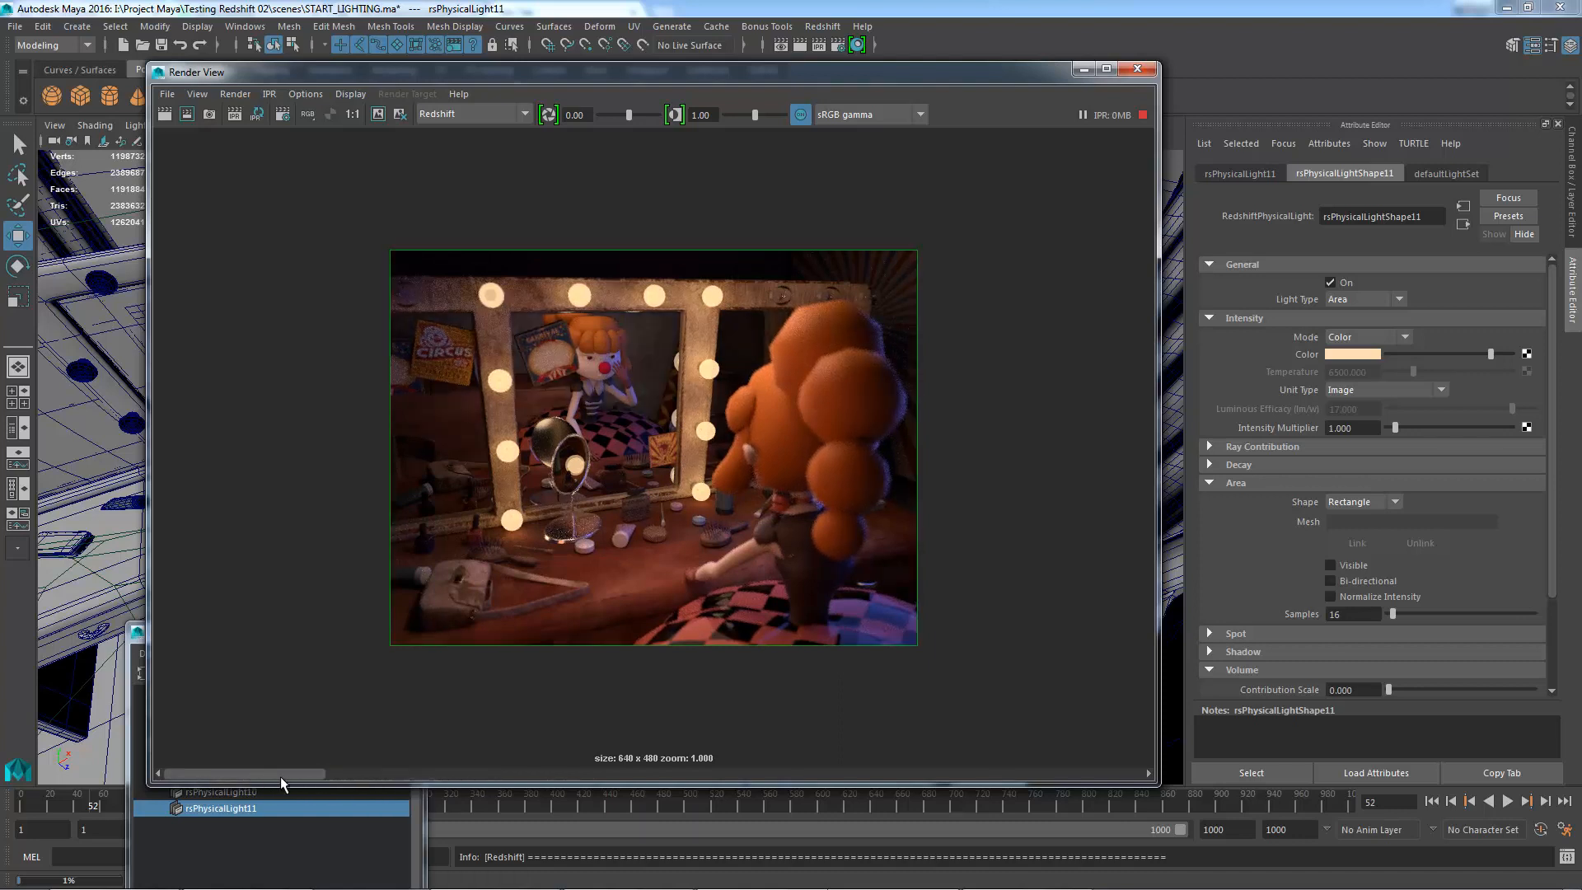
left_click(313, 774)
- Try intensity multipliers of 0.5 and 0.150 on the peach light and check each in the IPR render
left_click_drag(998, 76, 913, 82)
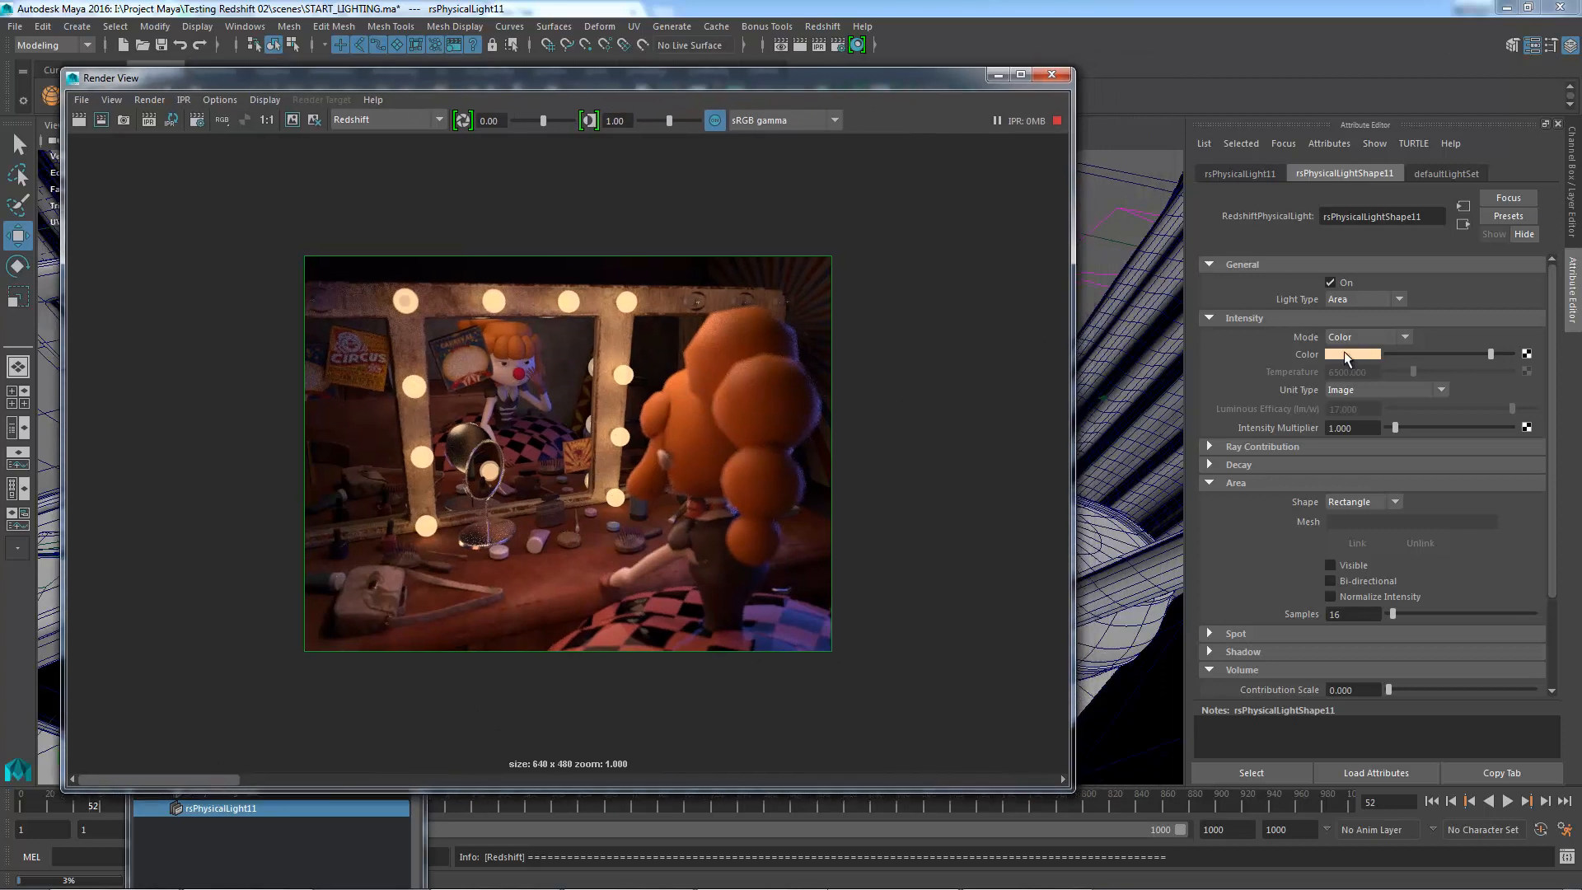
left_click(1362, 429)
type("0.5")
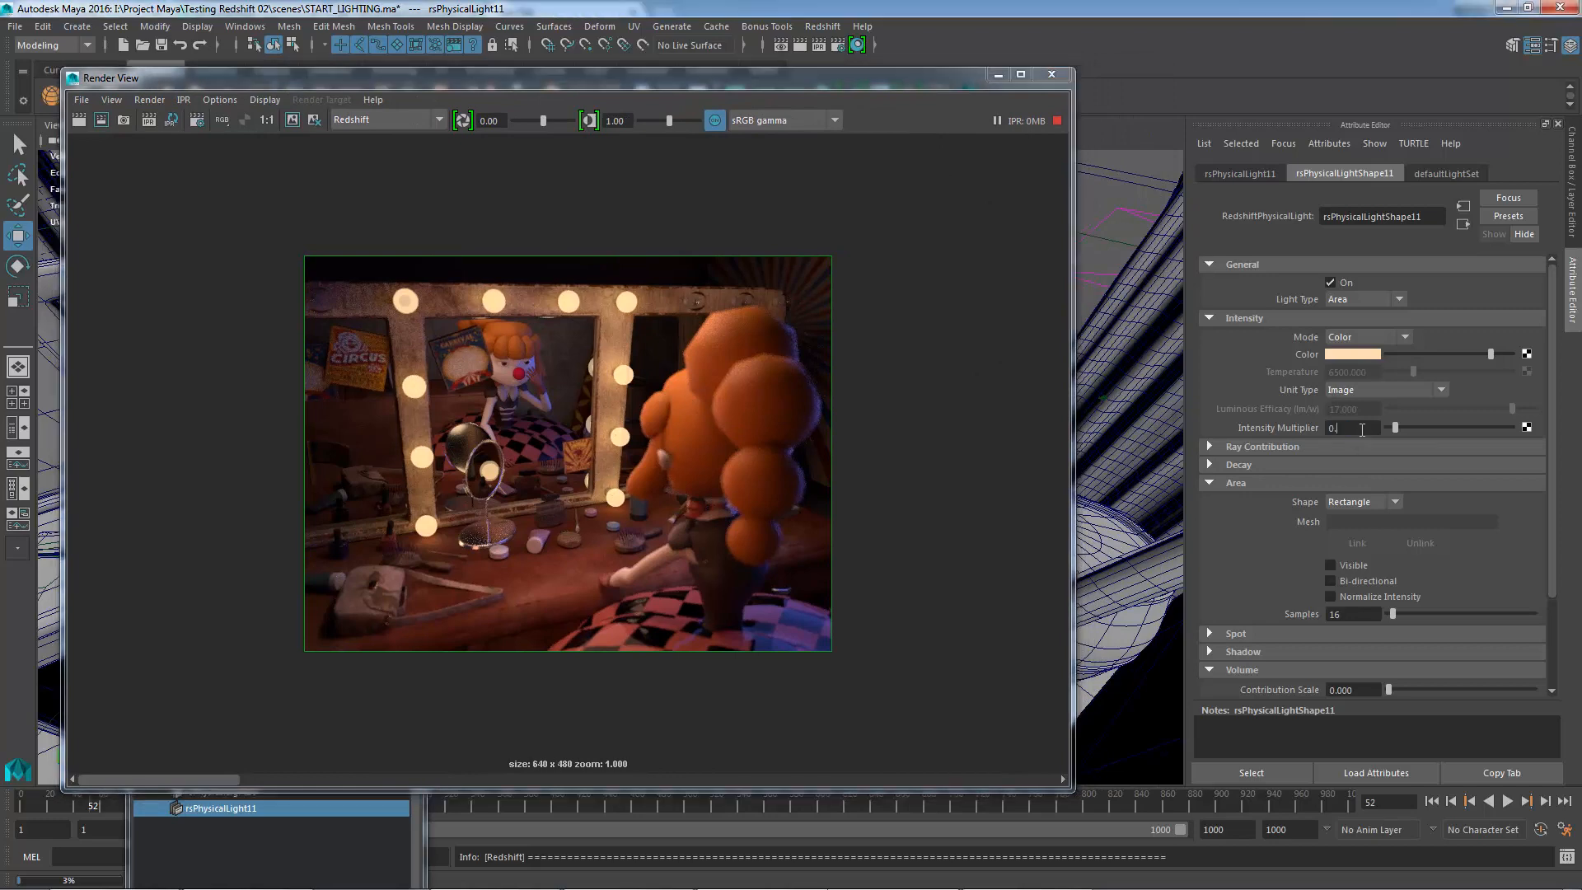
key("Return")
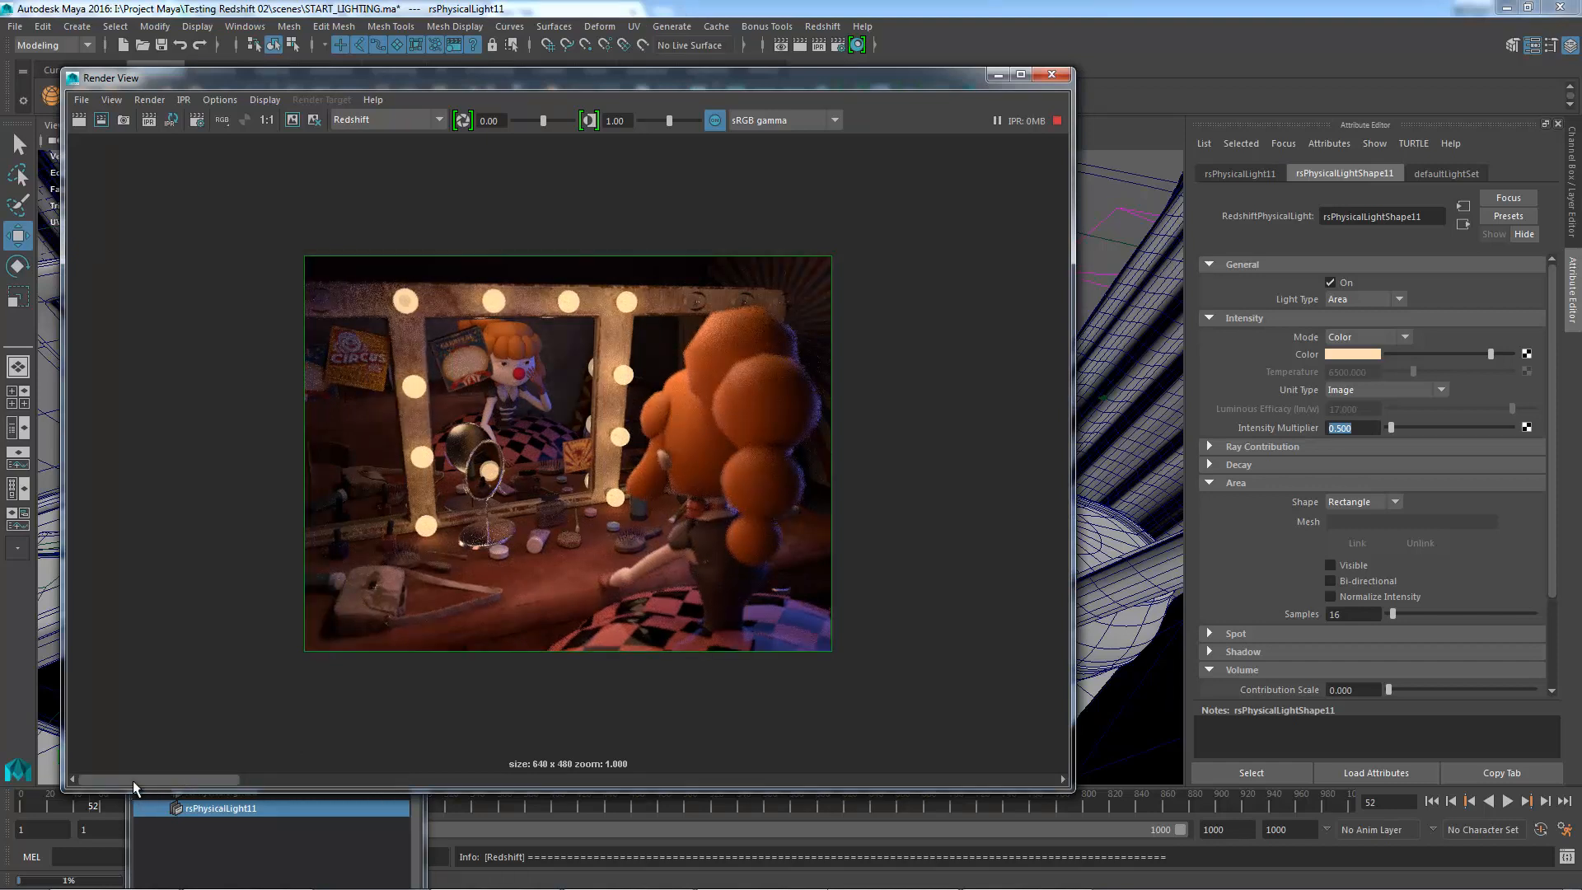
double_click(1361, 427)
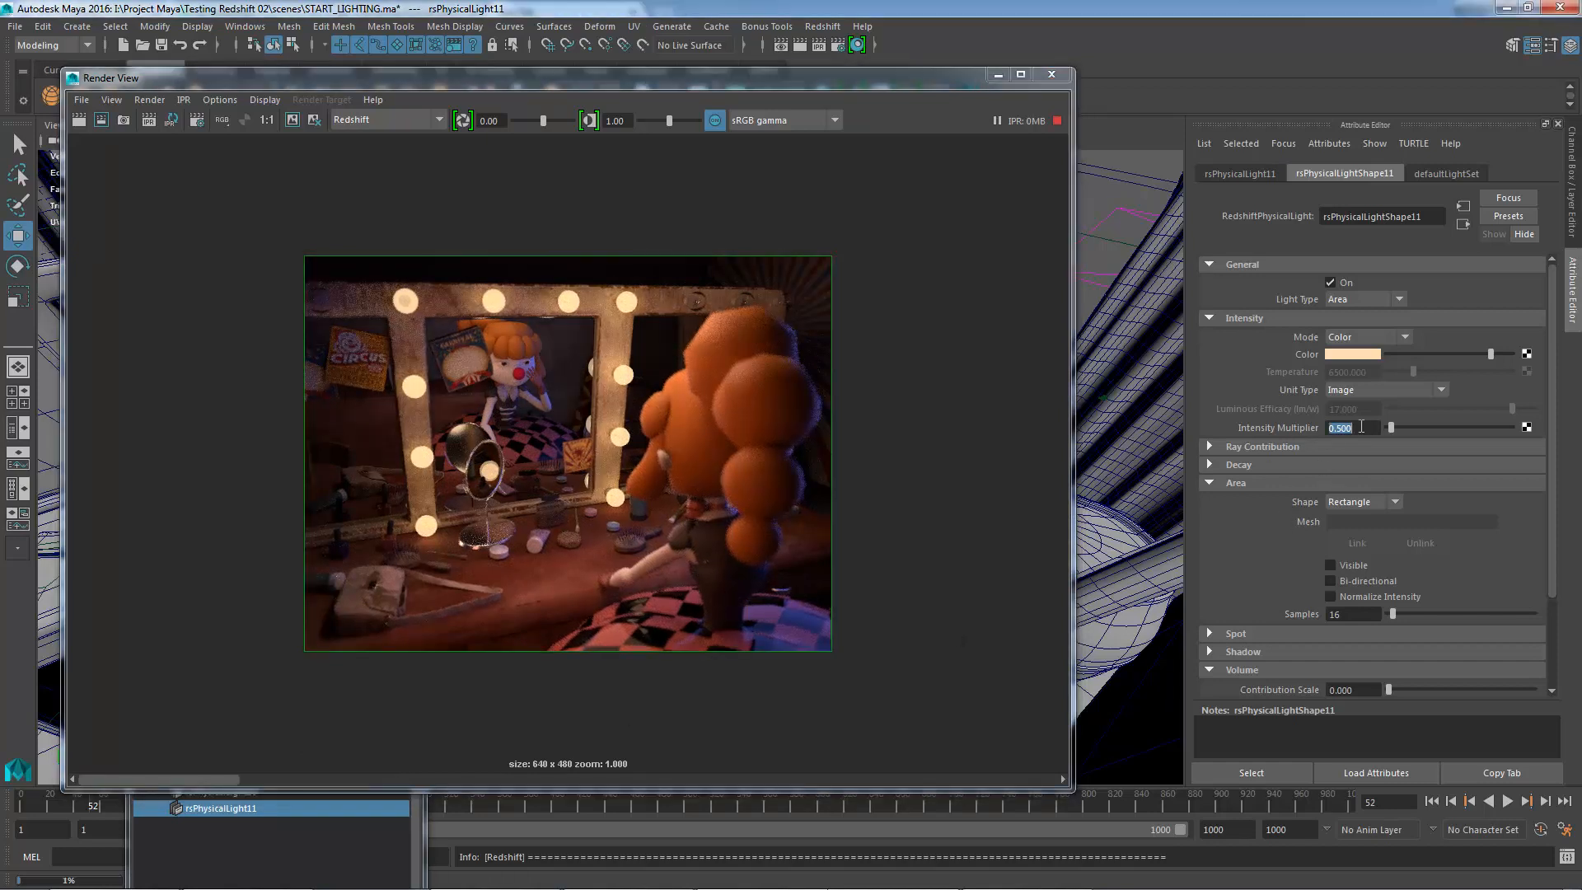
type(".150")
key("Return")
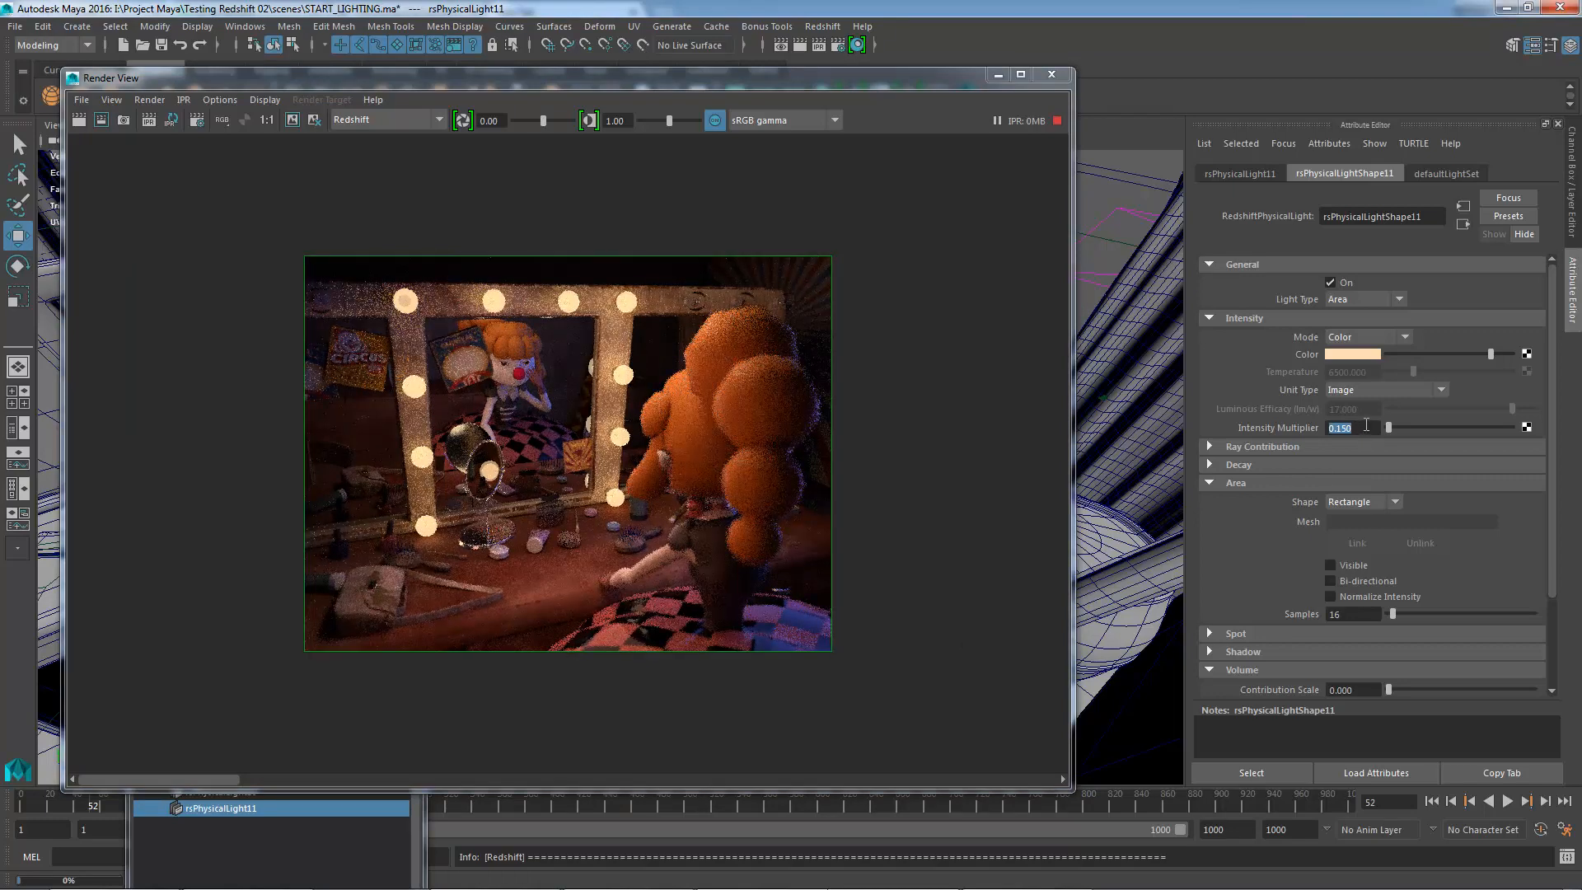
- Set the peach light's intensity multiplier to 0.3
key("BackSpace")
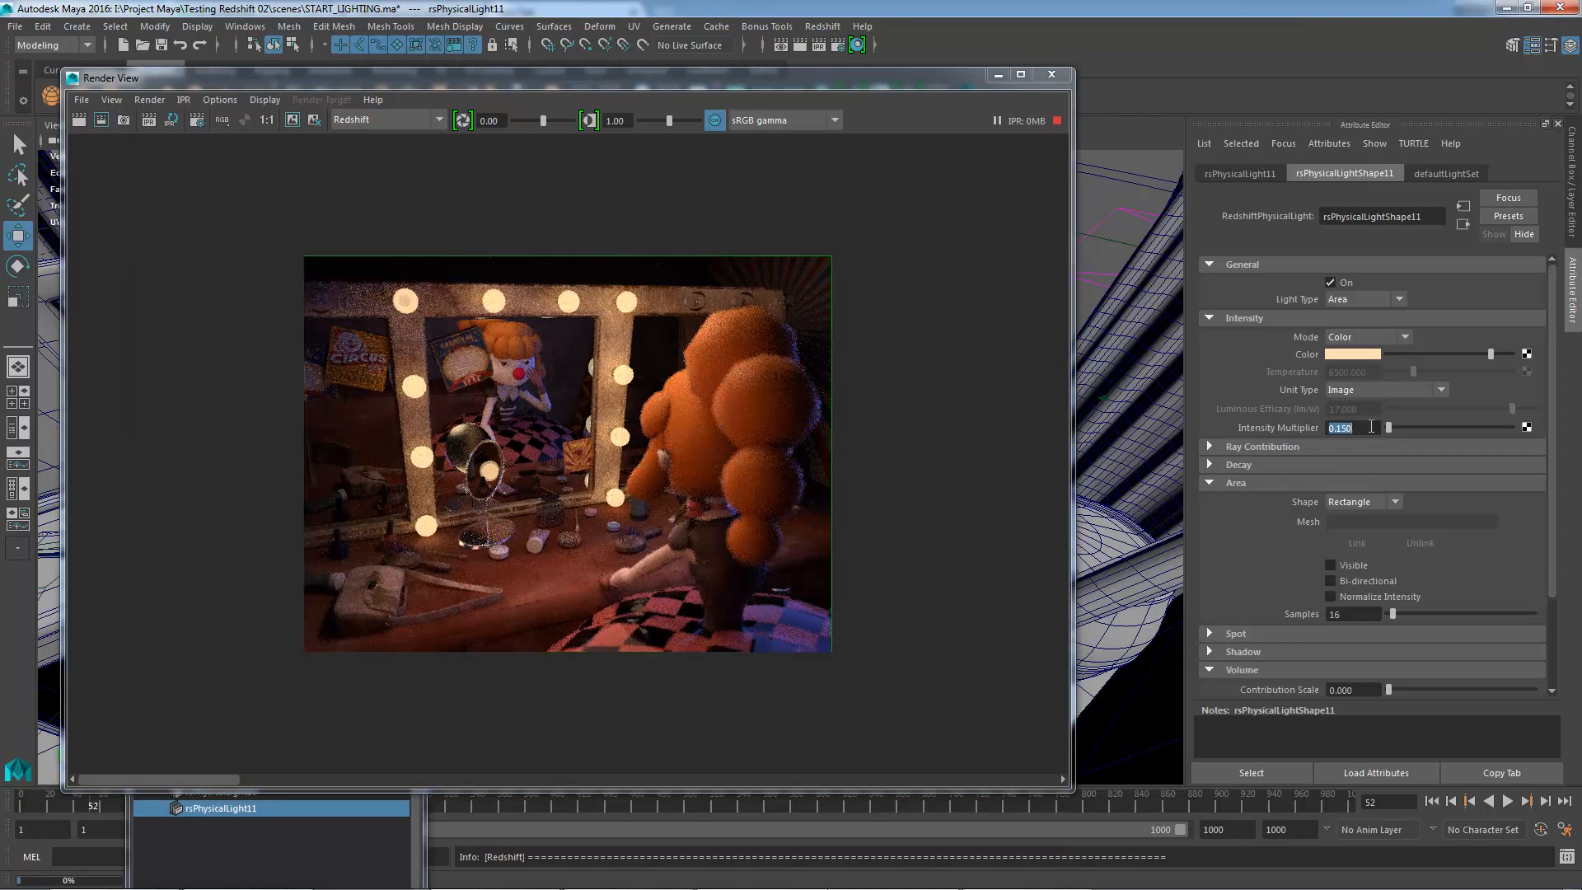
type(".3")
key("Return")
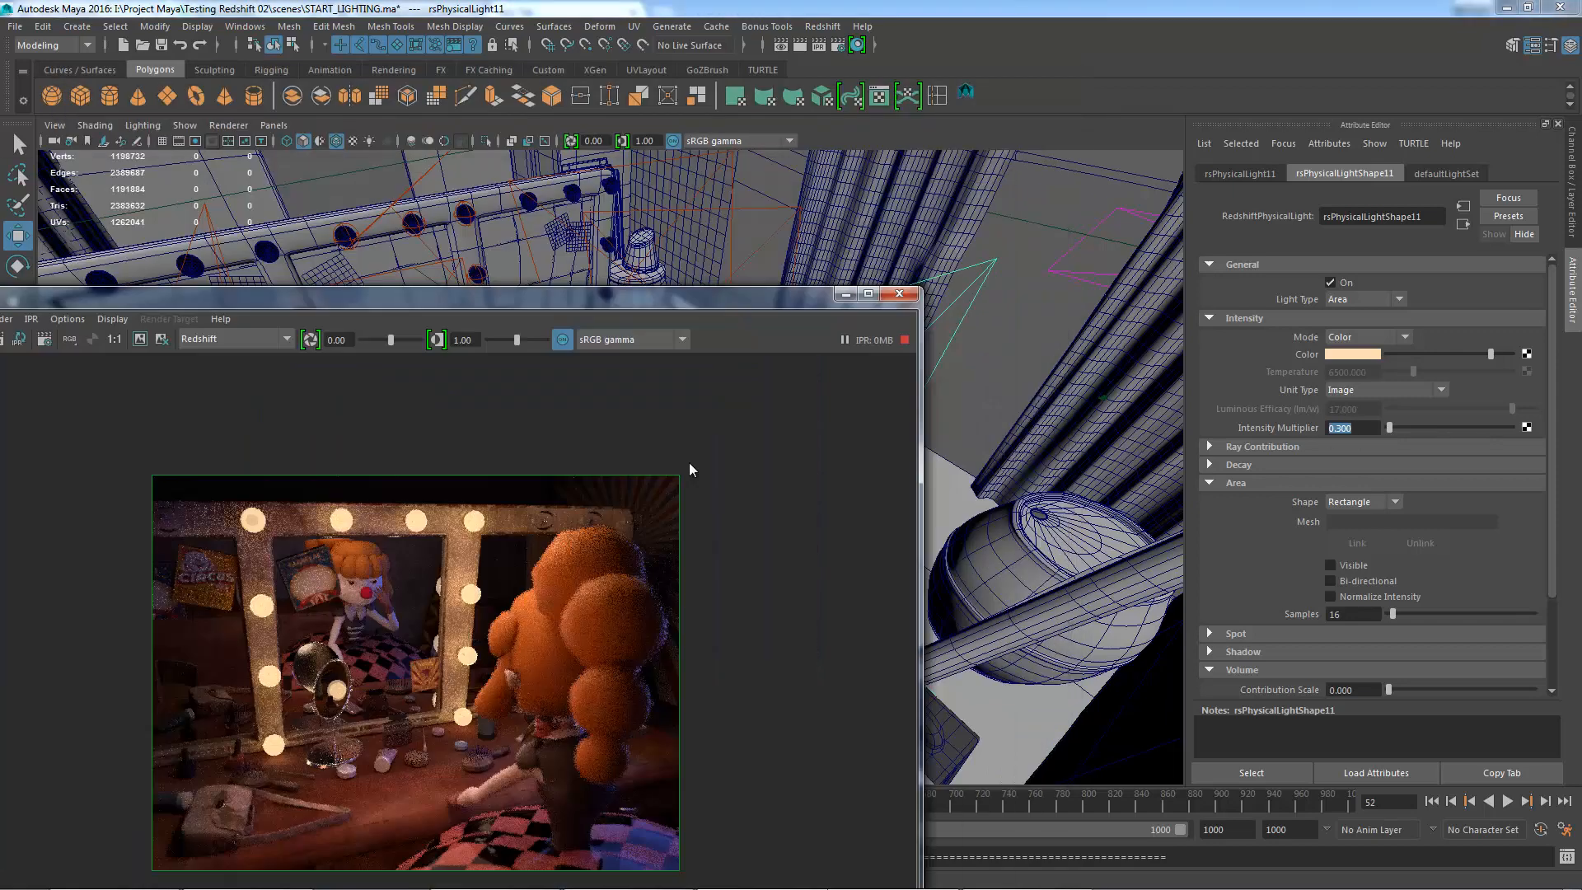
- Shift the peach light slightly across the floor, farther from the clown, and check the updated IPR render
left_click_drag(944, 79, 645, 533)
left_click_drag(833, 507, 869, 496)
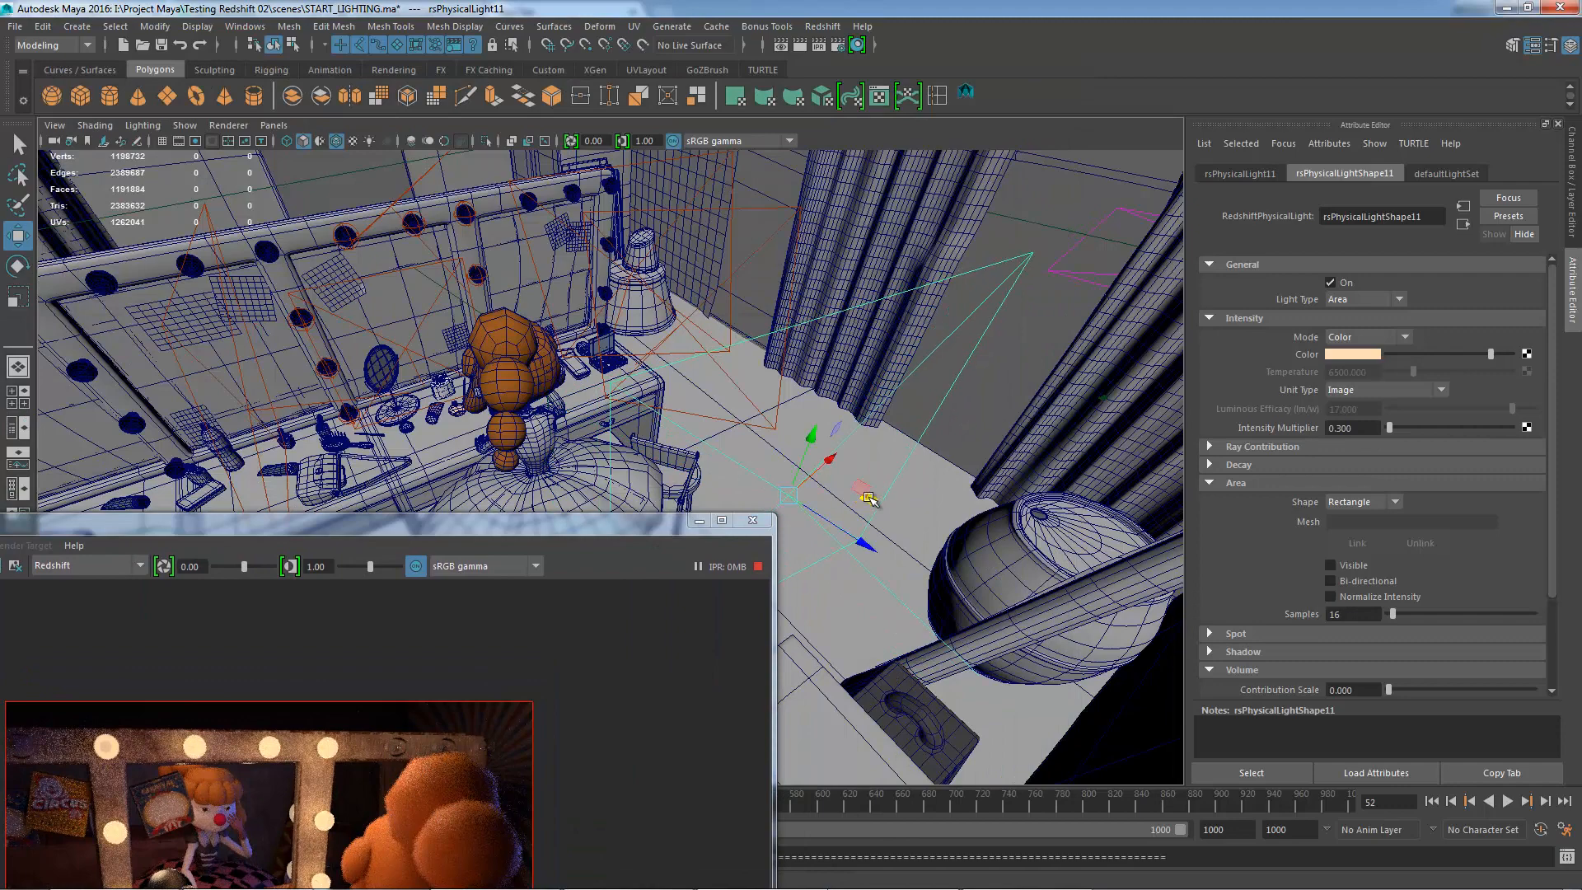
left_click_drag(448, 527, 436, 238)
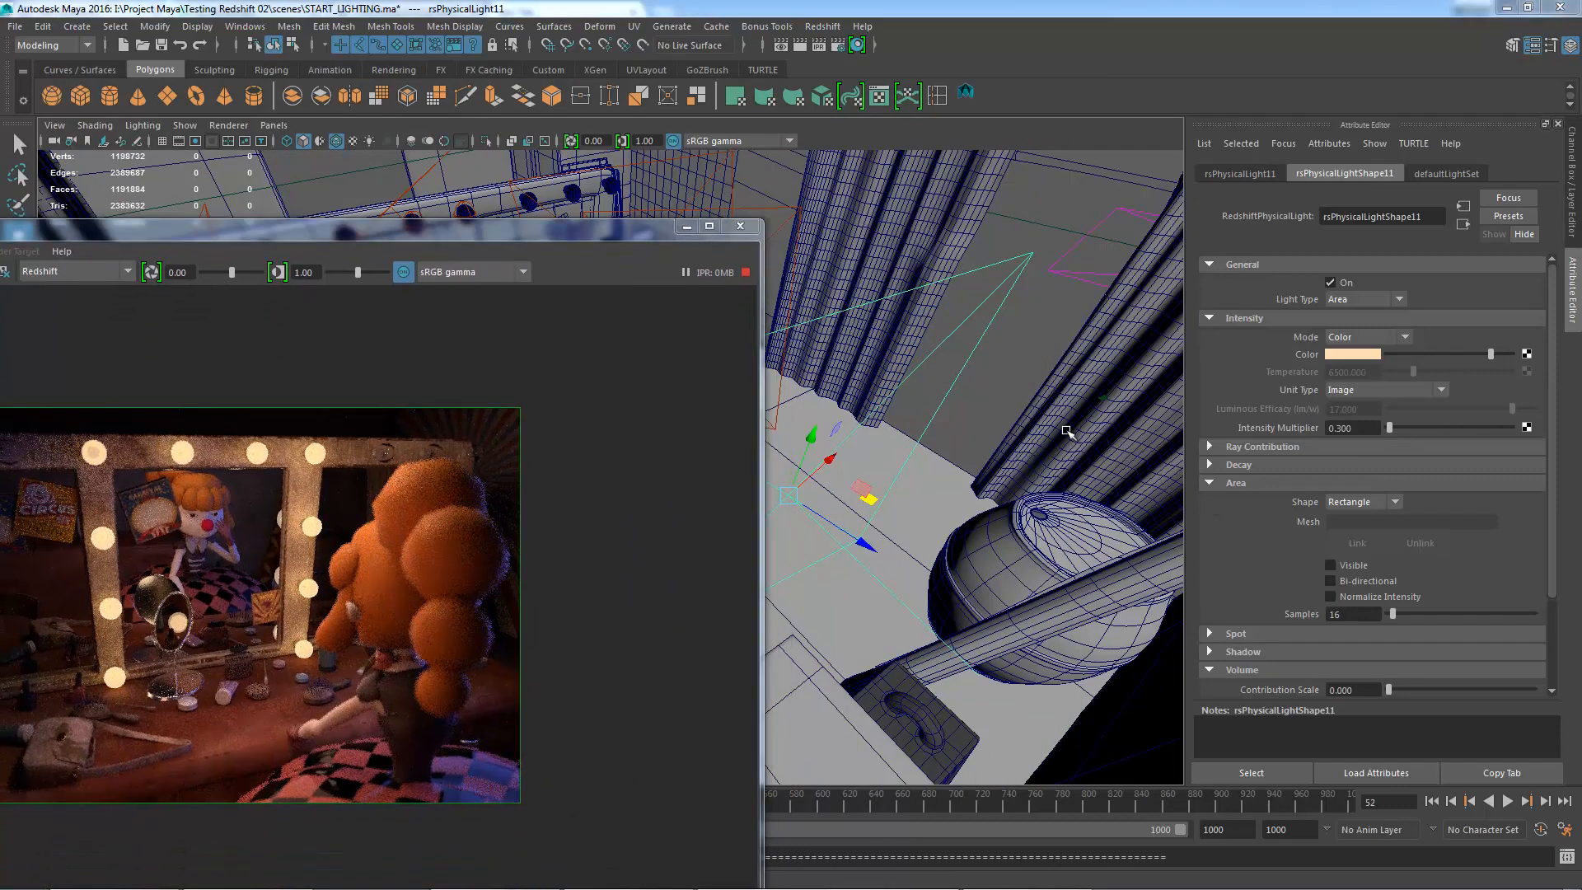
- Rotate the peach light slightly and fine-tune its position on the floor behind the clown
mouse_move(1070, 434)
left_mouse_down("alt")
mouse_move(1050, 432)
mouse_move(1054, 402)
mouse_move(1000, 417)
mouse_move(1035, 452)
mouse_move(1050, 437)
left_mouse_up("alt")
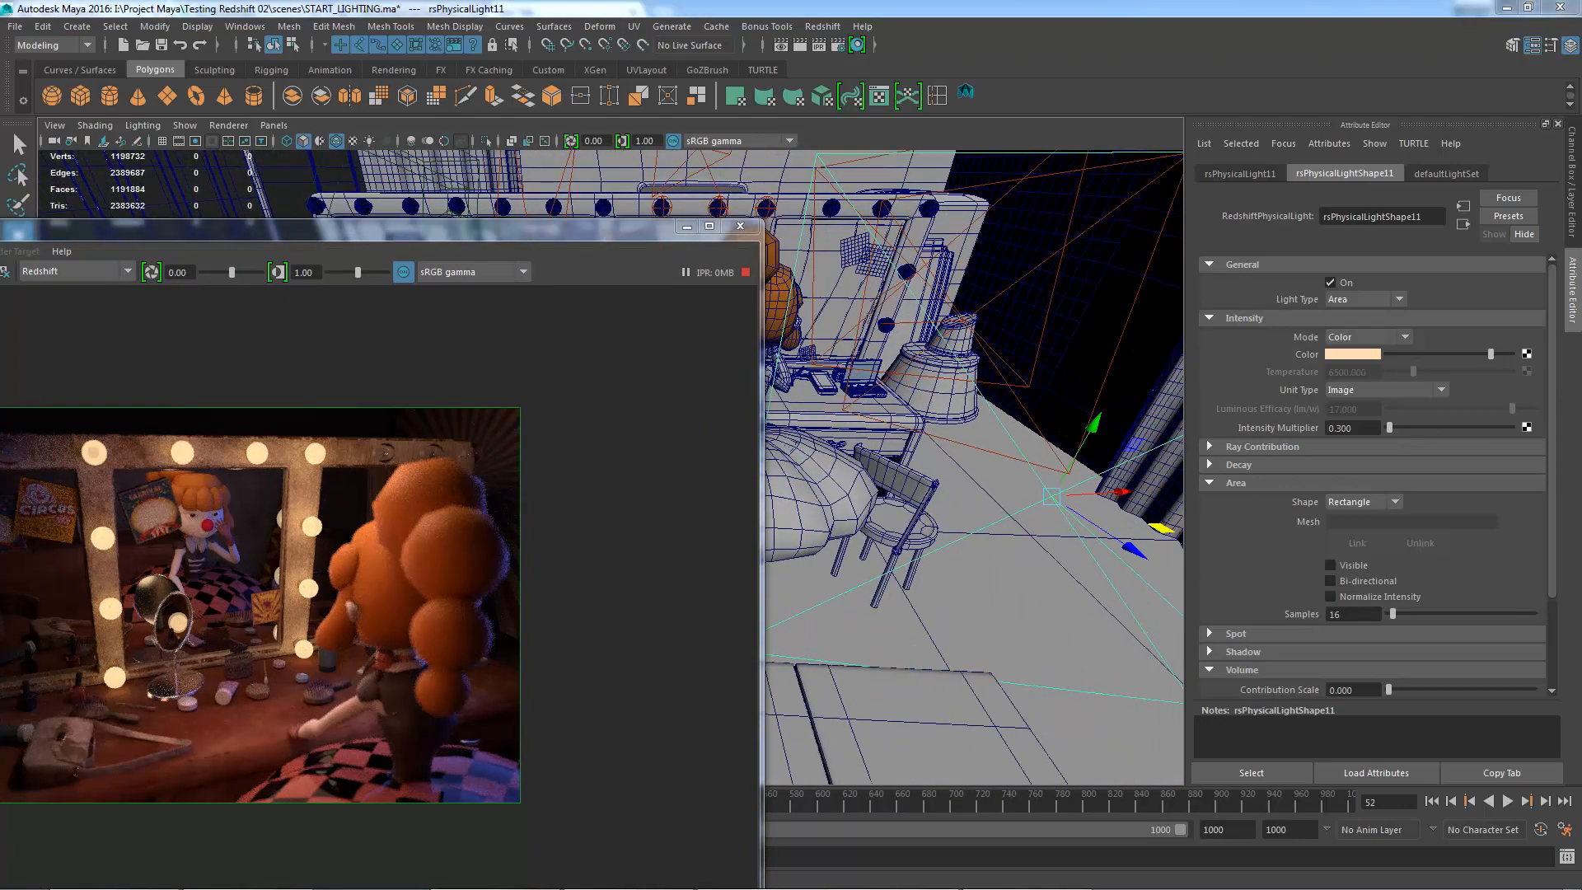
left_click_drag(1174, 496, 1189, 526, "alt")
key("e")
left_click_drag(991, 547, 1006, 554)
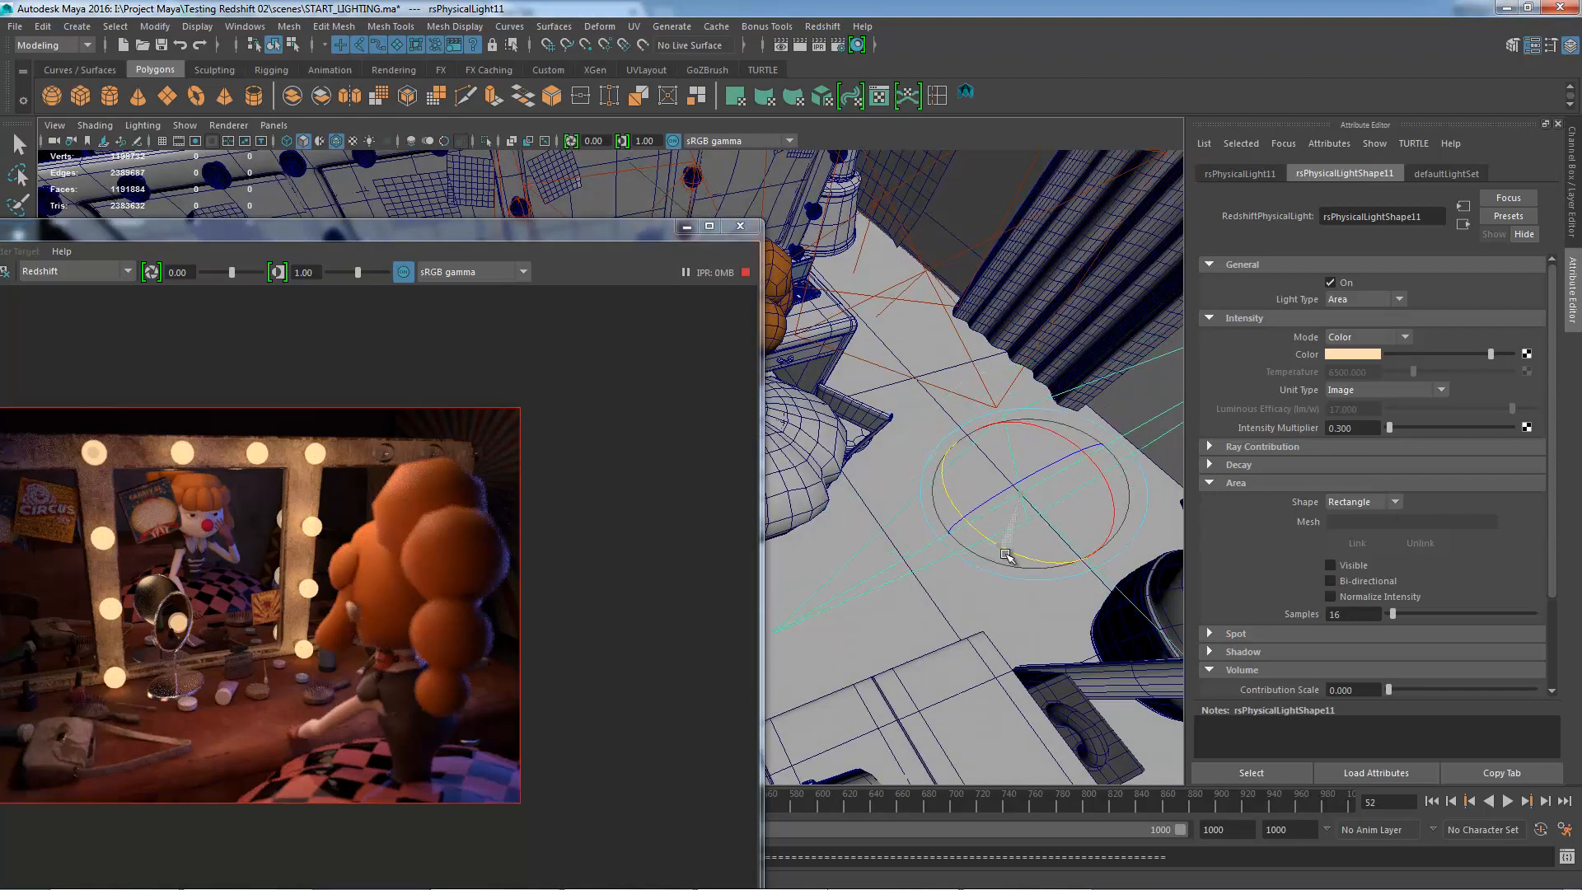
key("w")
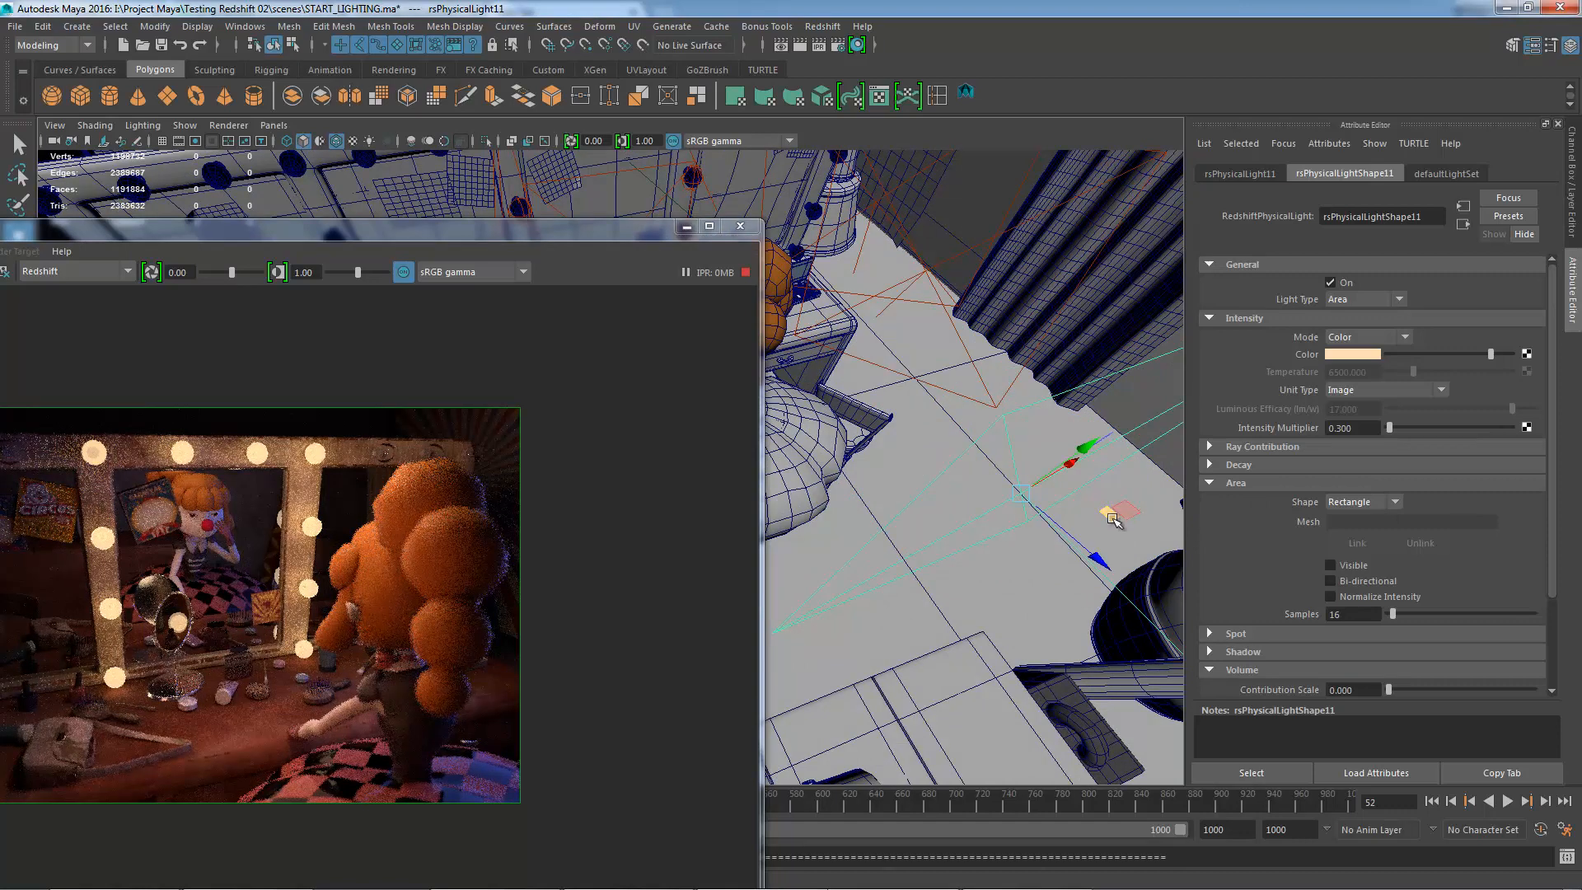
left_click_drag(1109, 514, 1103, 516)
- Compare the updated IPR render with the oldest and the most recent stored images to evaluate the overall lighting
left_click_drag(547, 227, 869, 145)
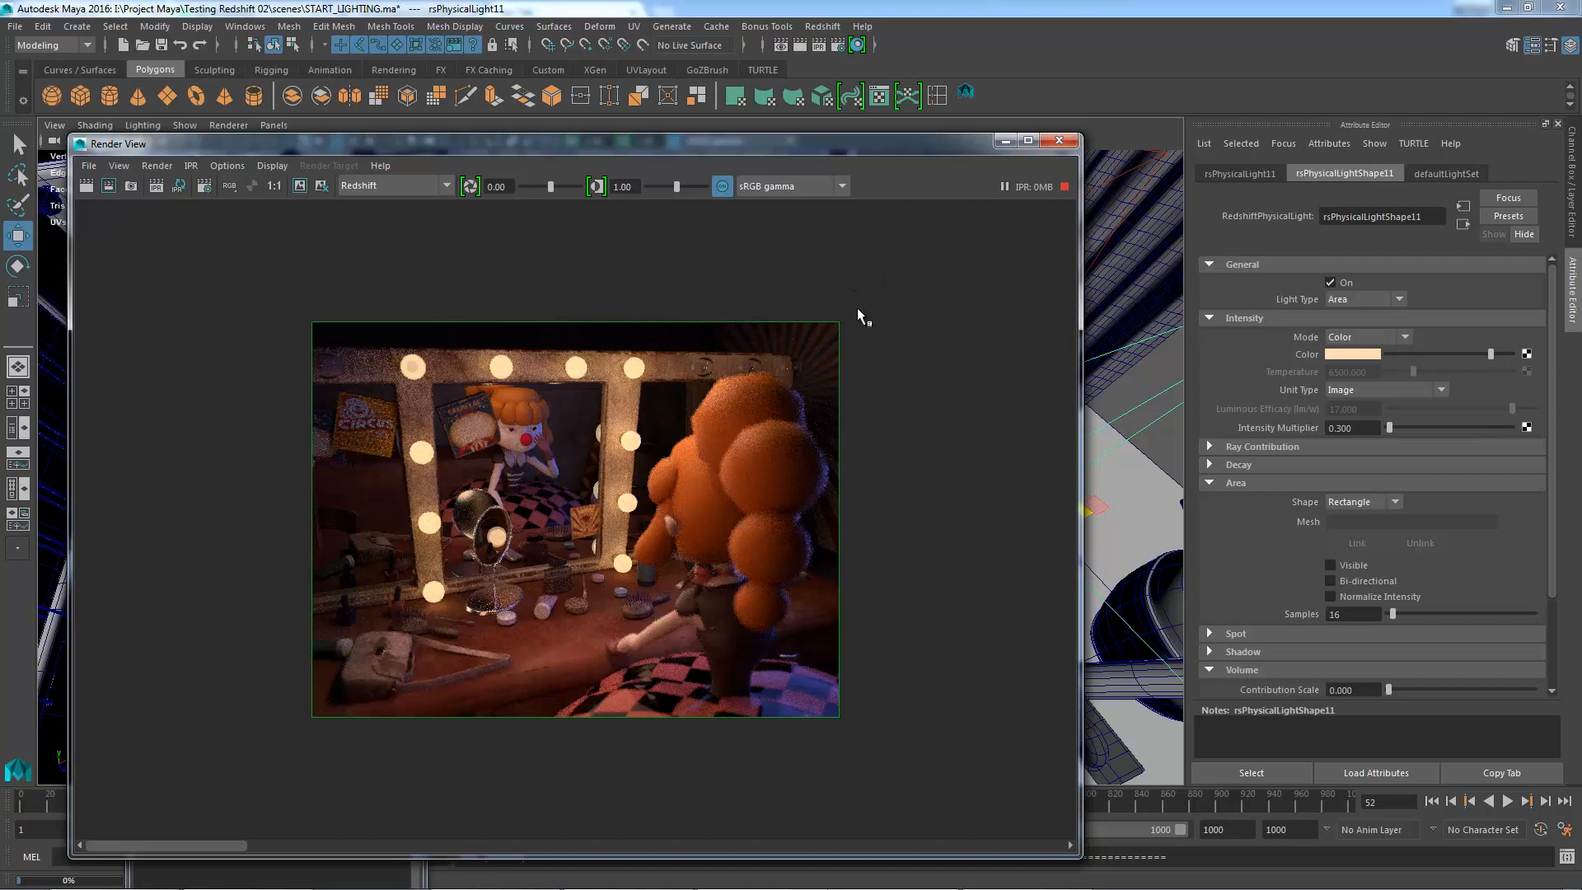
mouse_move(820, 146)
left_mouse_down()
mouse_move(874, 136)
mouse_move(768, 102)
mouse_move(838, 137)
left_mouse_up()
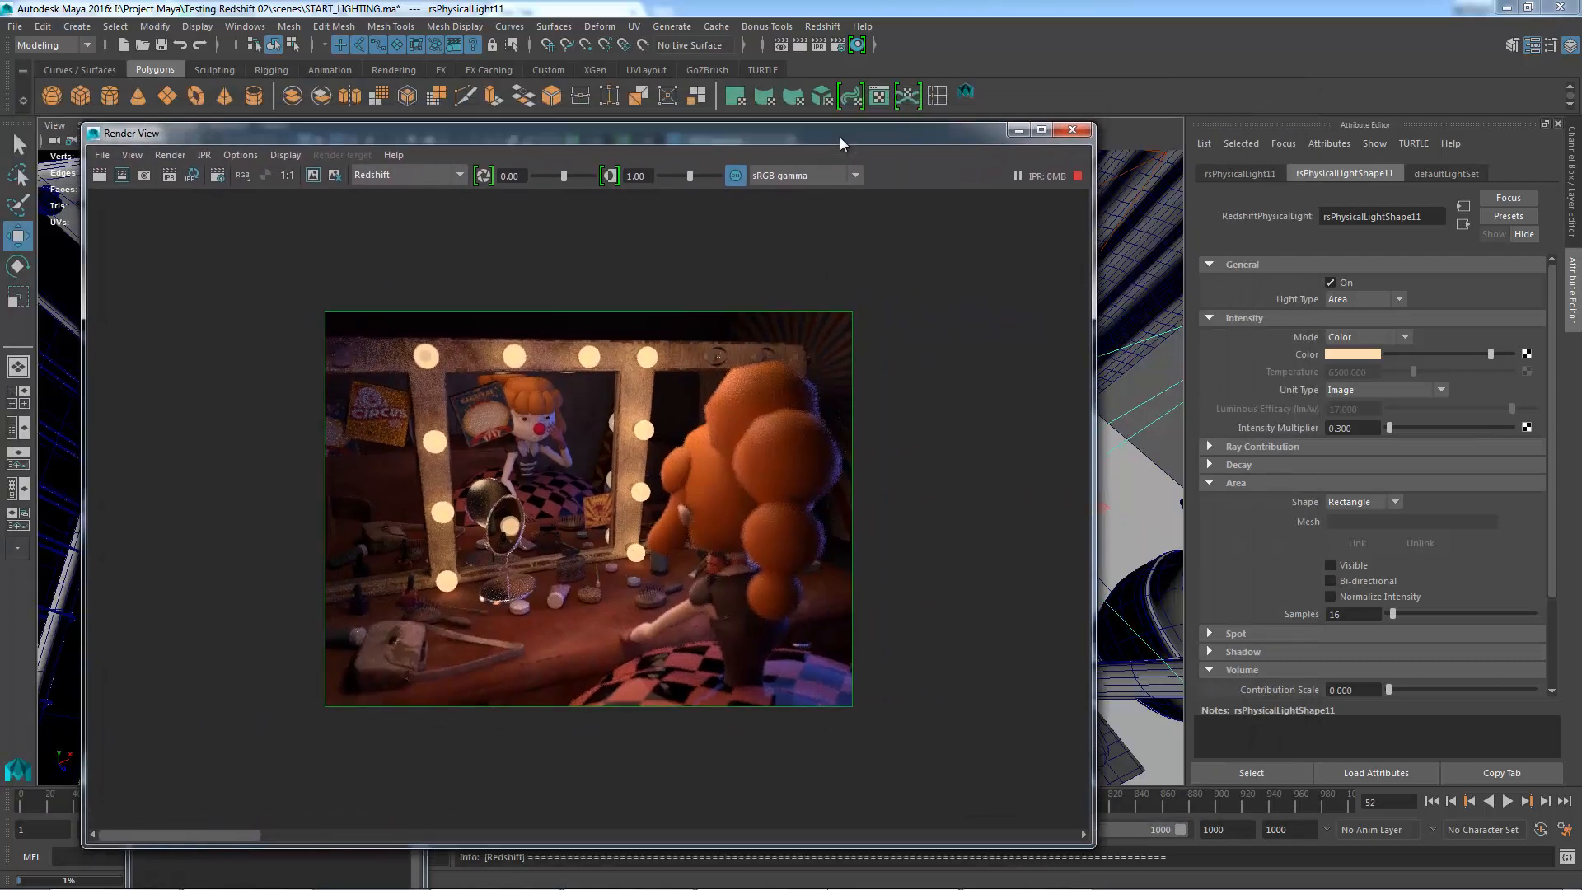
left_click_drag(244, 837, 1075, 843)
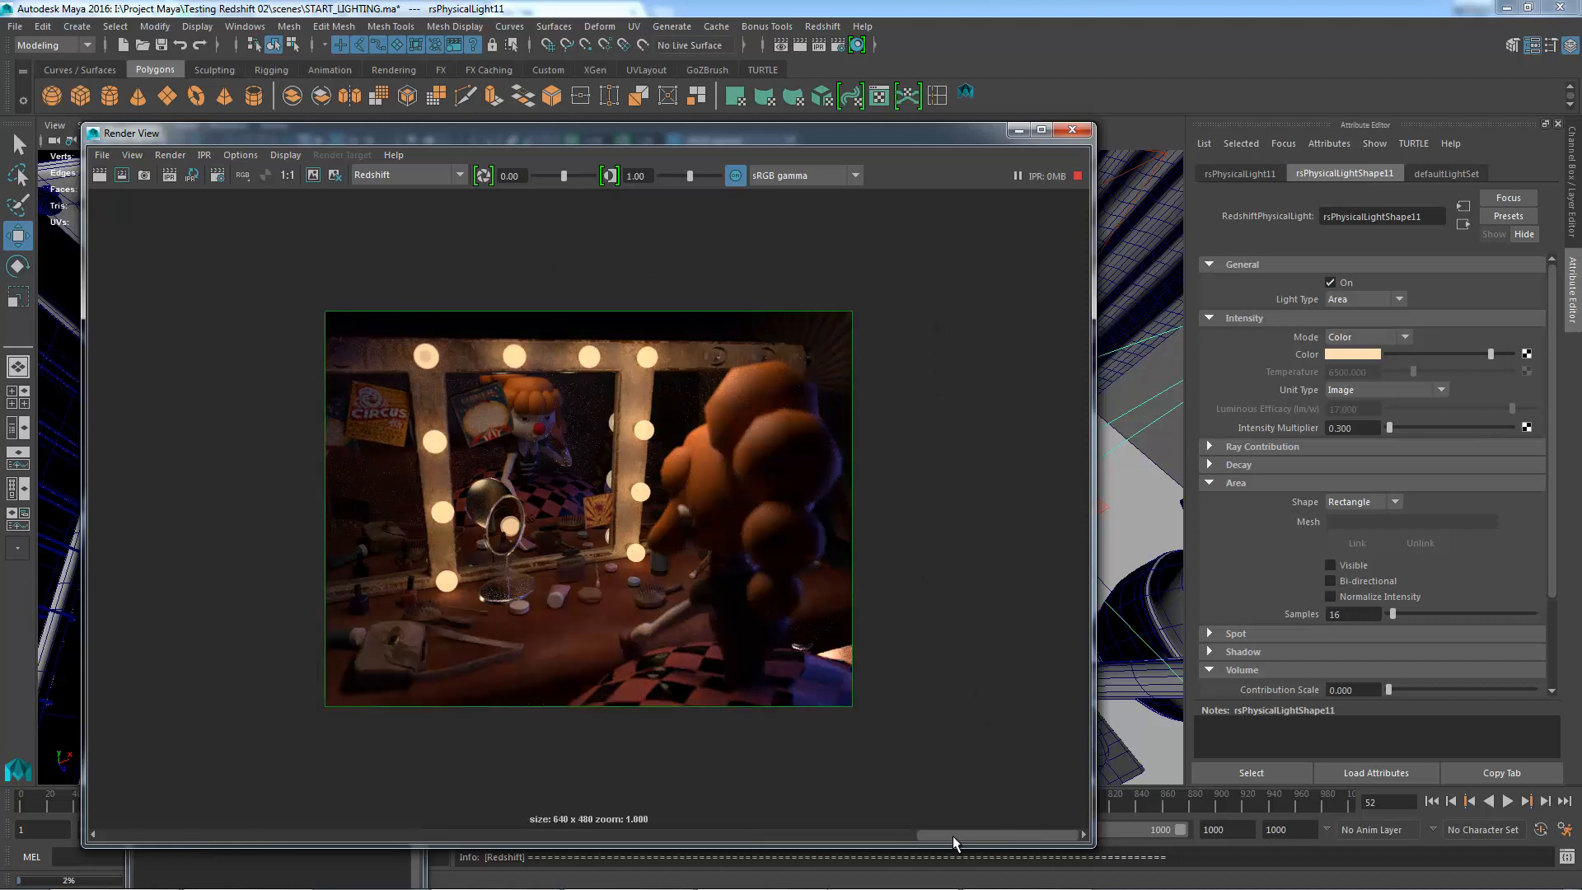
left_click_drag(956, 832, 136, 805)
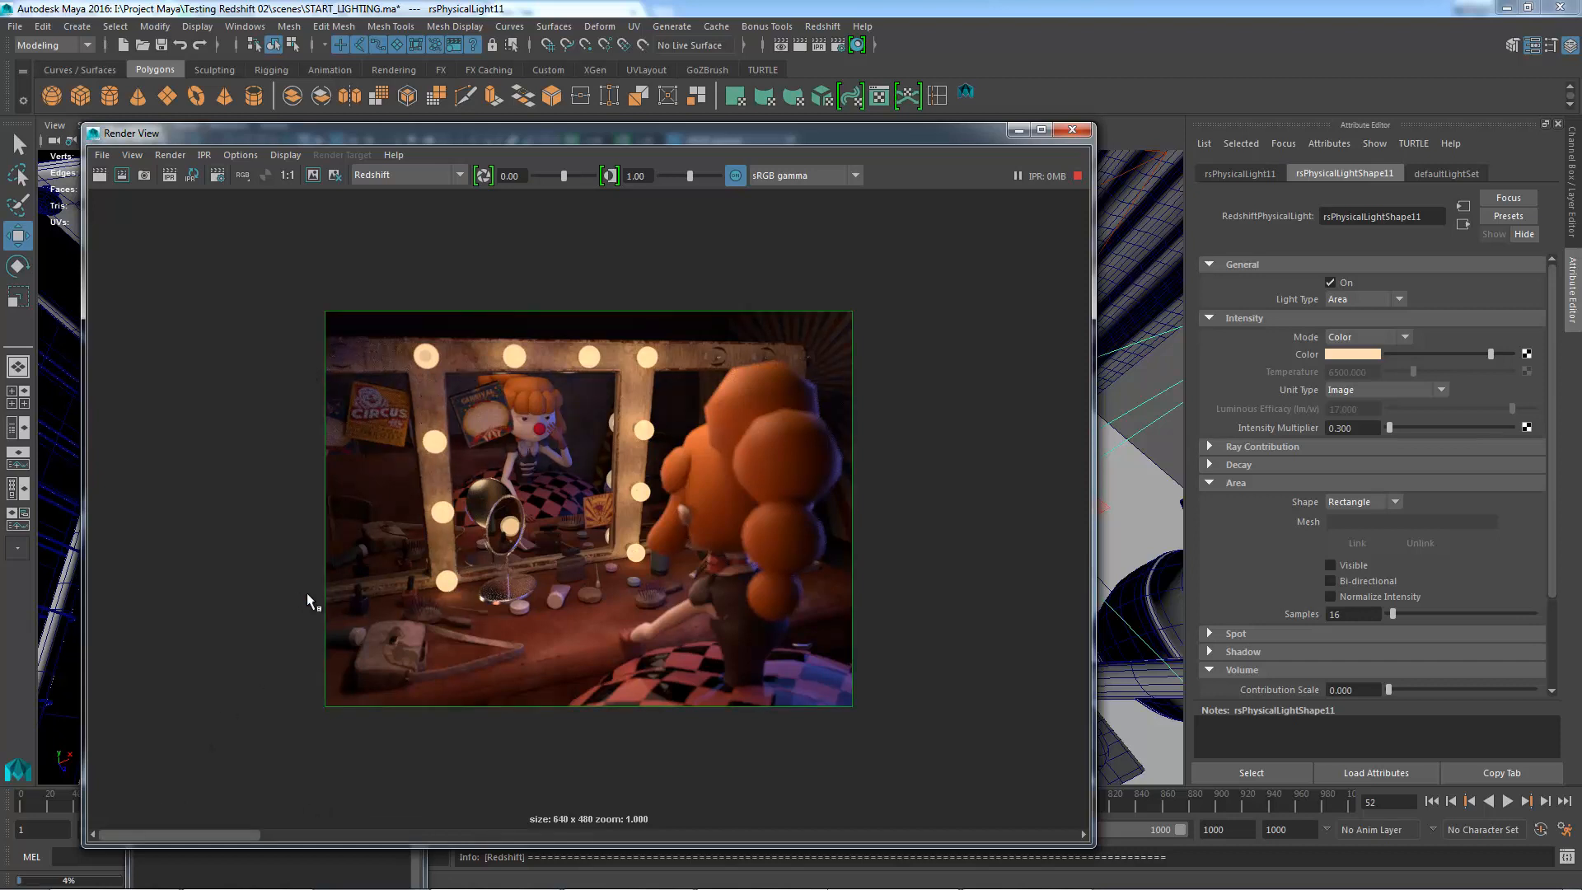
left_click(295, 833)
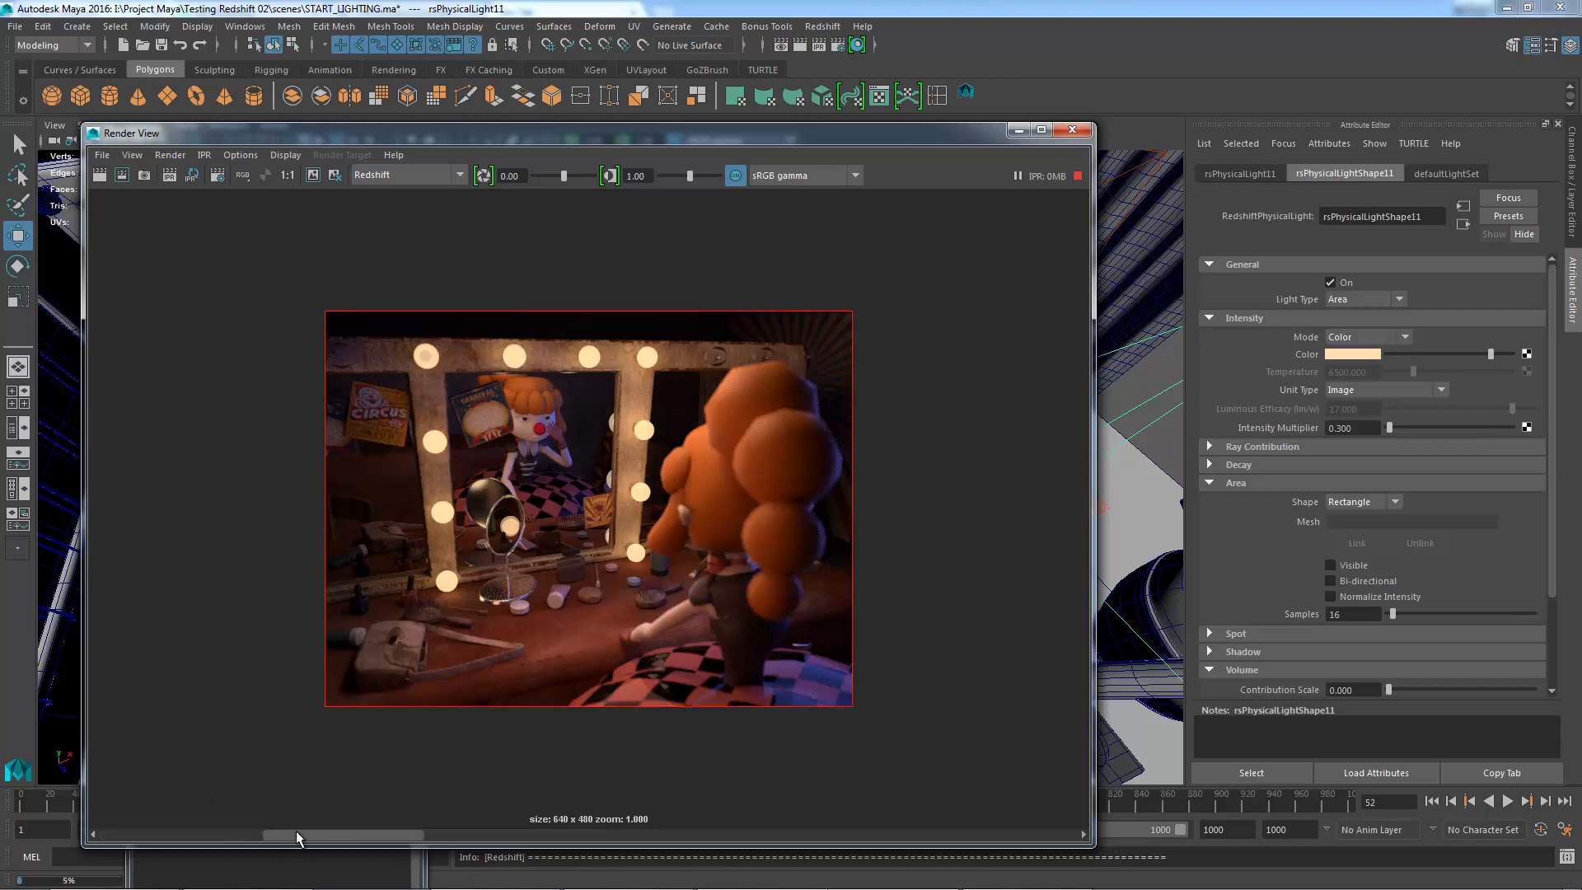
left_click_drag(342, 828, 646, 423)
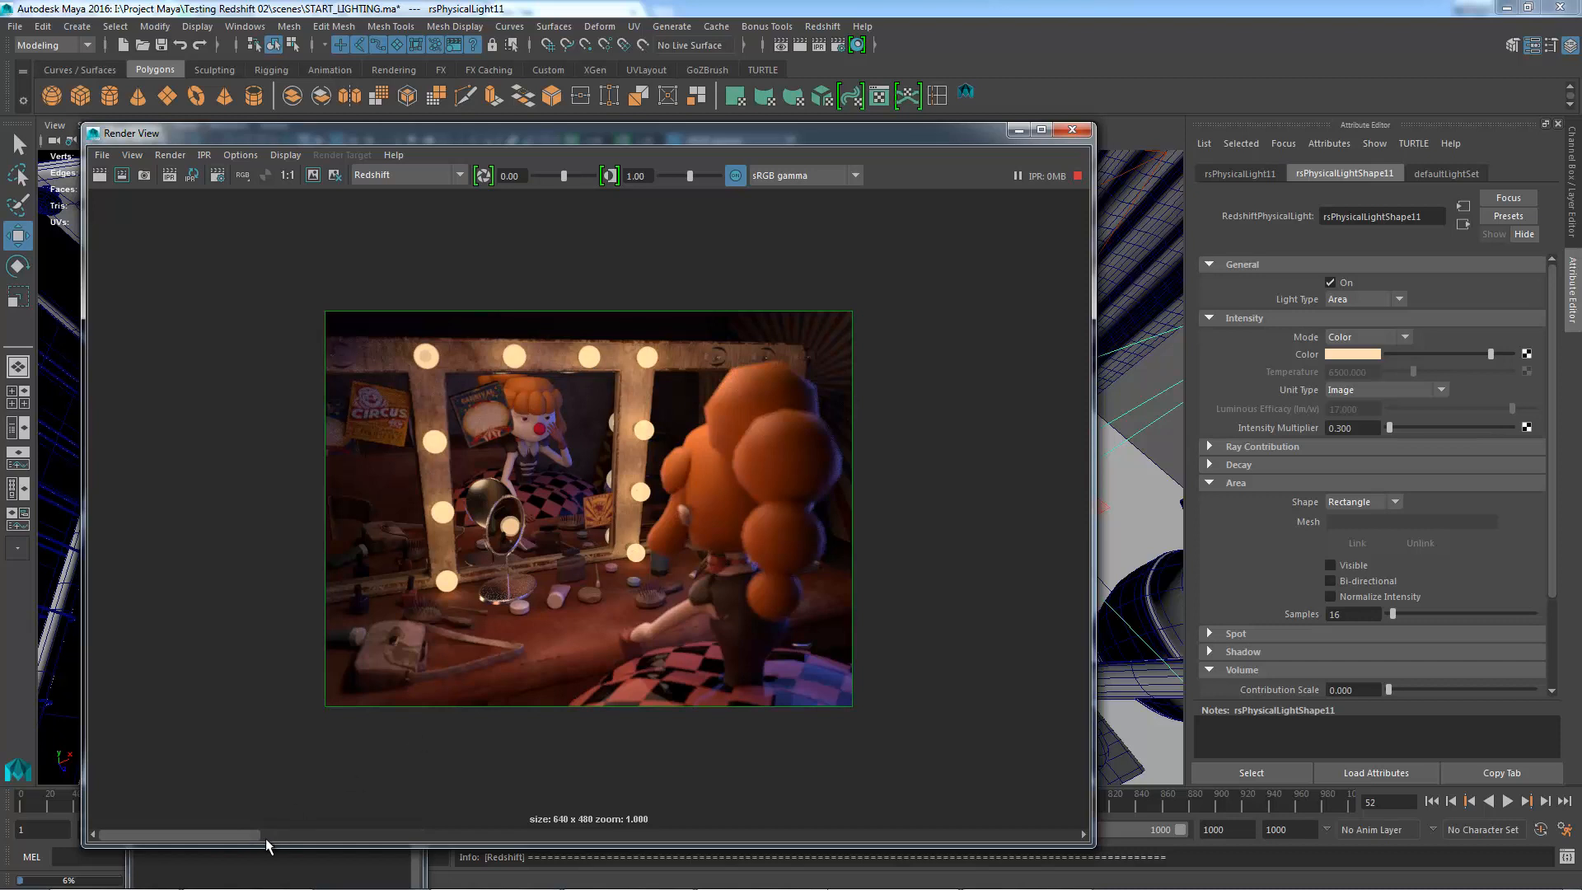